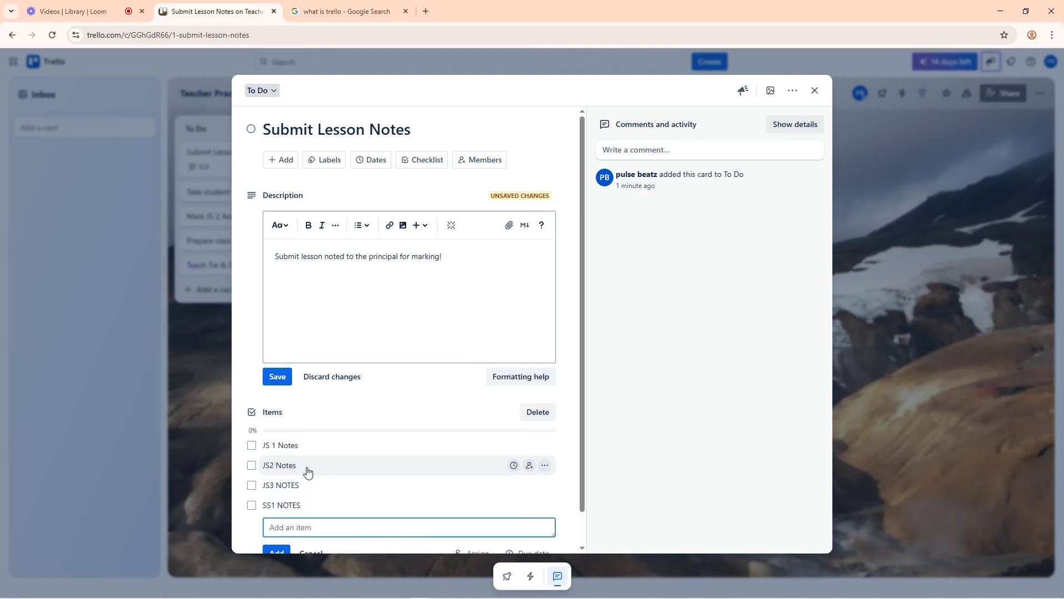
# Add an "SS2 NOTES" item to the Items checklist on the Submit Lesson Notes card
pyautogui.write('J')
pyautogui.write('S2 ')
pyautogui.write('NOTES')
pyautogui.scroll(-1, 327, 445)
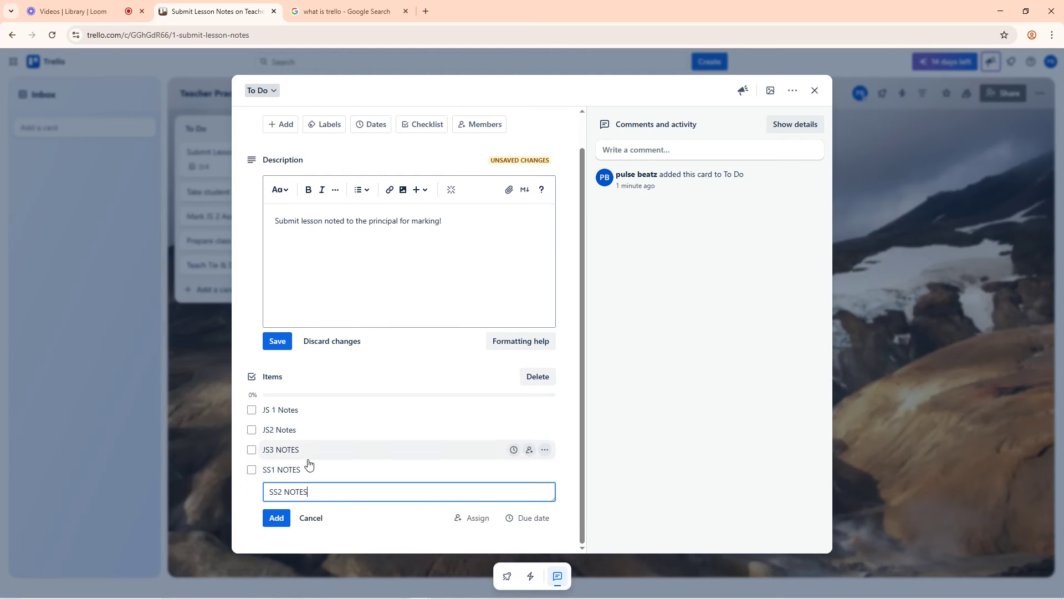
pyautogui.click(276, 517)
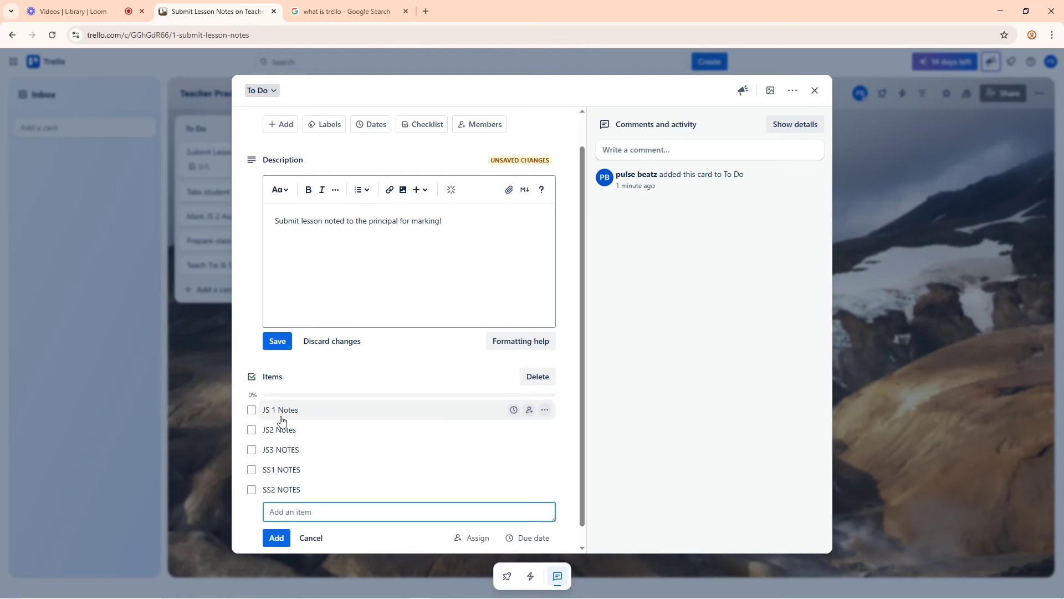
# Assign the green label to the Submit Lesson Notes card
pyautogui.scroll(2, 435, 282)
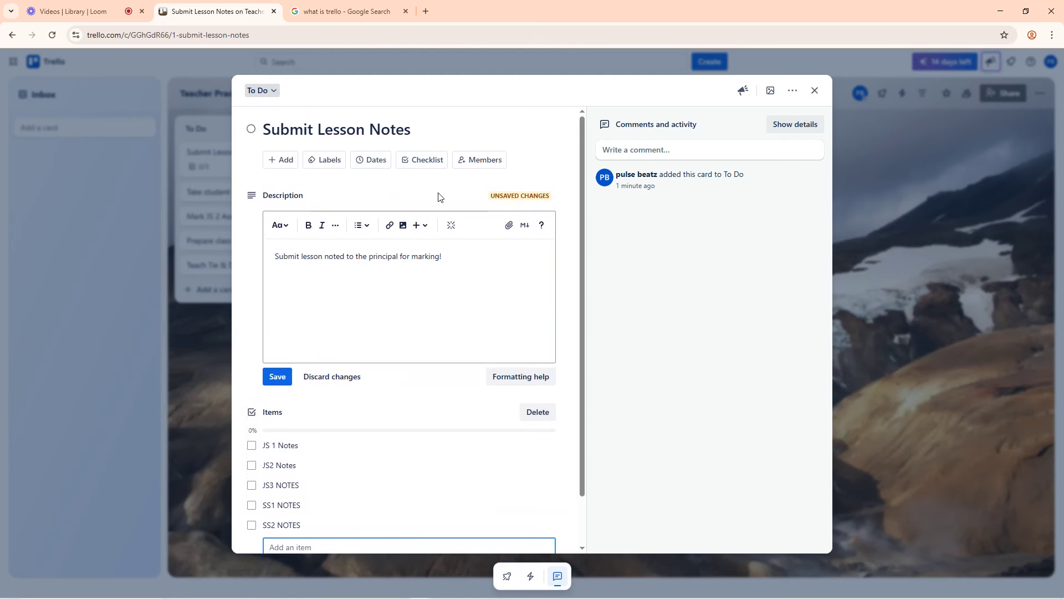
pyautogui.scroll(-2, 345, 413)
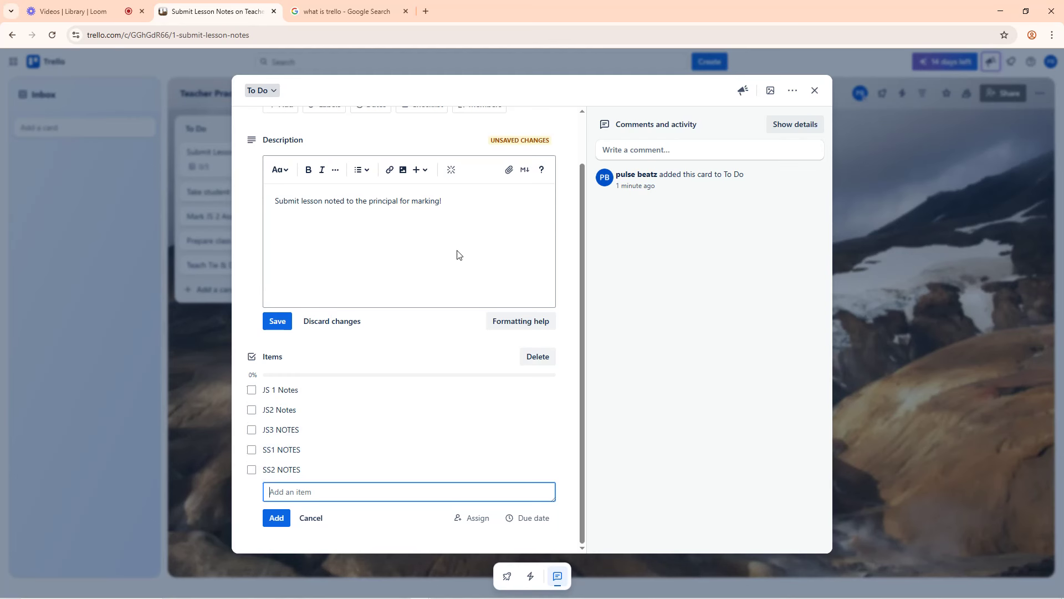
pyautogui.scroll(2, 544, 335)
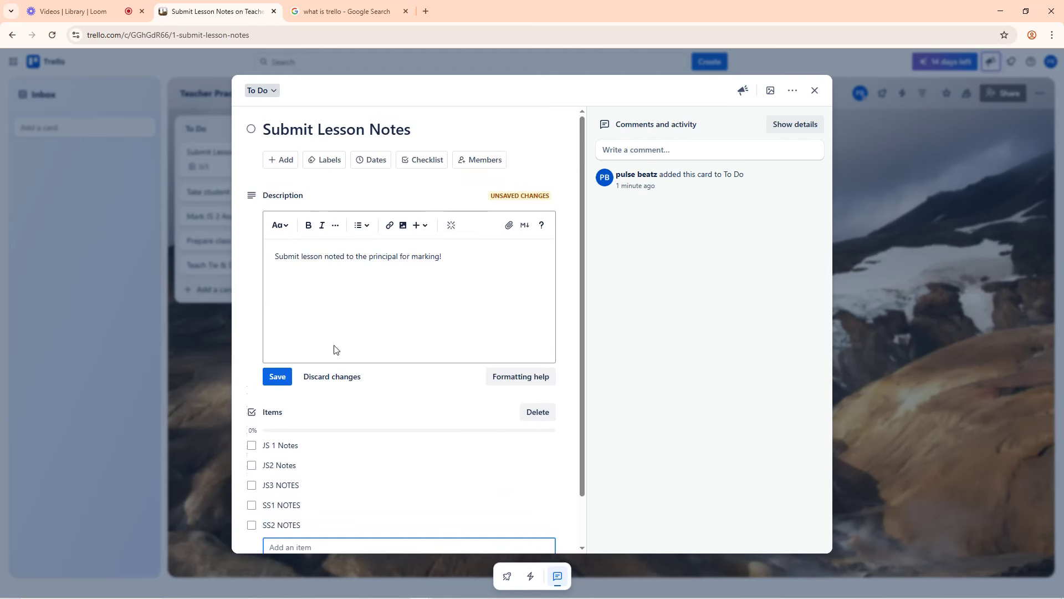
pyautogui.click(328, 161)
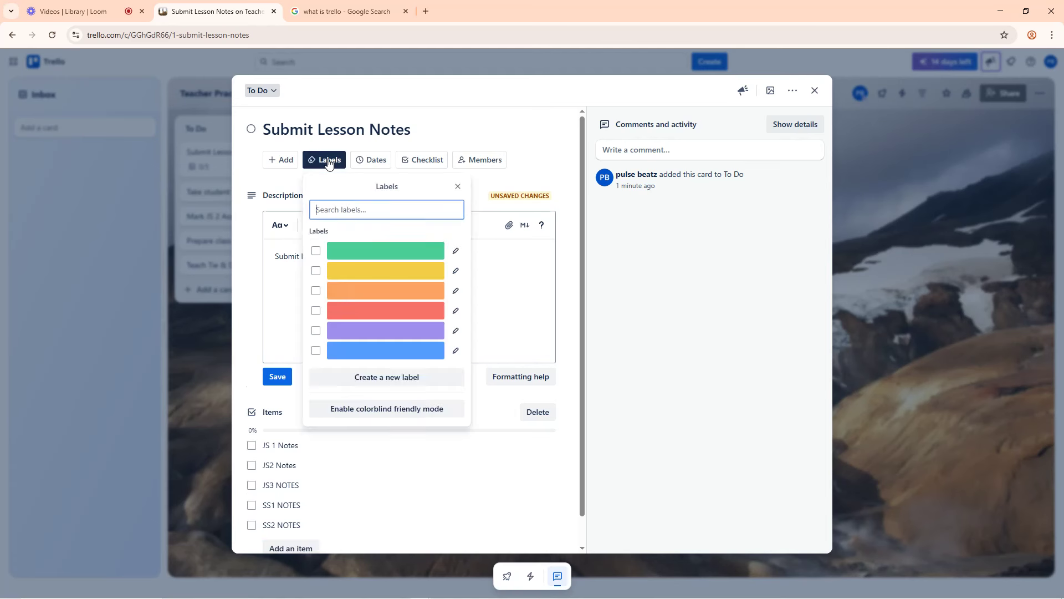
pyautogui.click(368, 249)
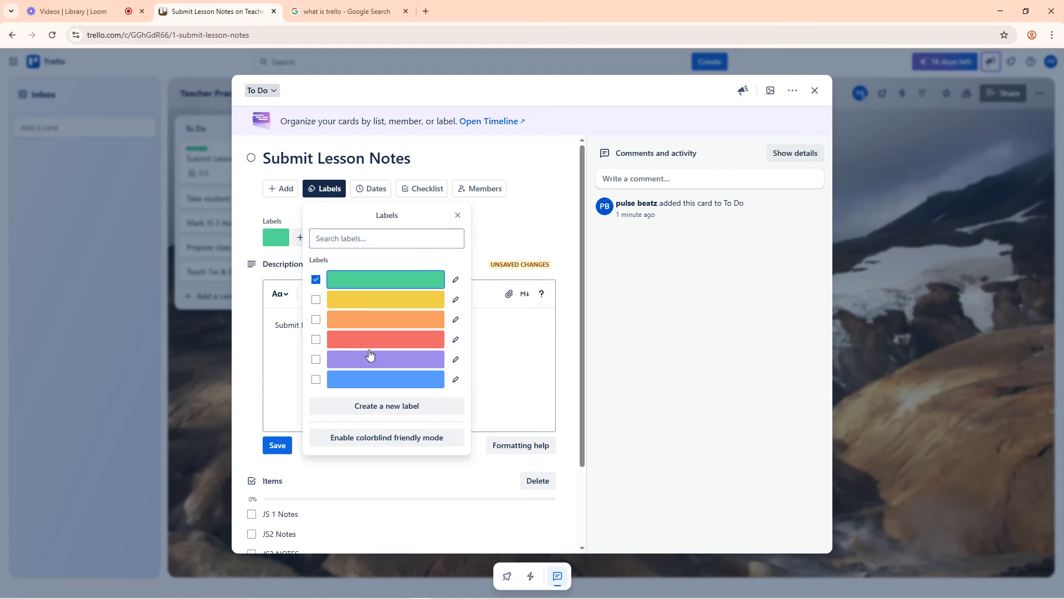
pyautogui.press('Escape')
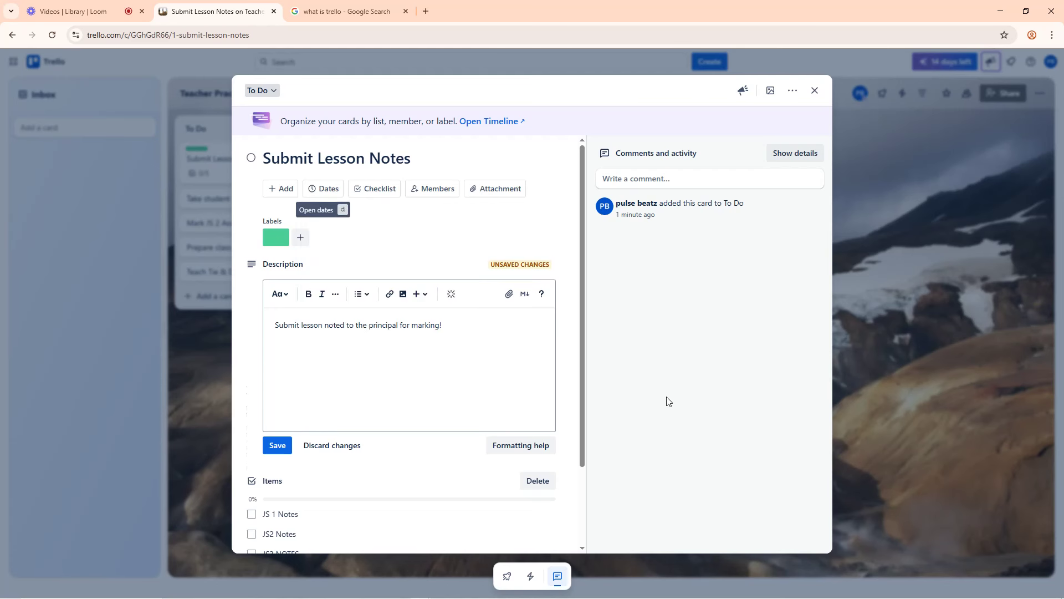
# Set the card's due date to 5/19/2025 at 7:08 PM, then save the pending description and close the card
pyautogui.click(325, 192)
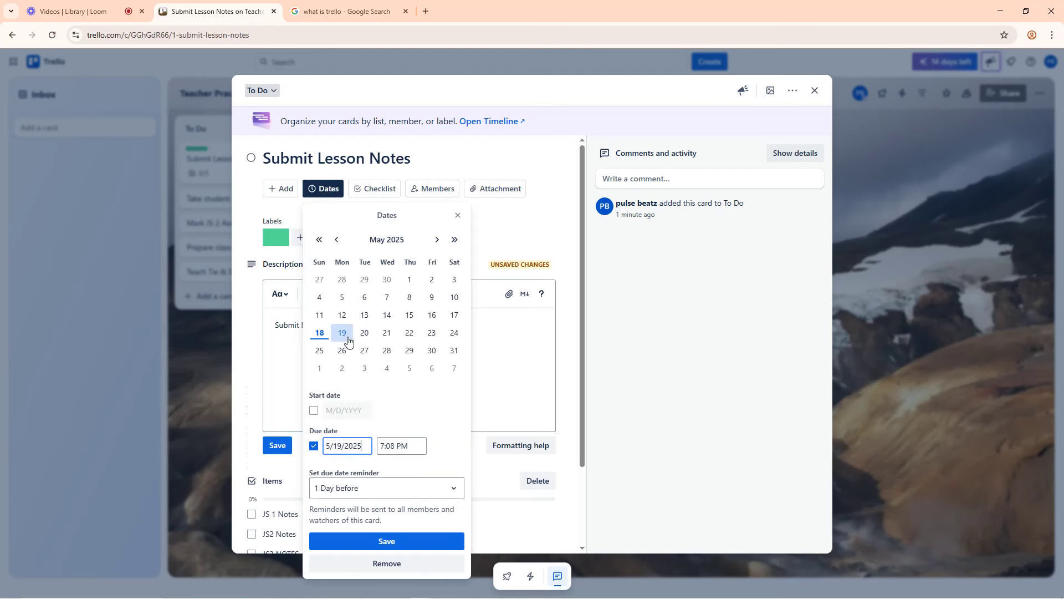
pyautogui.click(386, 542)
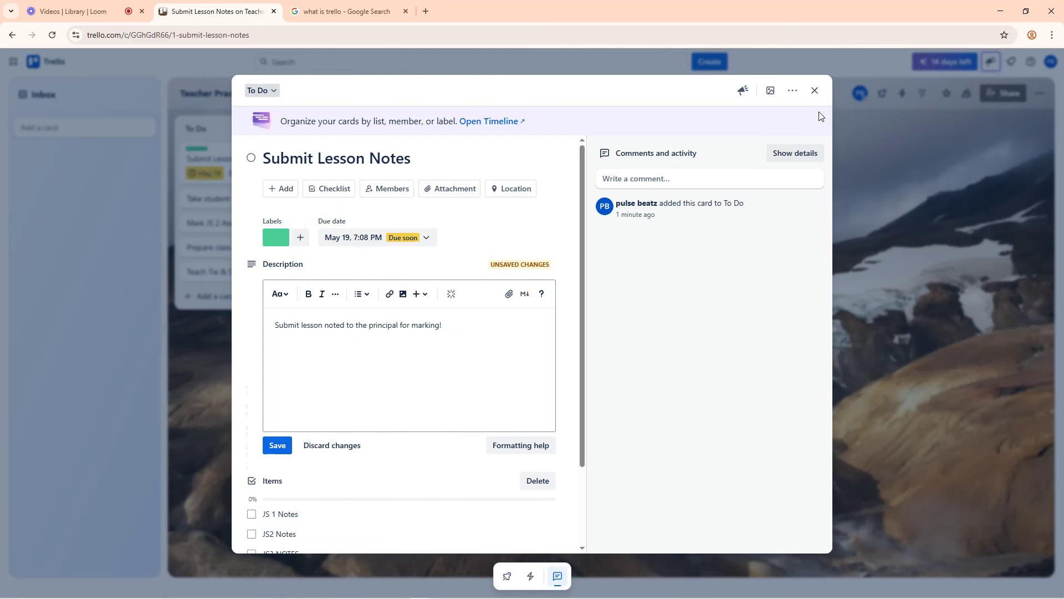
pyautogui.scroll(-2, 361, 499)
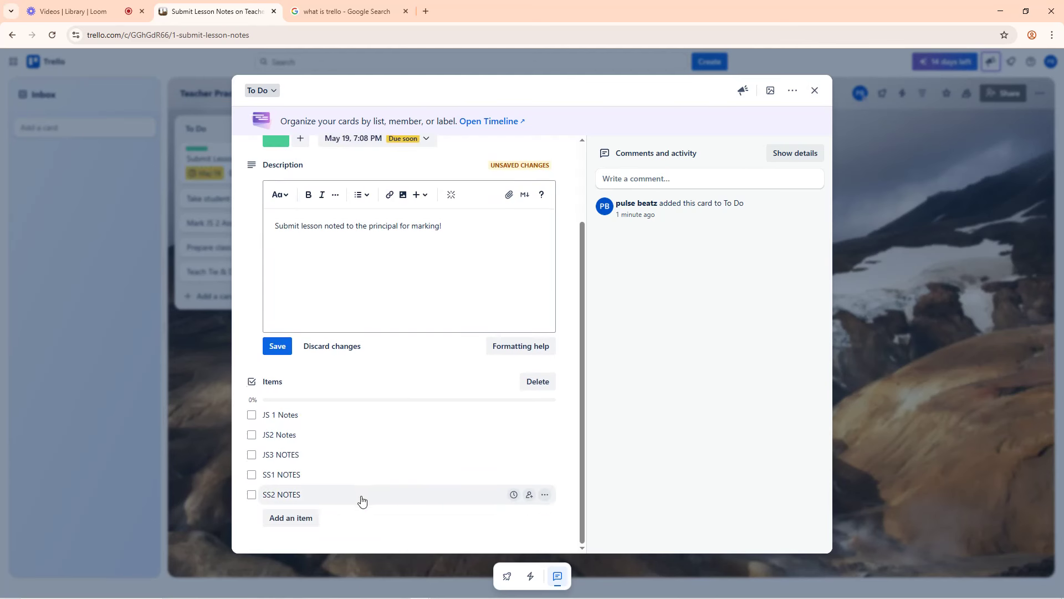
pyautogui.click(277, 347)
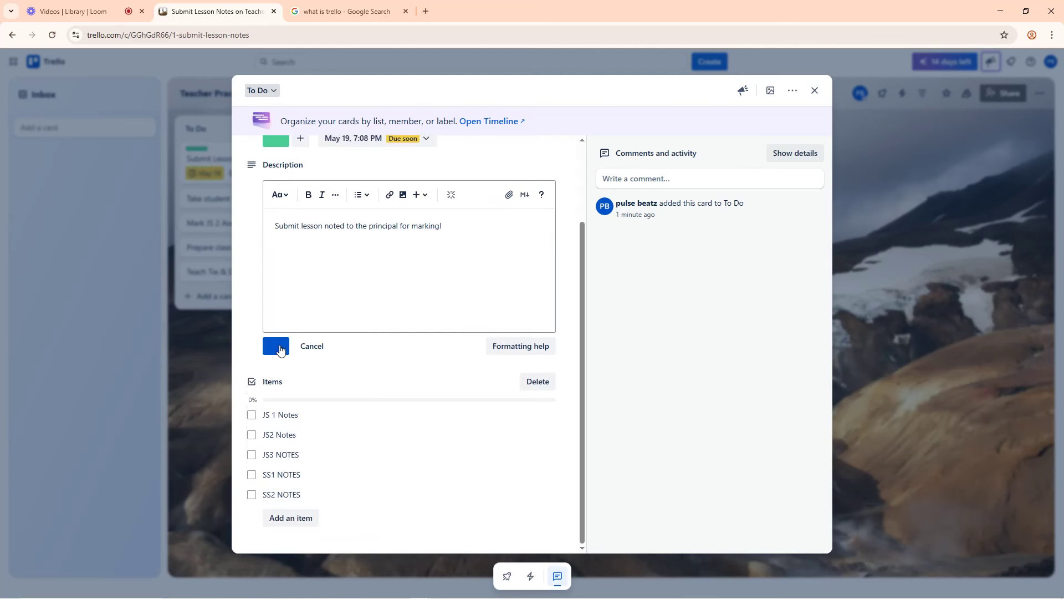
pyautogui.click(814, 90)
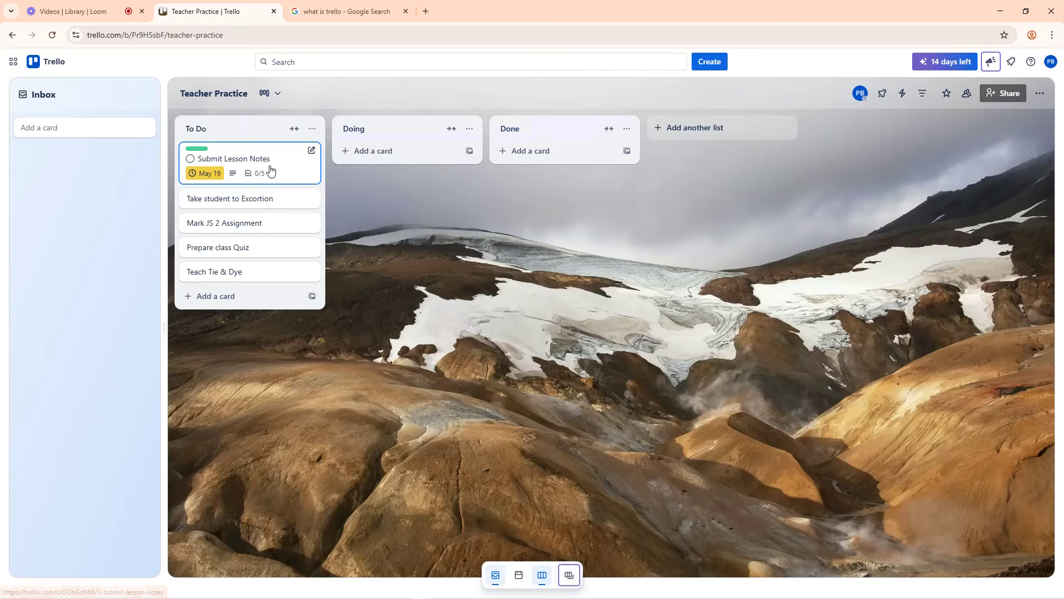
# Mark all five checklist items on the Submit Lesson Notes card as complete and return to the board
pyautogui.moveTo(201, 176)
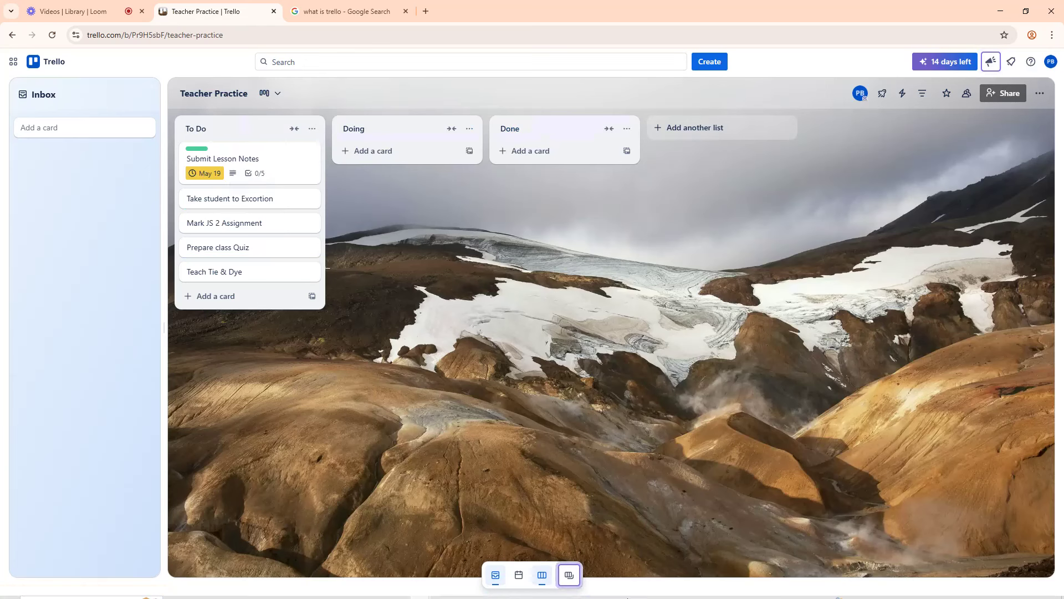
pyautogui.moveTo(971, 593)
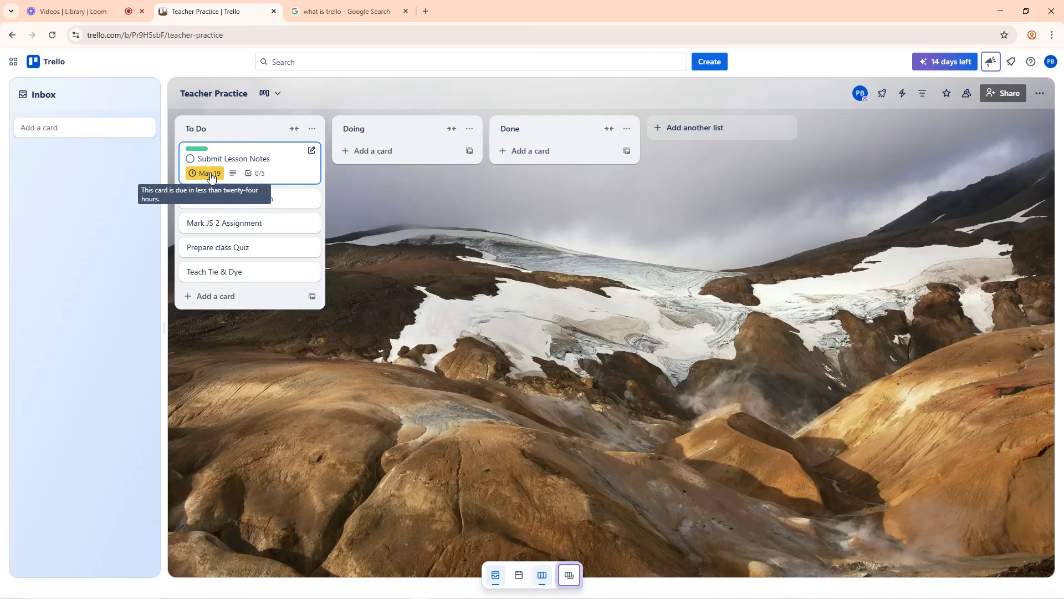
pyautogui.click(255, 163)
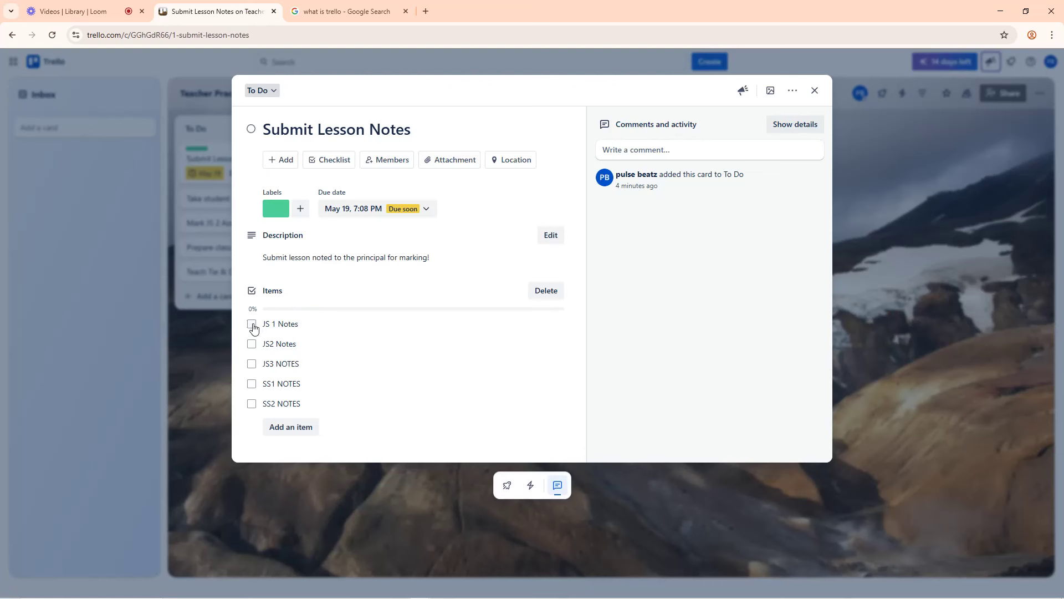
pyautogui.click(252, 324)
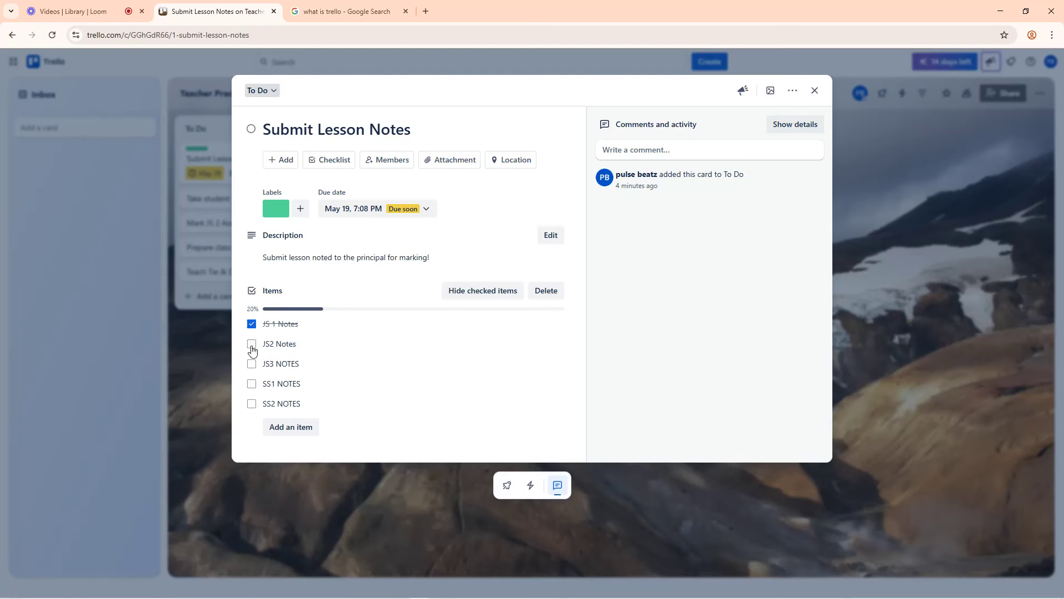
pyautogui.click(252, 346)
pyautogui.click(253, 366)
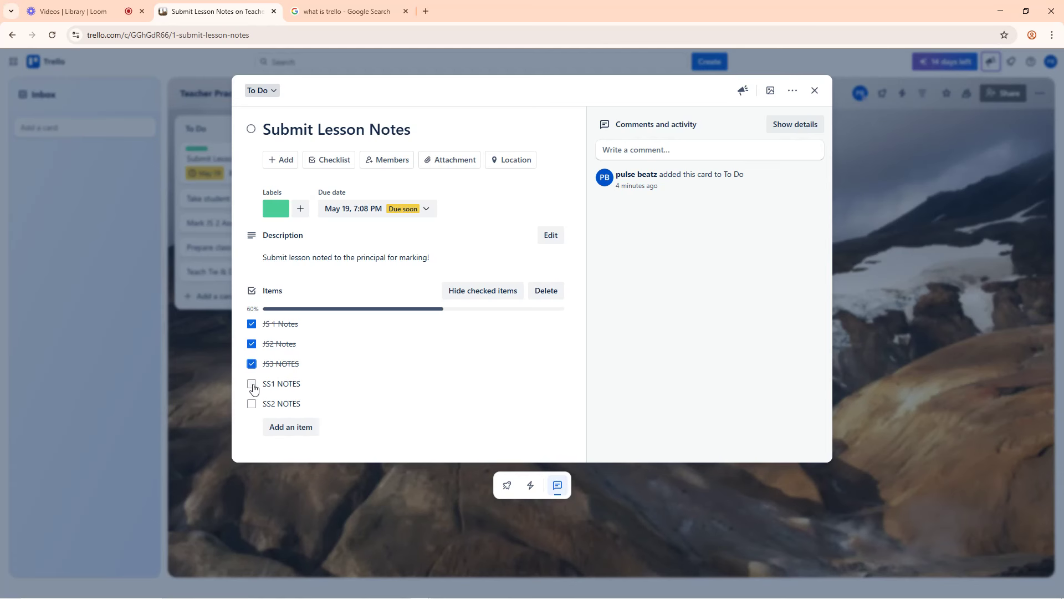
pyautogui.doubleClick(253, 314)
pyautogui.click(252, 384)
pyautogui.click(252, 405)
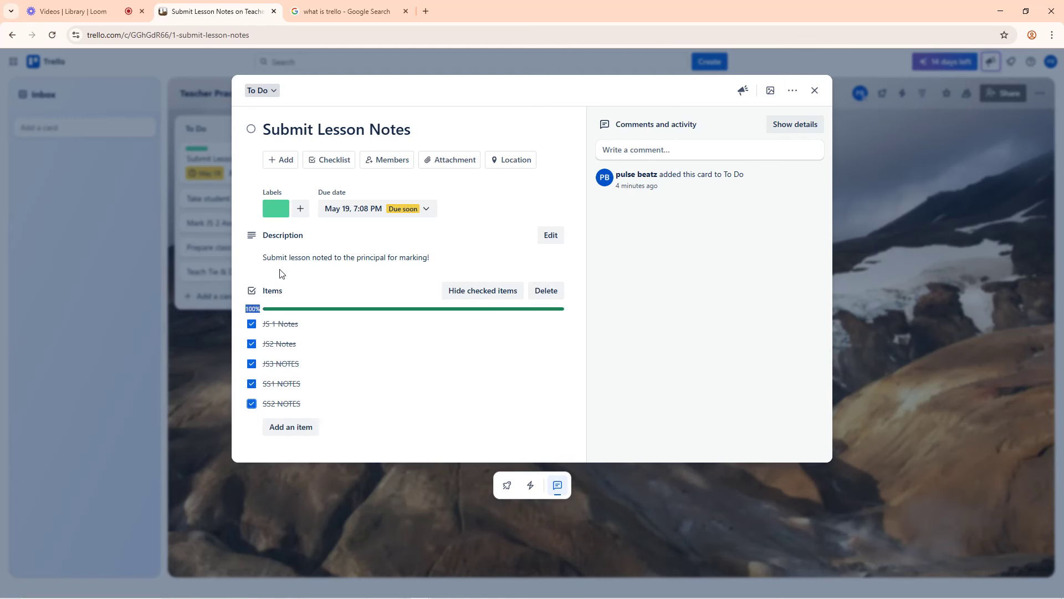
pyautogui.click(249, 277)
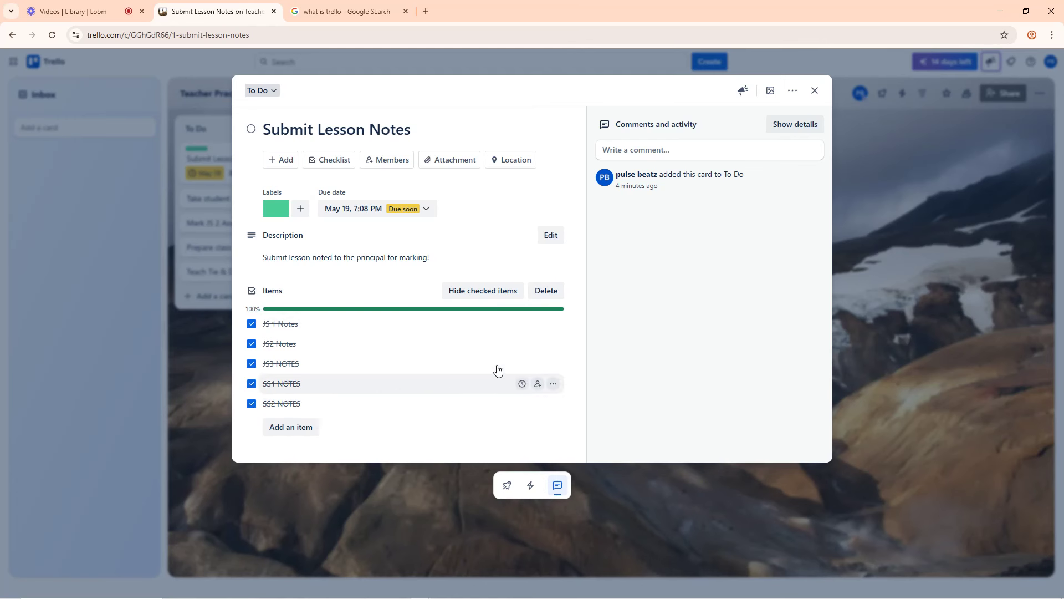
pyautogui.click(814, 91)
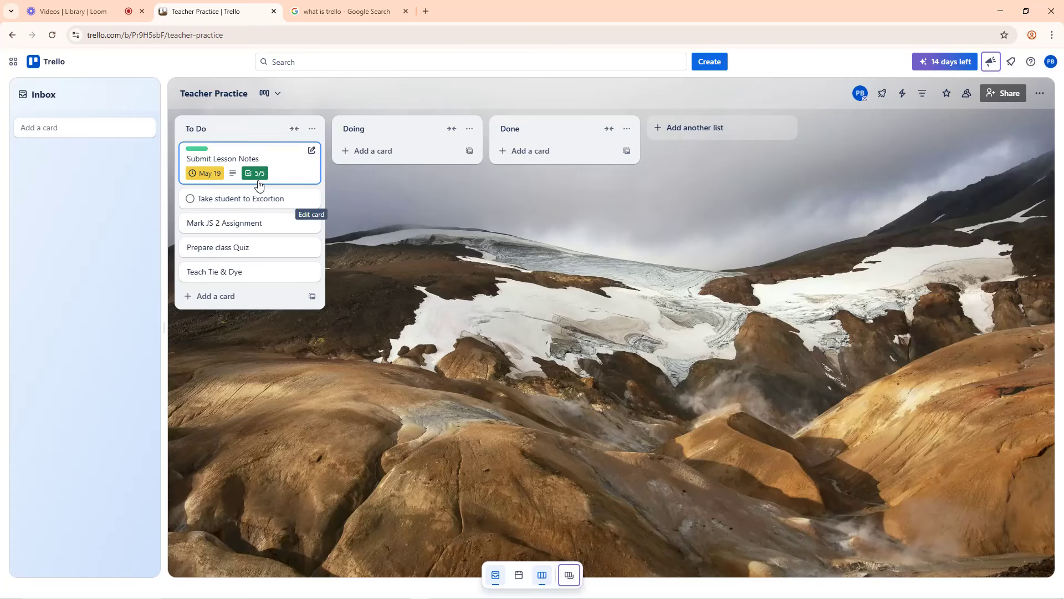
# Reopen the Submit Lesson Notes card and clear the completion marks from all five checklist items
pyautogui.click(235, 160)
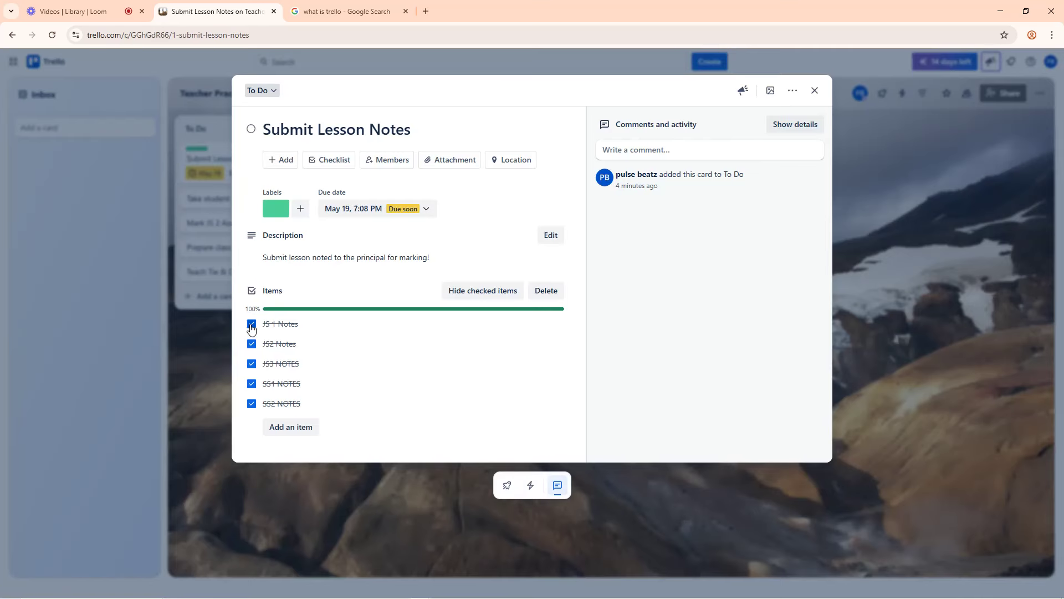
pyautogui.click(251, 326)
pyautogui.click(252, 345)
pyautogui.click(252, 364)
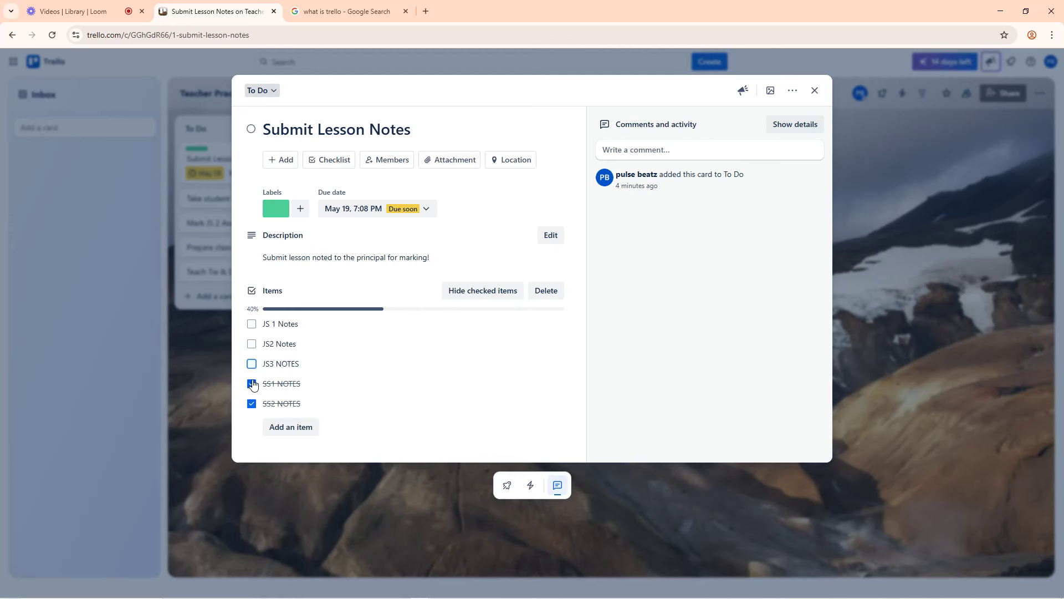
pyautogui.click(252, 384)
pyautogui.click(251, 404)
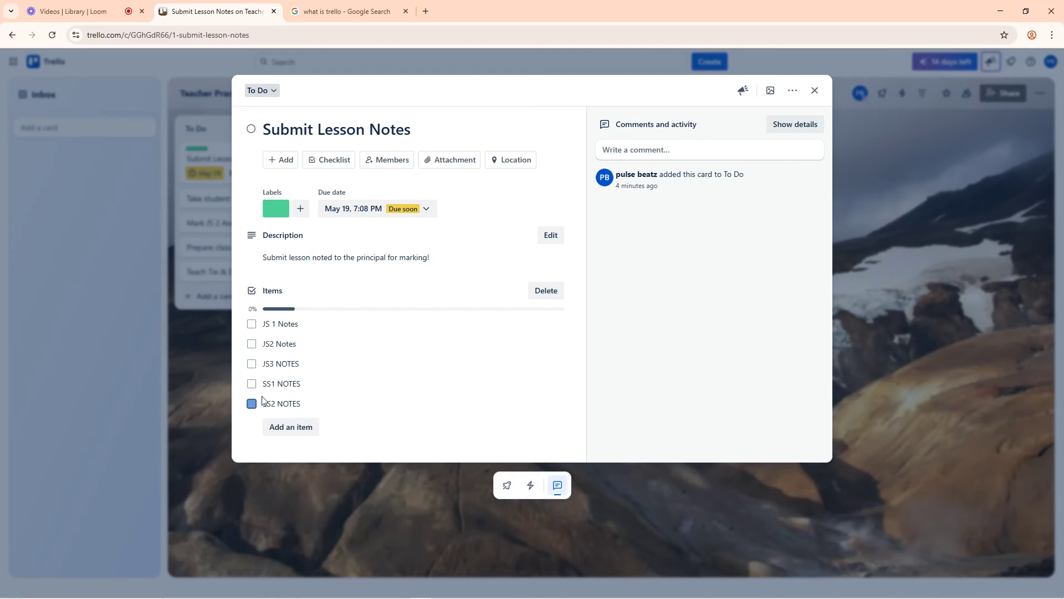
pyautogui.click(816, 91)
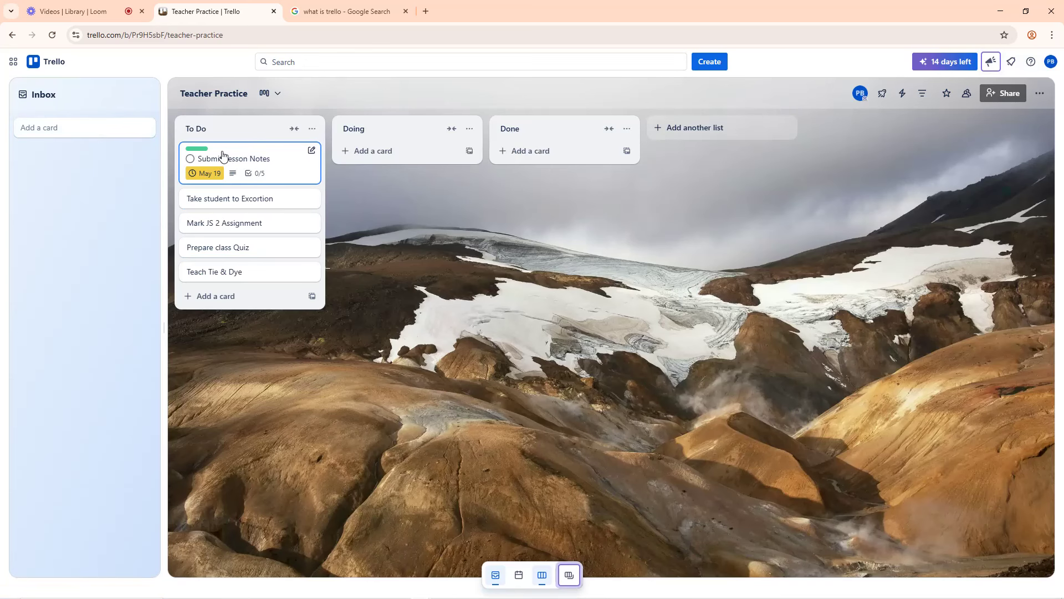
# Move the Submit Lesson Notes card to the Doing list and complete all five of its checklist items
pyautogui.moveTo(223, 156); pyautogui.dragTo(388, 154)
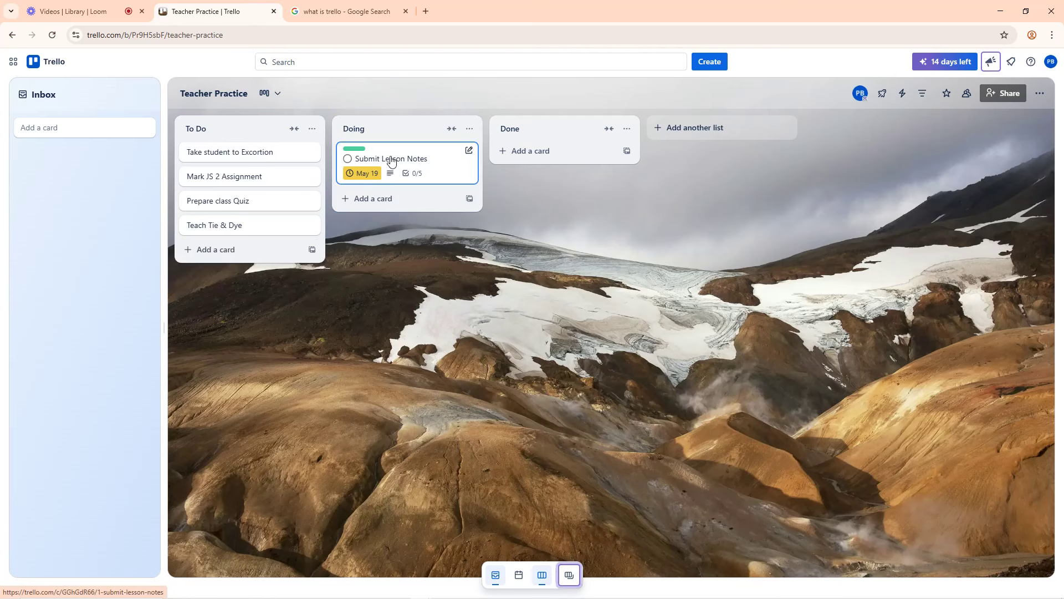
pyautogui.click(392, 162)
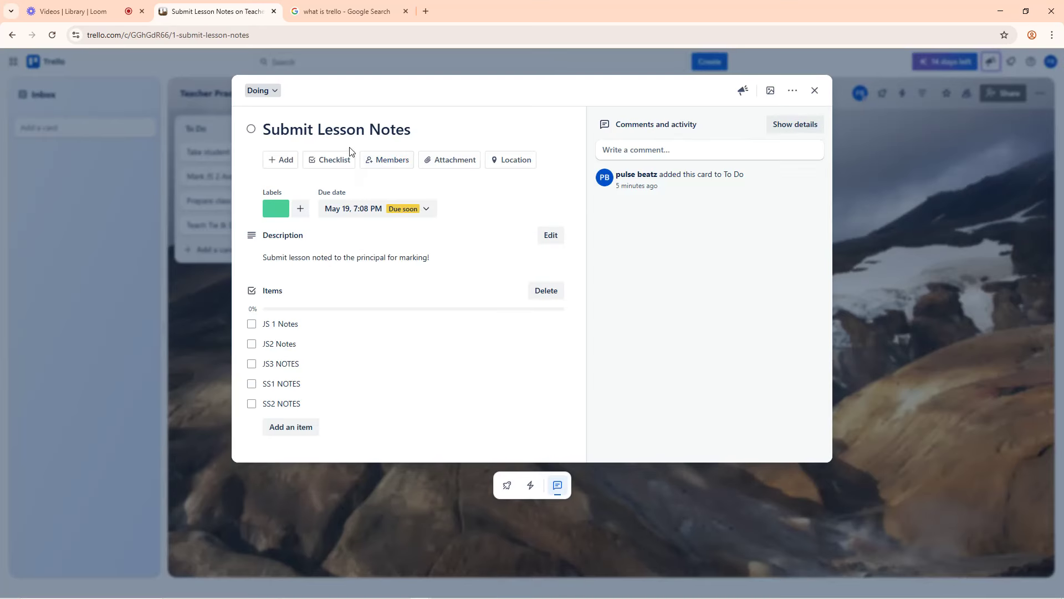
pyautogui.click(252, 325)
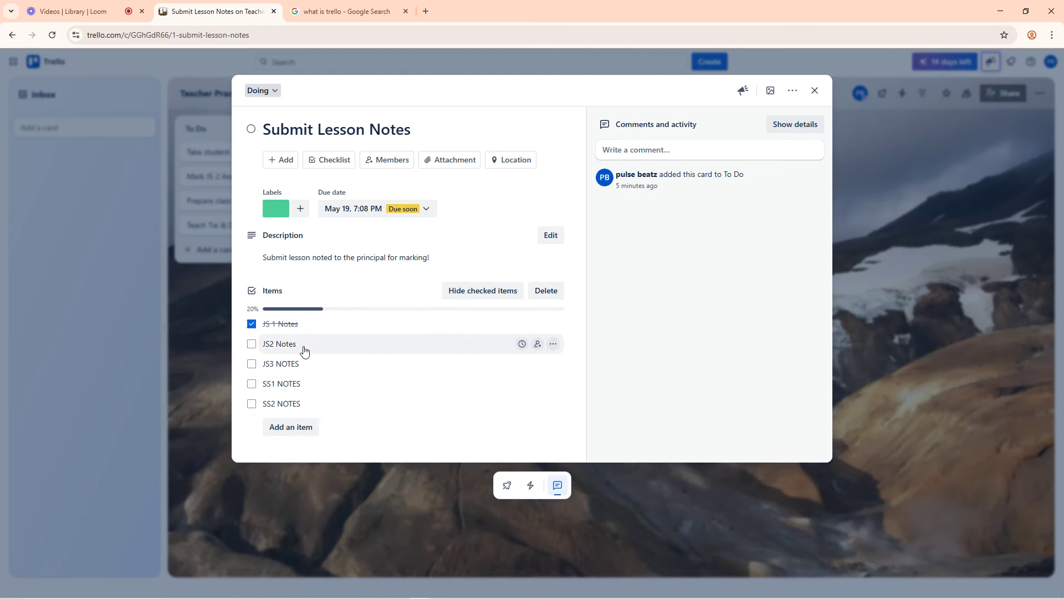
pyautogui.click(252, 345)
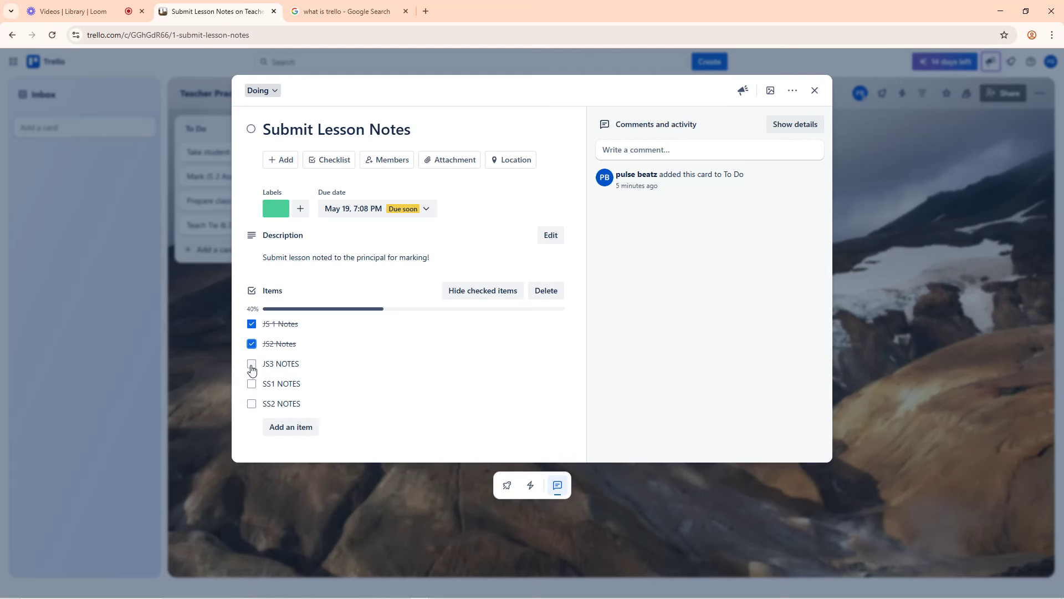
pyautogui.click(252, 367)
pyautogui.click(252, 387)
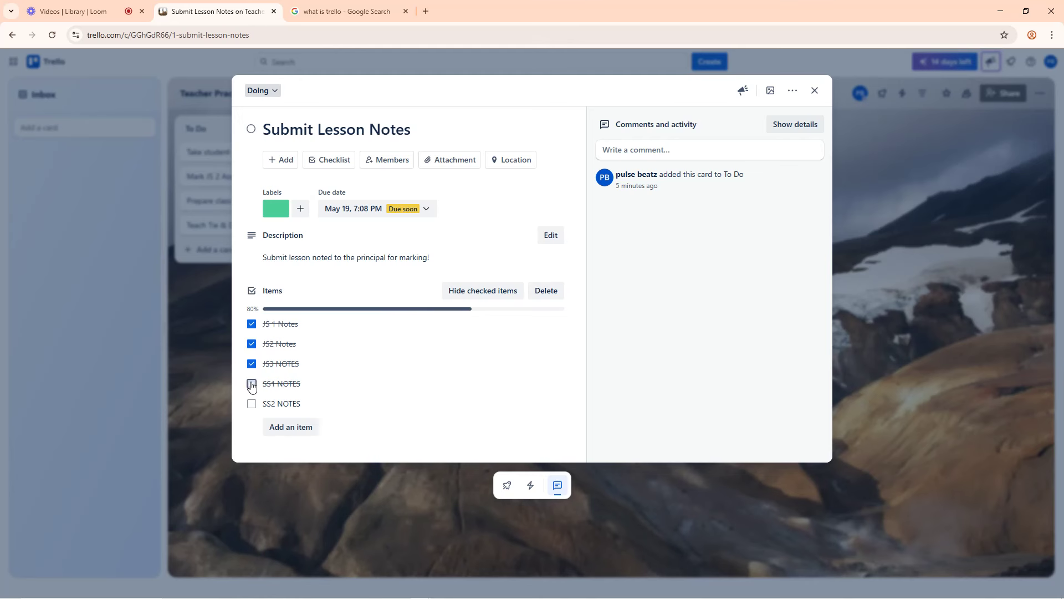
pyautogui.click(252, 404)
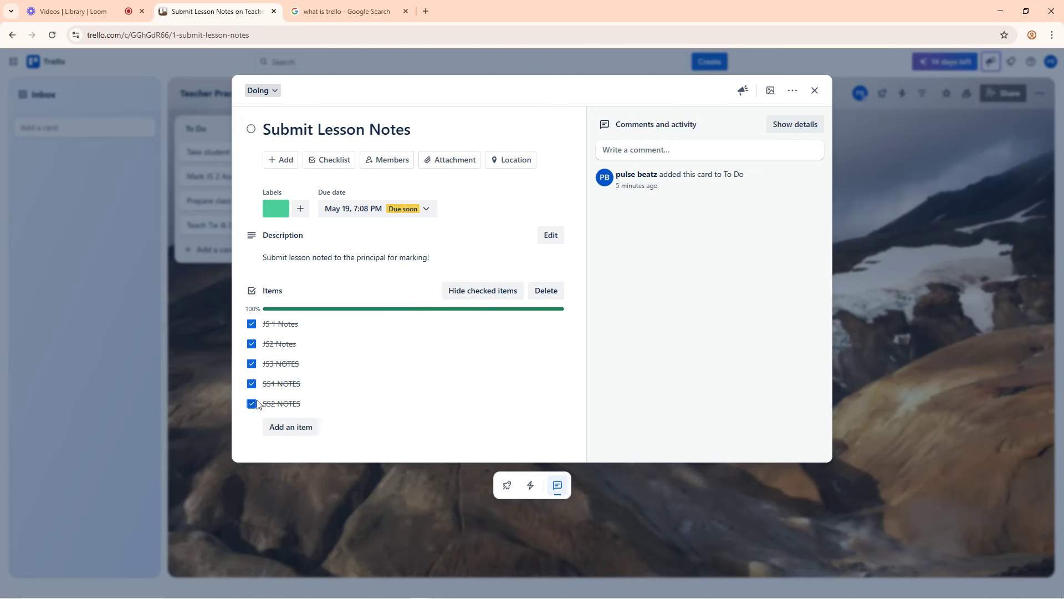
pyautogui.click(815, 90)
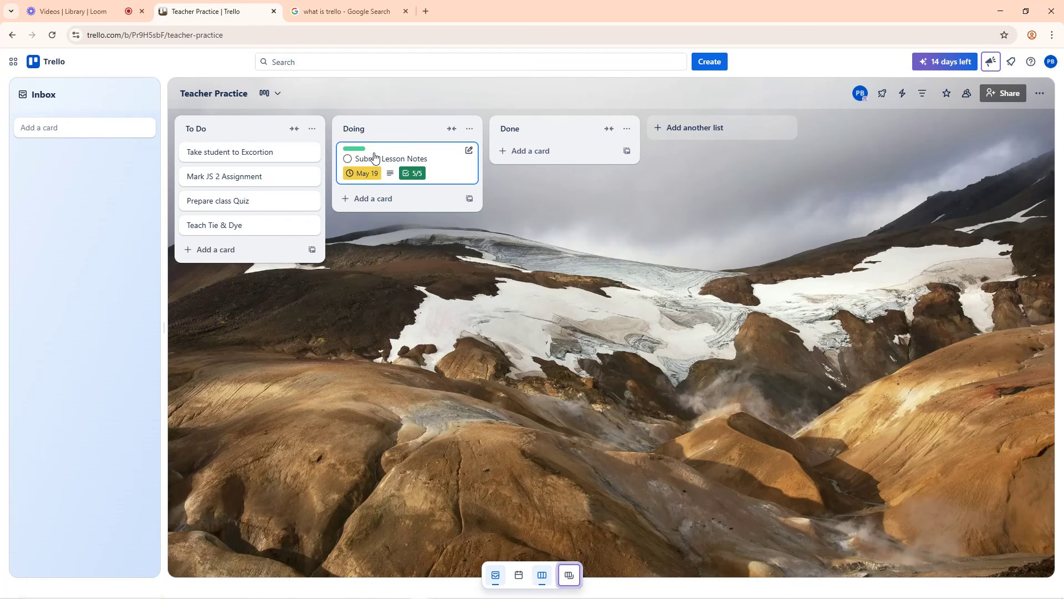
# Move the Submit Lesson Notes card to the Done list and the Take student to Excortion card to Doing
pyautogui.moveTo(372, 156); pyautogui.dragTo(537, 151)
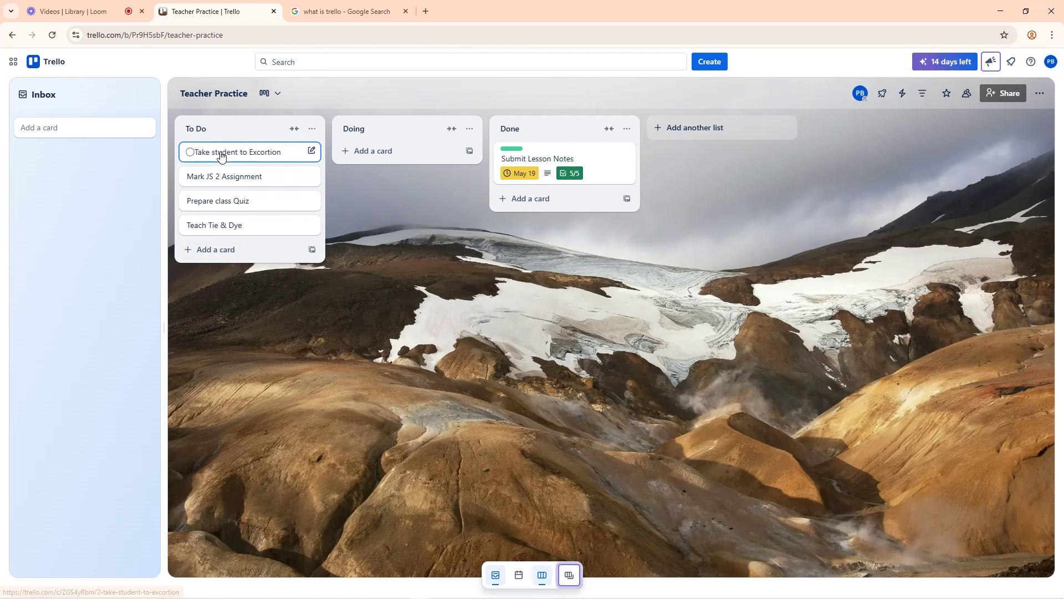
pyautogui.moveTo(216, 156); pyautogui.dragTo(374, 147)
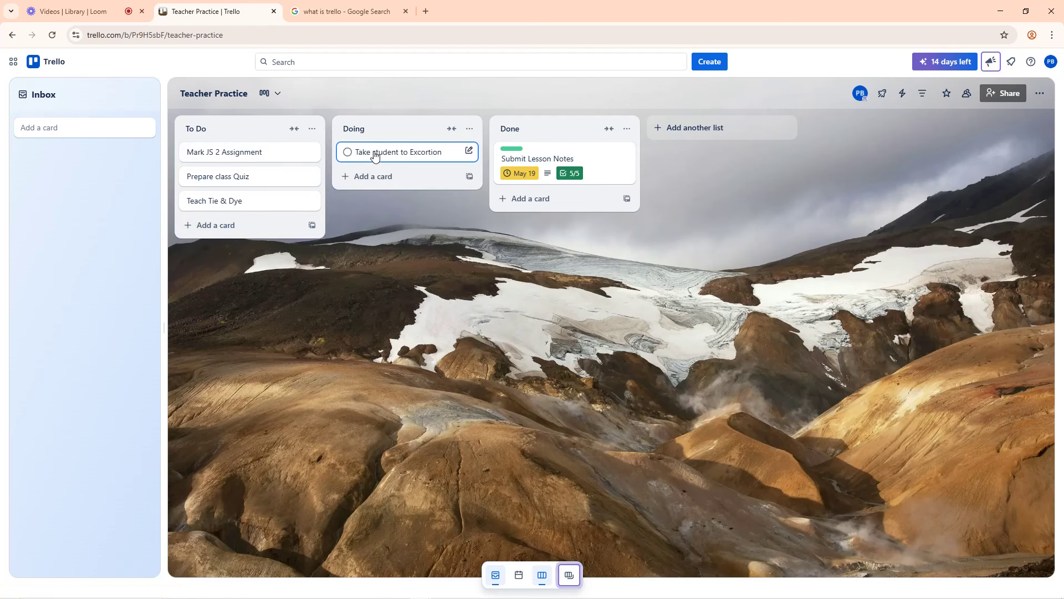
# Open the Take student to Excortion card and save the description "Take student to shanghai Delta"
pyautogui.click(378, 154)
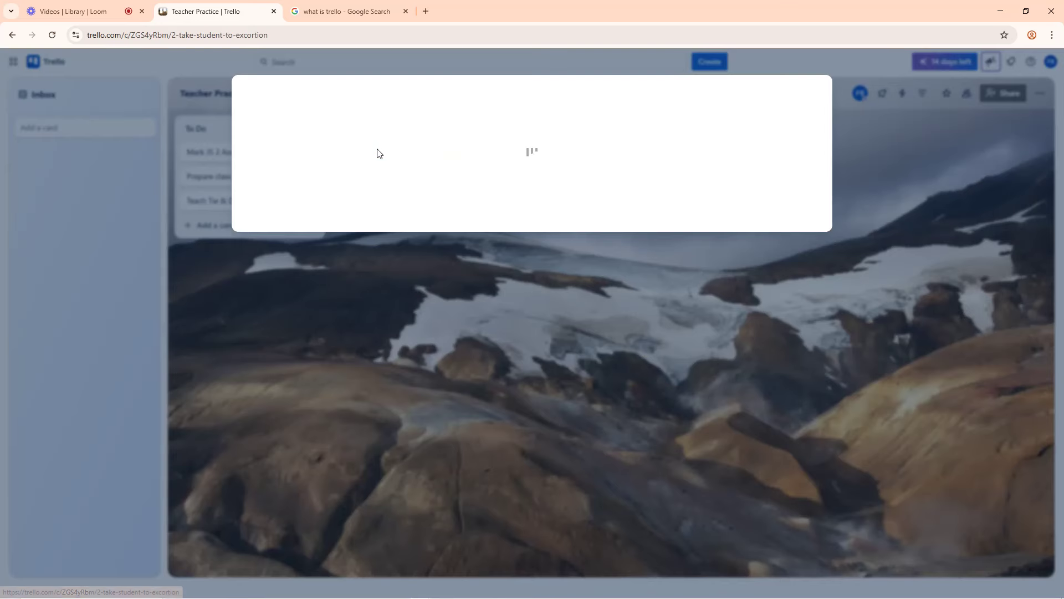
pyautogui.click(301, 227)
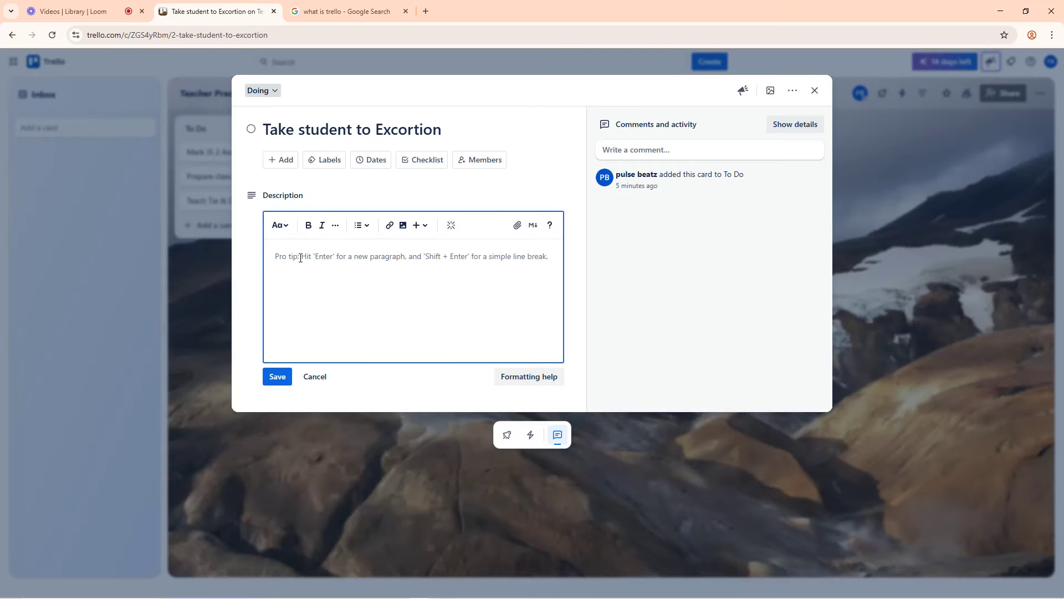
pyautogui.write('Take')
pyautogui.write('stydent to')
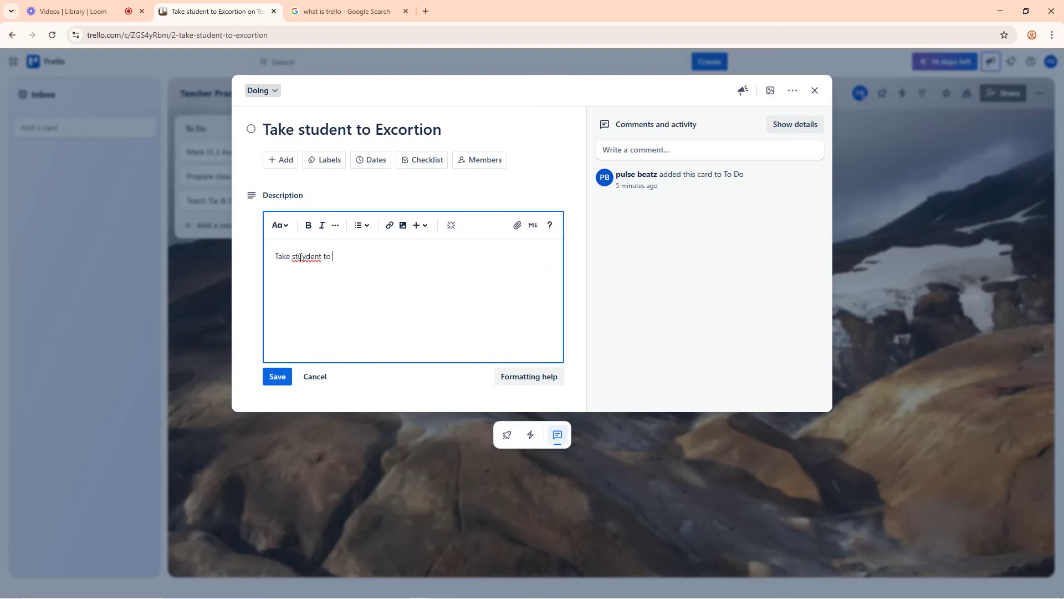
pyautogui.click(306, 259)
pyautogui.press('BackSpace')
pyautogui.click(331, 257)
pyautogui.write('Shanghai delta')
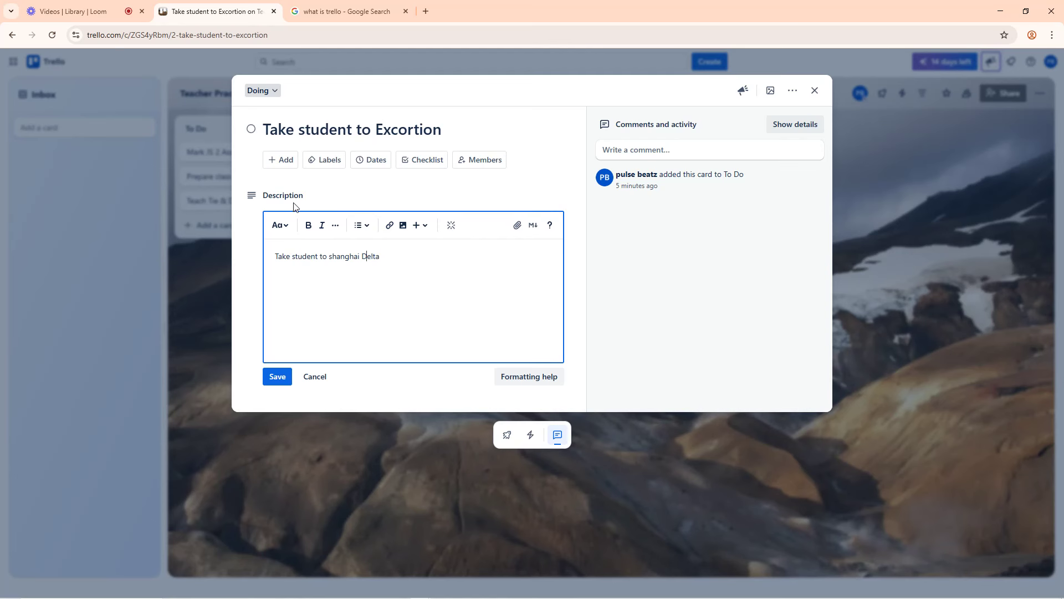
pyautogui.moveTo(304, 198); pyautogui.dragTo(263, 195)
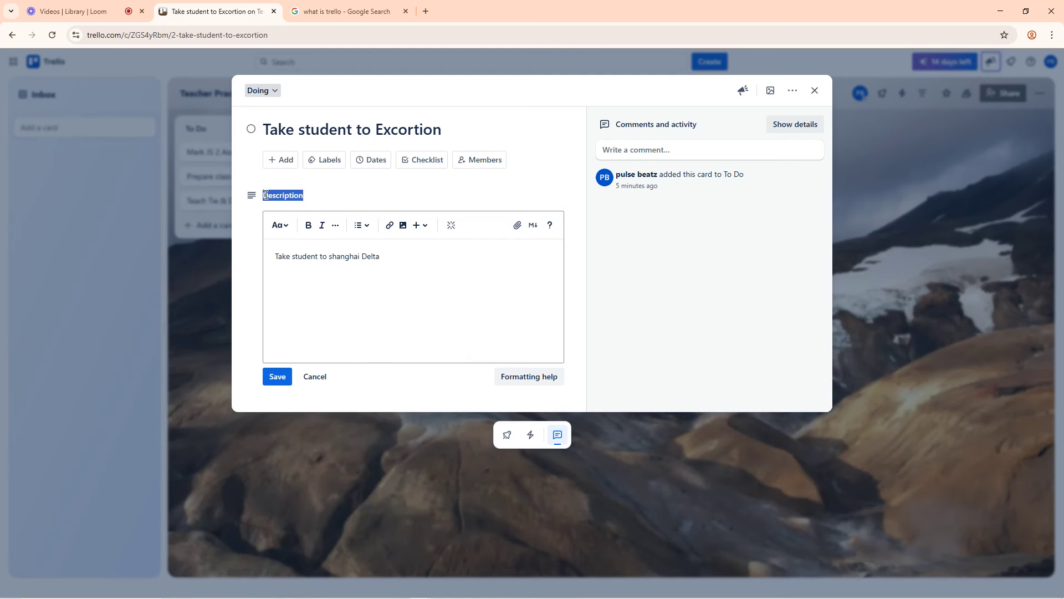
pyautogui.click(277, 376)
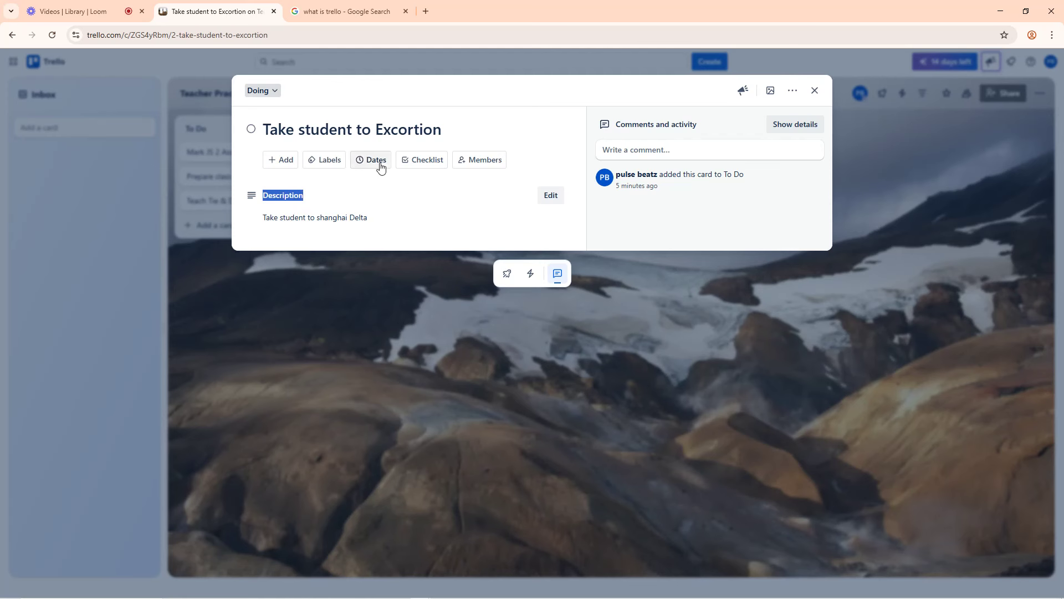
# Try a checklist titled "Things to di at Shanghai Delta" with items copied from Submit Lesson Notes, and delete that checklist
pyautogui.click(425, 162)
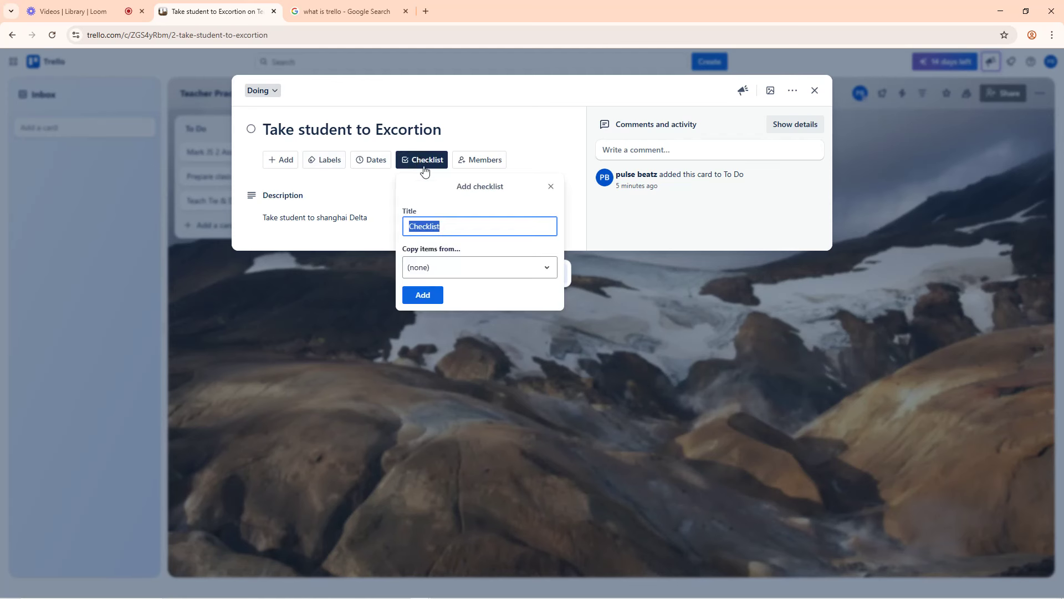
pyautogui.write('Things ti diat Shanghai Delta')
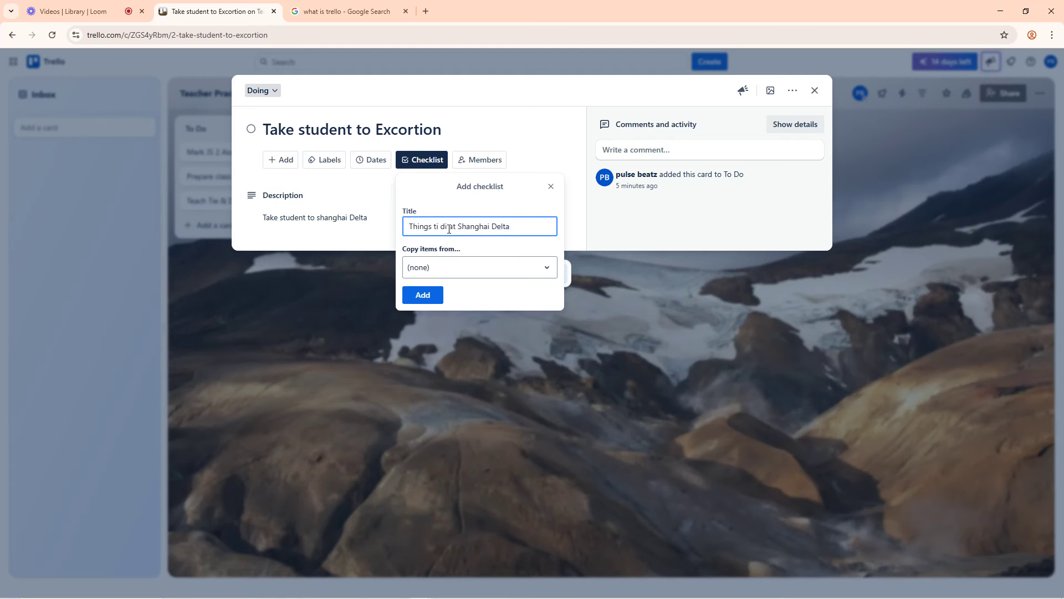
pyautogui.write('o')
pyautogui.click(445, 269)
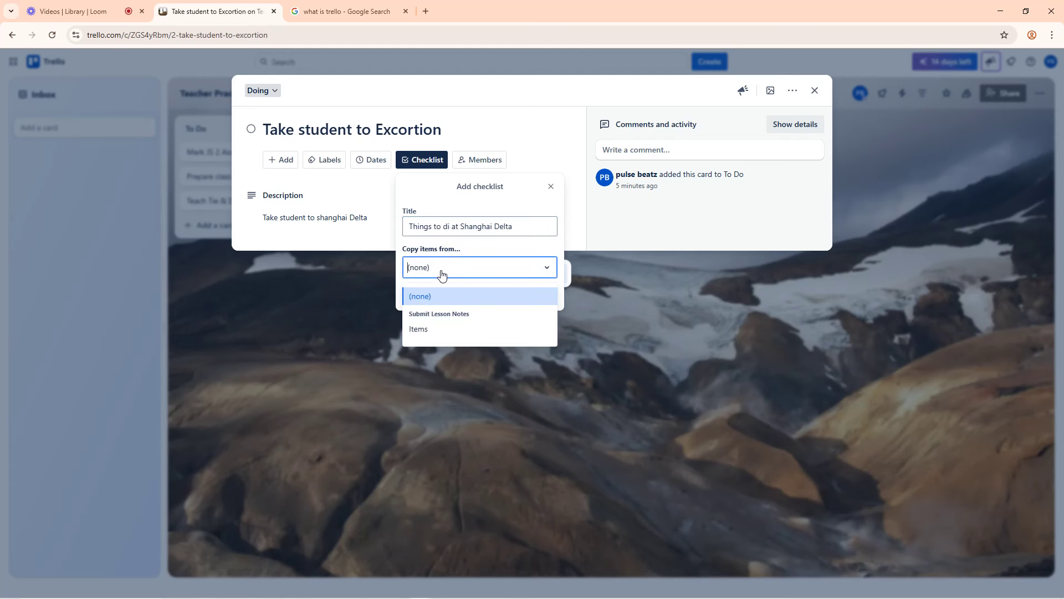
pyautogui.click(487, 224)
pyautogui.click(440, 270)
pyautogui.click(420, 328)
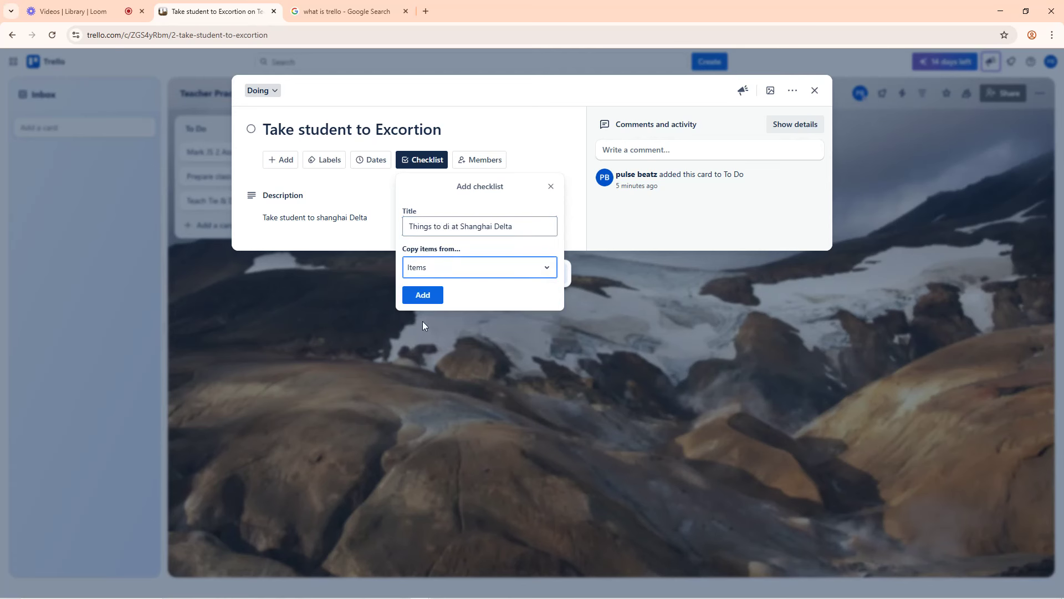
pyautogui.click(432, 295)
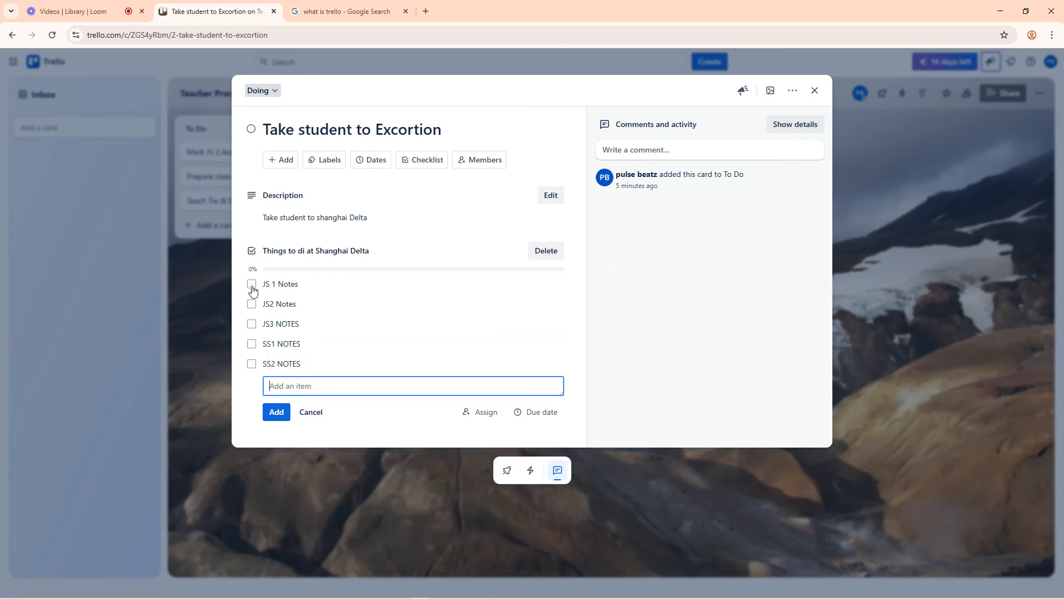
pyautogui.click(544, 255)
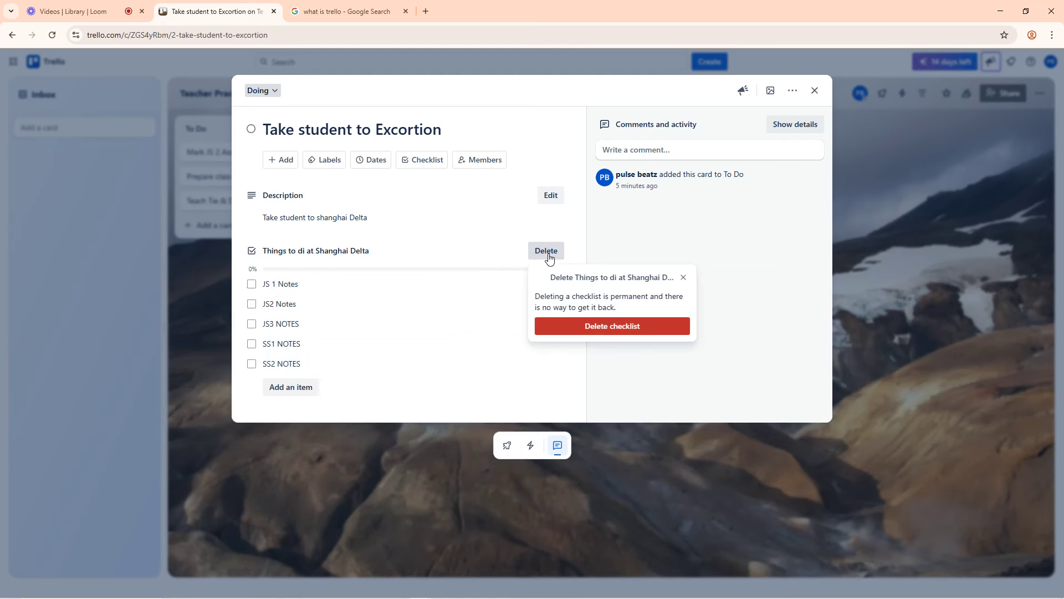
pyautogui.click(607, 325)
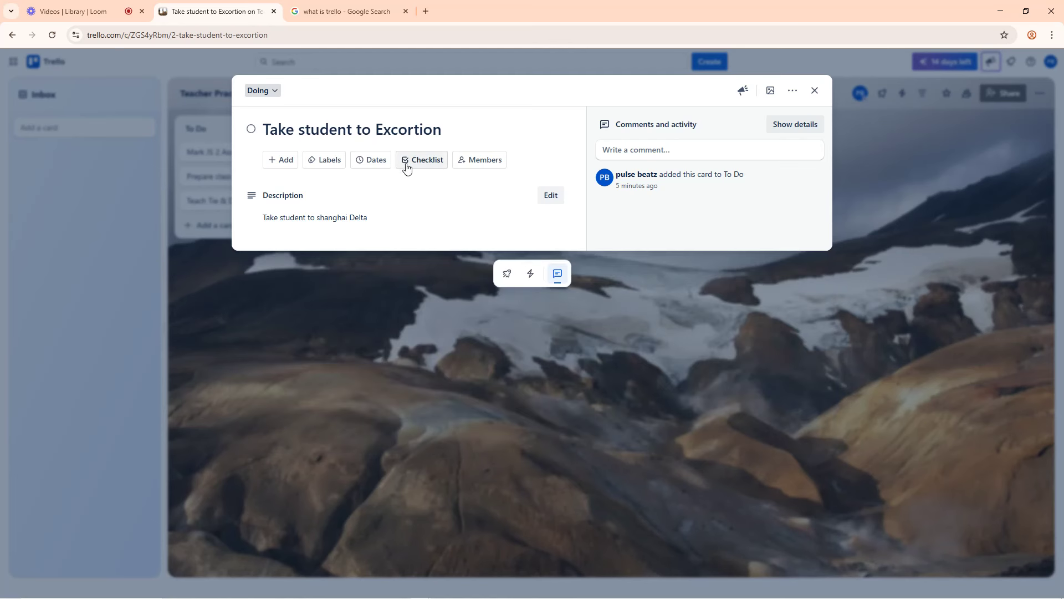
# Add a checklist with the default title to the card, containing the items "Visit the Fish Pond/Farm" and "Oil Palm Plantation"
pyautogui.click(425, 163)
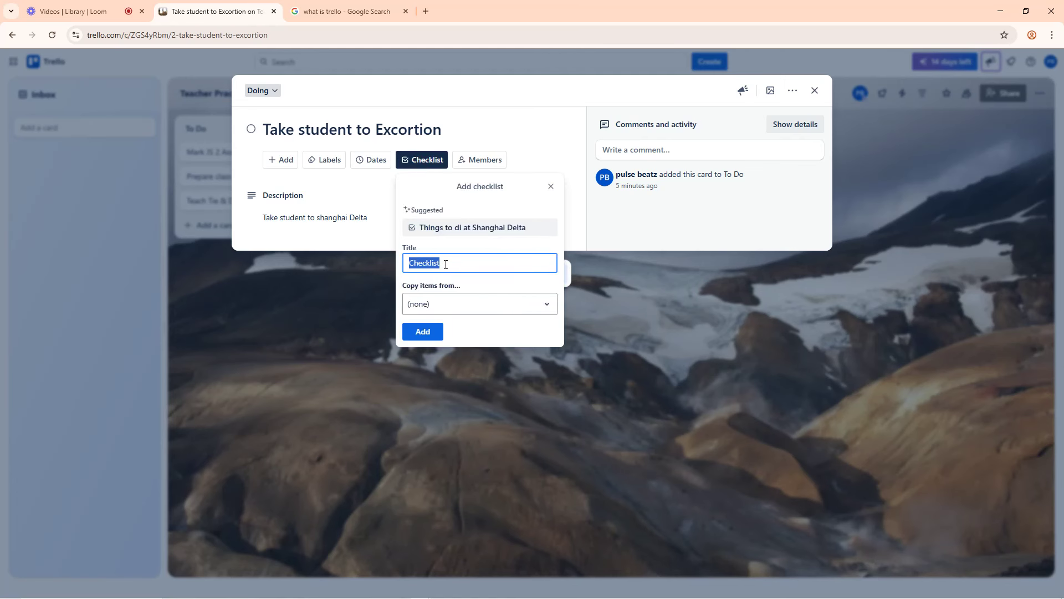
pyautogui.click(427, 327)
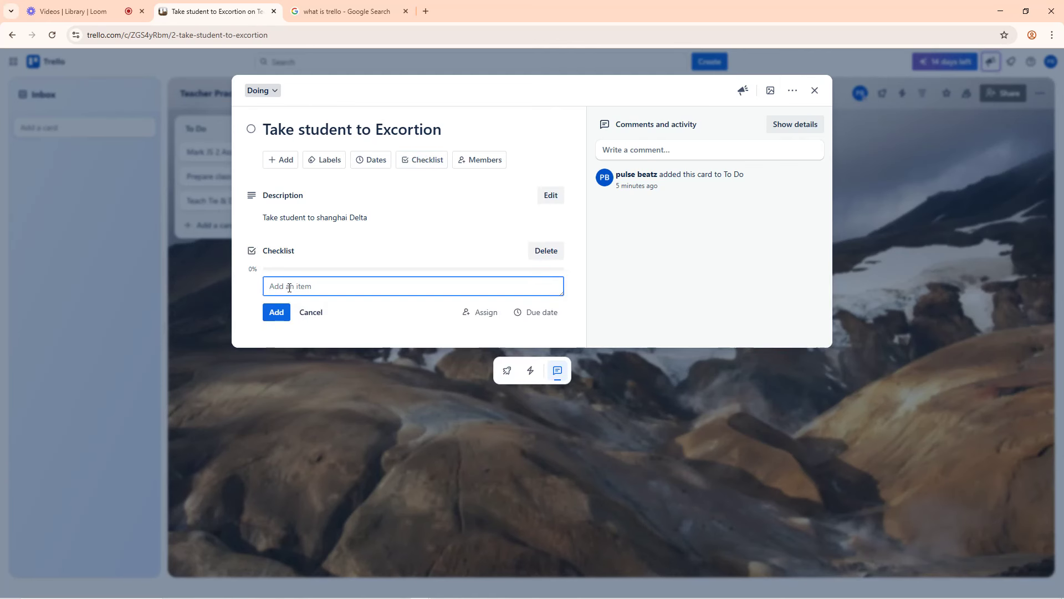
pyautogui.write('Show the stud')
pyautogui.hotkey('ctrl', 'a')
pyautogui.press('BackSpace')
pyautogui.write('Visit the Fish Pond/Farm')
pyautogui.press('Return')
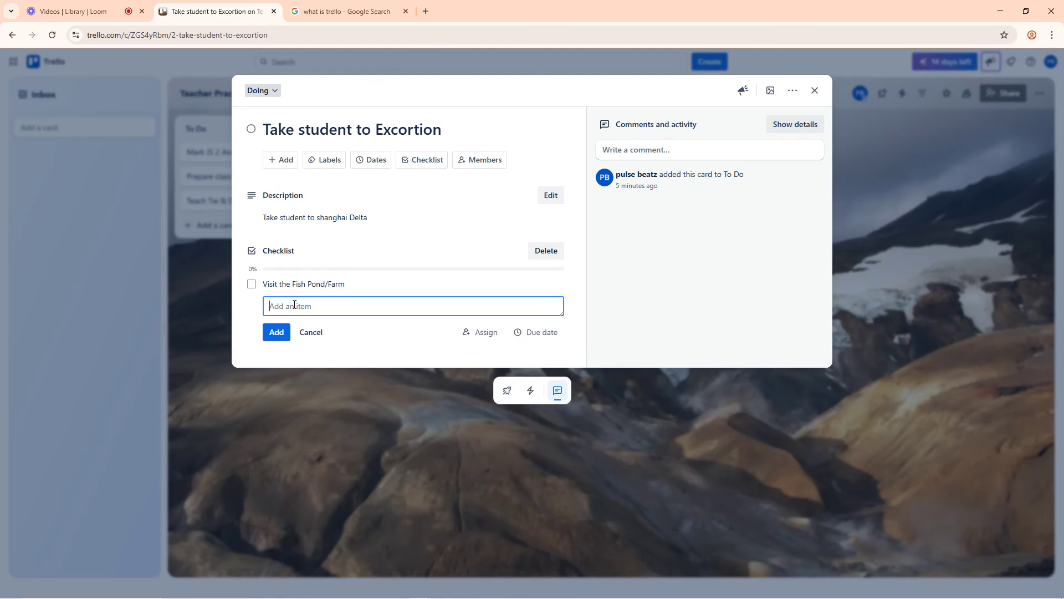
pyautogui.write('Oil Palm Plantation')
pyautogui.press('Return')
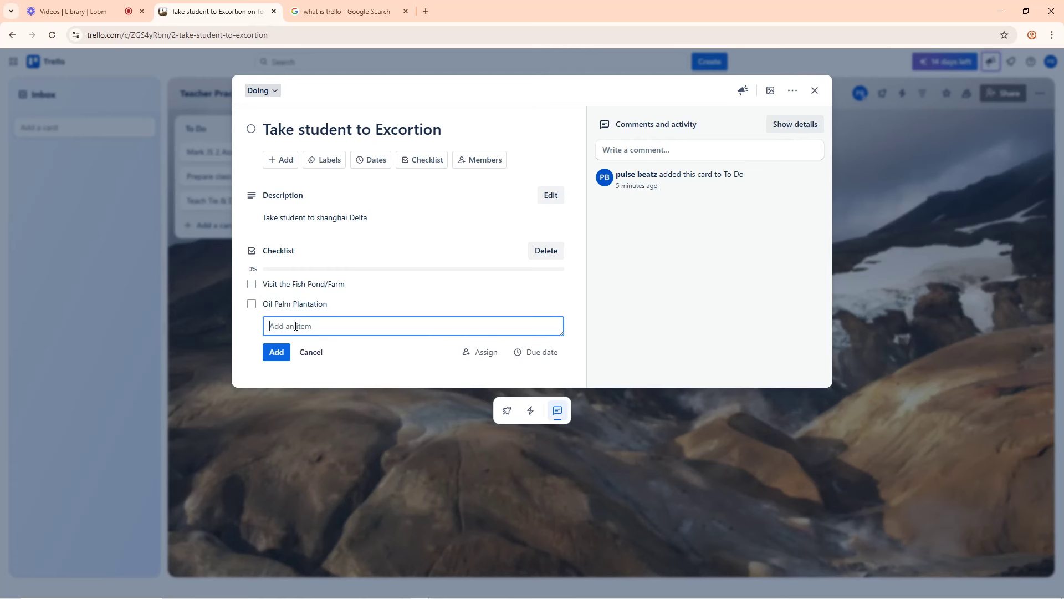
# Add the items "Snail farm" and "Poultry farm" to the card's checklist
pyautogui.write('Nail')
pyautogui.press('BackSpace')
pyautogui.write('Snail farm')
pyautogui.press('Return')
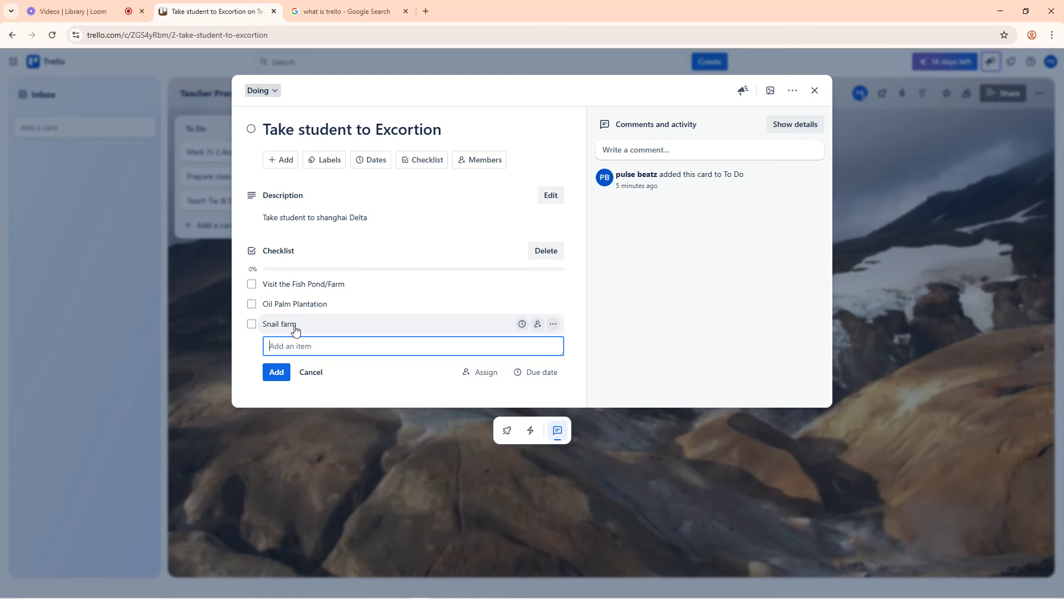
pyautogui.write('Poulty')
pyautogui.press('BackSpace')
pyautogui.write('ry farm')
pyautogui.press('Return')
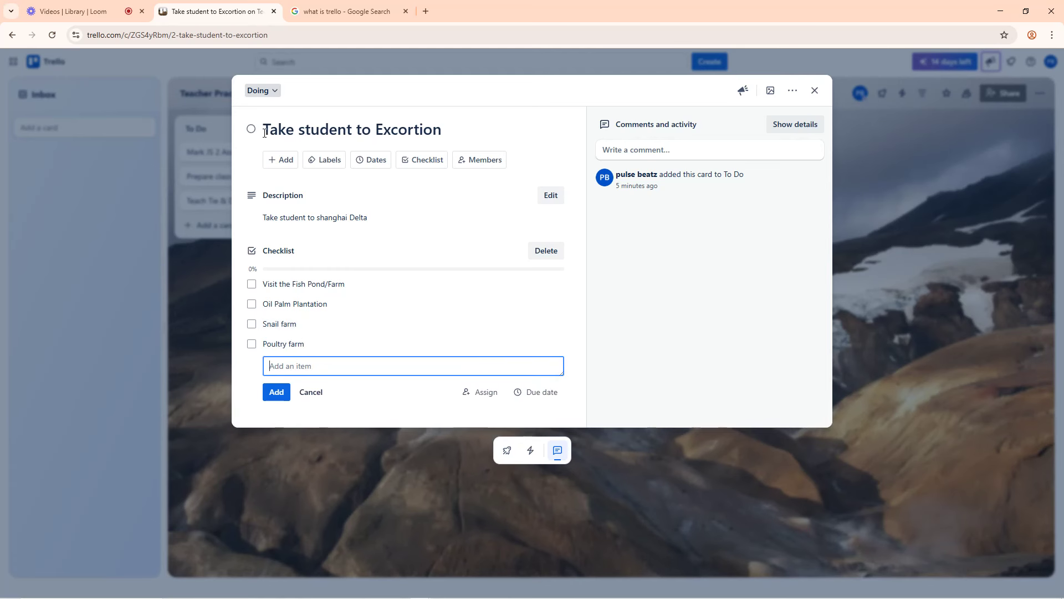
pyautogui.moveTo(265, 132); pyautogui.dragTo(453, 132)
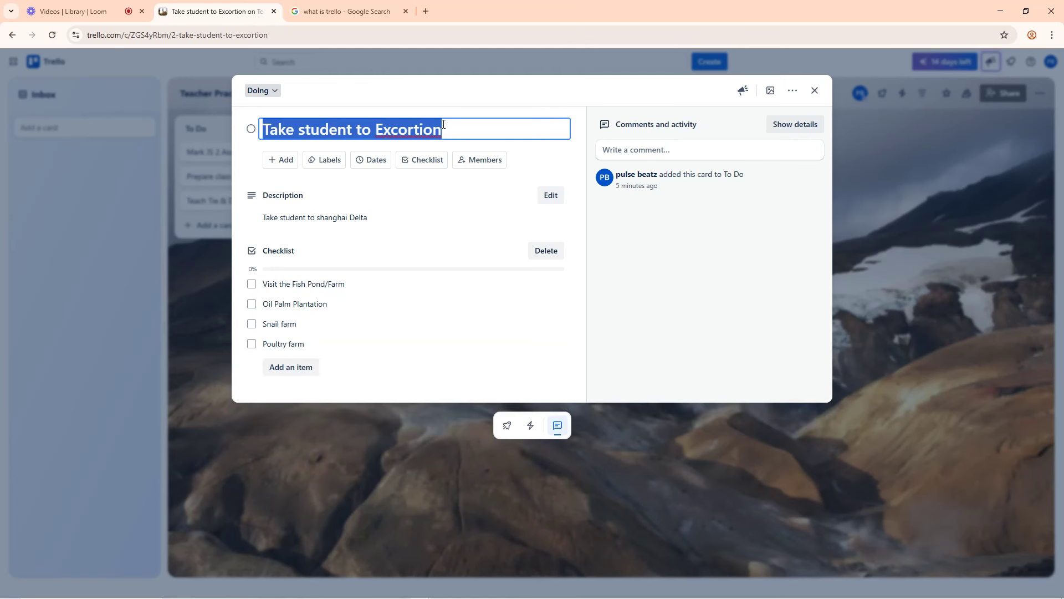
pyautogui.click(447, 111)
pyautogui.click(399, 132)
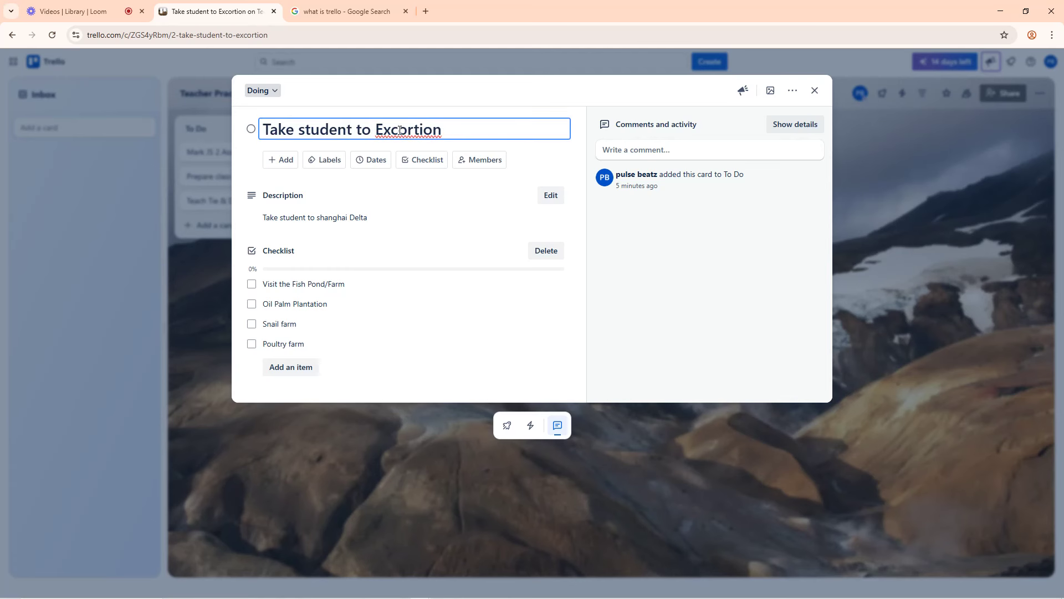
pyautogui.rightClick(399, 131)
pyautogui.click(424, 148)
pyautogui.click(393, 131)
pyautogui.moveTo(393, 131); pyautogui.dragTo(387, 131)
pyautogui.click(393, 130)
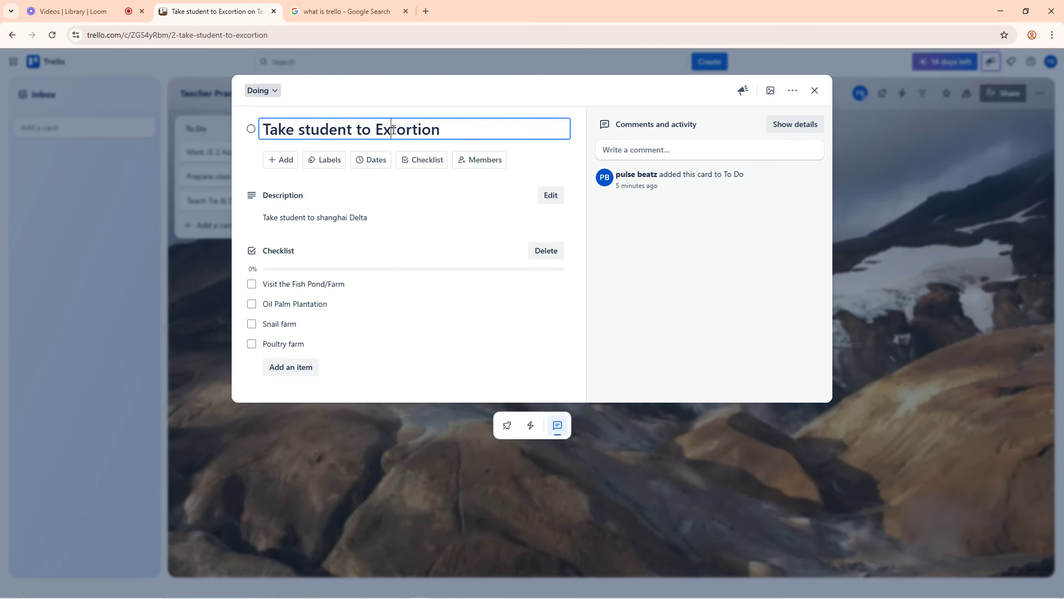
pyautogui.write('c')
pyautogui.press('Delete')
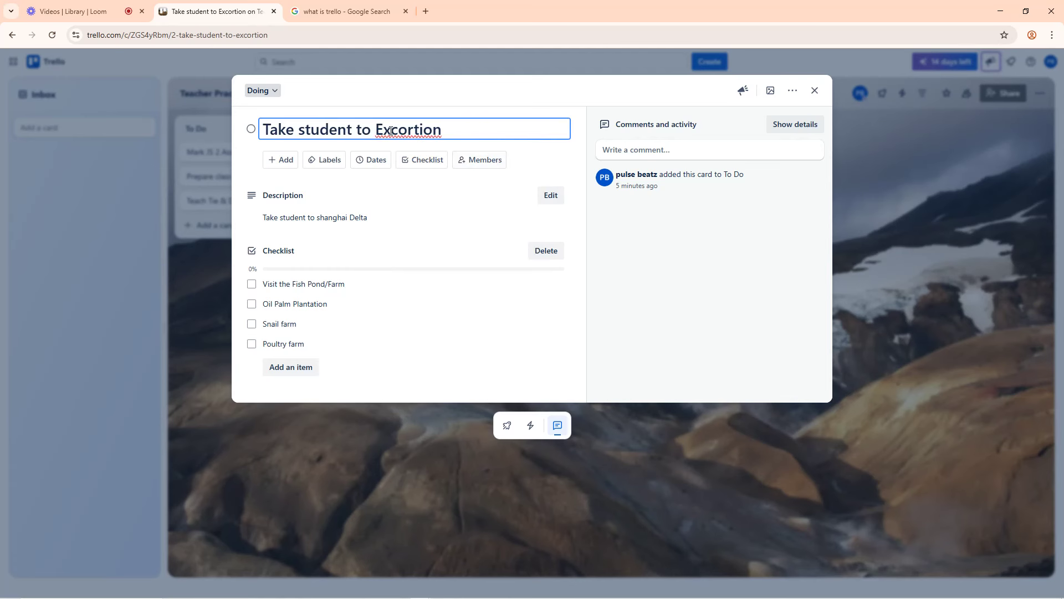
# Rename the card as "Take student to Escortion"
pyautogui.moveTo(391, 131); pyautogui.dragTo(387, 132)
pyautogui.write('s')
pyautogui.click(521, 104)
pyautogui.click(423, 129)
# Mark all four checklist items on the card as complete and move the card from Doing to the Done list
pyautogui.click(252, 285)
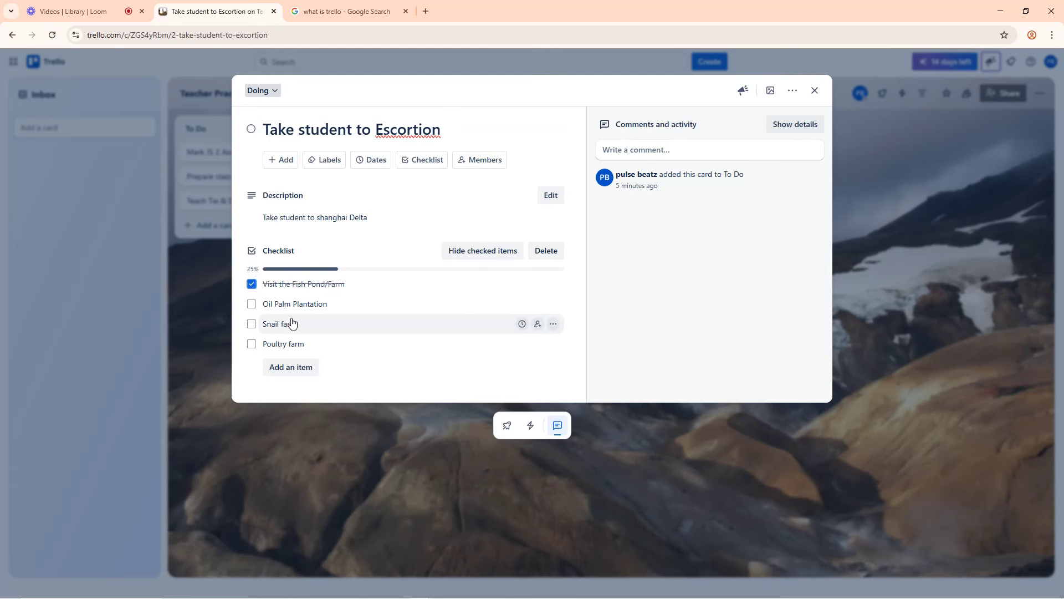
pyautogui.click(252, 305)
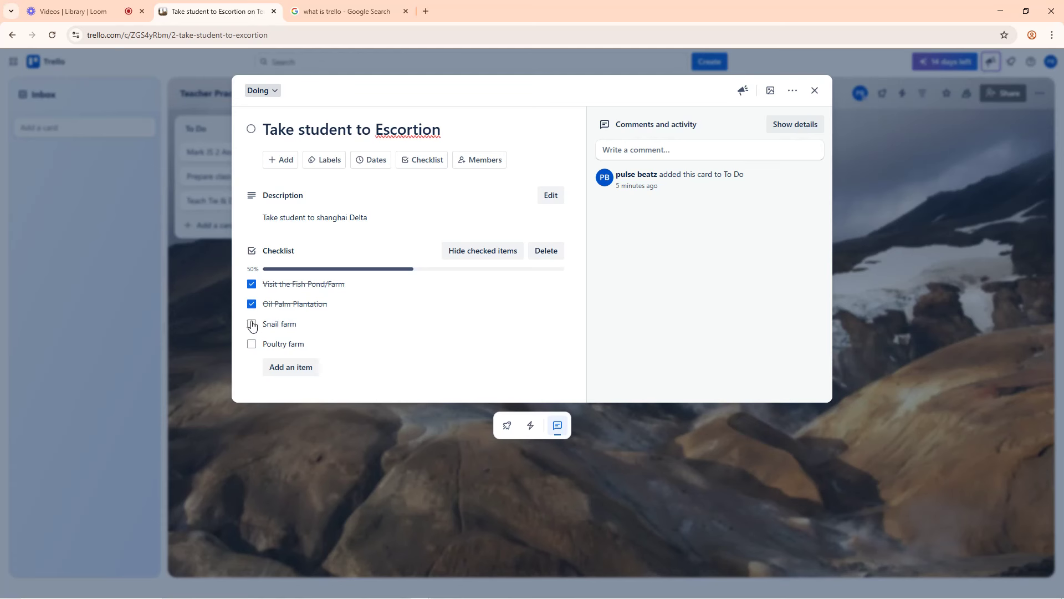
pyautogui.click(251, 324)
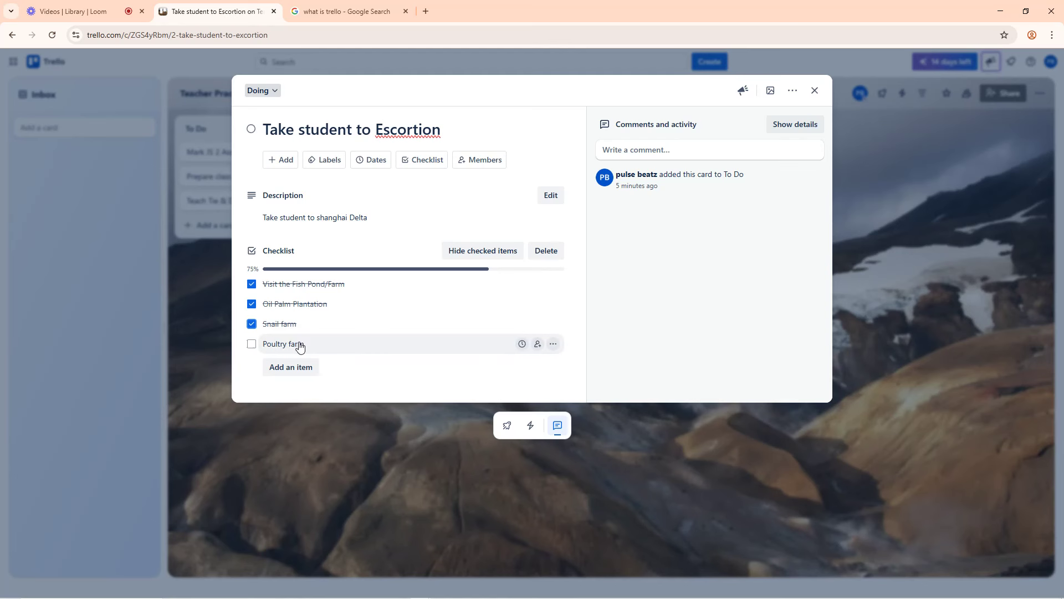
pyautogui.click(252, 343)
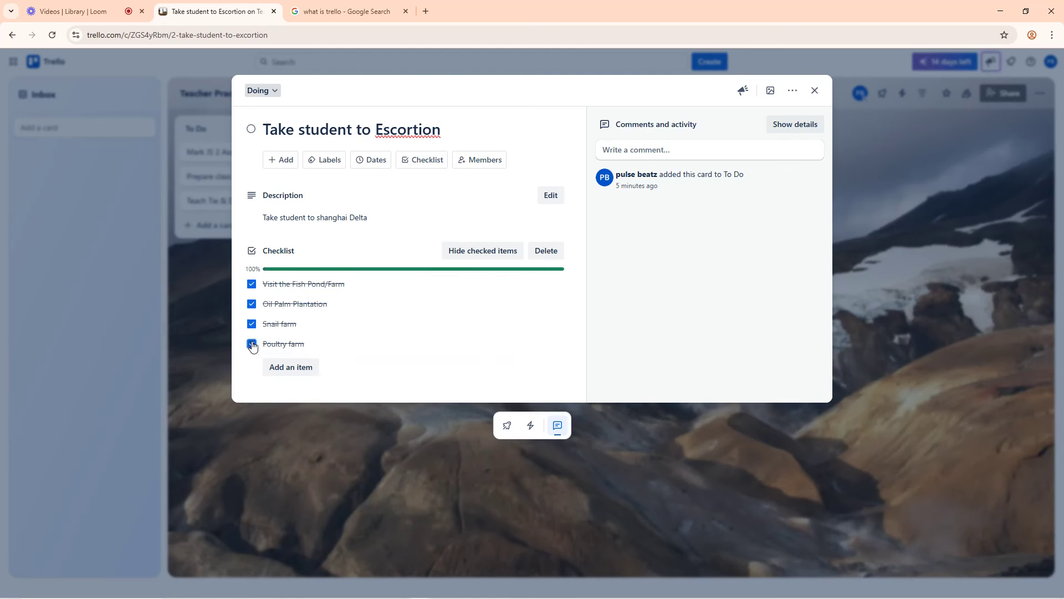
pyautogui.click(814, 91)
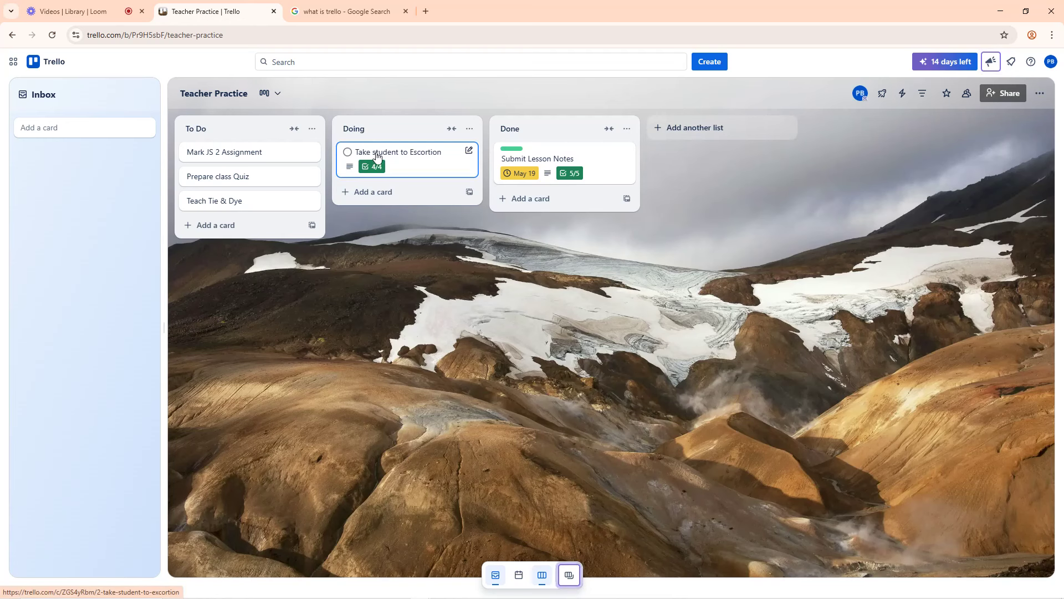
pyautogui.moveTo(372, 156); pyautogui.dragTo(530, 194)
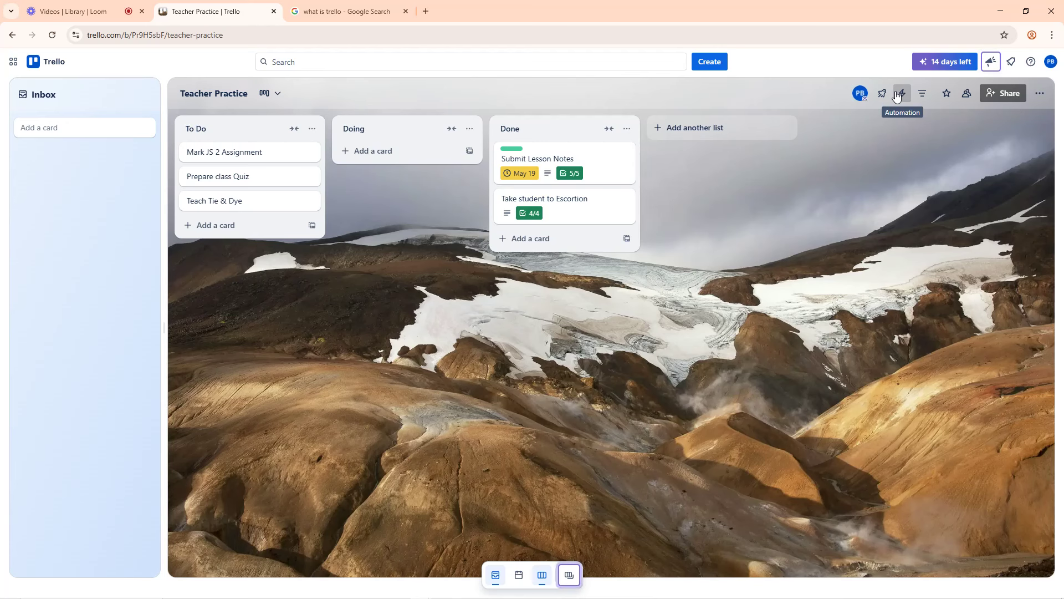
pyautogui.click(78, 4)
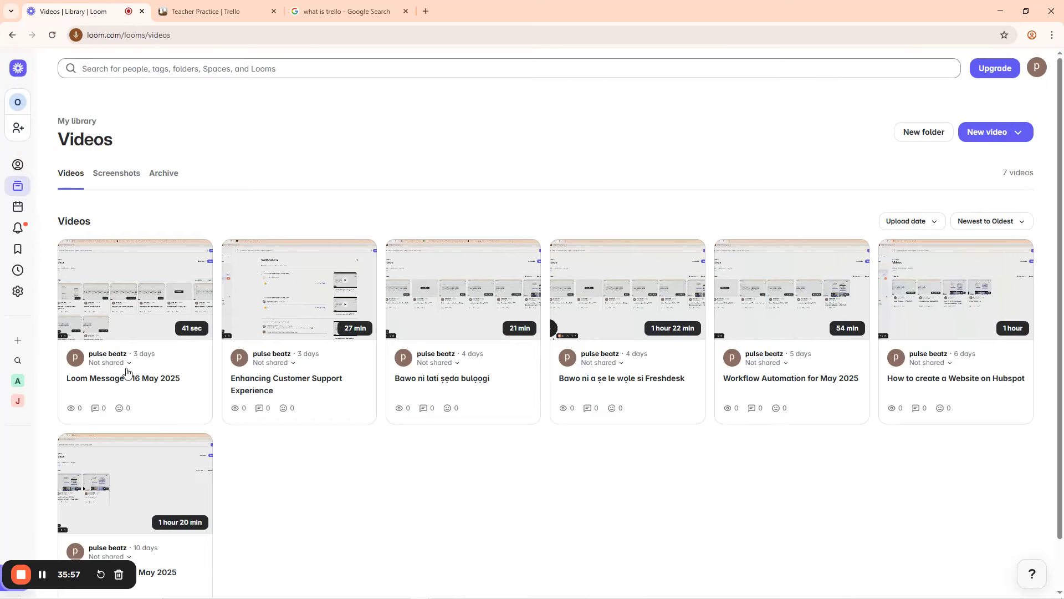
pyautogui.click(216, 11)
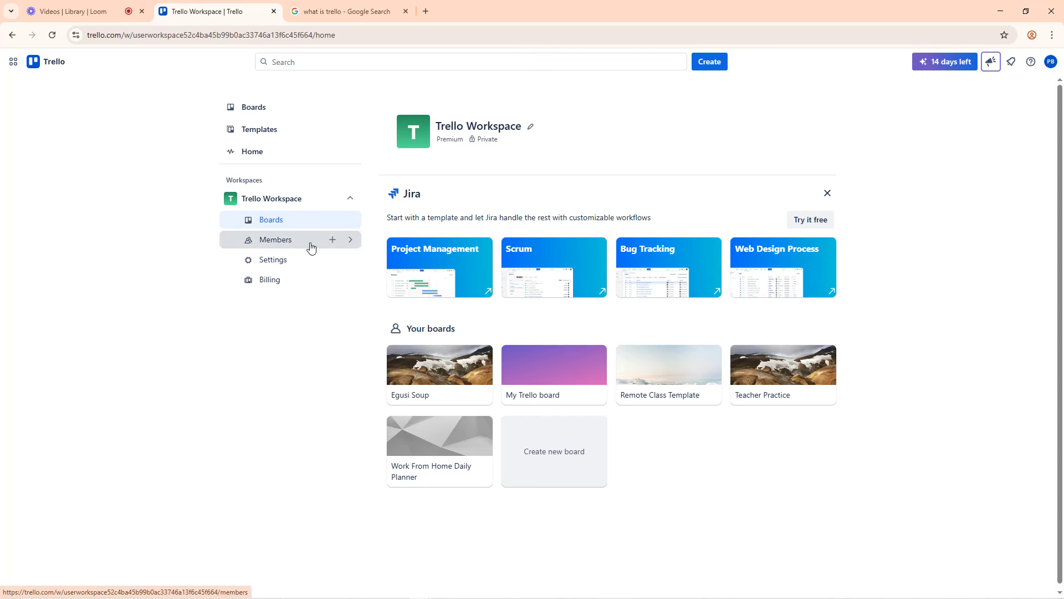
# Invite a new member to the Trello Workspace using the person's e-mail address and send the invitation
pyautogui.click(333, 240)
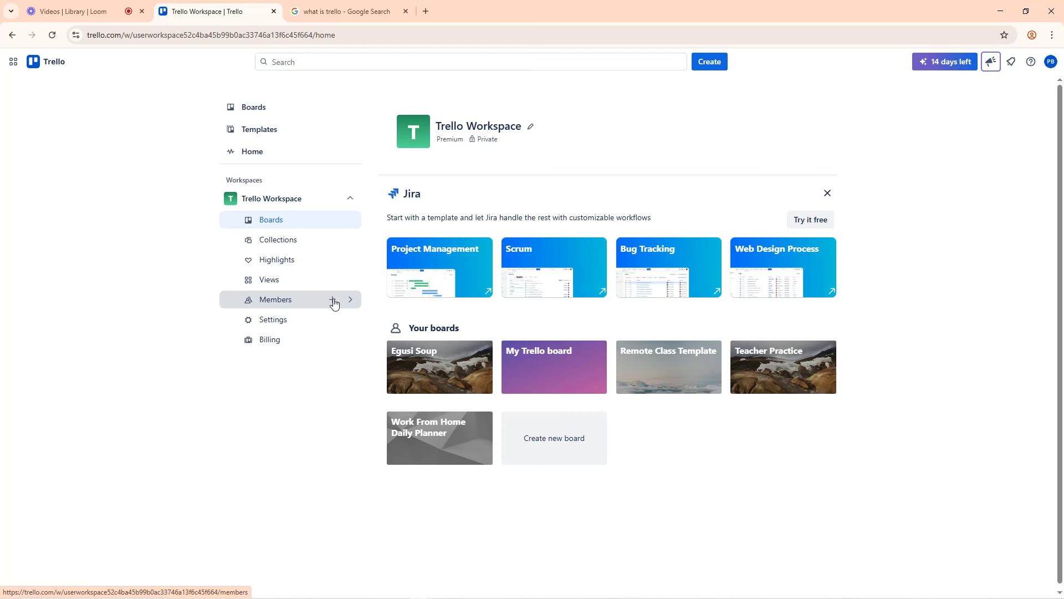
pyautogui.click(333, 300)
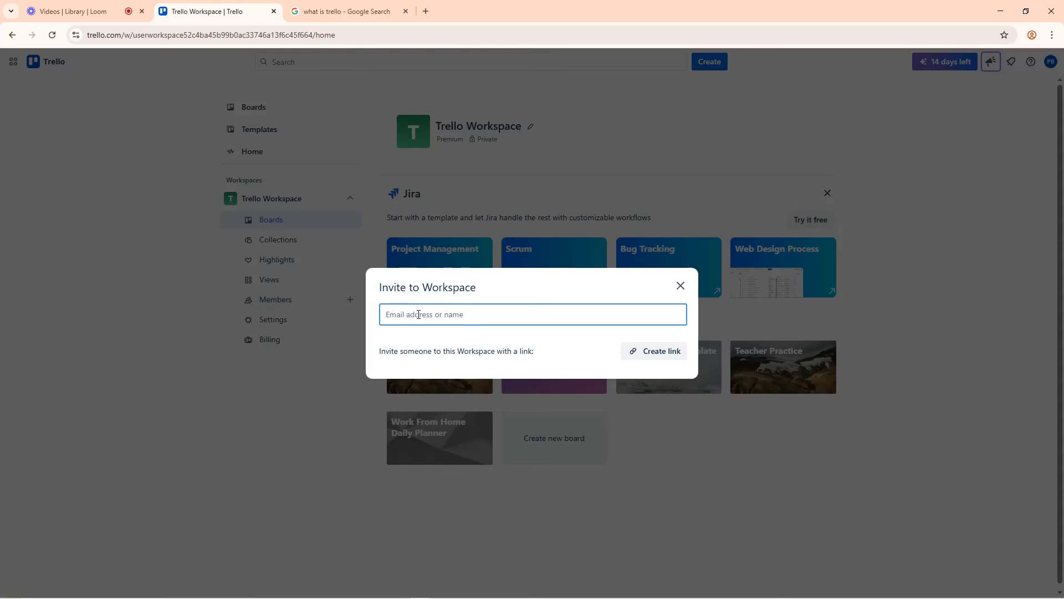
pyautogui.hotkey('ctrl', 'v')
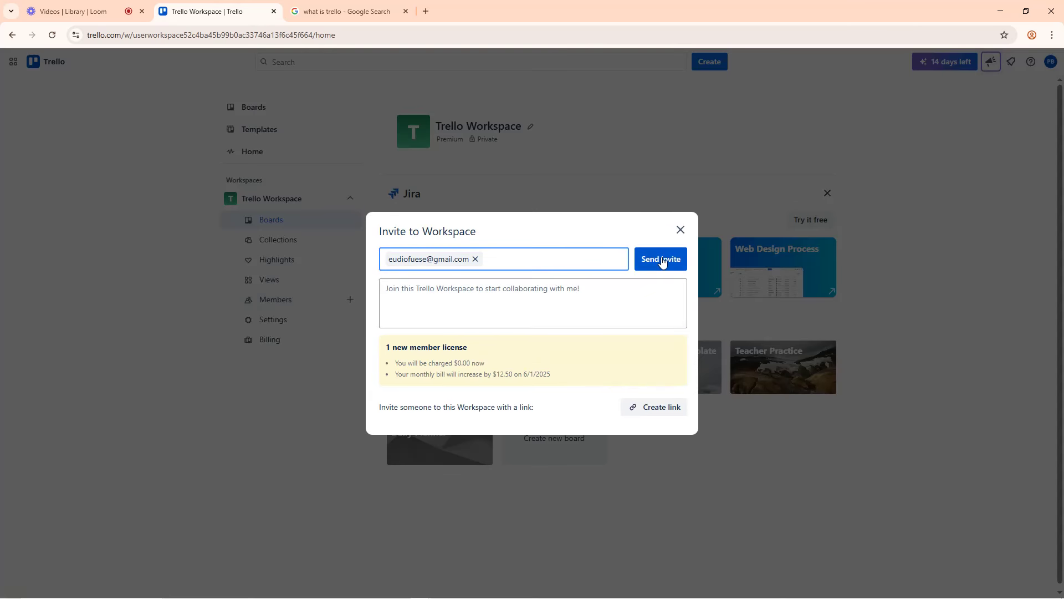
pyautogui.click(662, 260)
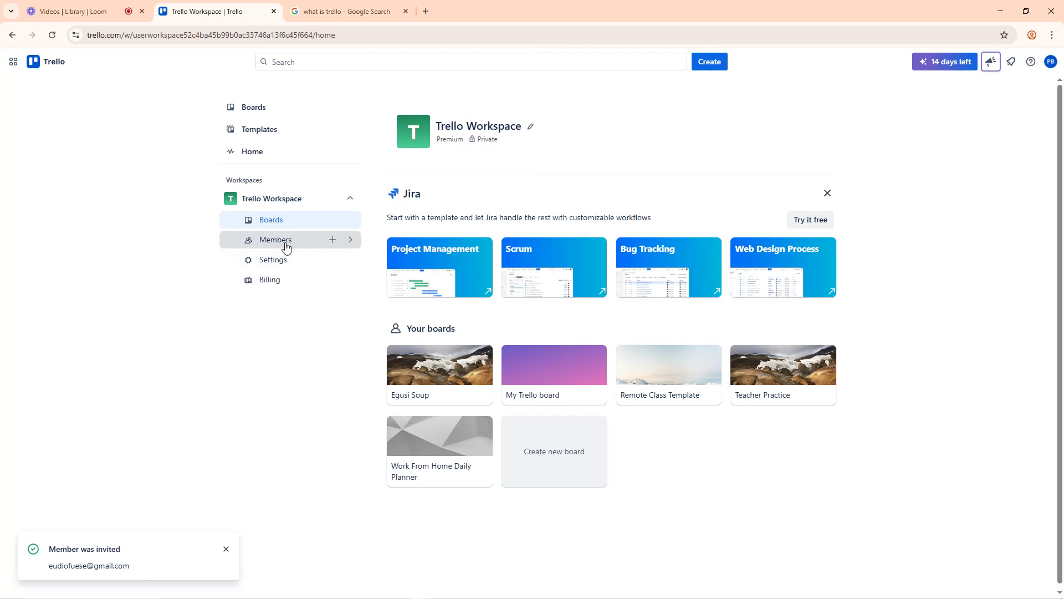
pyautogui.click(333, 240)
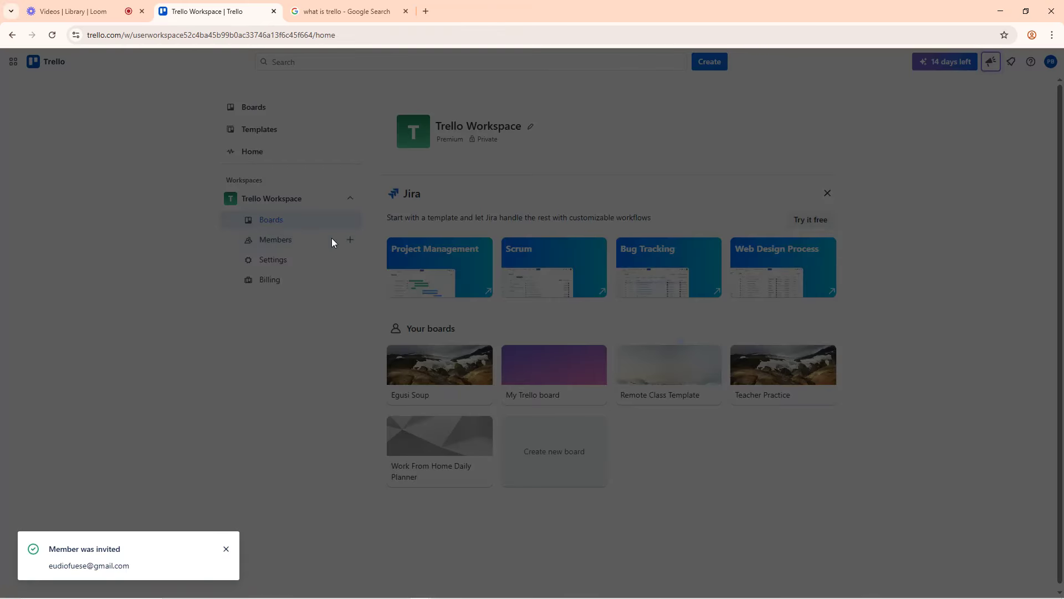
pyautogui.click(226, 549)
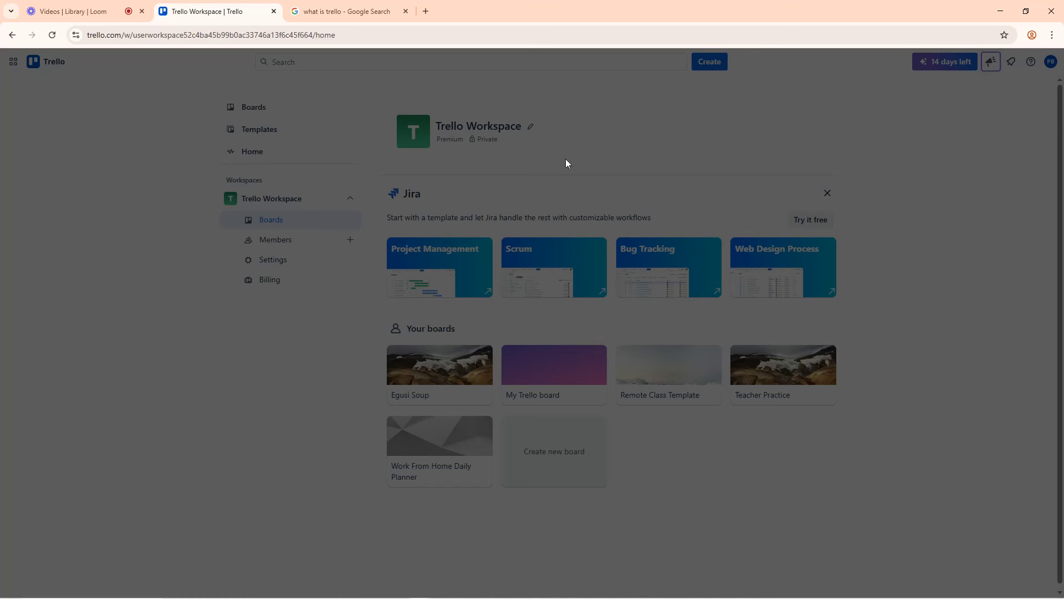
pyautogui.click(52, 35)
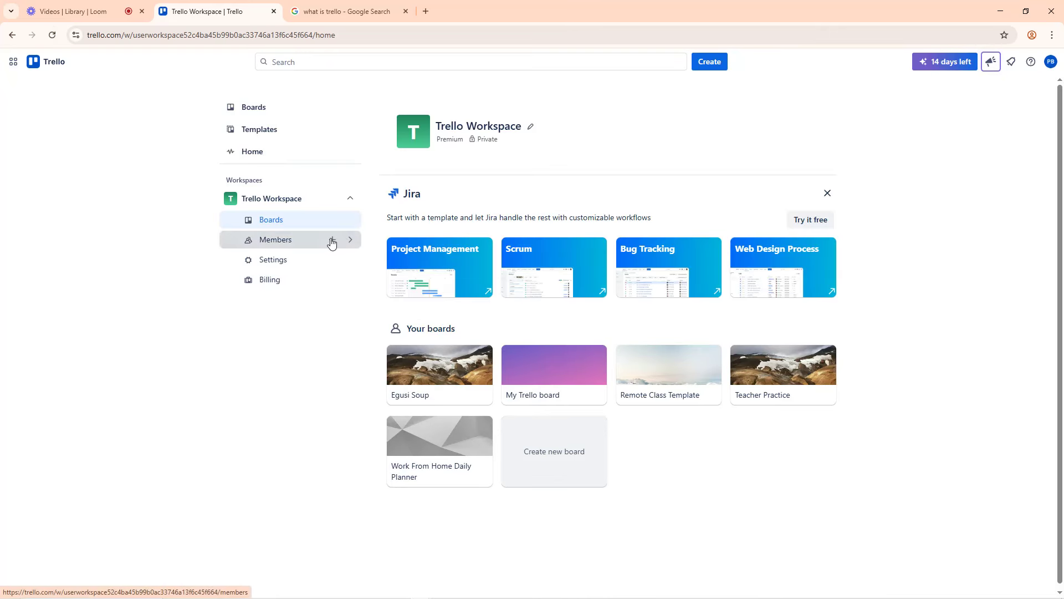
# Open the Trello Workspace's member management page and copy the workspace invite link
pyautogui.click(332, 241)
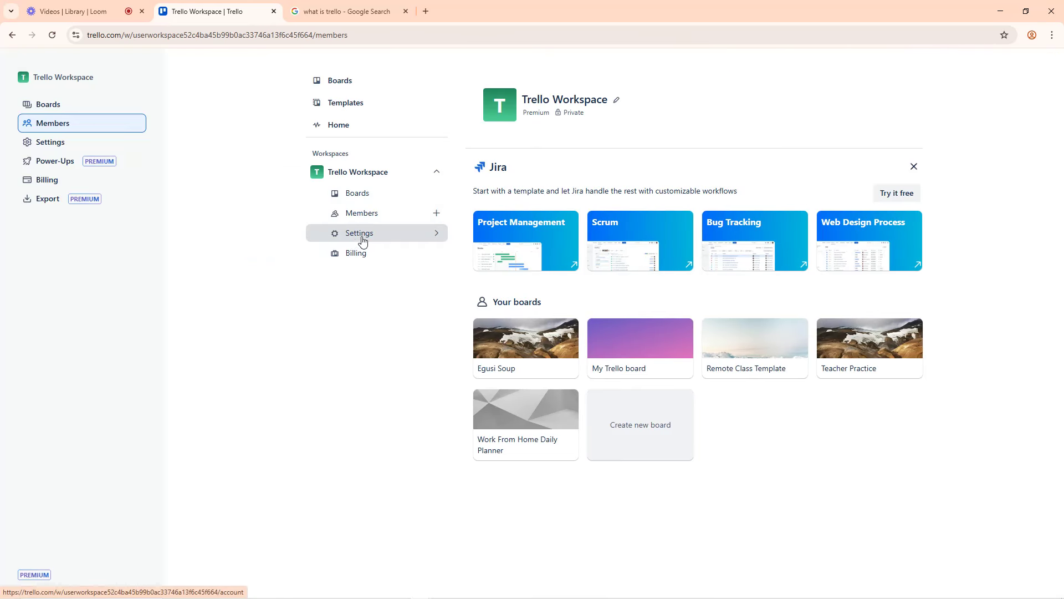
pyautogui.click(420, 214)
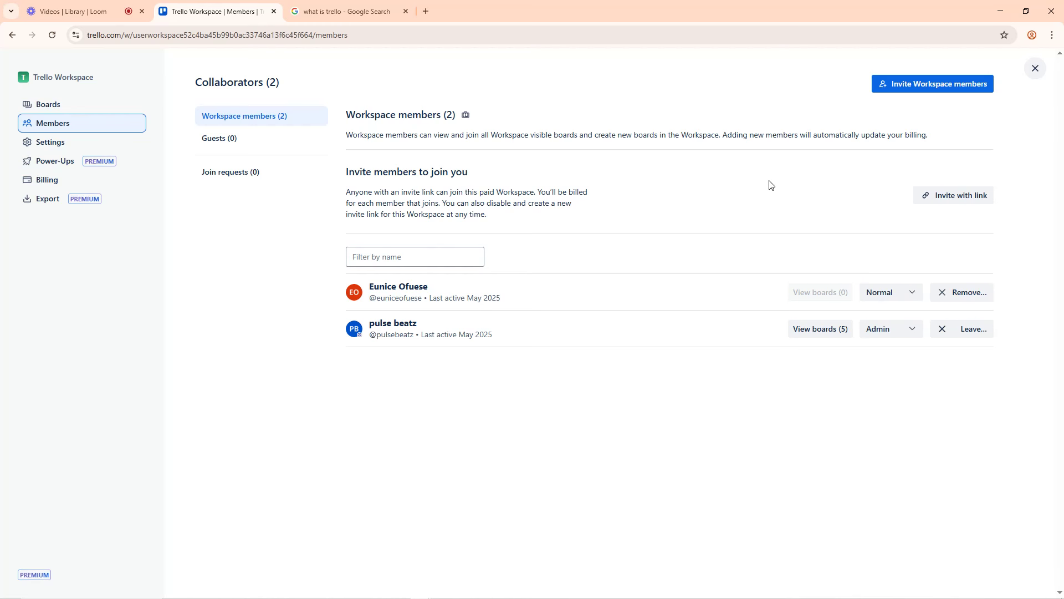
pyautogui.click(970, 197)
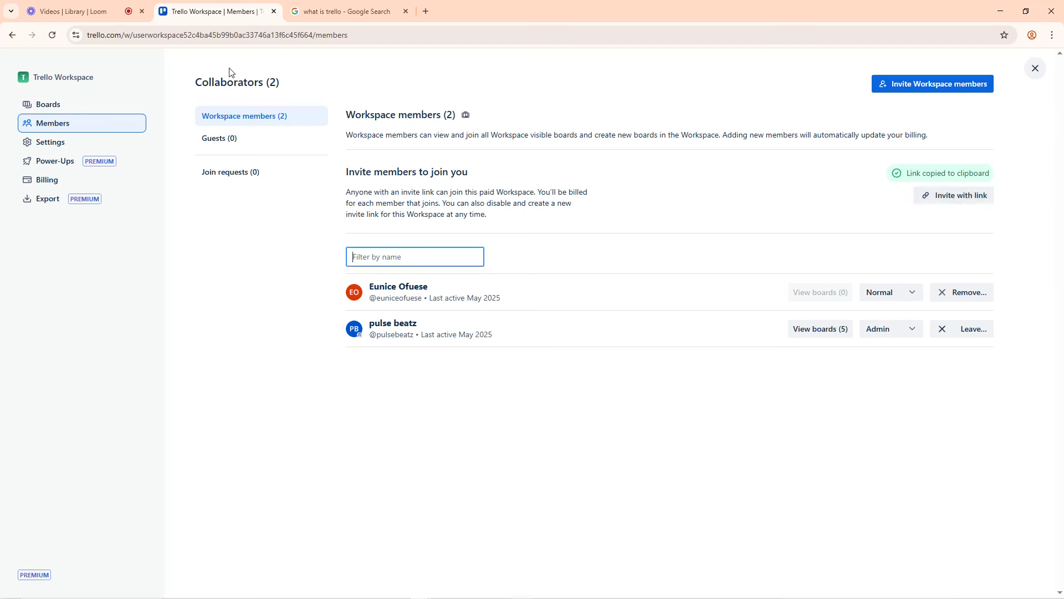
# Switch to the Google Meet call and send the copied Trello invite link in the in-call messages
pyautogui.moveTo(312, 582)
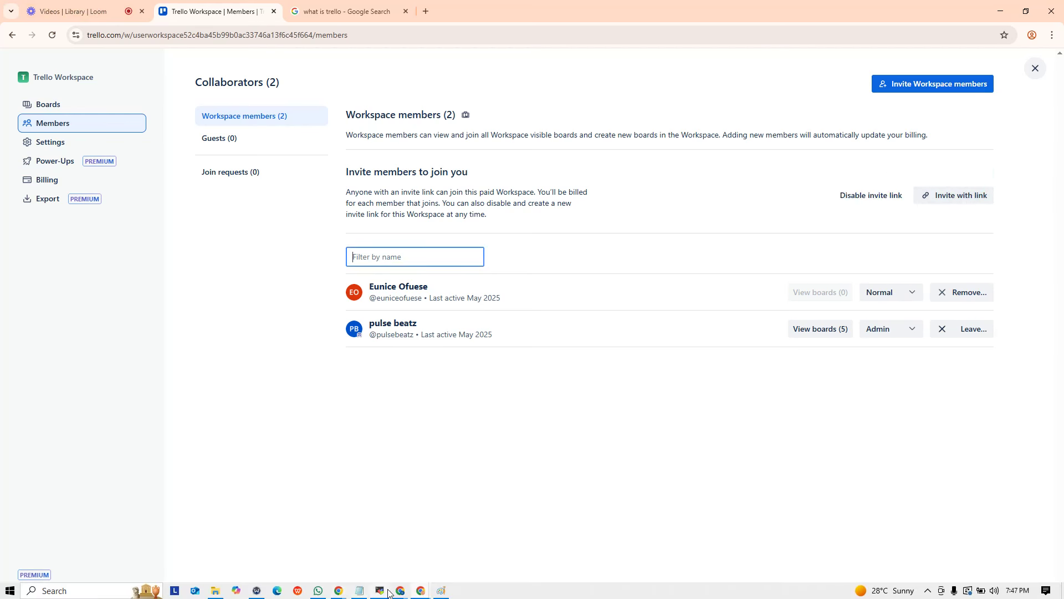
pyautogui.moveTo(400, 590)
pyautogui.click(337, 549)
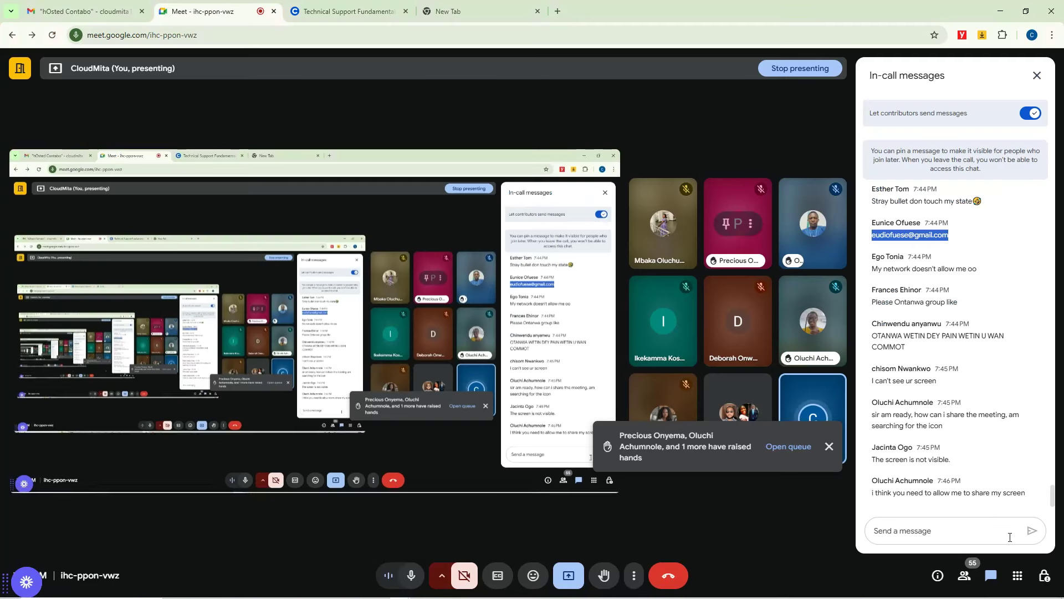
pyautogui.click(909, 536)
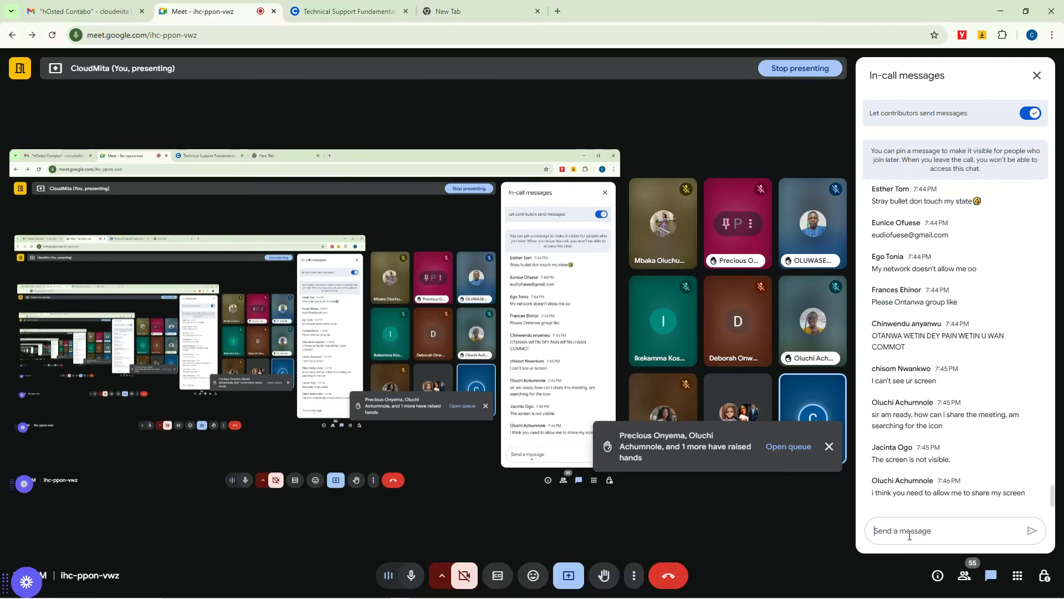
pyautogui.hotkey('ctrl', 'v')
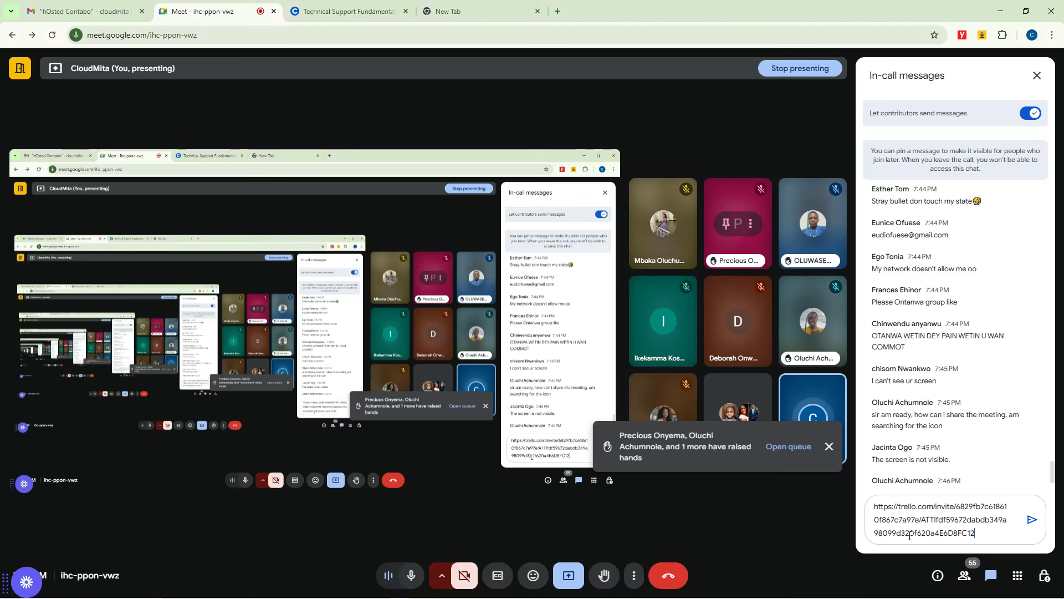
pyautogui.press('Return')
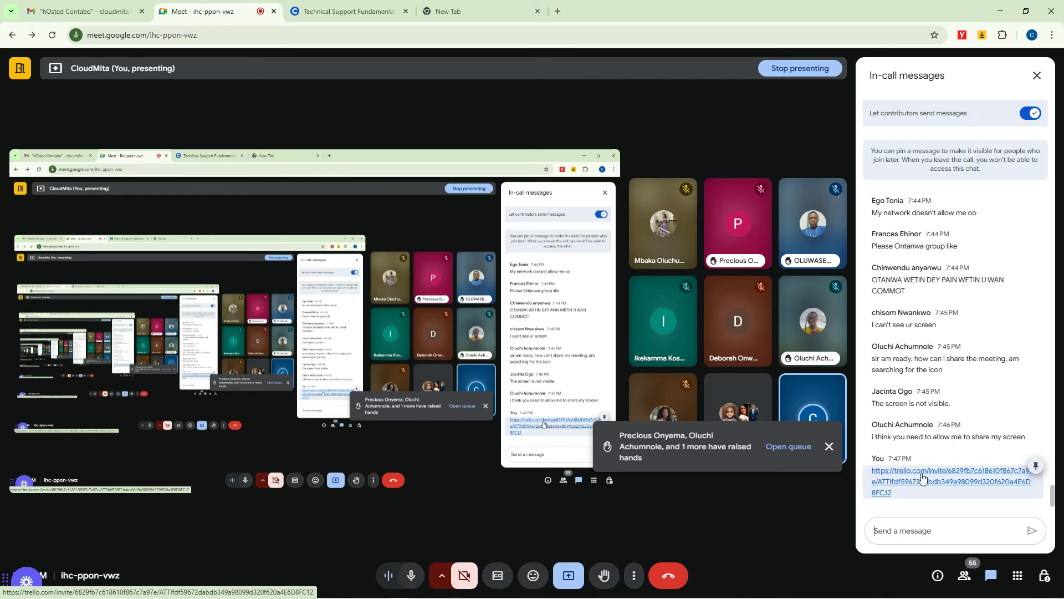
# Return to the Trello members page in the other browser window and reload it to refresh the member list
pyautogui.moveTo(426, 595)
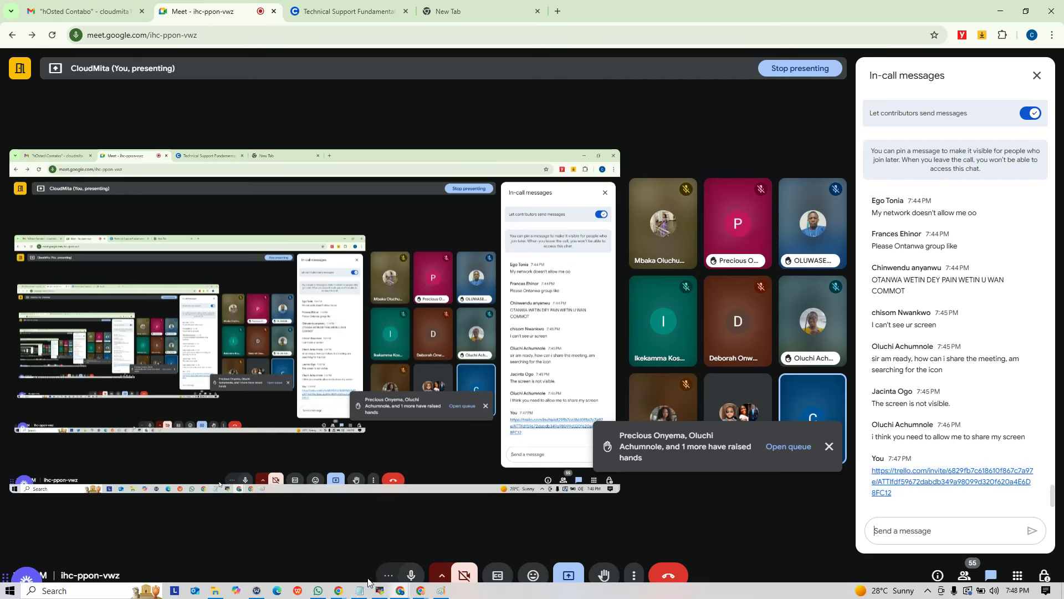
pyautogui.click(354, 527)
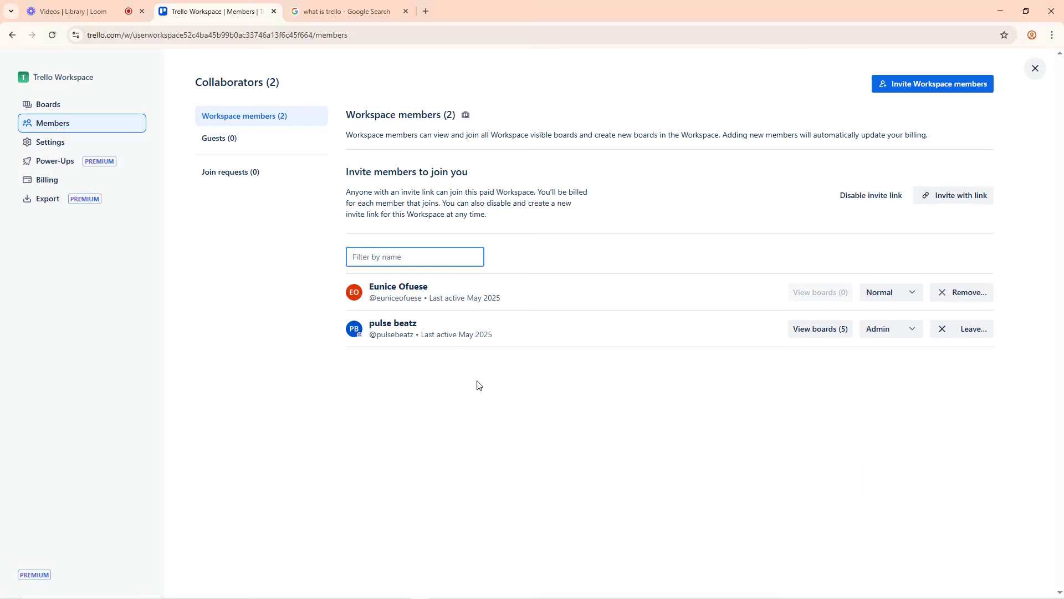
pyautogui.click(52, 35)
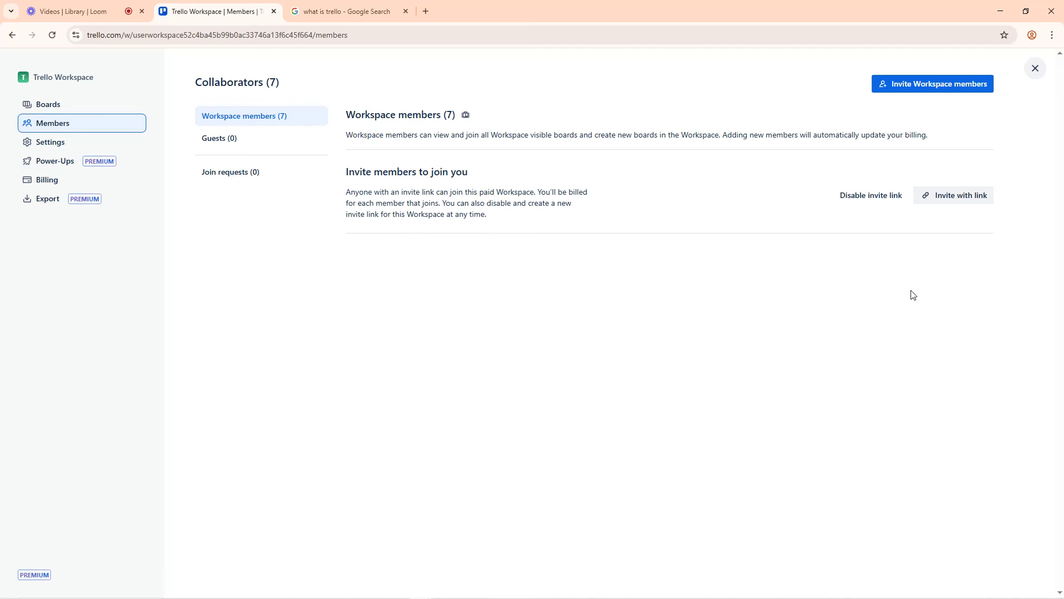
# Change the permission of the first member in the workspace list to Admin
pyautogui.click(912, 294)
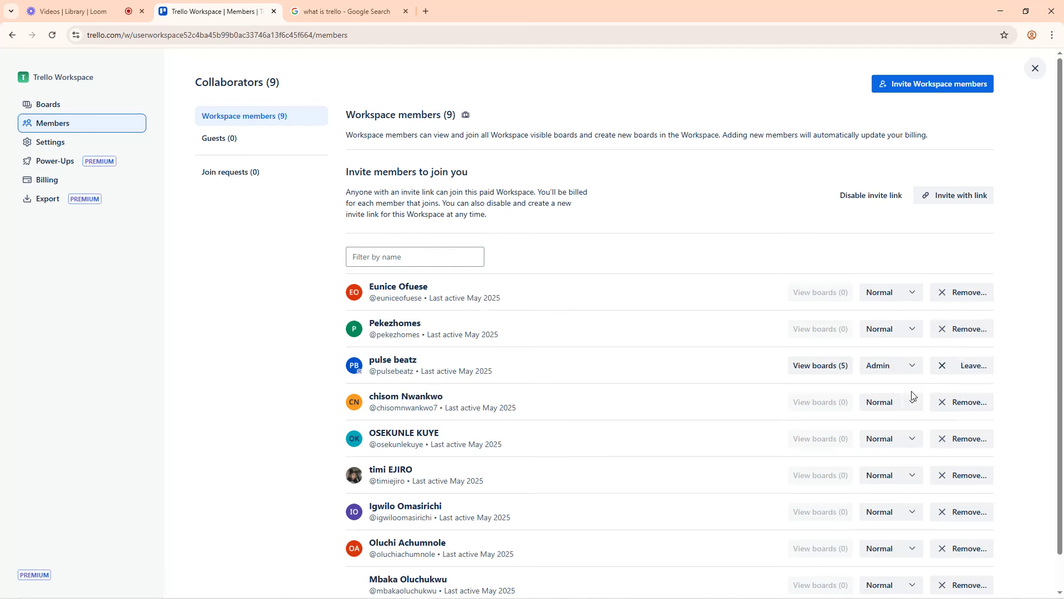
pyautogui.click(909, 293)
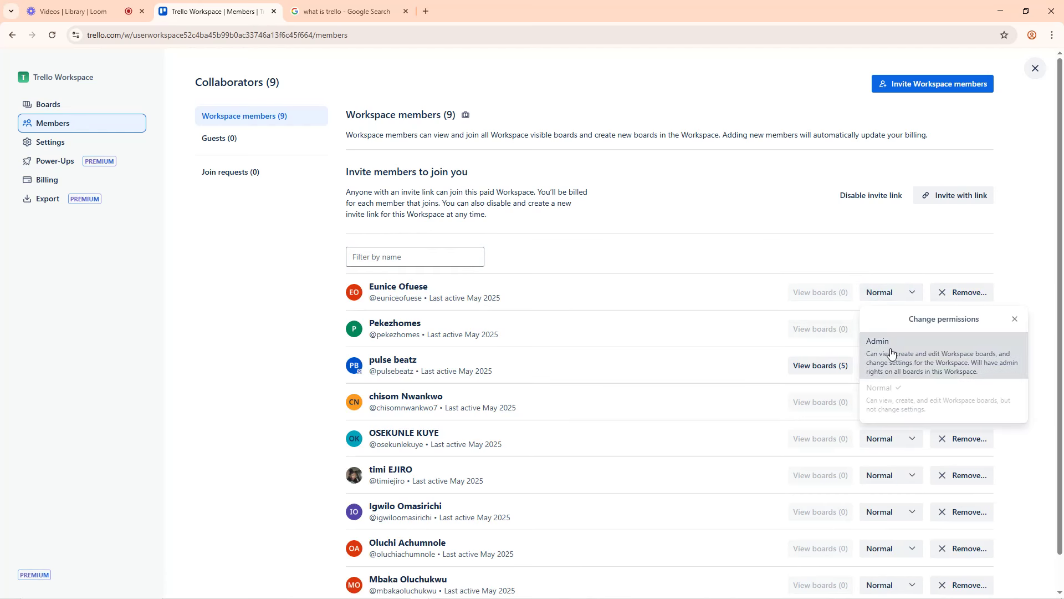
pyautogui.click(895, 293)
pyautogui.click(886, 356)
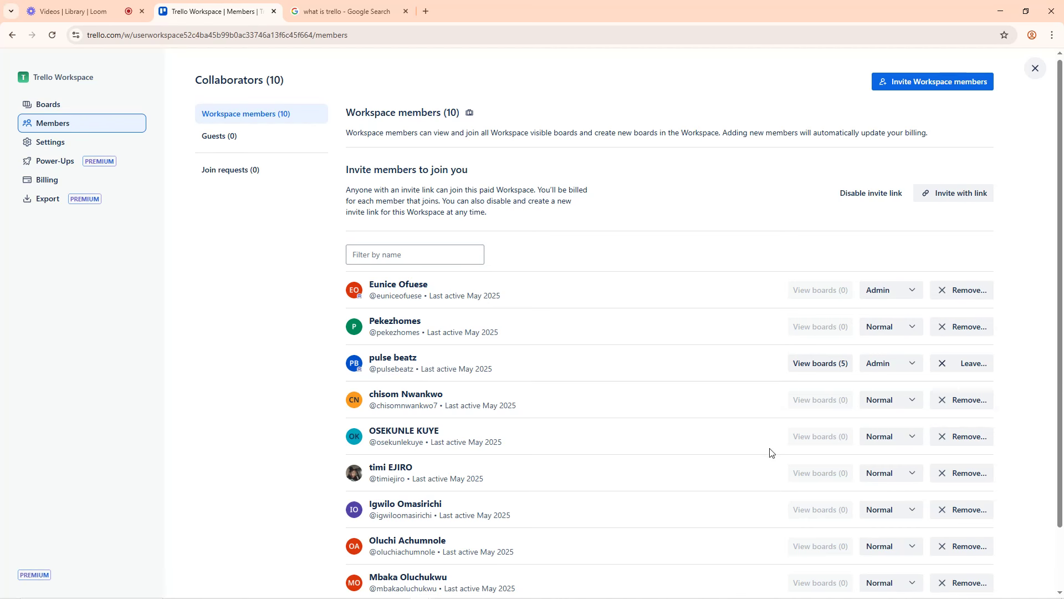
# Reopen the workspace members page and look through the full list for newly joined members
pyautogui.scroll(-2, 754, 444)
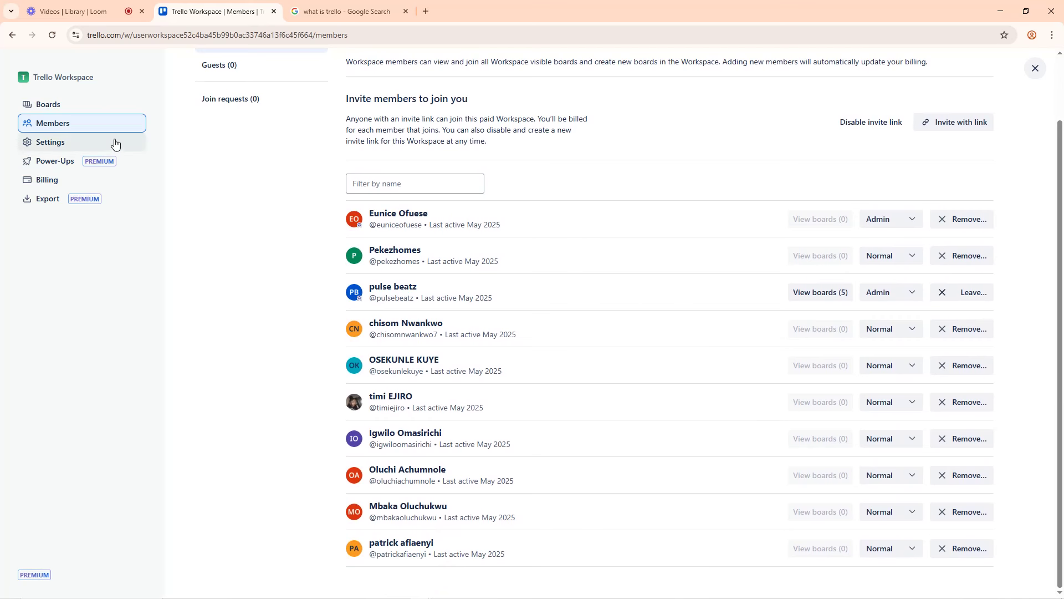
pyautogui.click(12, 35)
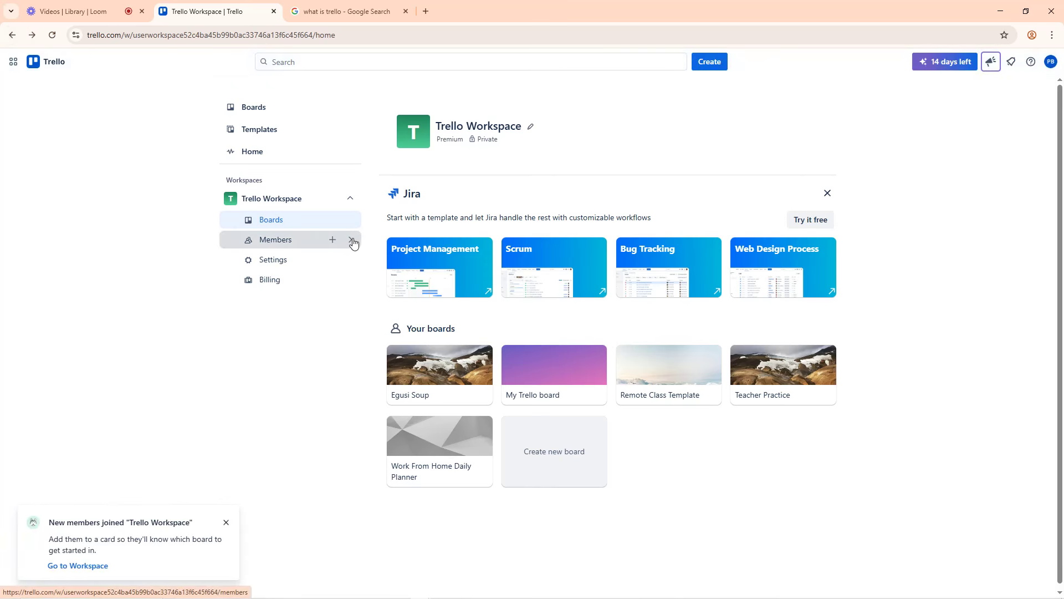
pyautogui.click(351, 242)
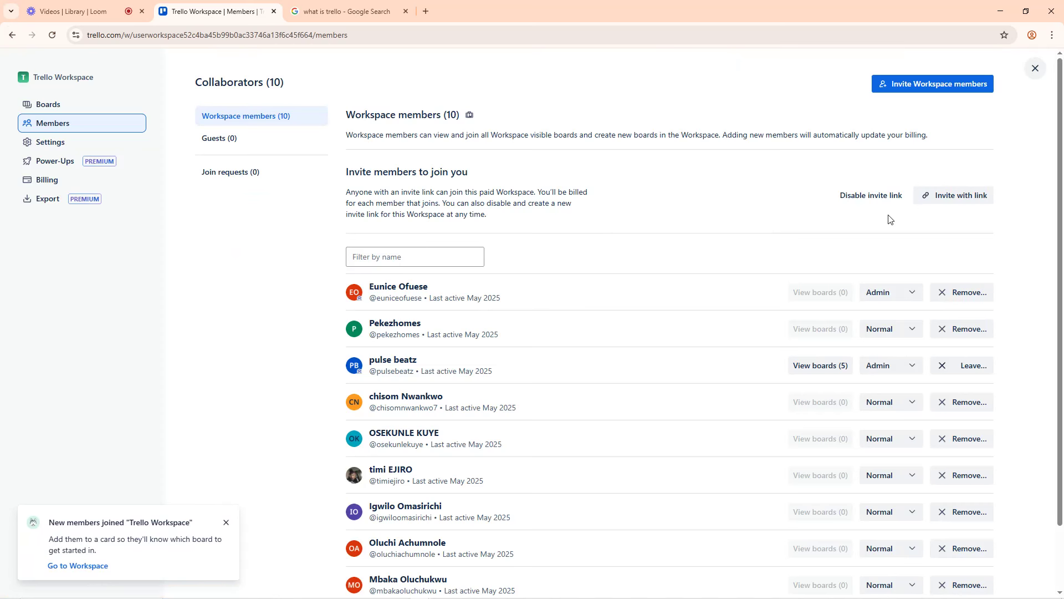
pyautogui.click(955, 197)
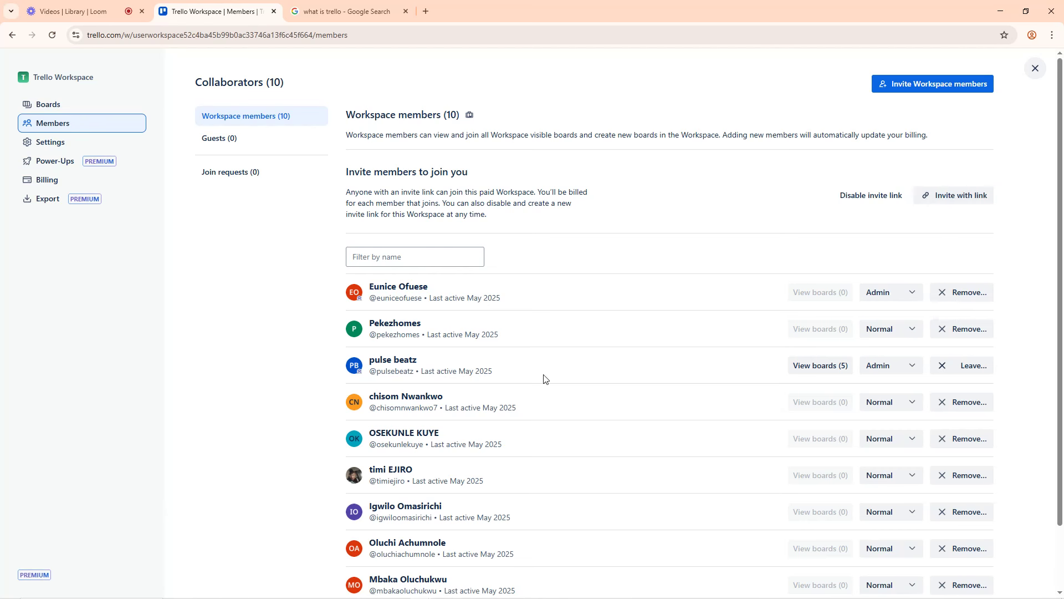
pyautogui.scroll(-2, 644, 345)
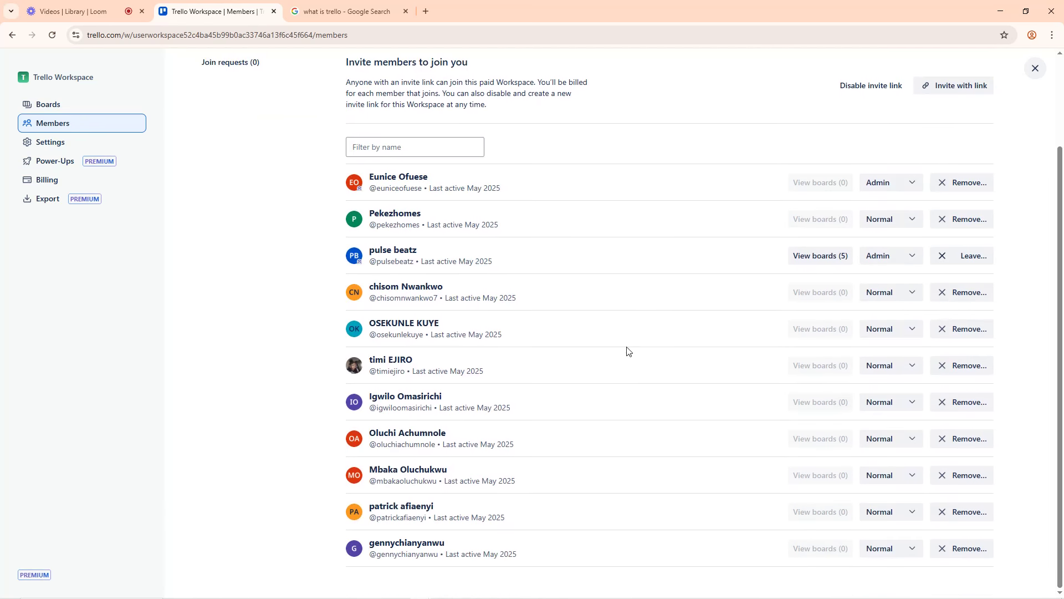
pyautogui.scroll(2, 521, 377)
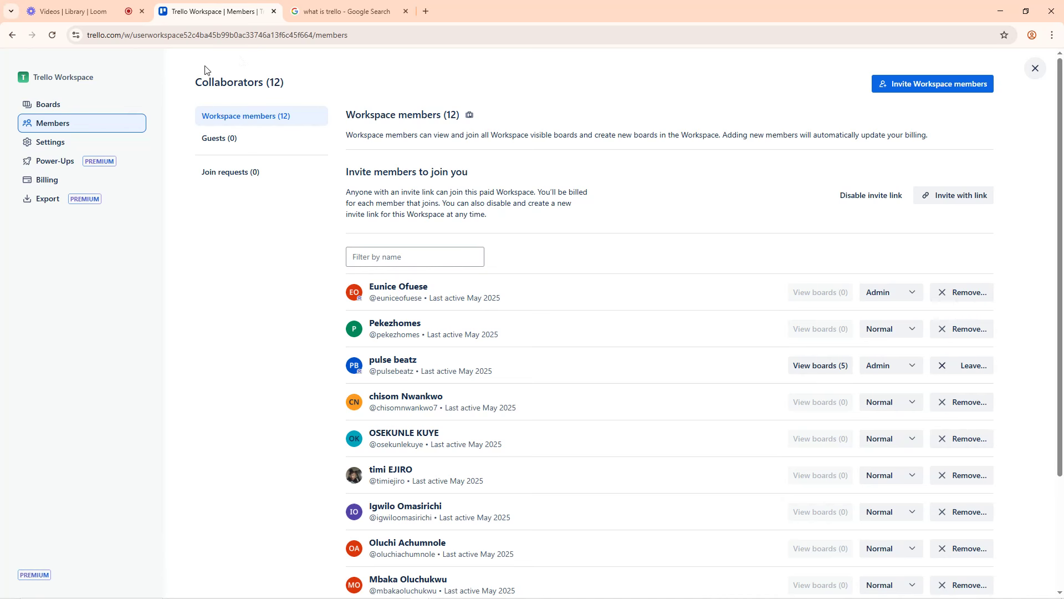
# Return to the workspace home and create a new board titled "Oil Palm Business" with Workspace visibility
pyautogui.click(12, 34)
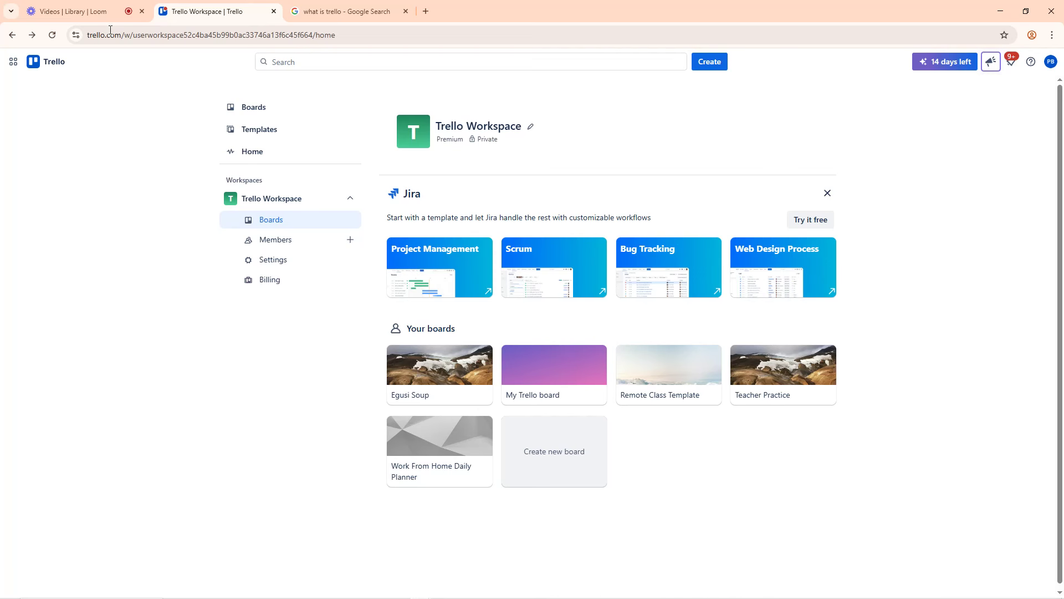
pyautogui.click(96, 4)
pyautogui.click(232, 6)
pyautogui.click(708, 65)
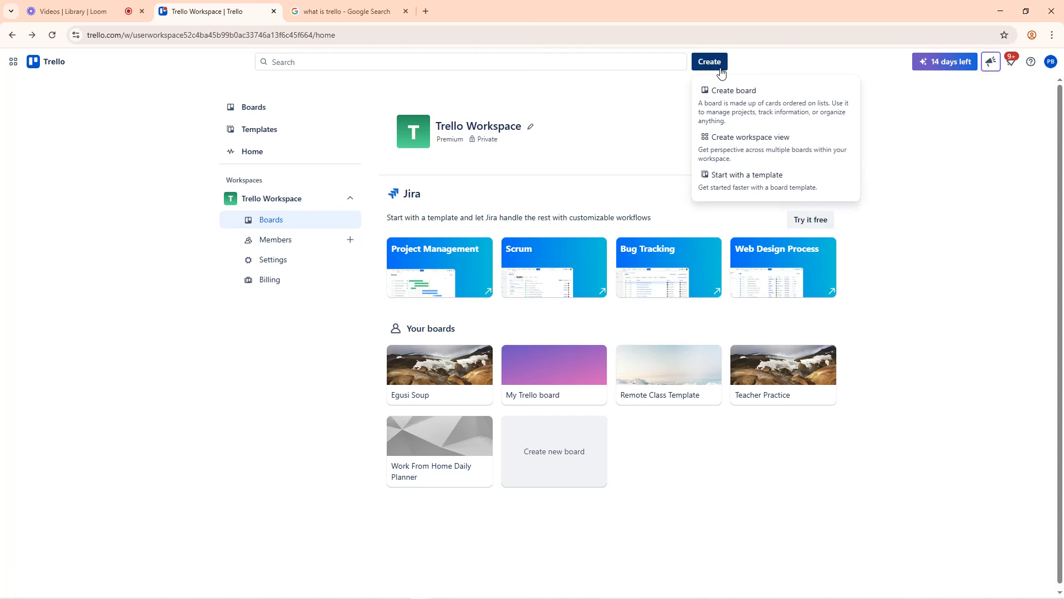
pyautogui.click(751, 102)
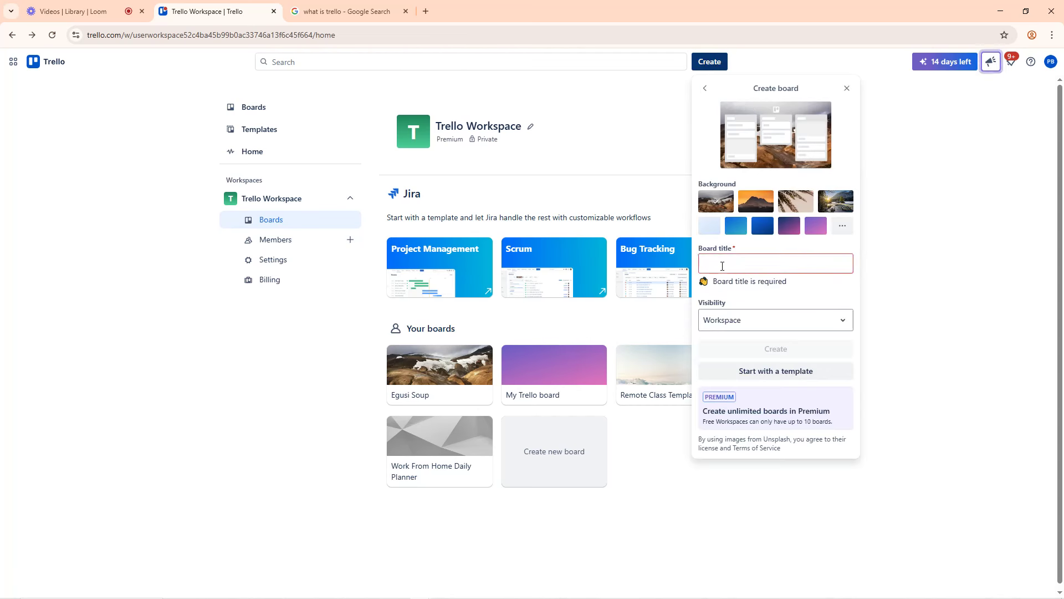
pyautogui.write('Oil P')
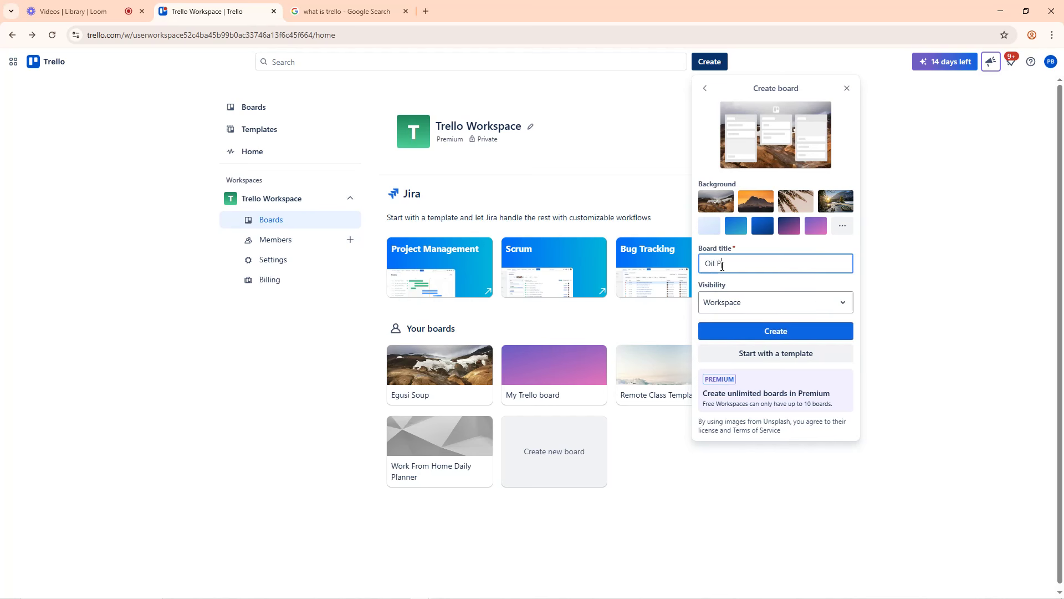
pyautogui.write('alm Business')
pyautogui.click(763, 332)
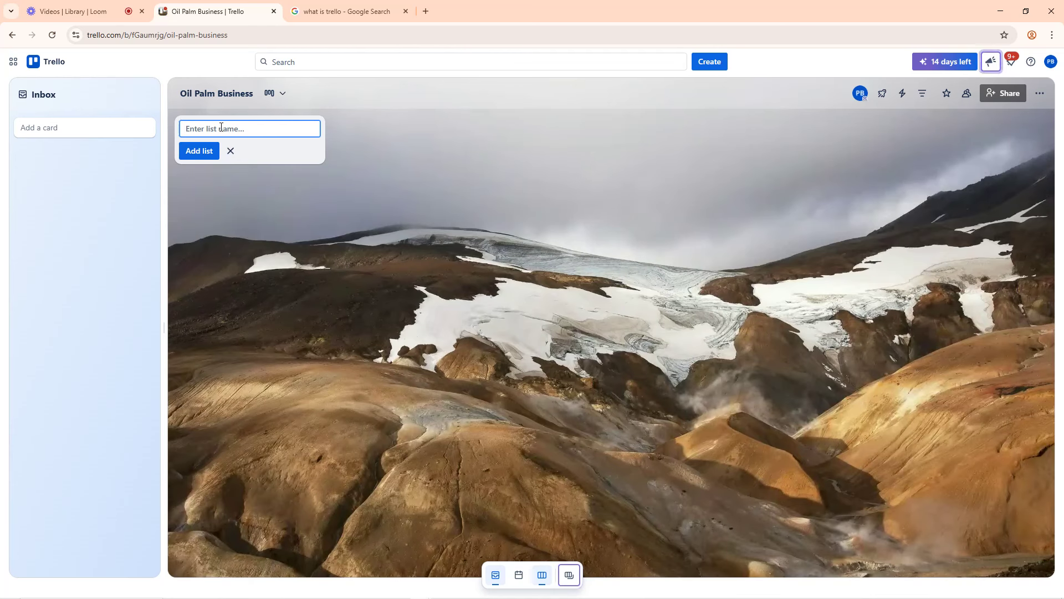
# Add two lists named "ToDO" and "Doing" to the Oil Palm Business board
pyautogui.write('ToDO')
pyautogui.press('Return')
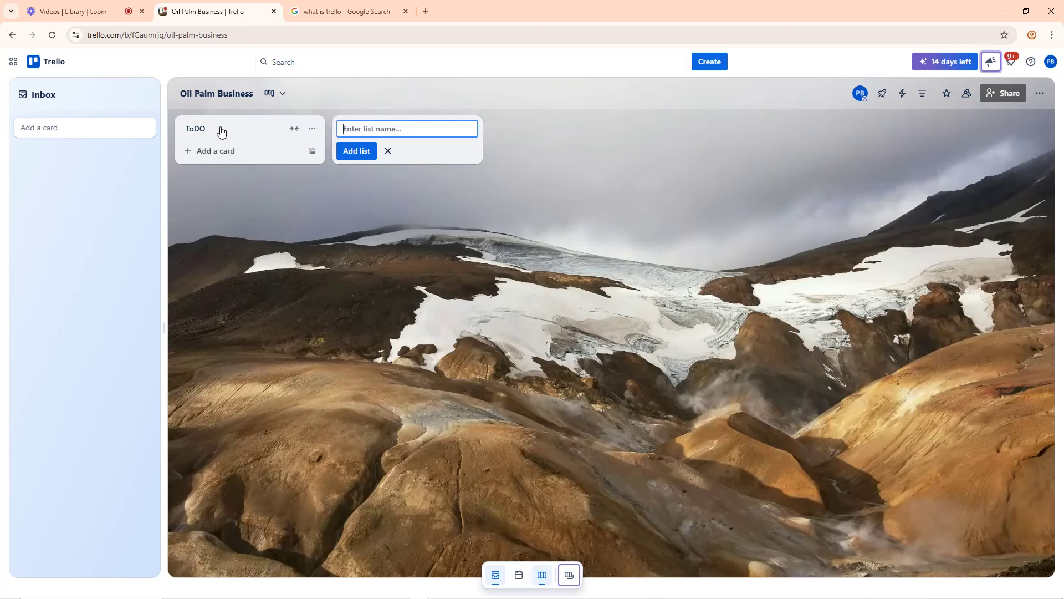
pyautogui.write('dOIN')
pyautogui.press('BackSpace')
pyautogui.press('BackSpace')
pyautogui.press('BackSpace')
pyautogui.press('BackSpace')
pyautogui.write('Doing')
pyautogui.press('Return')
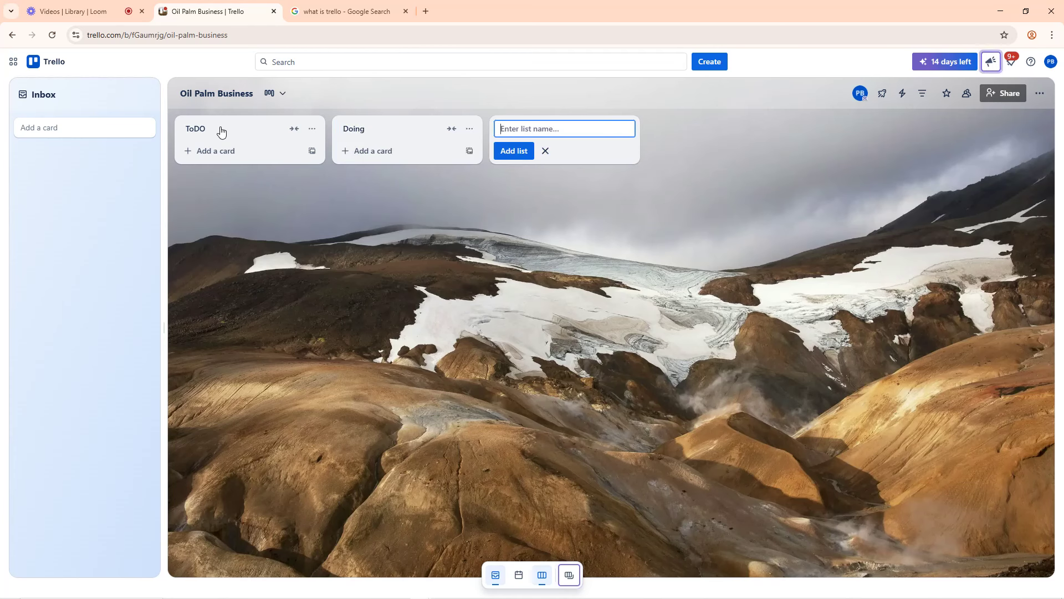
# Add a third list named "Complete" to the board and finish adding lists
pyautogui.write('Done')
pyautogui.hotkey('ctrl', 'a')
pyautogui.press('BackSpace')
pyautogui.write('Complete')
pyautogui.press('Return')
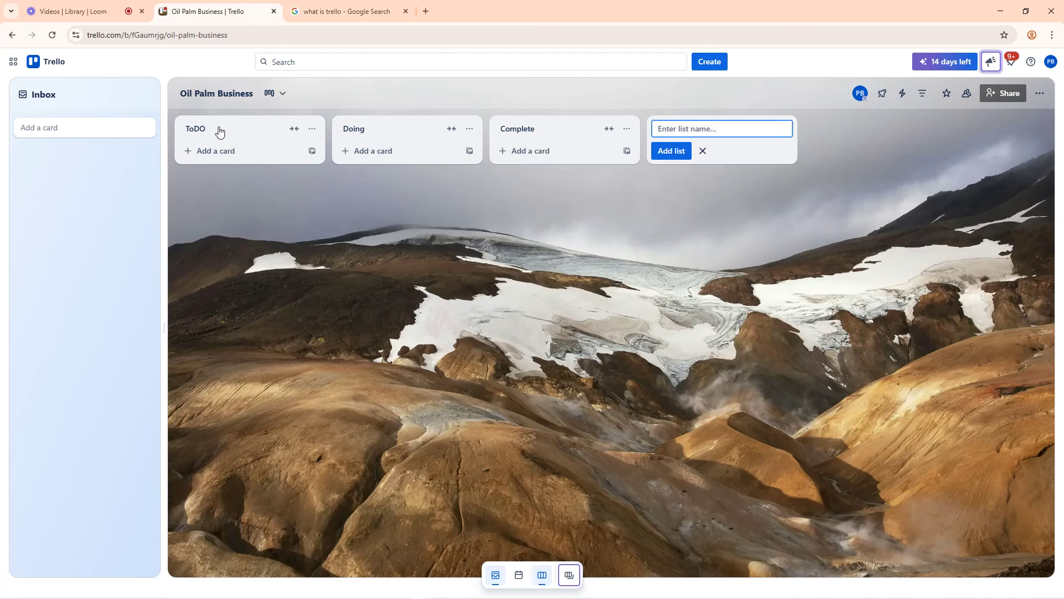
pyautogui.click(703, 151)
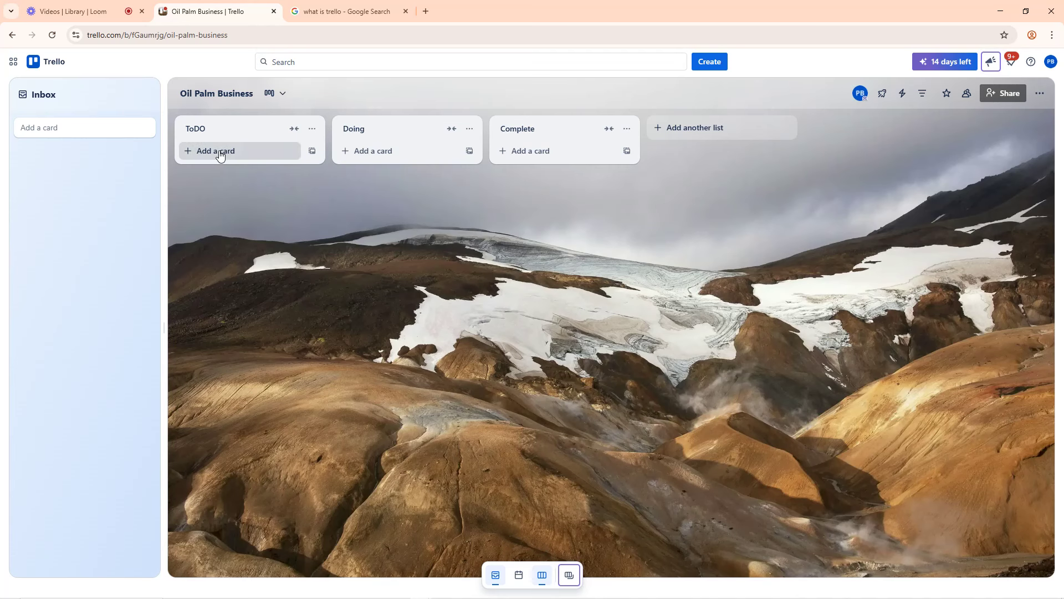
# Add a card titled "Hire Harvester" to the ToDO list
pyautogui.click(217, 151)
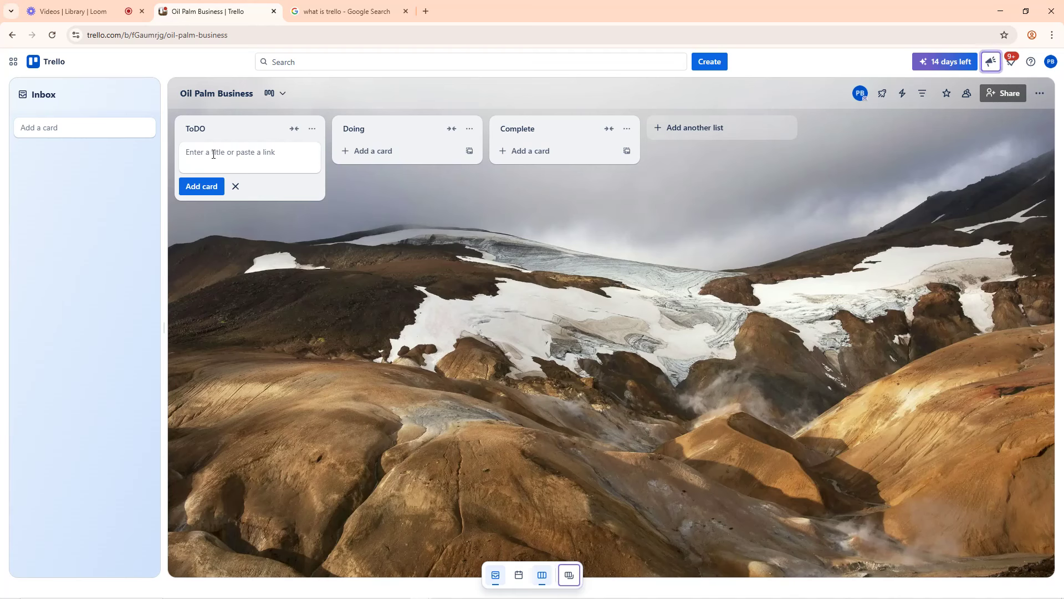
pyautogui.write('Hire Harve')
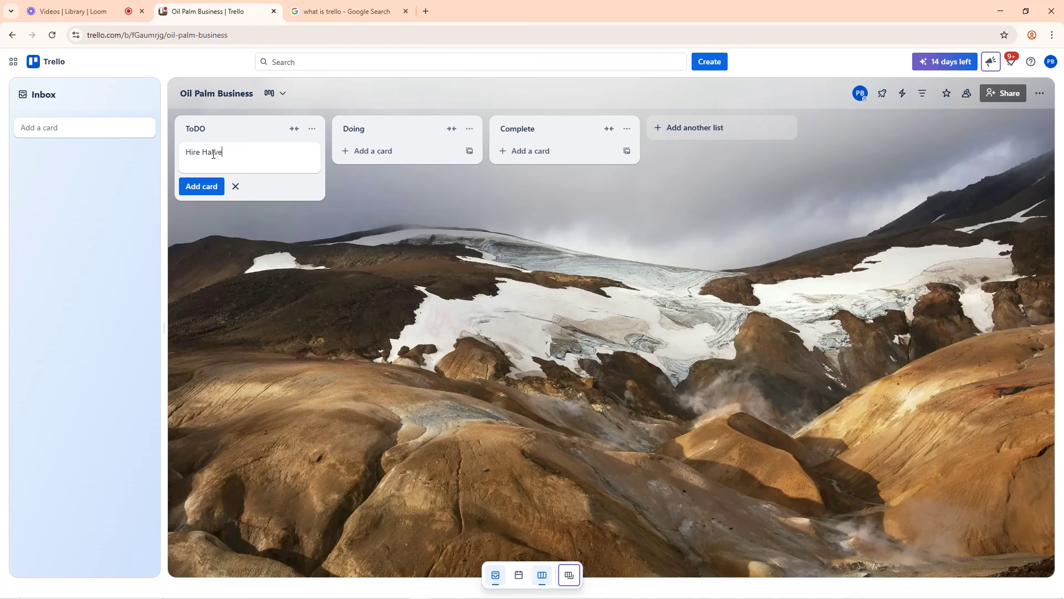
pyautogui.write('ster')
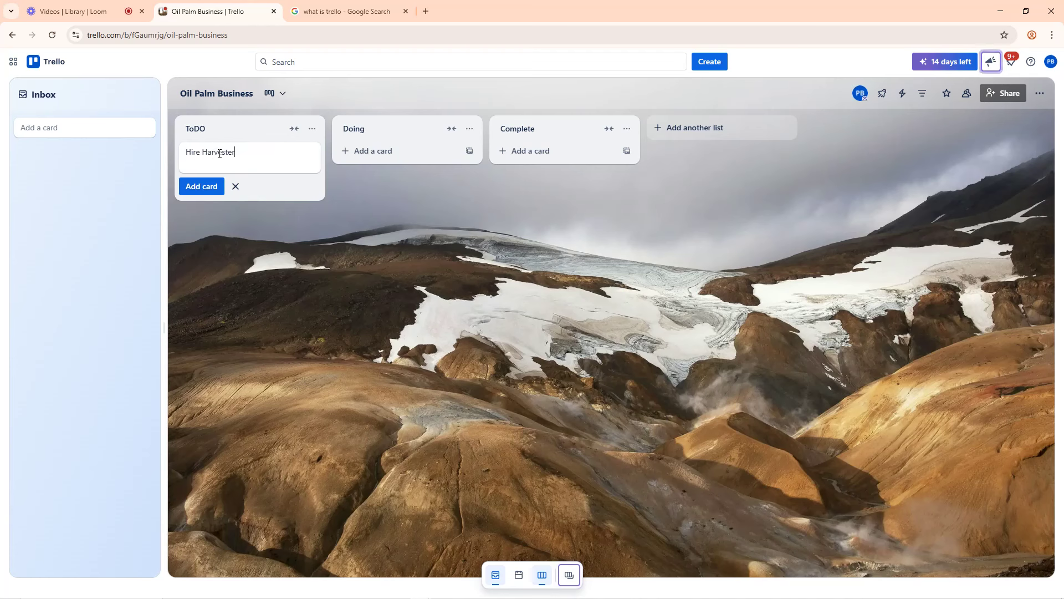
pyautogui.click(201, 187)
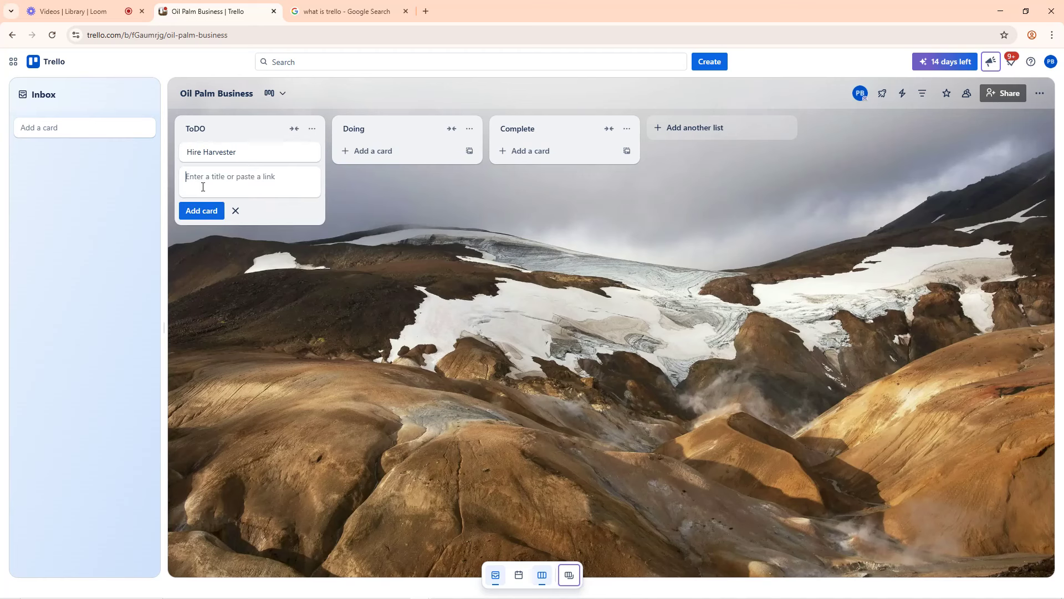
# Check which members can be assigned to the Hire Harvester card, then close the card
pyautogui.click(221, 151)
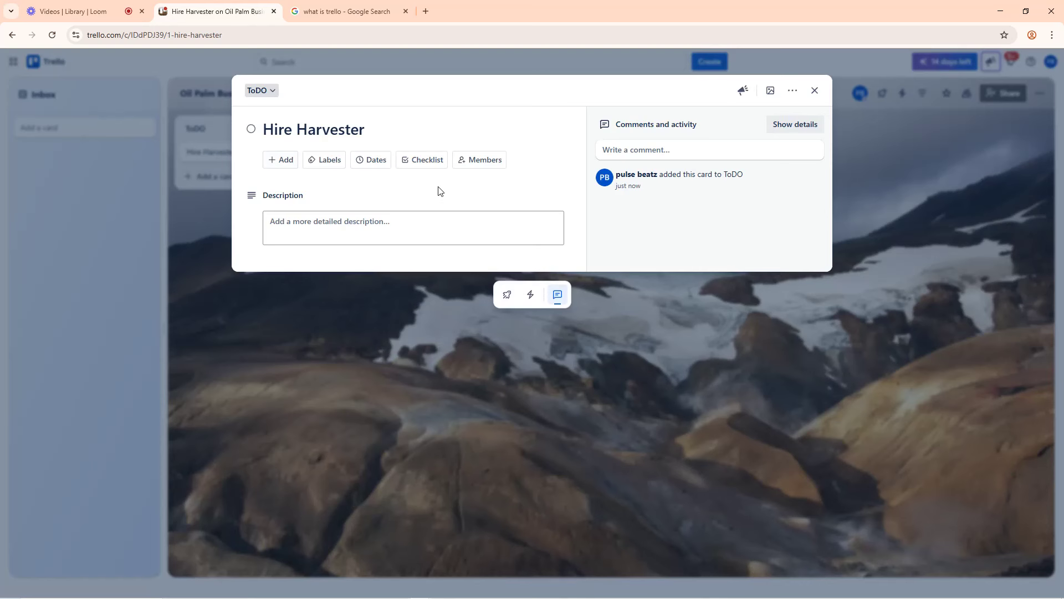
pyautogui.click(484, 162)
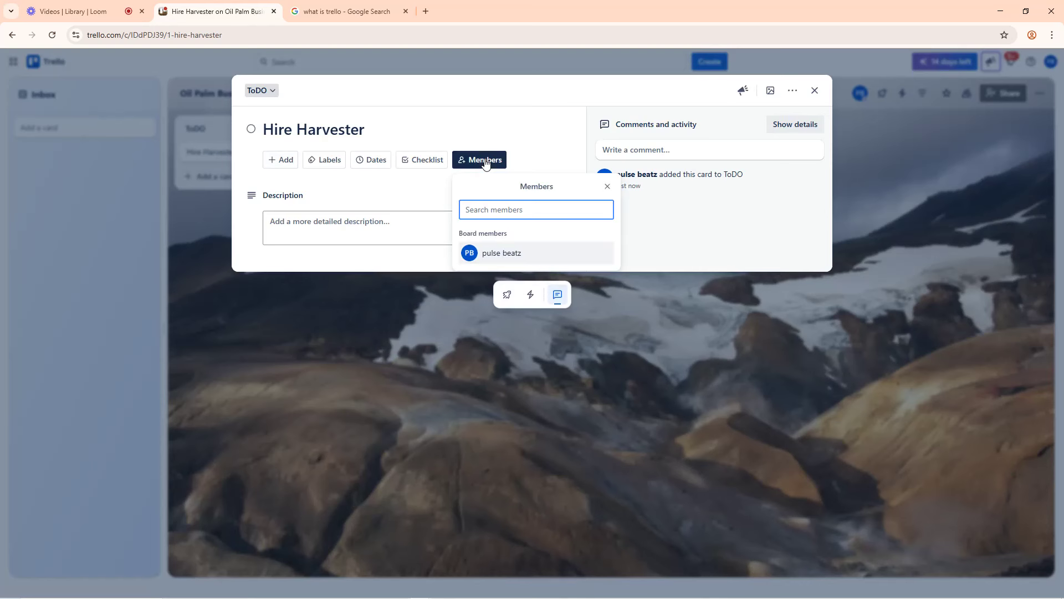
pyautogui.click(537, 185)
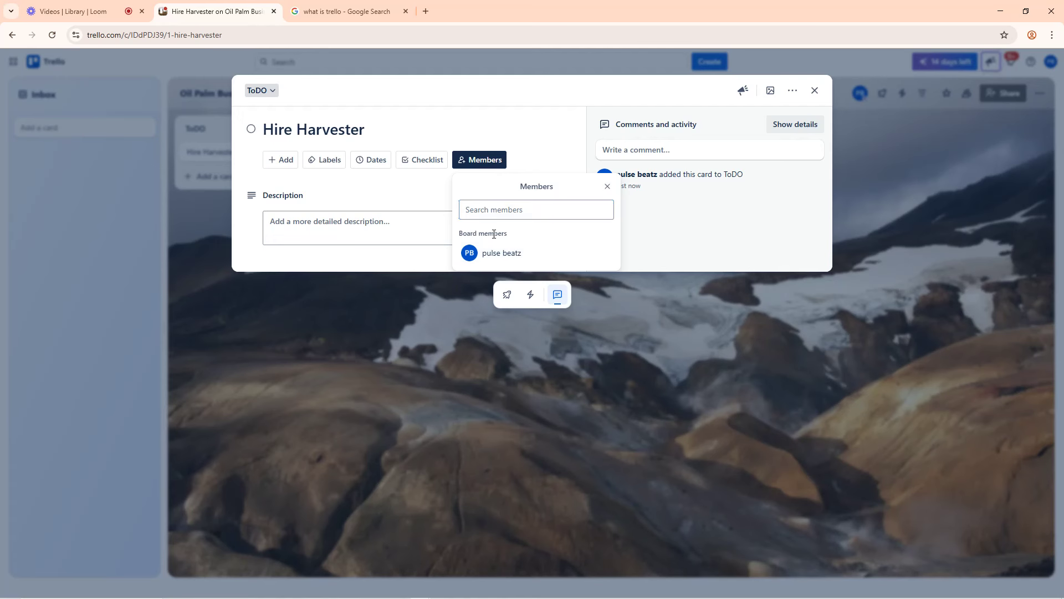
pyautogui.click(498, 213)
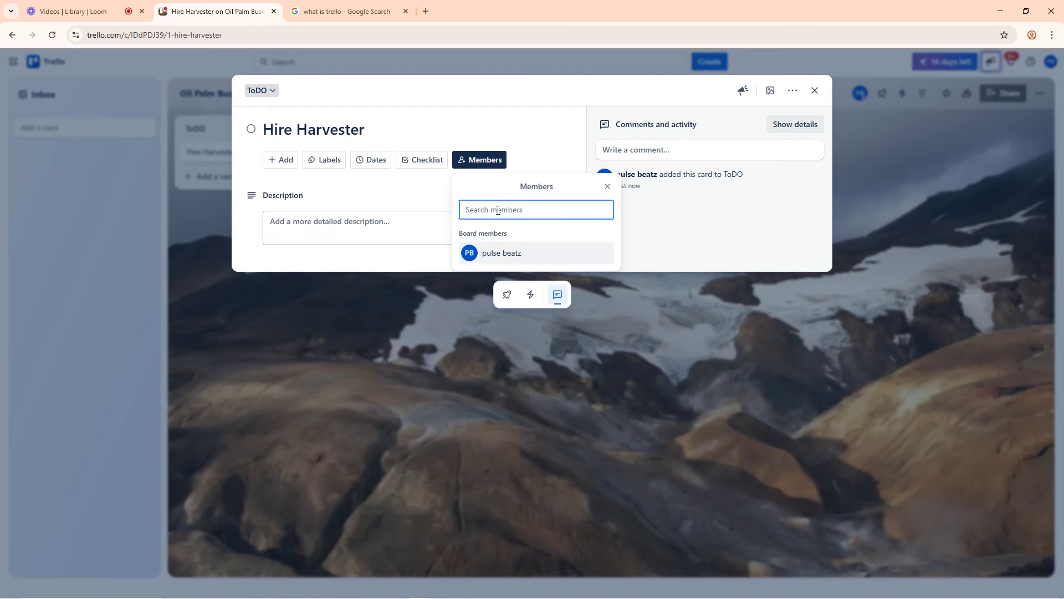
pyautogui.write('a')
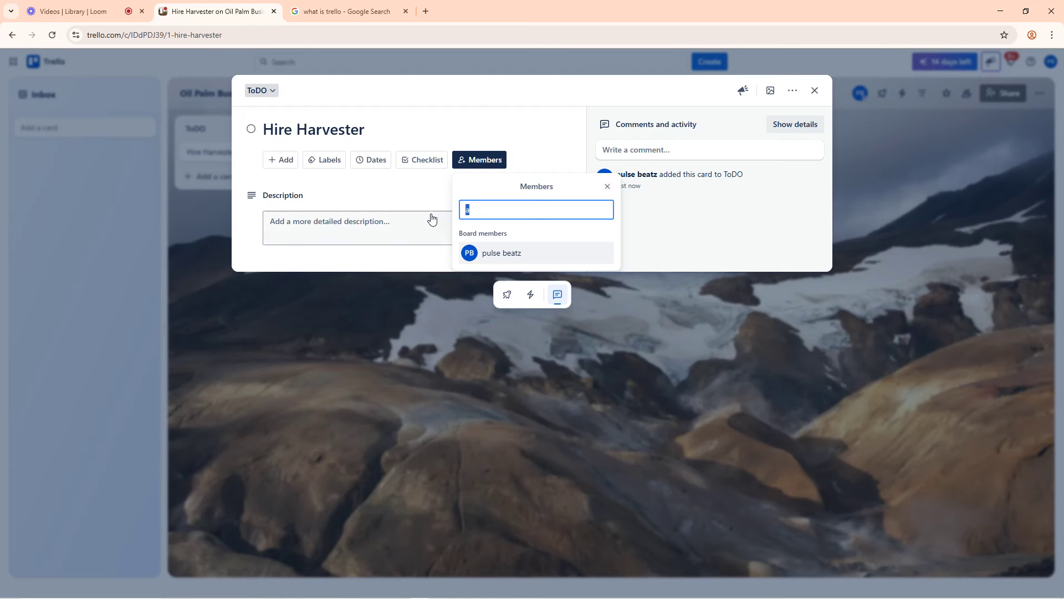
pyautogui.press('BackSpace')
pyautogui.click(471, 166)
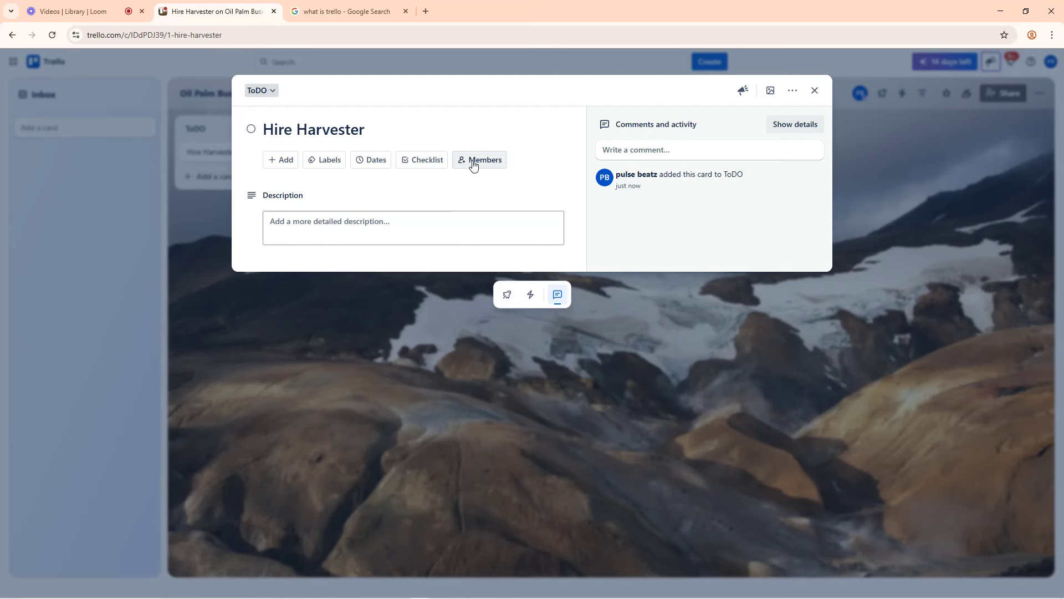
pyautogui.click(471, 164)
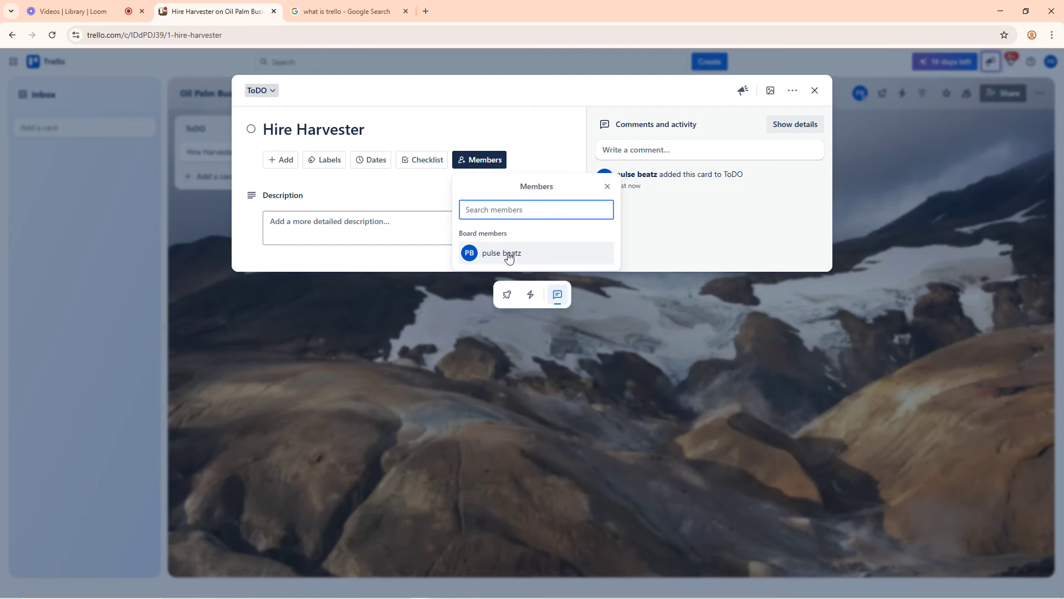
pyautogui.click(497, 208)
pyautogui.click(815, 90)
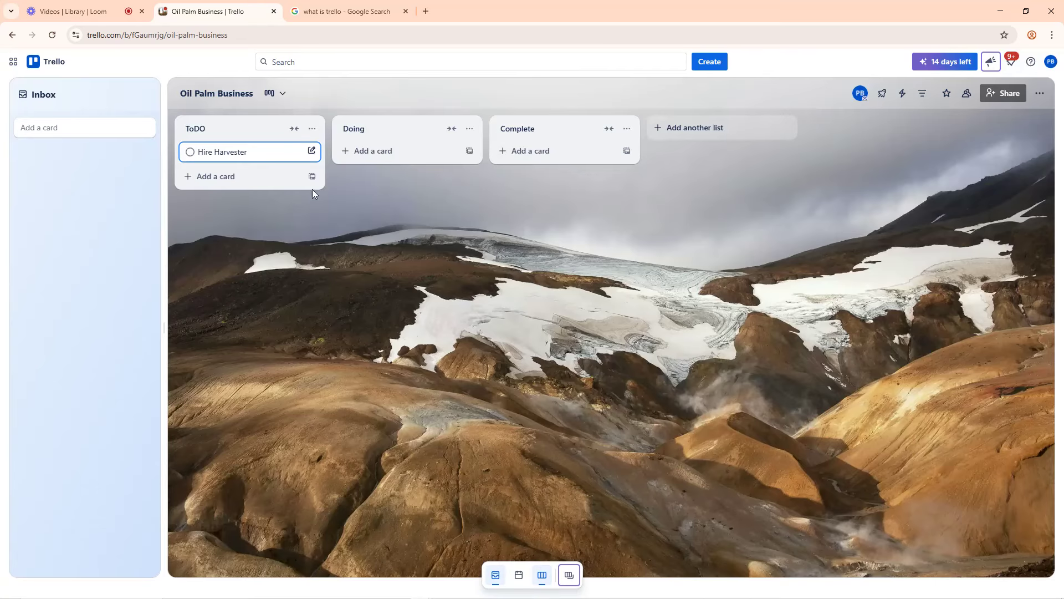
# Check the roles offered for inviting people in the board's sharing dialog and close it
pyautogui.click(993, 98)
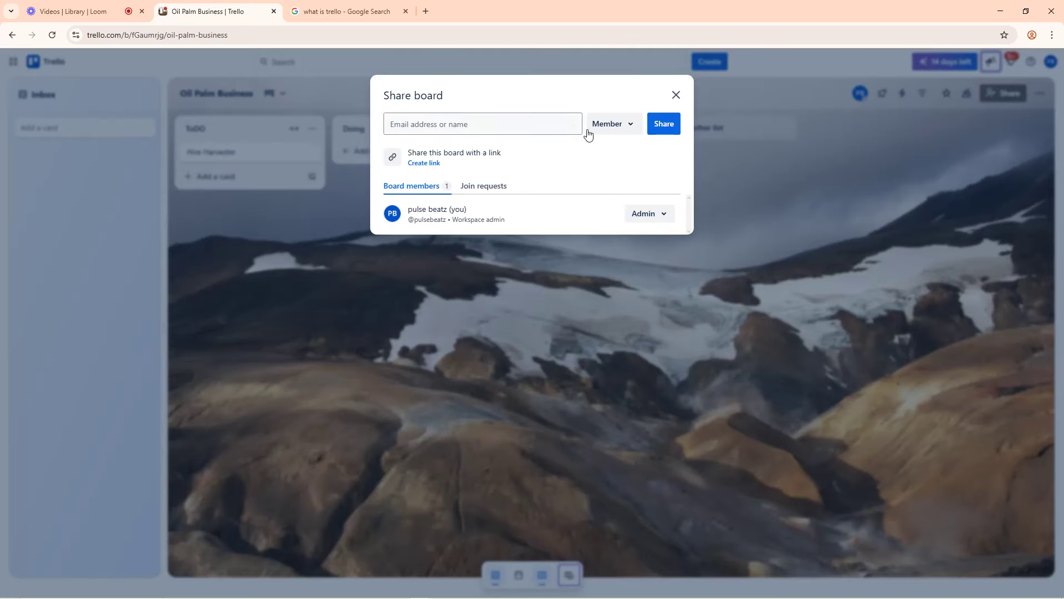
pyautogui.click(624, 123)
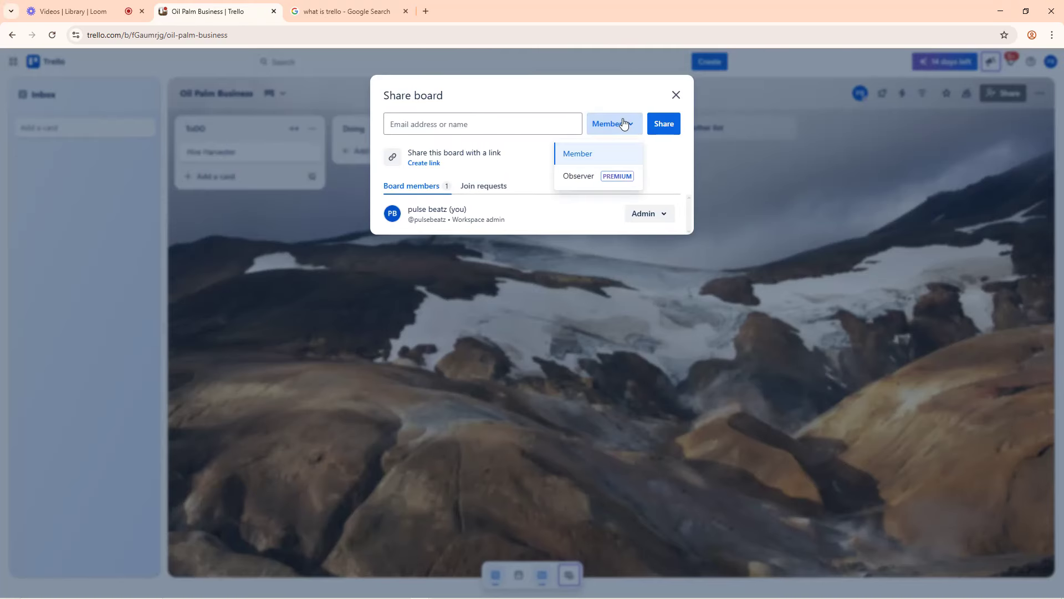
pyautogui.click(677, 95)
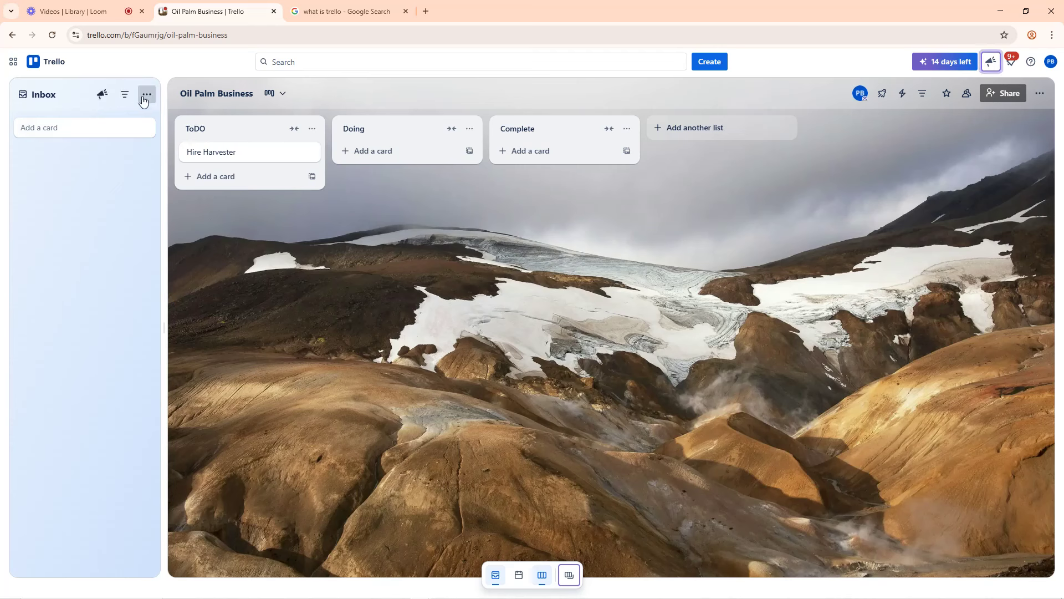
# View the current member's activity on the board and look through the board's menu options
pyautogui.click(146, 96)
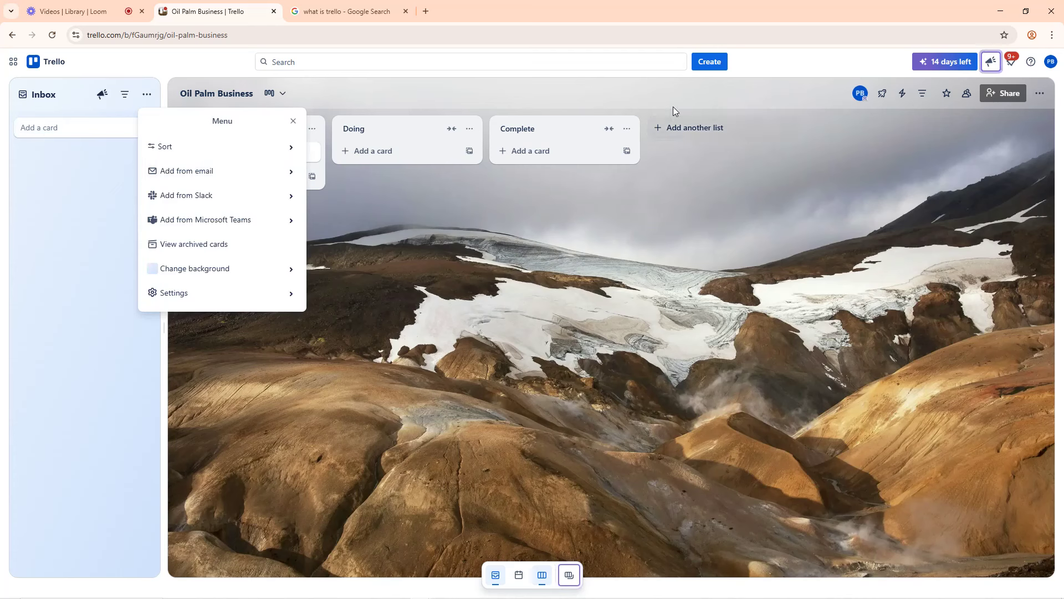
pyautogui.click(859, 93)
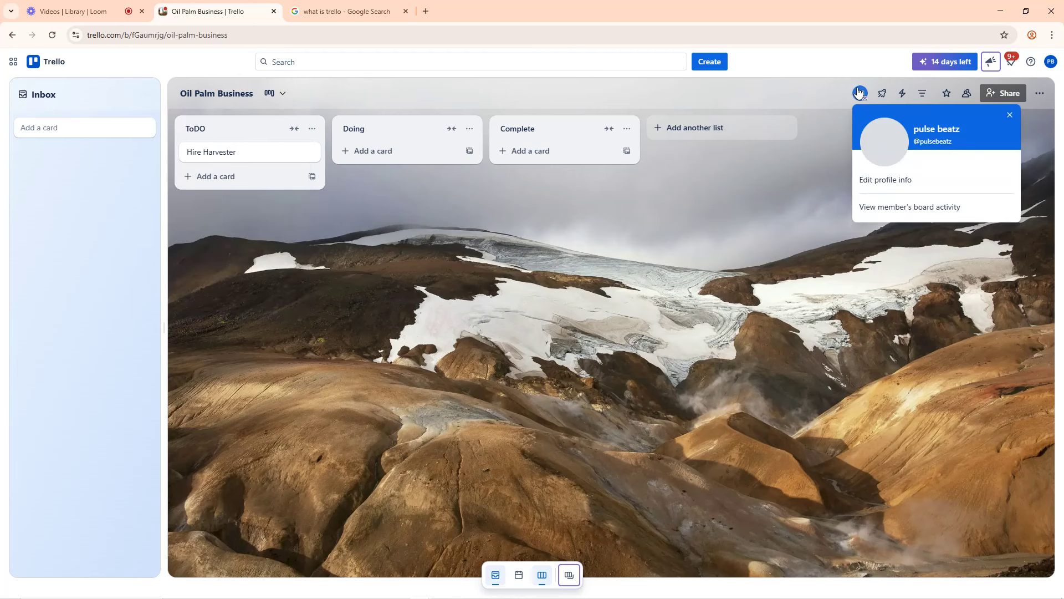
pyautogui.click(913, 207)
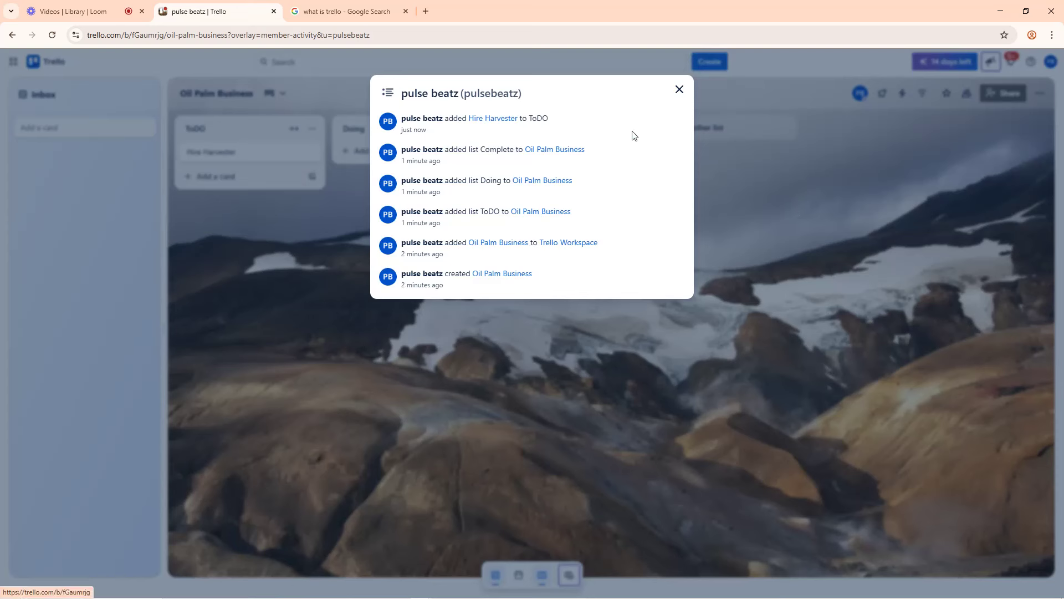
pyautogui.click(680, 90)
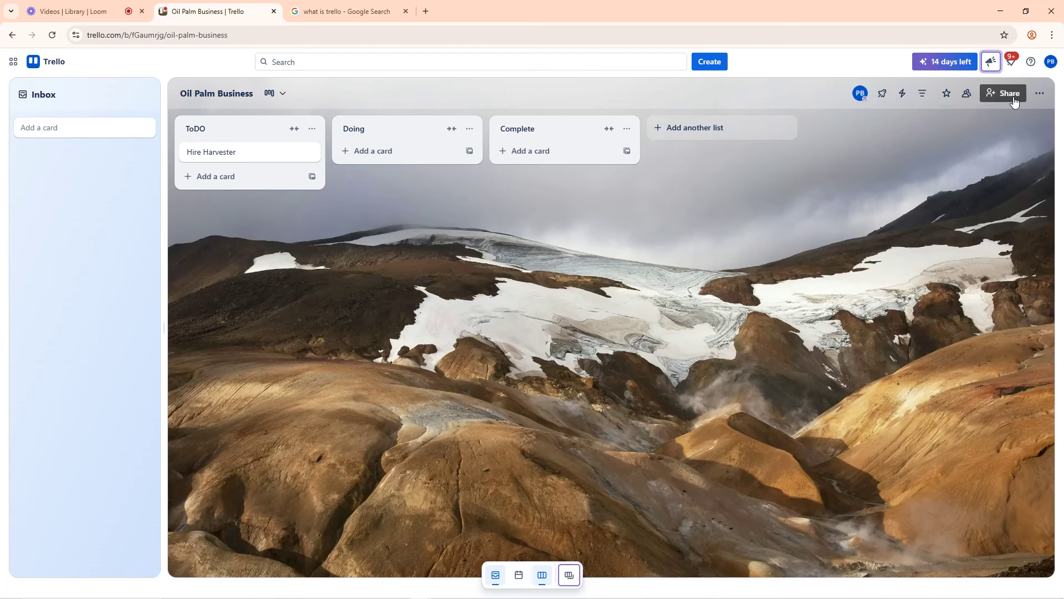
pyautogui.click(1040, 94)
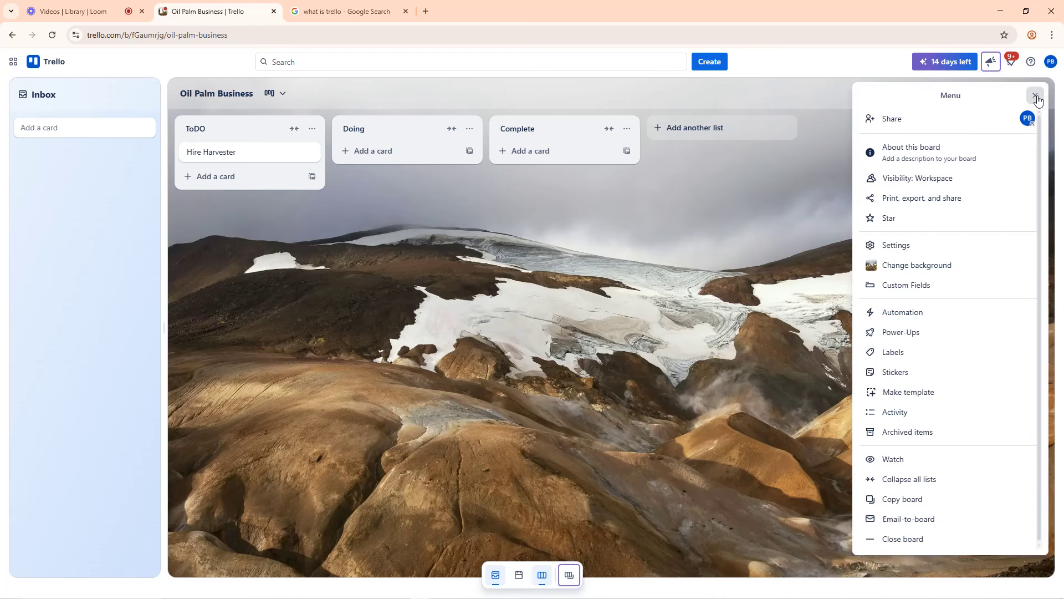
pyautogui.click(732, 222)
# Create an invite link for the Oil Palm Business board, review its join permissions, and copy the link
pyautogui.click(1001, 92)
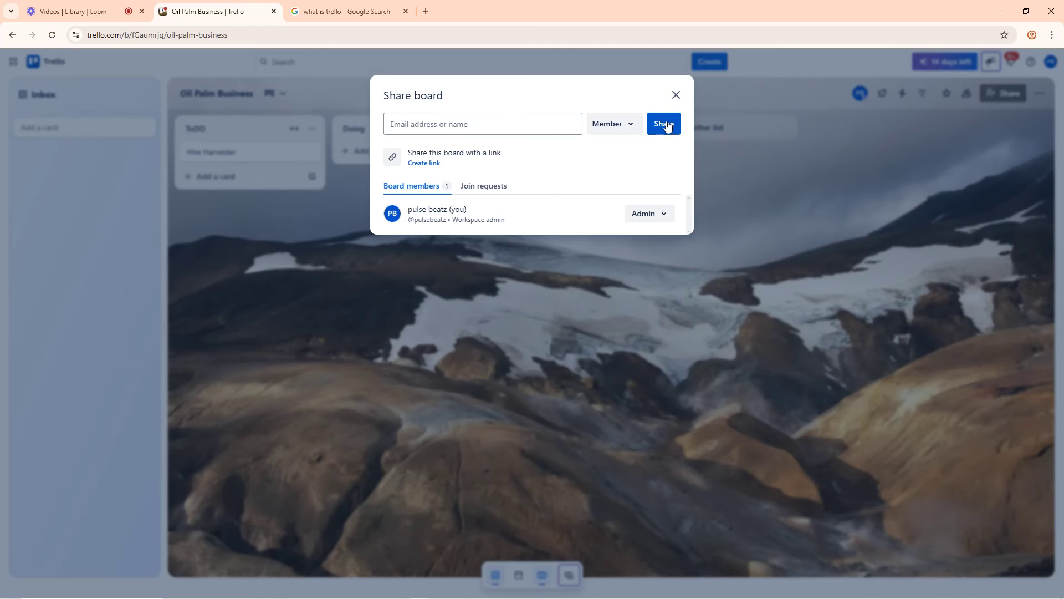
pyautogui.click(424, 163)
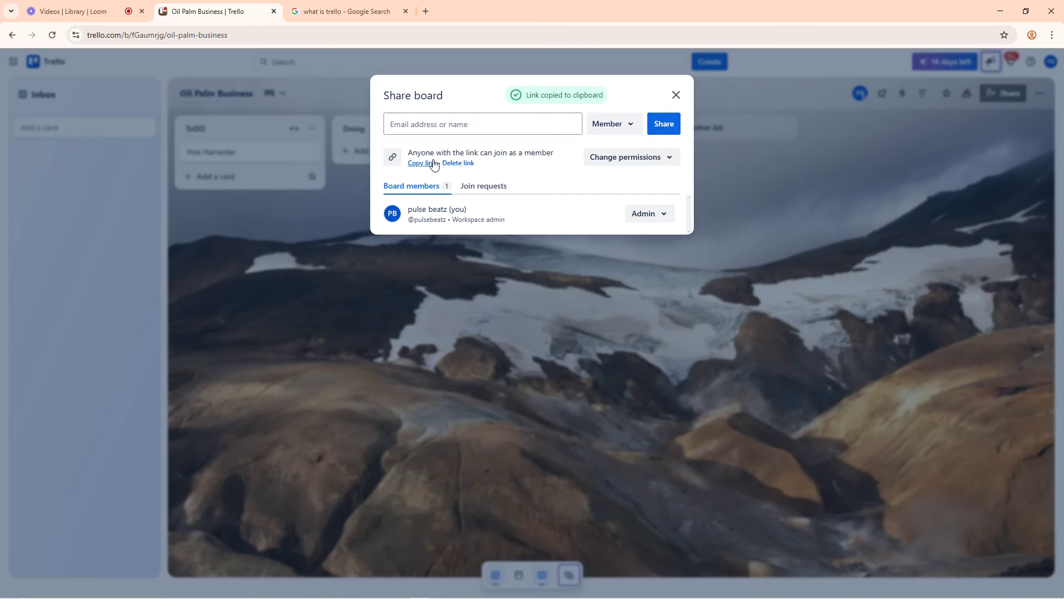
pyautogui.click(644, 159)
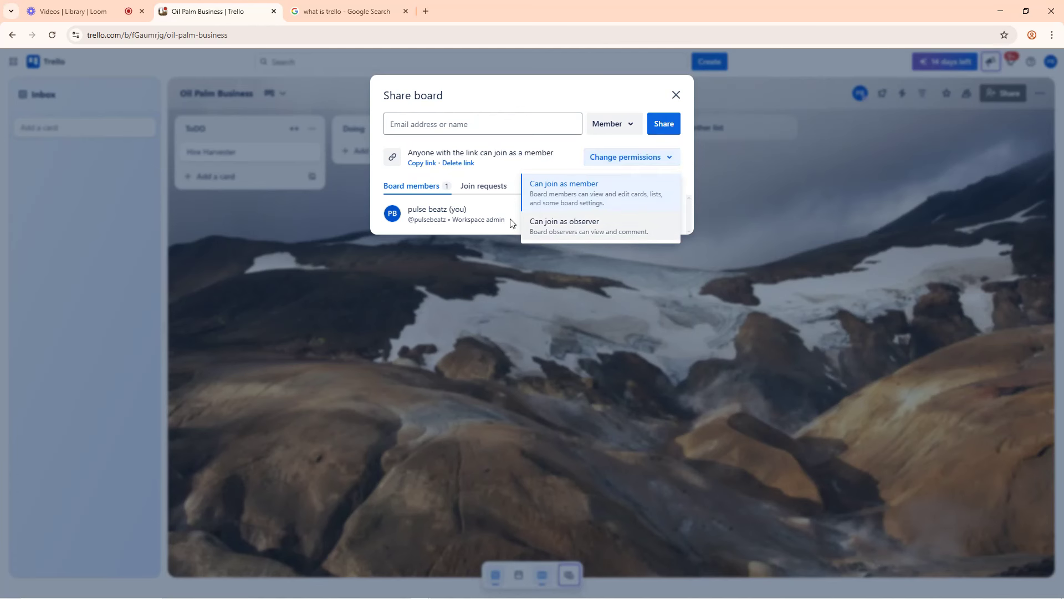
pyautogui.click(422, 164)
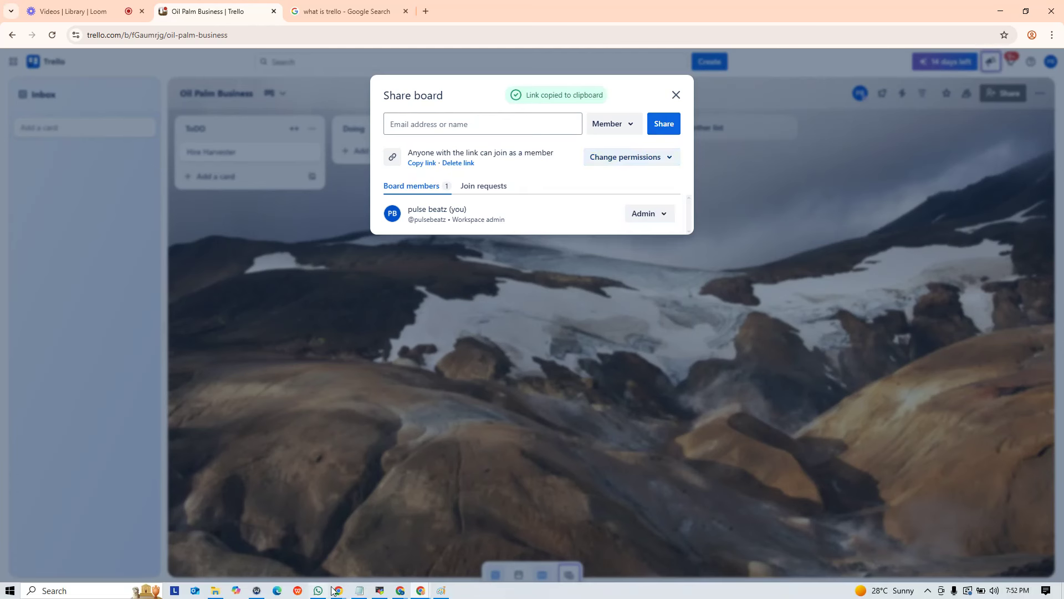
# Switch to the Google Meet call and send the copied board invite link in the in-call messages
pyautogui.moveTo(345, 593)
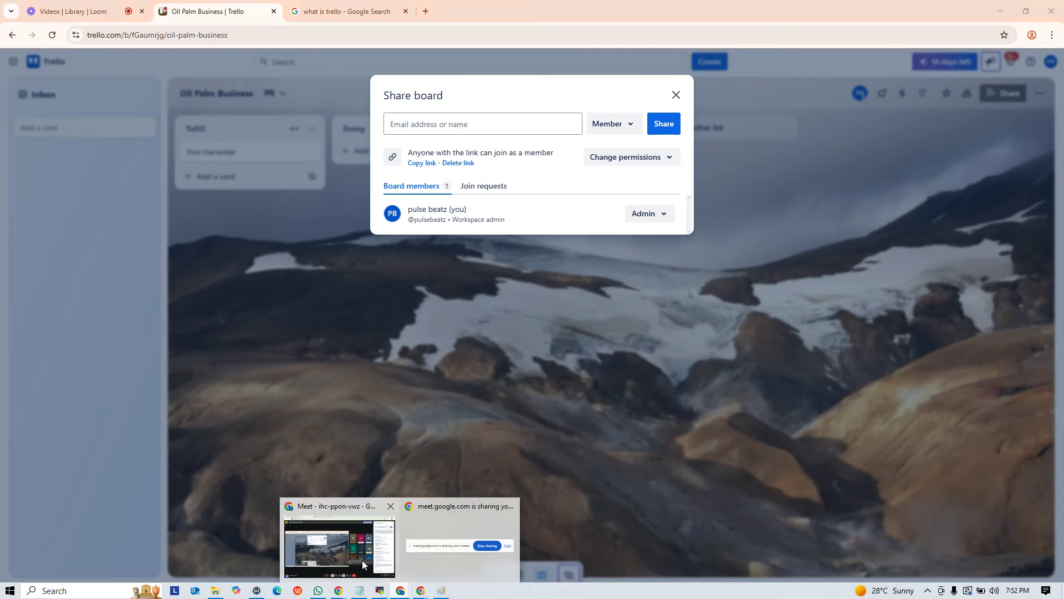
pyautogui.click(361, 557)
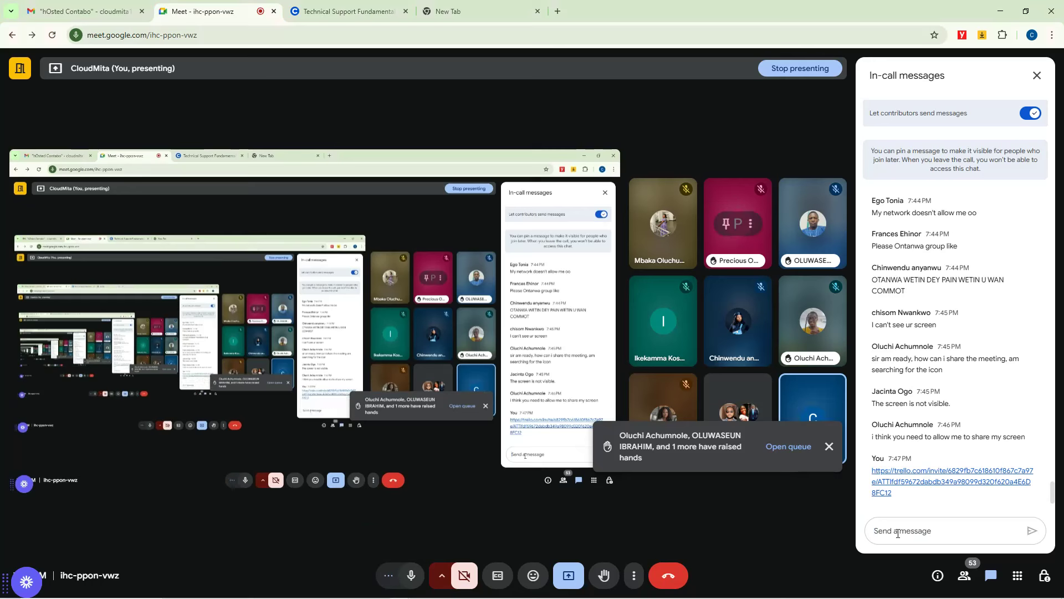
pyautogui.scroll(-1, 976, 464)
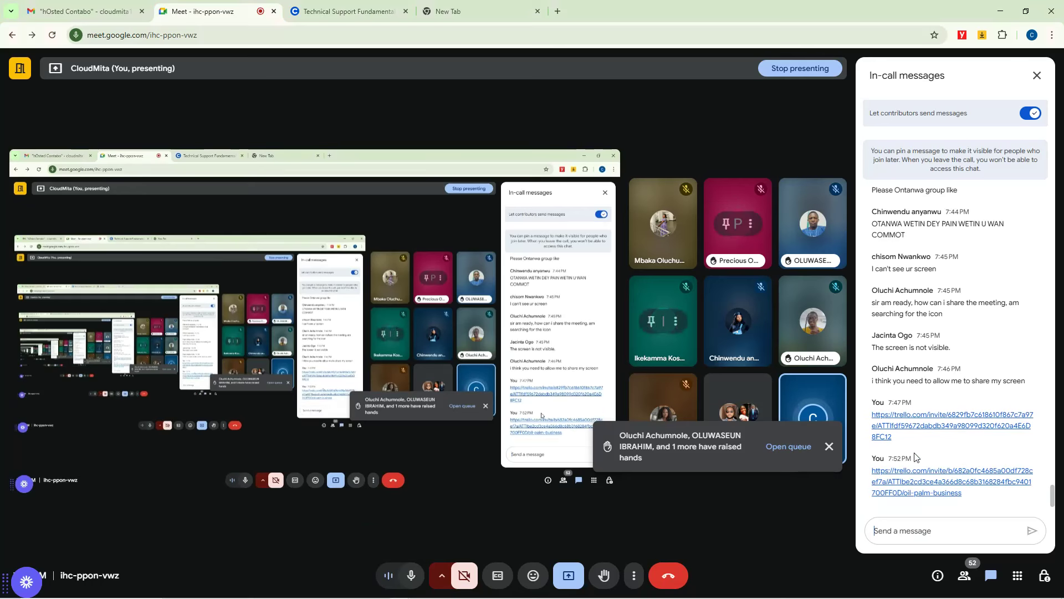
# Switch back to the Trello board and close the sharing dialog
pyautogui.moveTo(371, 595)
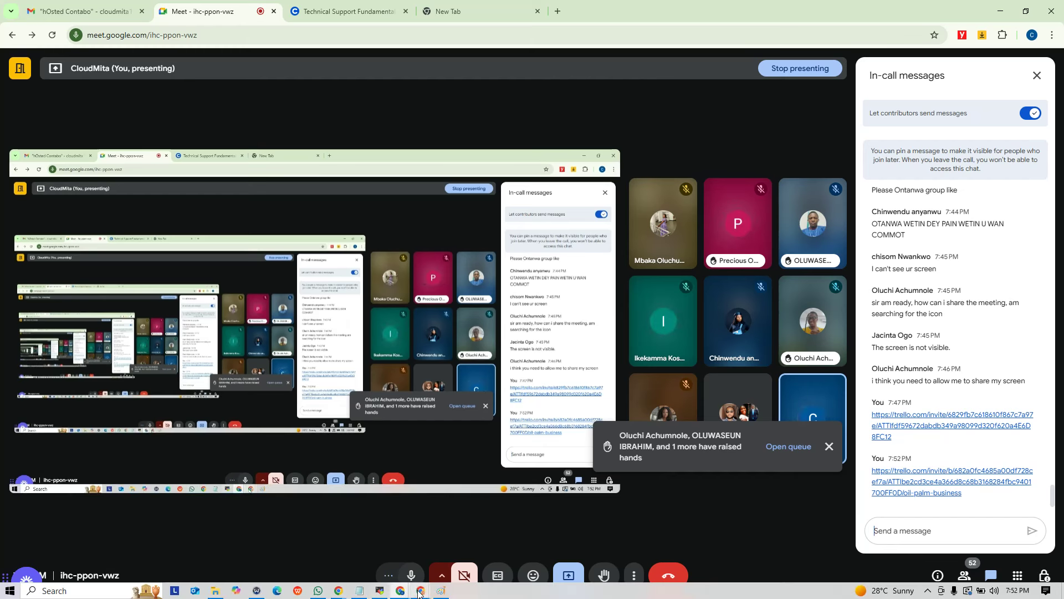
pyautogui.moveTo(420, 592)
pyautogui.click(378, 546)
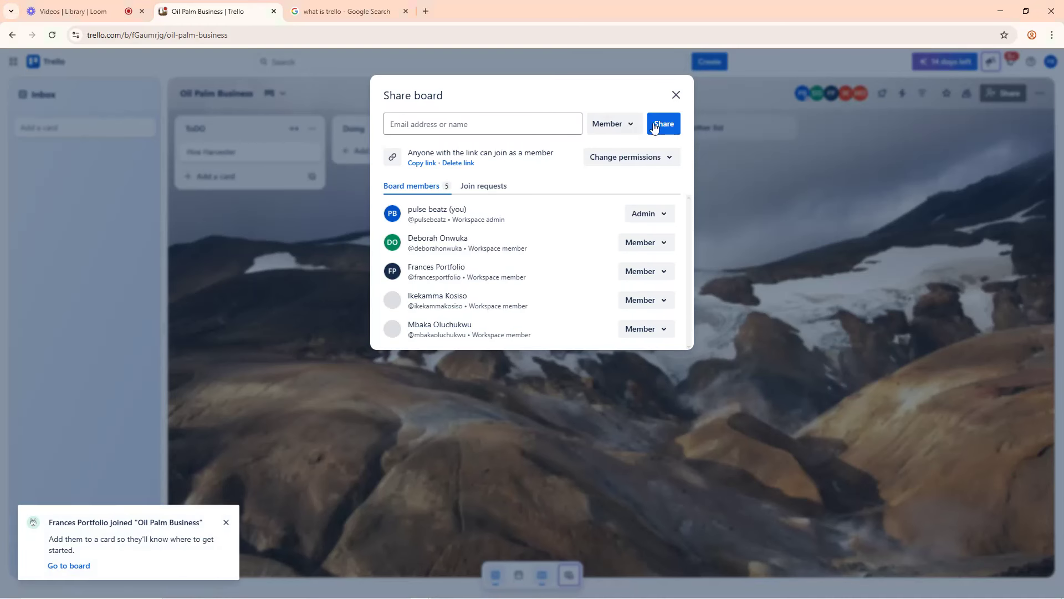
pyautogui.click(677, 97)
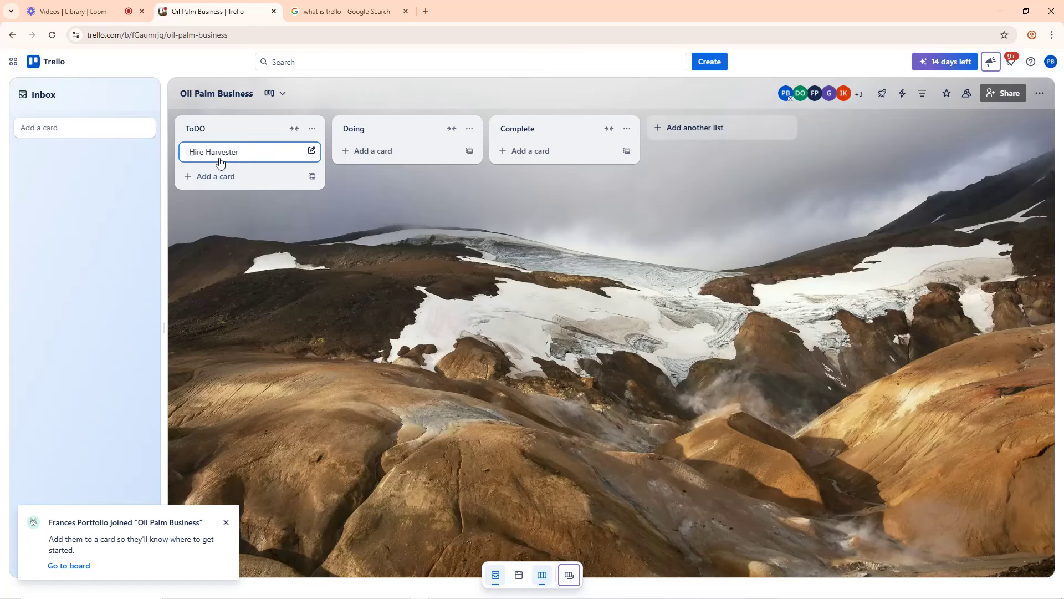
# Assign the third listed board member, with initials FP, to the Hire Harvester card and close the member list
pyautogui.click(238, 158)
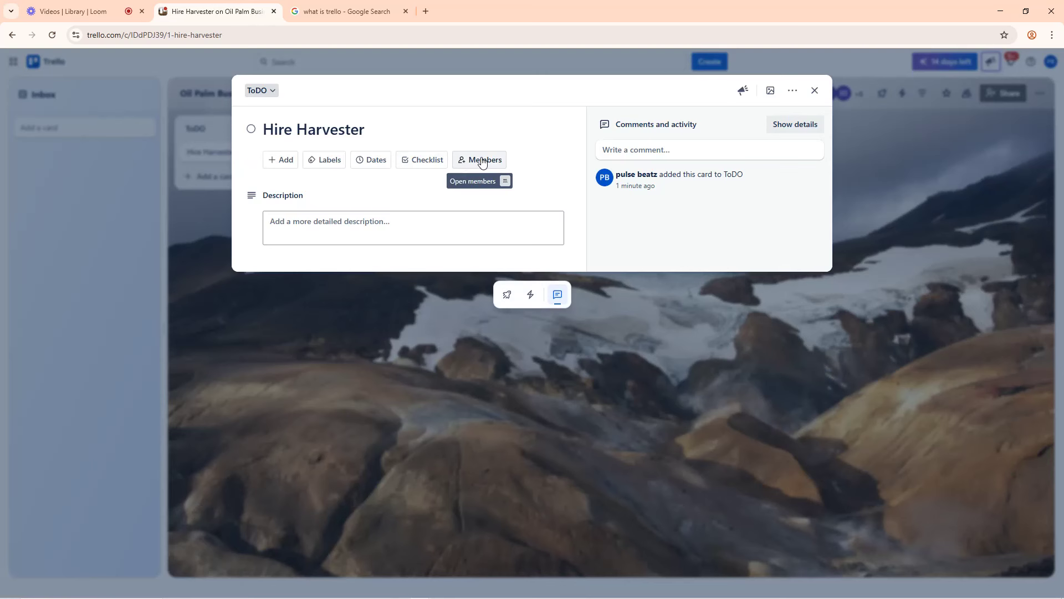
pyautogui.click(483, 161)
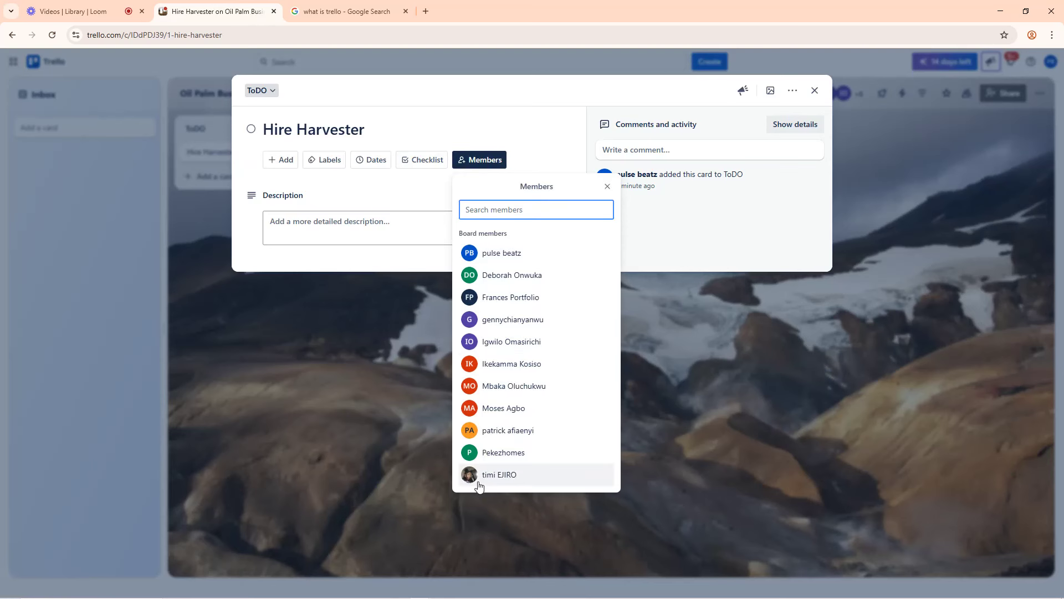
pyautogui.click(494, 303)
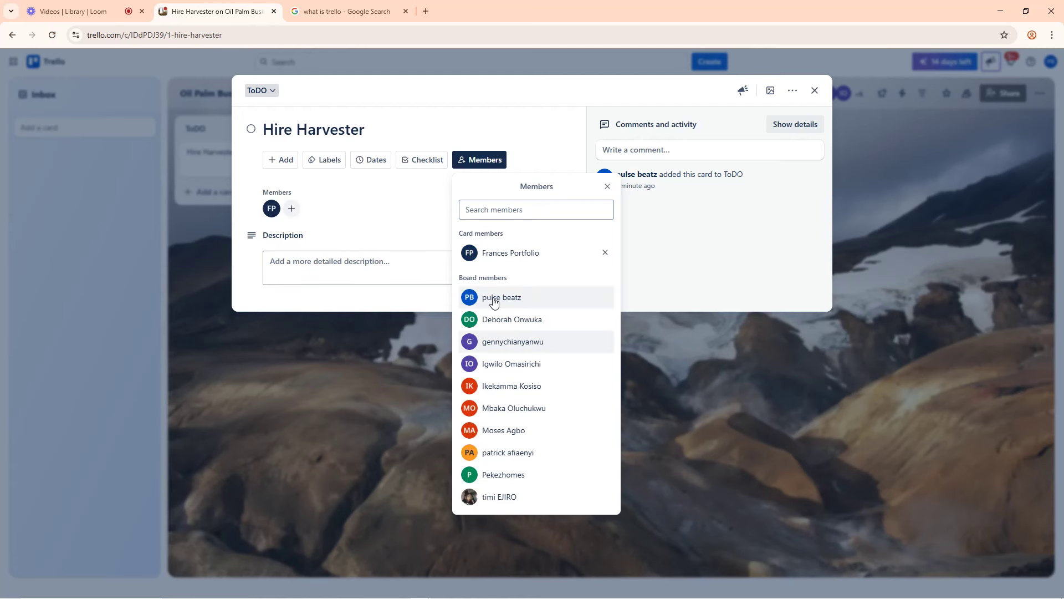
pyautogui.click(345, 347)
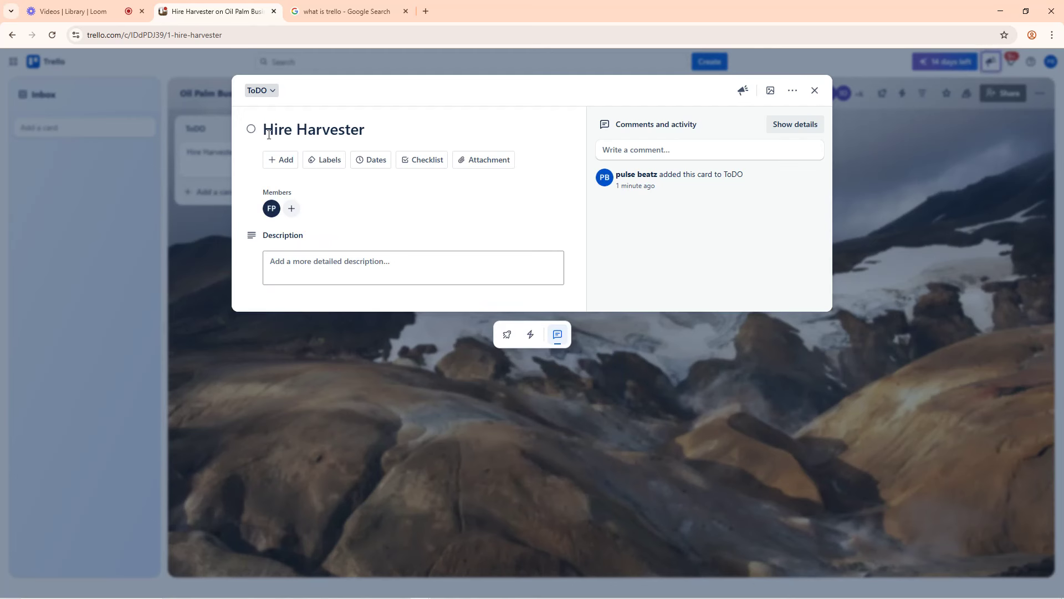
# Save the Hire Harvester card's description as "Please hire only harvesters that match the criteria below"
pyautogui.click(309, 277)
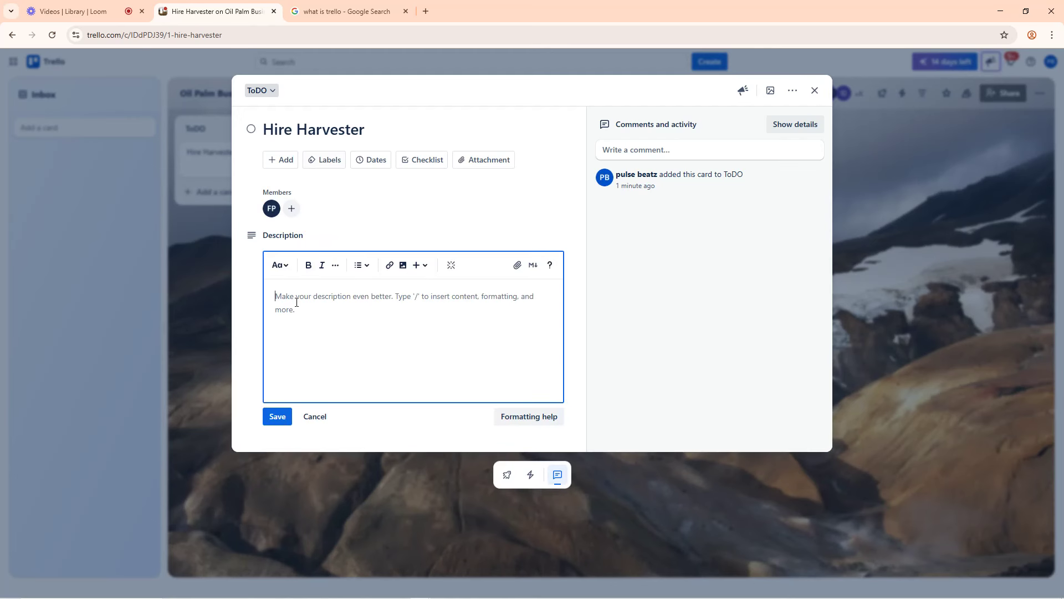
pyautogui.write('Please checknt')
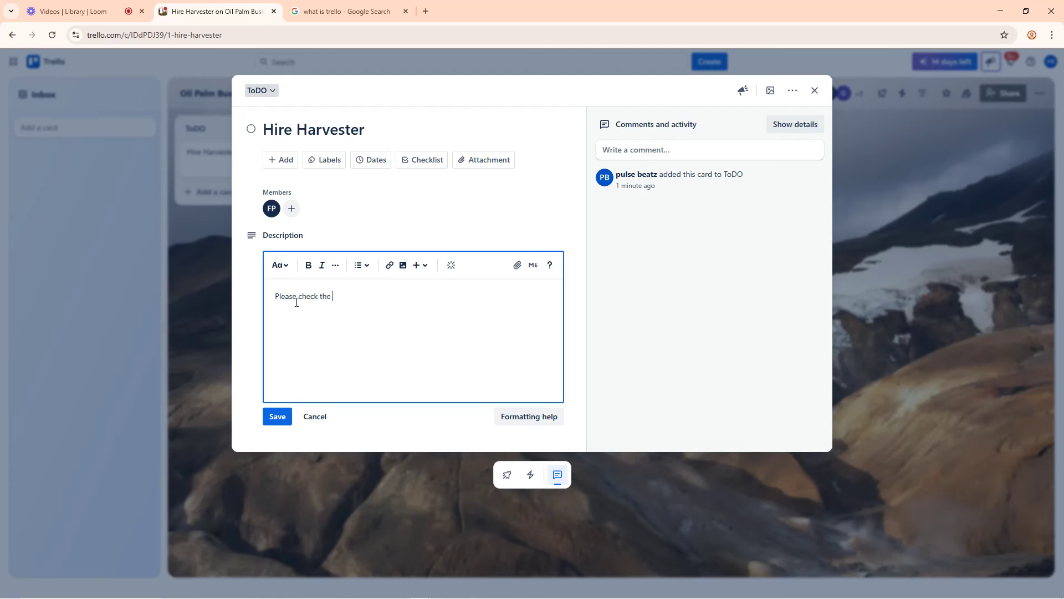
pyautogui.write('he List to')
pyautogui.hotkey('ctrl', 'a')
pyautogui.press('BackSpace')
pyautogui.write('Please hire only harvesters that match te cr')
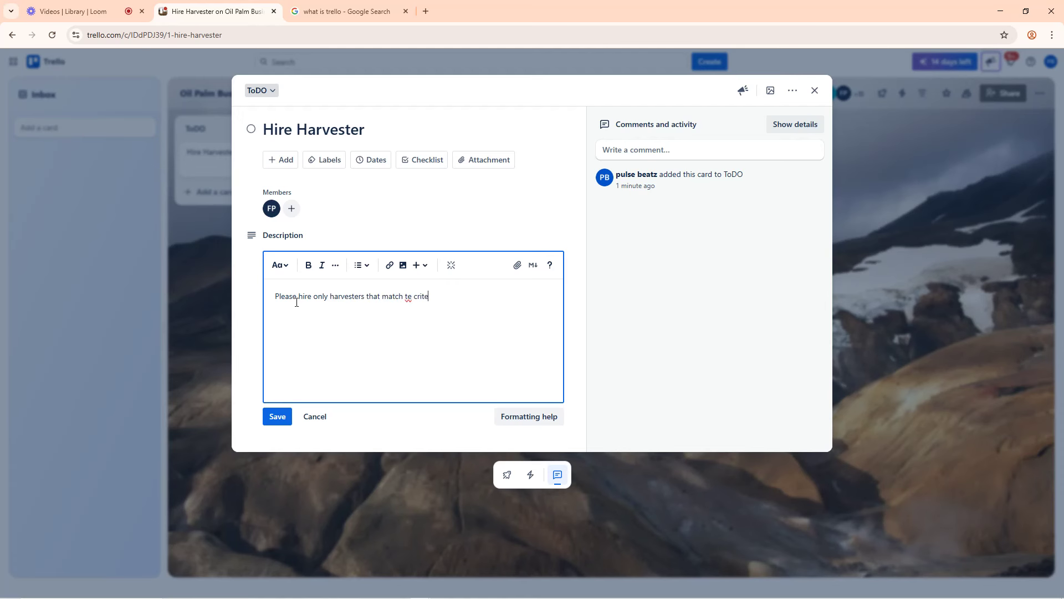
pyautogui.write('iteria below')
pyautogui.click(407, 296)
pyautogui.write('h')
pyautogui.click(279, 419)
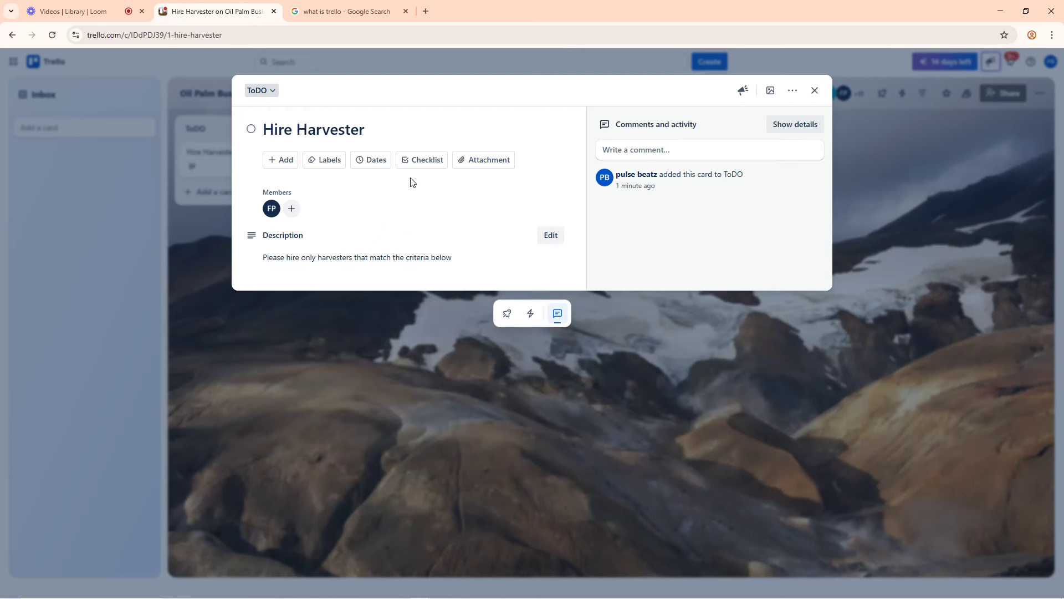
# Add a checklist titled "Criteria" to the Hire Harvester card with the items "Smokes Igbo" and "Clean & Neat"
pyautogui.click(421, 161)
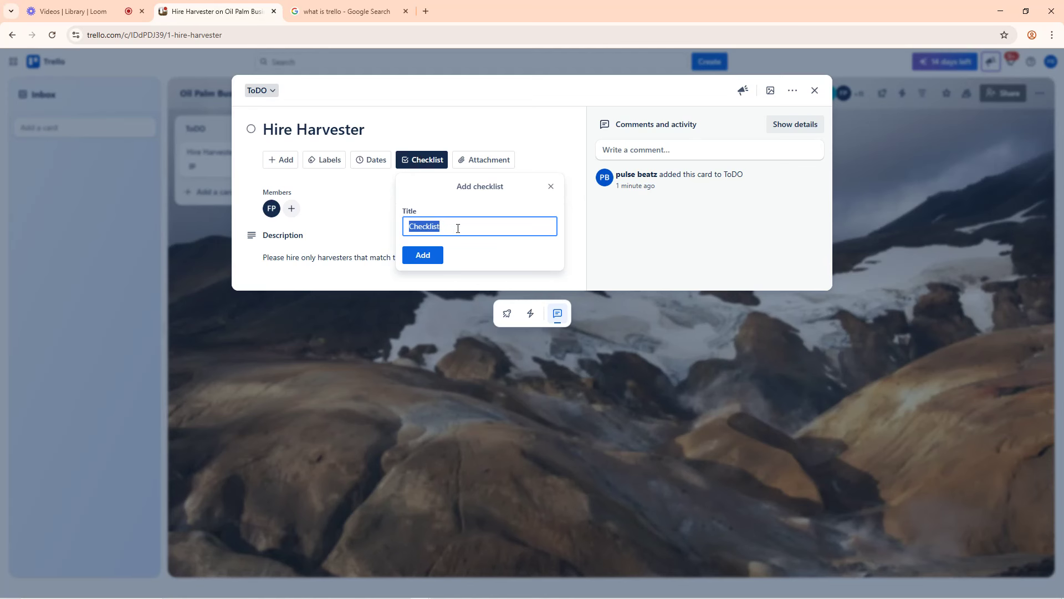
pyautogui.write('Criteria')
pyautogui.click(420, 256)
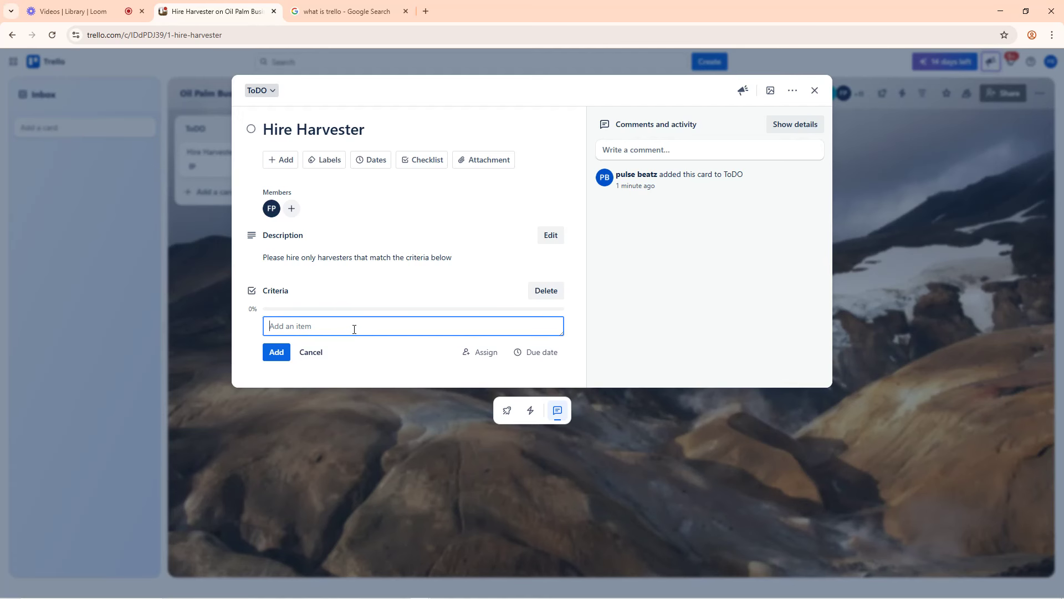
pyautogui.write('Smokes Igbo')
pyautogui.press('Return')
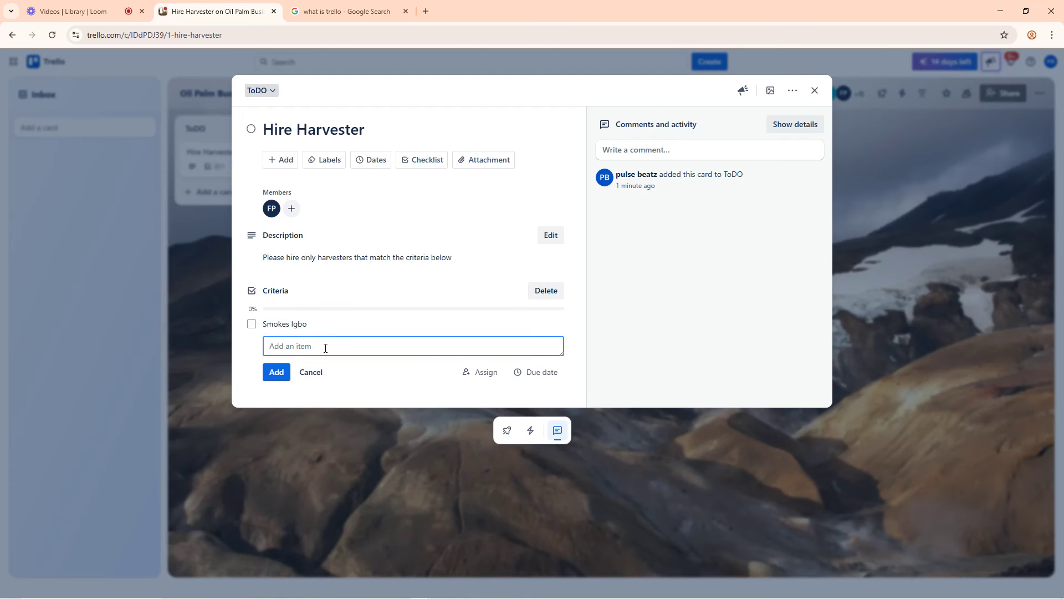
pyautogui.write('Clean & B')
pyautogui.press('BackSpace')
pyautogui.write('Neat')
pyautogui.press('Return')
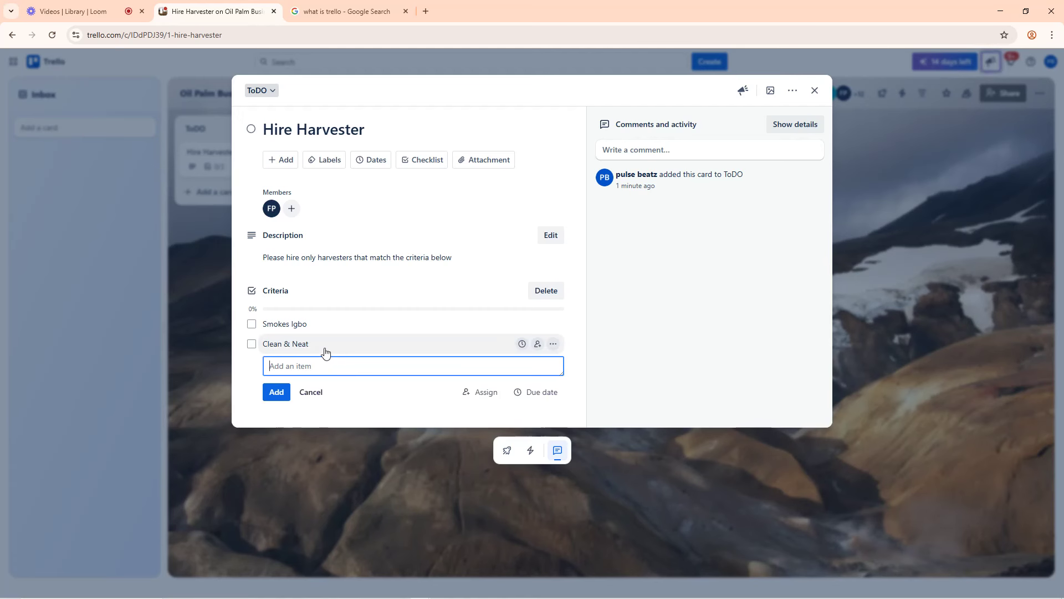
# Add the Criteria items "1 Years Of Experience in Oil Palm harvesting" and "Has sharp harvesting tools", and close the card
pyautogui.write('1')
pyautogui.write(' Years O')
pyautogui.write('f Exoeru')
pyautogui.press('BackSpace')
pyautogui.press('BackSpace')
pyautogui.press('BackSpace')
pyautogui.press('BackSpace')
pyautogui.write('perience in Oil Palm')
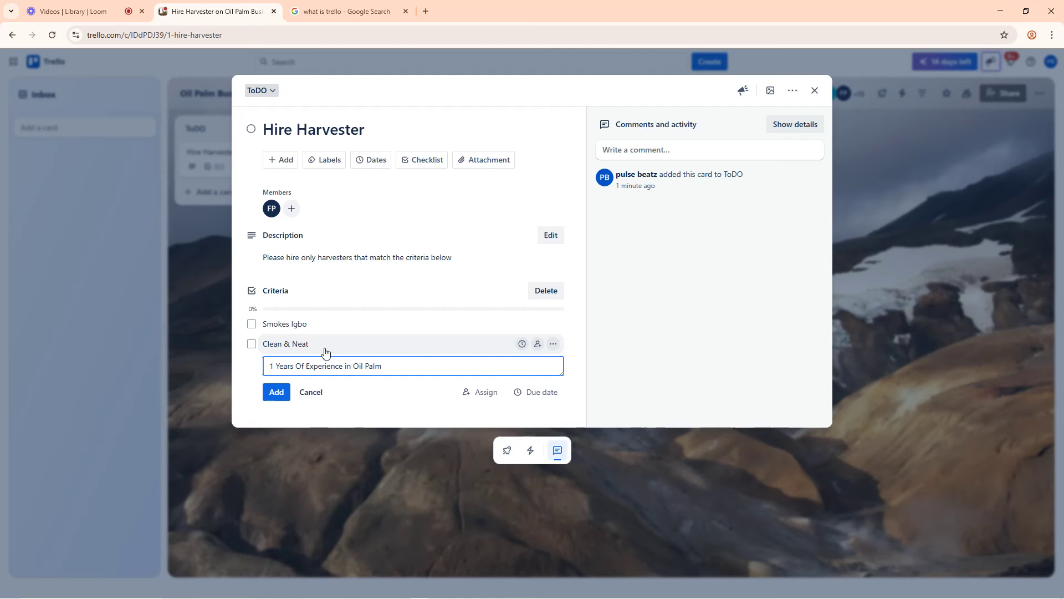
pyautogui.write(' harvesting')
pyautogui.press('Return')
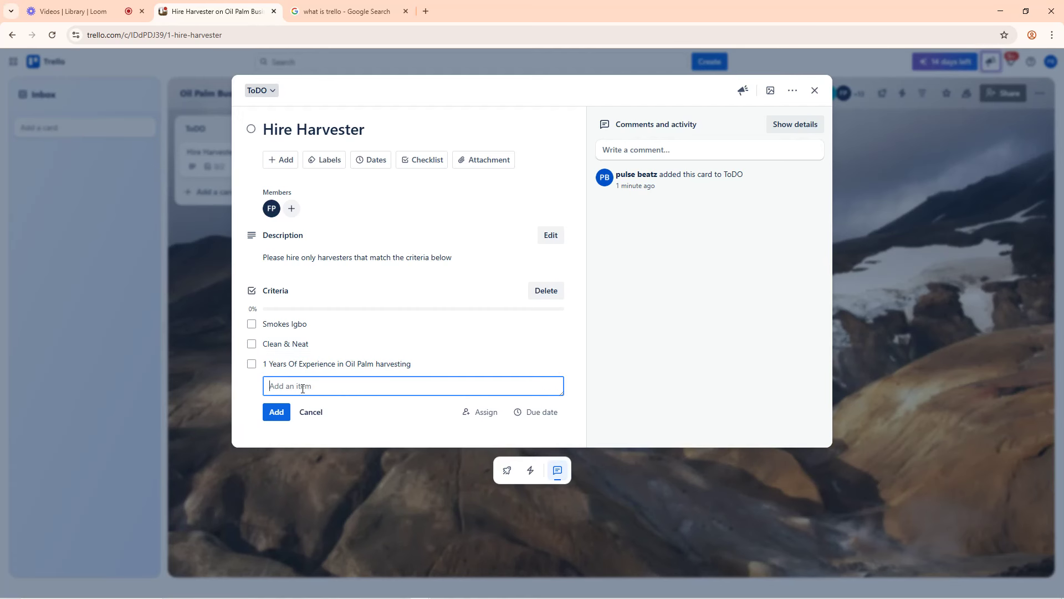
pyautogui.write('Has sharp harvesting tools')
pyautogui.click(278, 412)
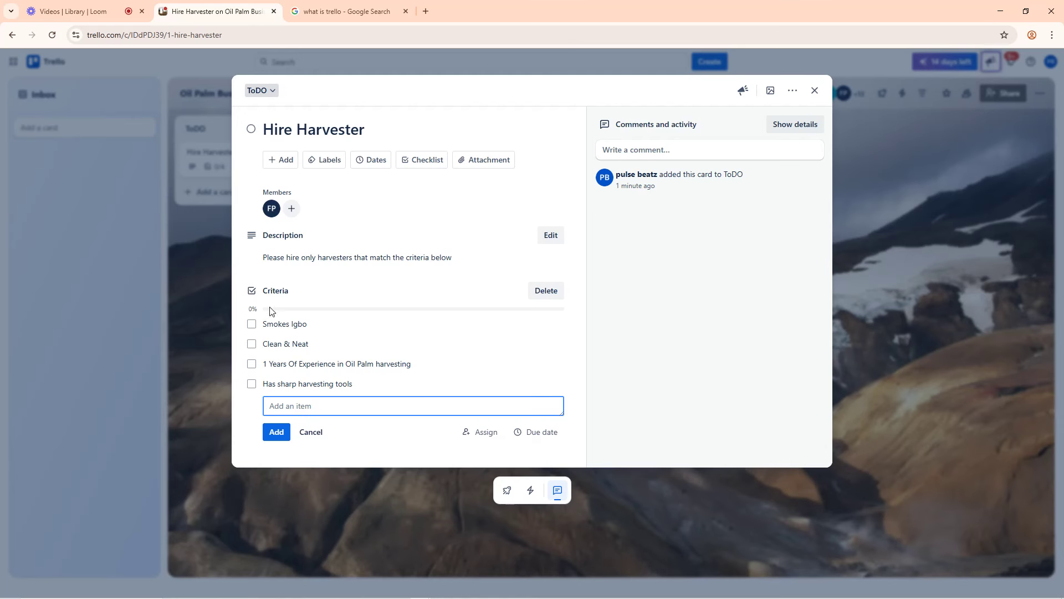
pyautogui.click(814, 90)
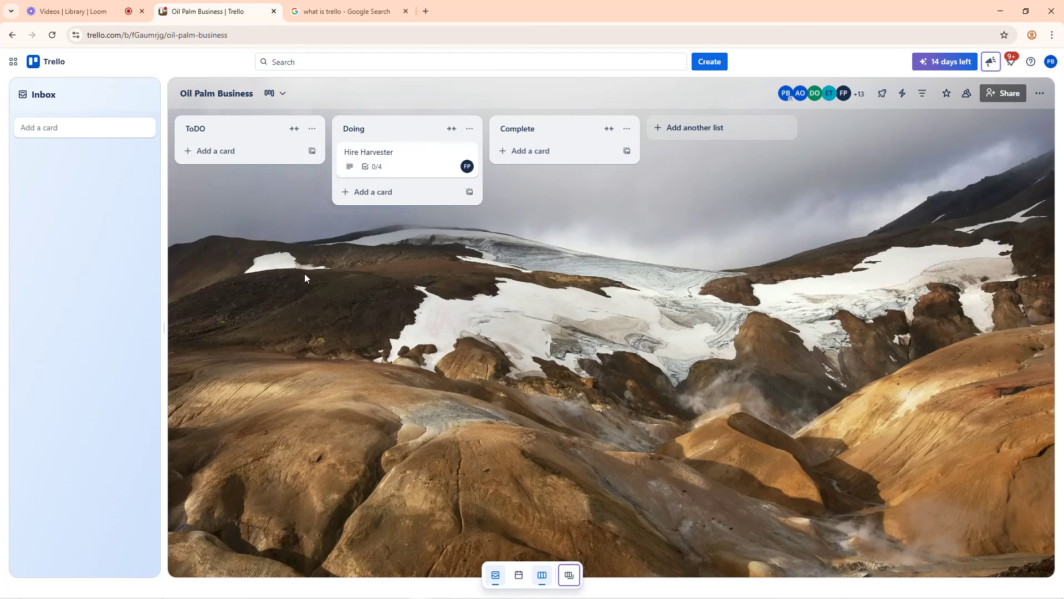
pyautogui.click(70, 7)
pyautogui.click(208, 10)
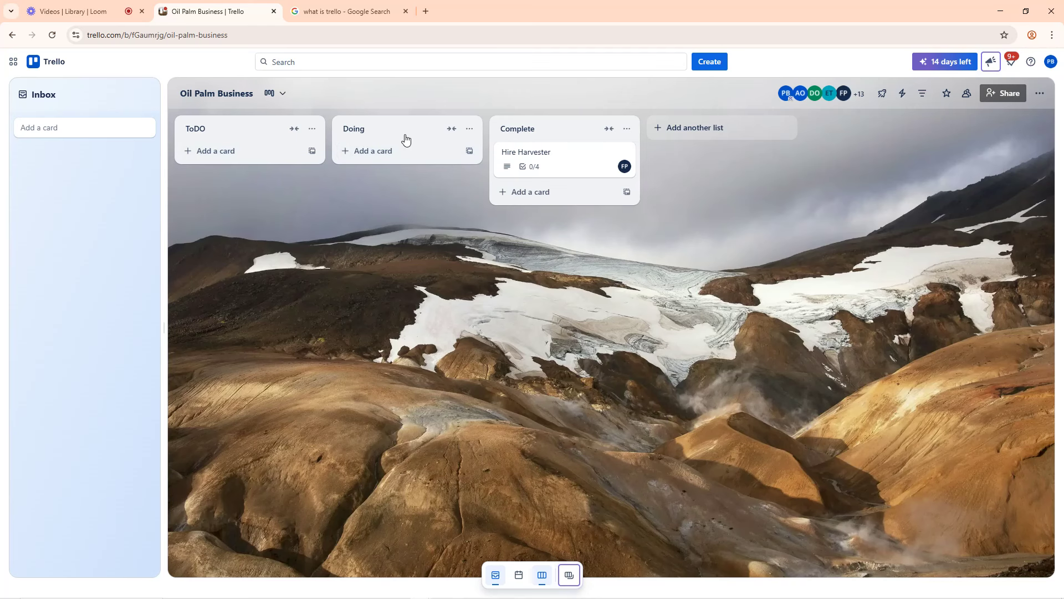
# Review the newest comment on the Hire Harvester card, tick all four Criteria items, and close the card
pyautogui.click(553, 159)
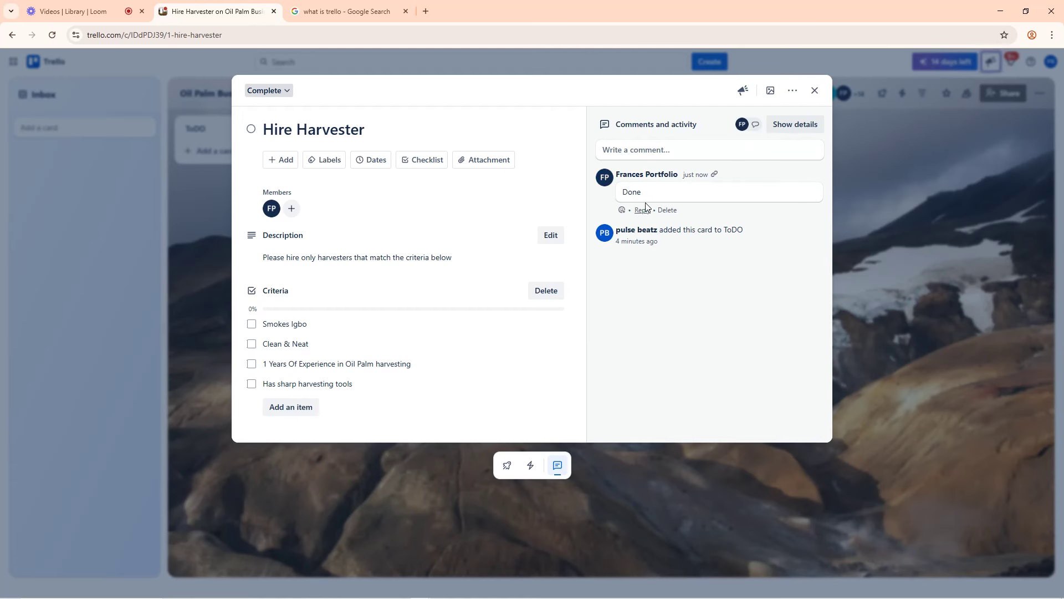
pyautogui.doubleClick(632, 192)
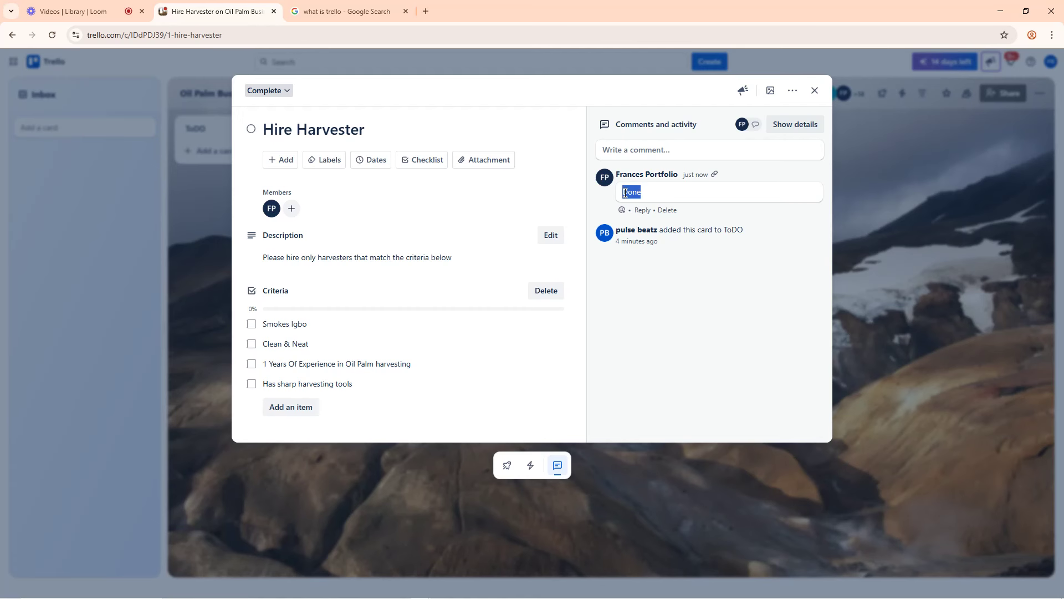
pyautogui.click(626, 285)
pyautogui.click(252, 326)
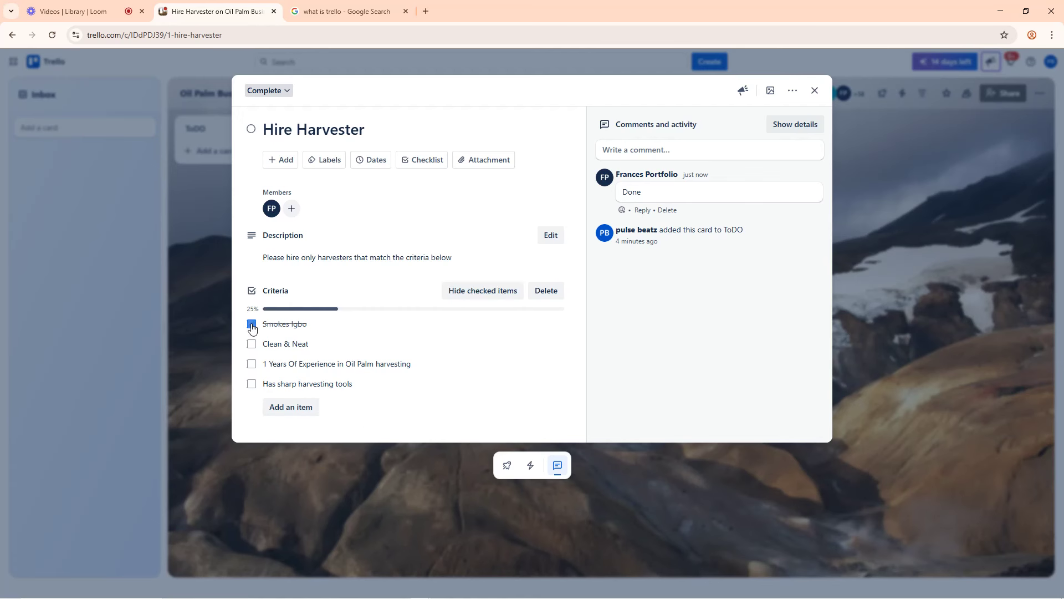
pyautogui.click(253, 325)
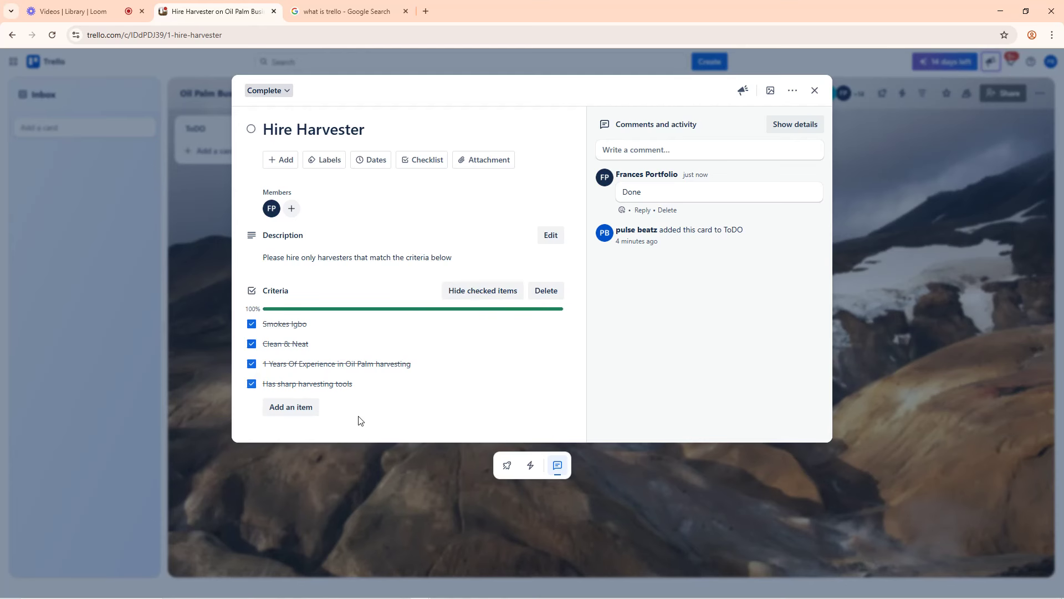
pyautogui.click(815, 90)
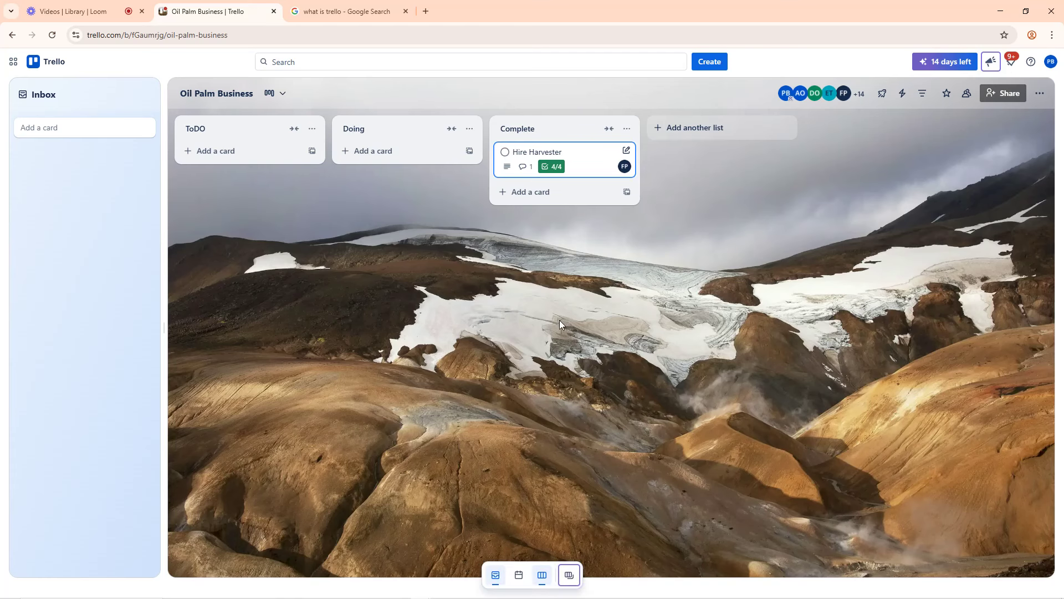
# Switch to the Google results for "what is trello", read the Collaboration paragraph, and return to the Trello board
pyautogui.click(322, 11)
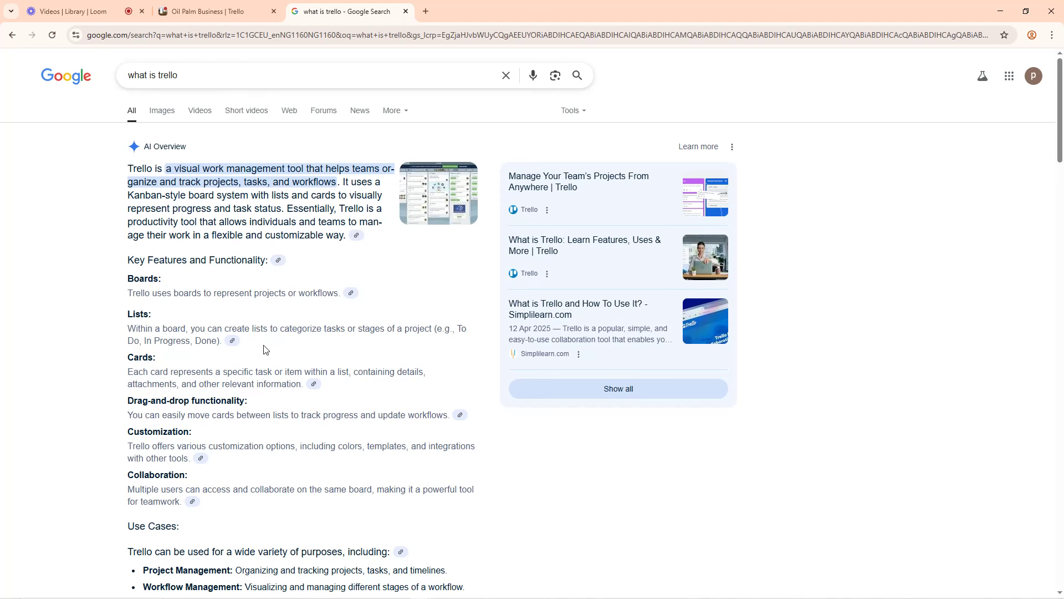
pyautogui.scroll(-3, 235, 368)
pyautogui.moveTo(190, 308); pyautogui.dragTo(178, 340)
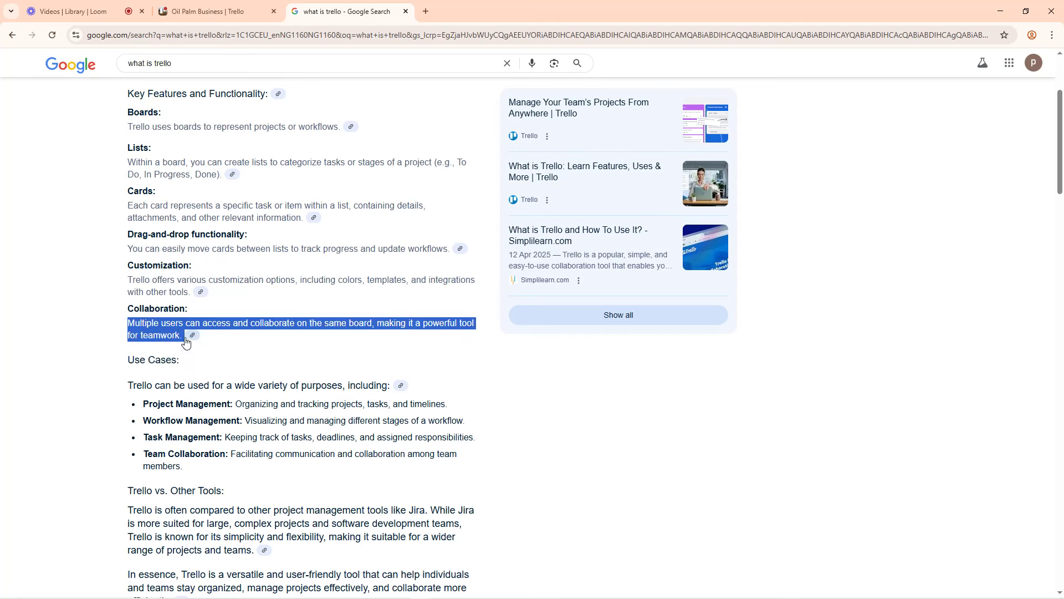
pyautogui.click(214, 11)
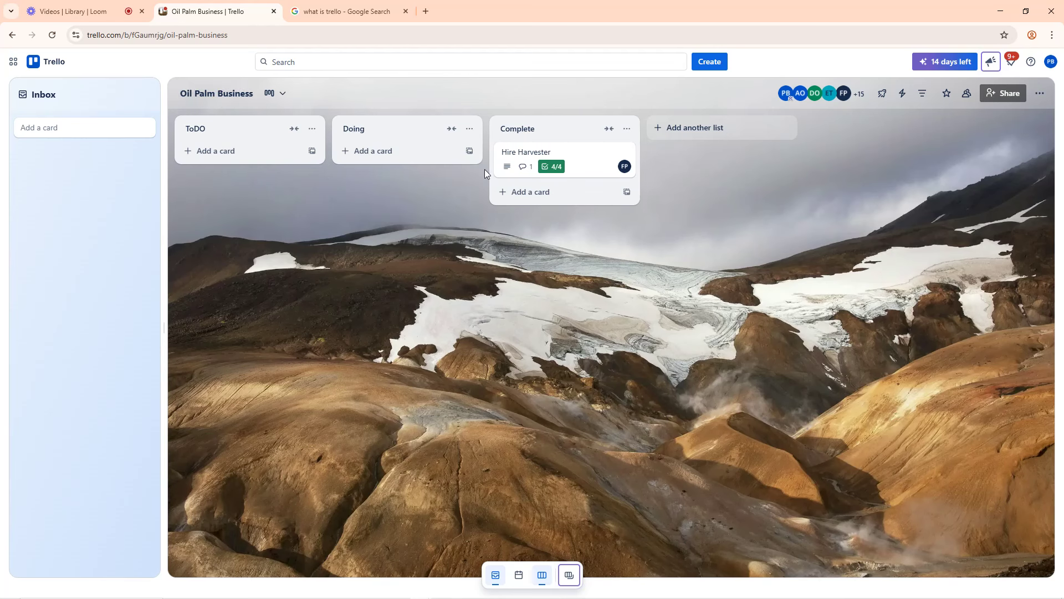
# Add a card titled "Buy 1 trailer of Firewood for Boiling" to the ToDO list
pyautogui.click(218, 151)
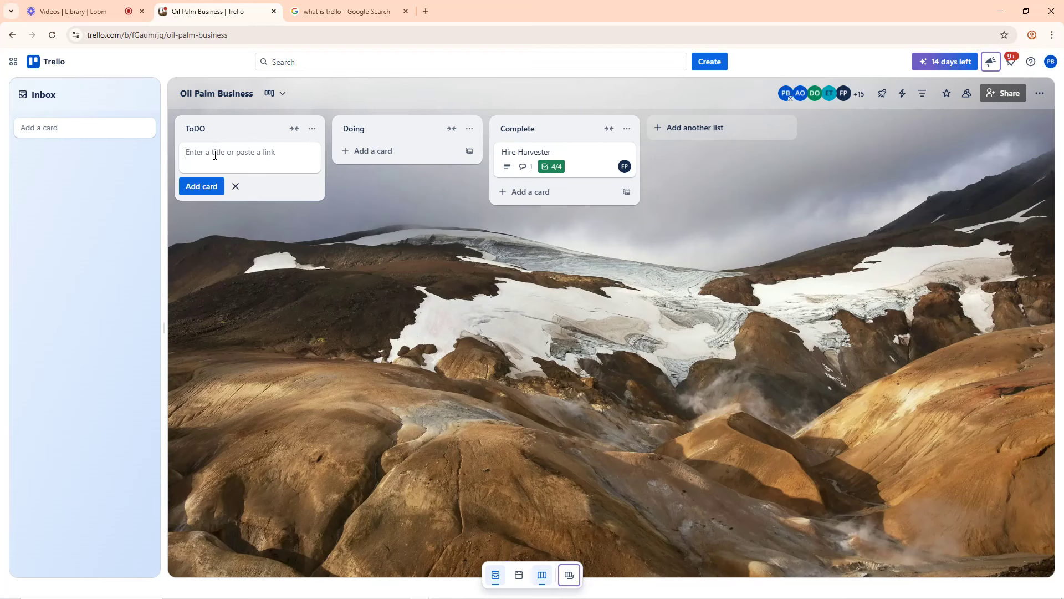
pyautogui.write('Buy 1 trailer of Fire')
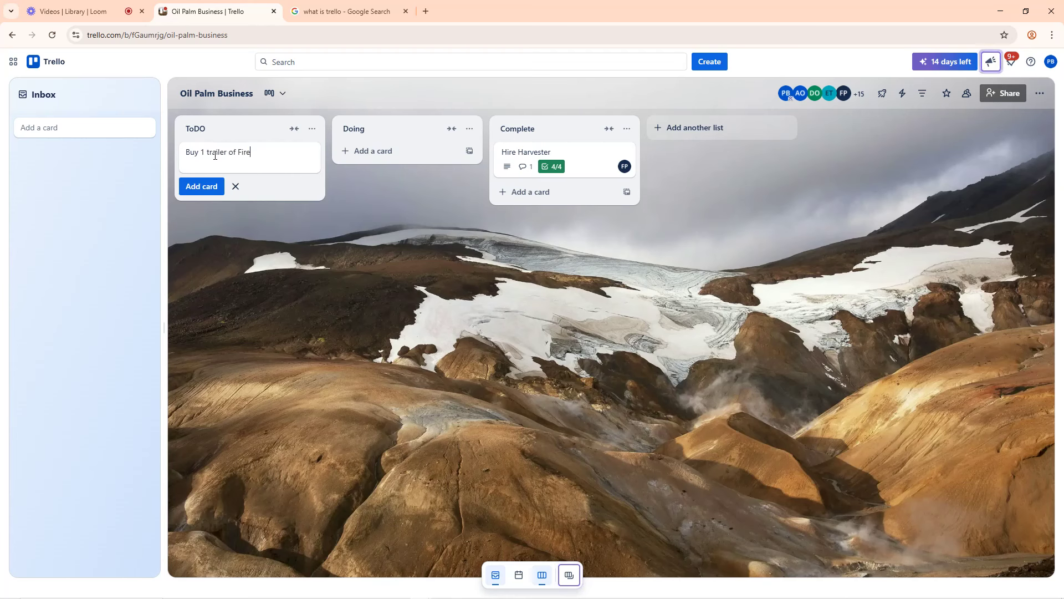
pyautogui.write('wood for Boiling')
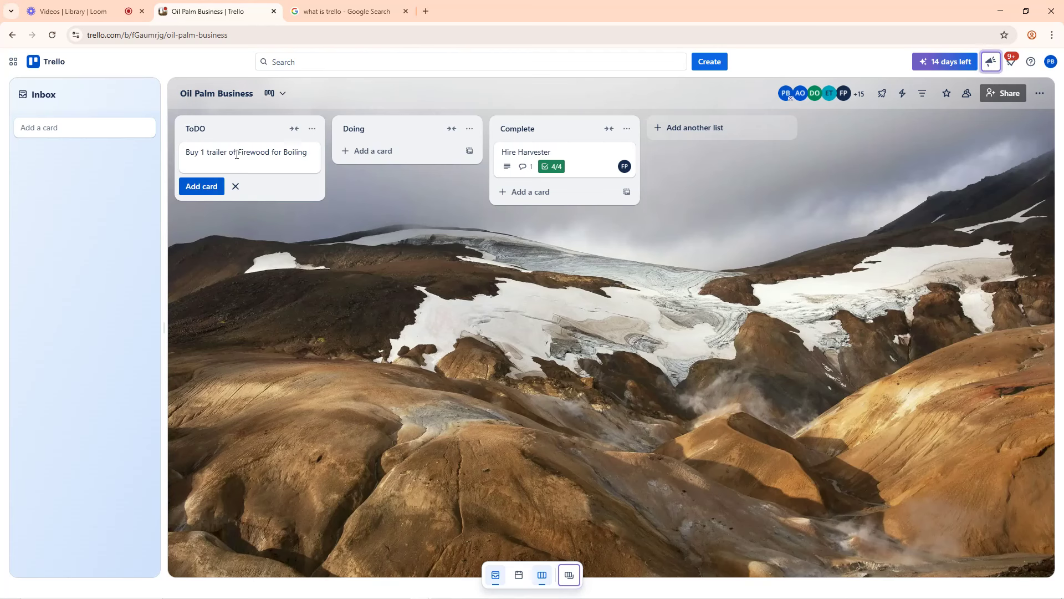
pyautogui.click(204, 189)
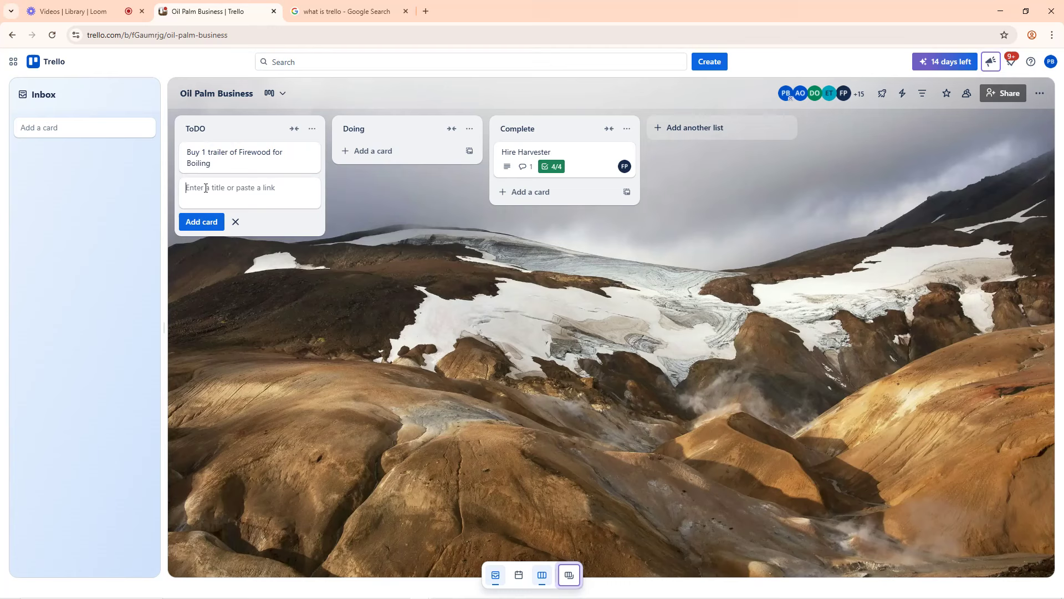
# Open the firewood card, assign the board member with initials ET, and close the member list
pyautogui.click(219, 155)
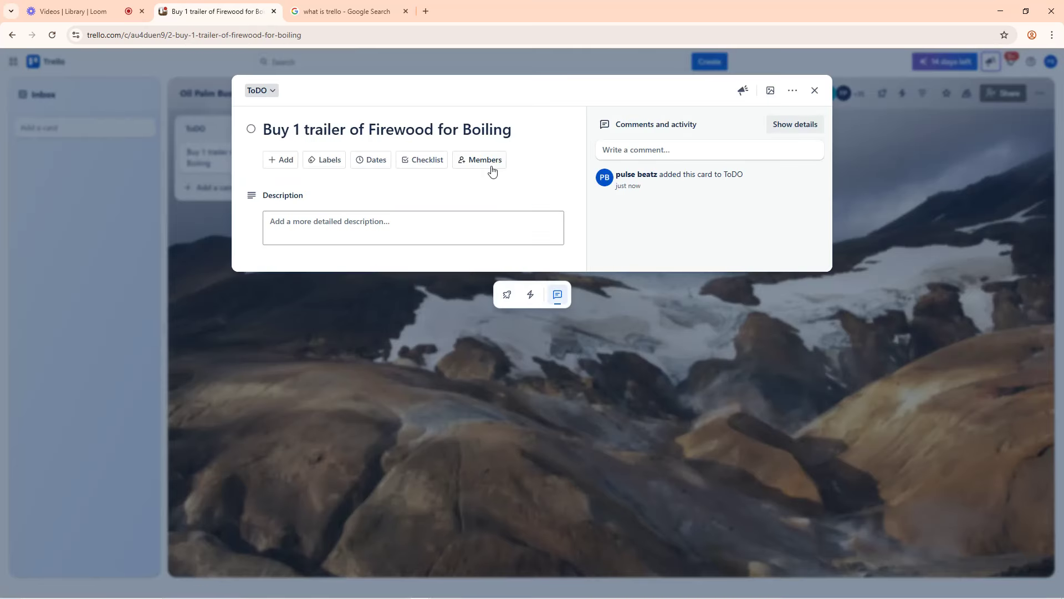
pyautogui.click(479, 161)
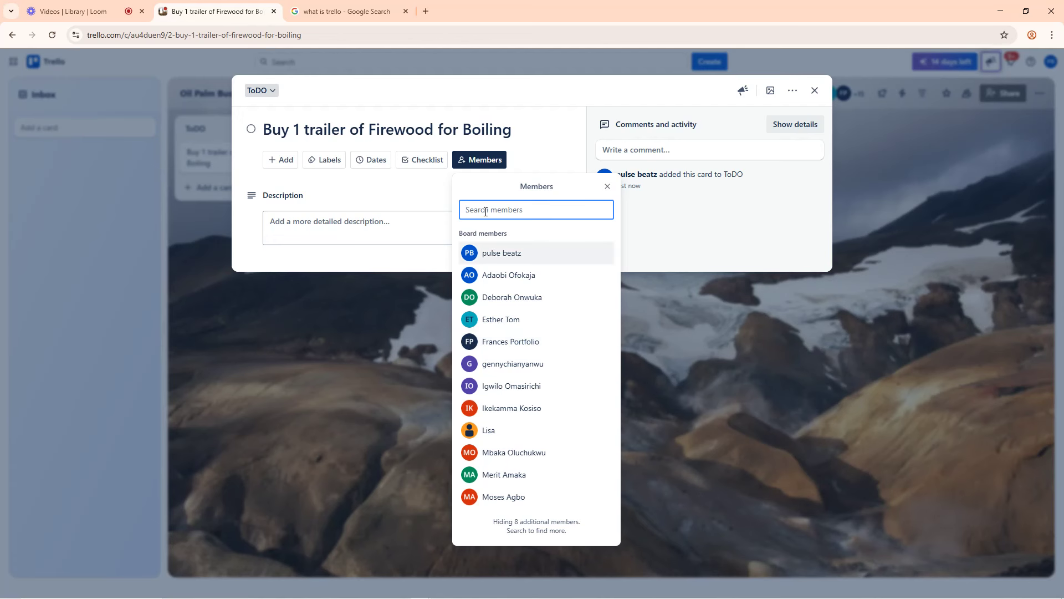
pyautogui.write('euni')
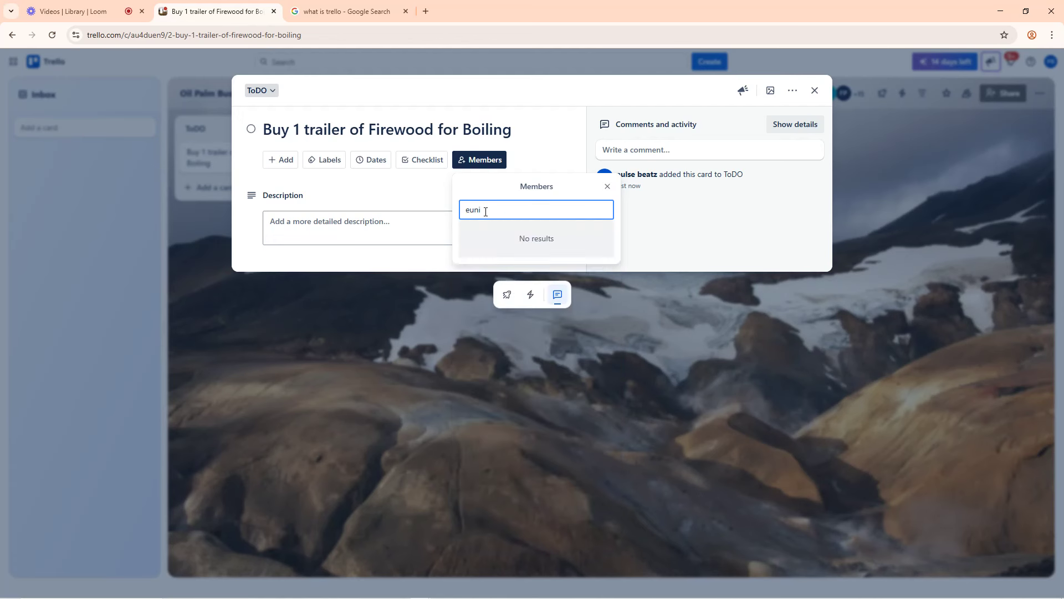
pyautogui.hotkey('ctrl', 'a')
pyautogui.press('BackSpace')
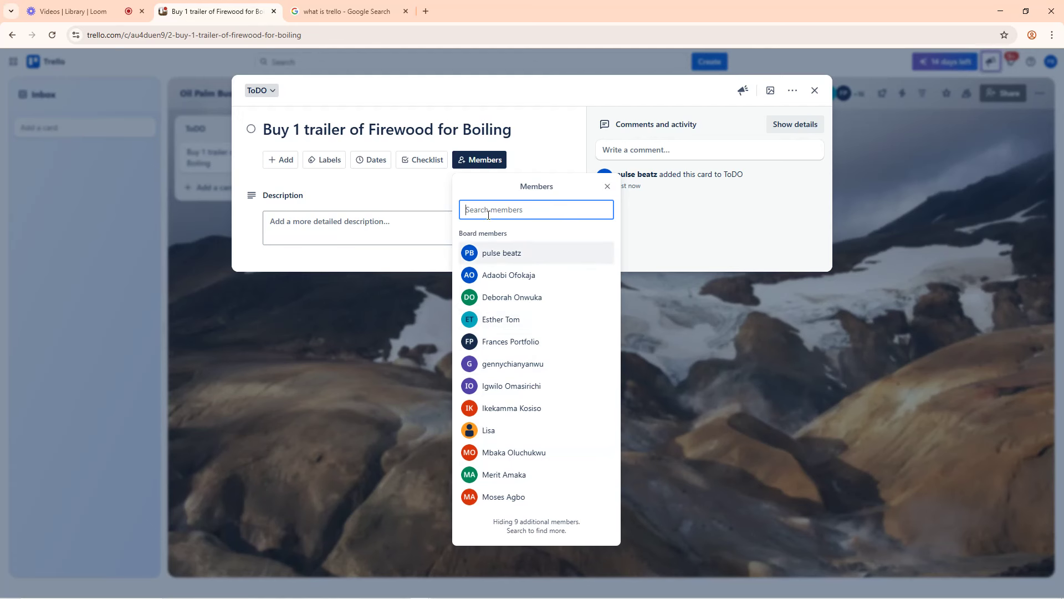
pyautogui.click(510, 322)
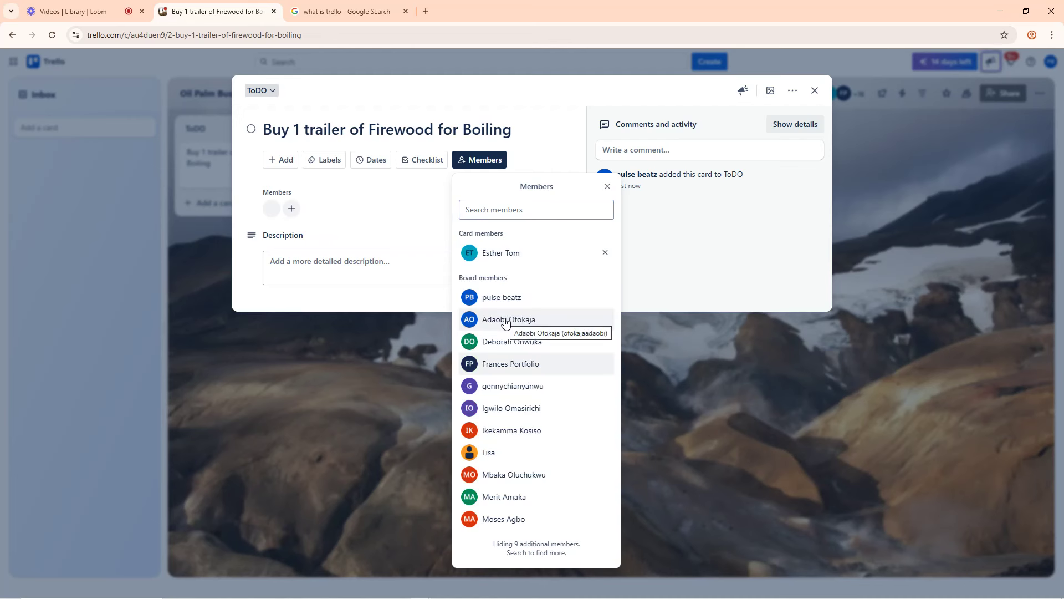
pyautogui.click(358, 228)
# Save the firewood card's description as "Ensure the firewood is dry and able to server us!" and "Attention to quality of wood" on two lines
pyautogui.click(342, 264)
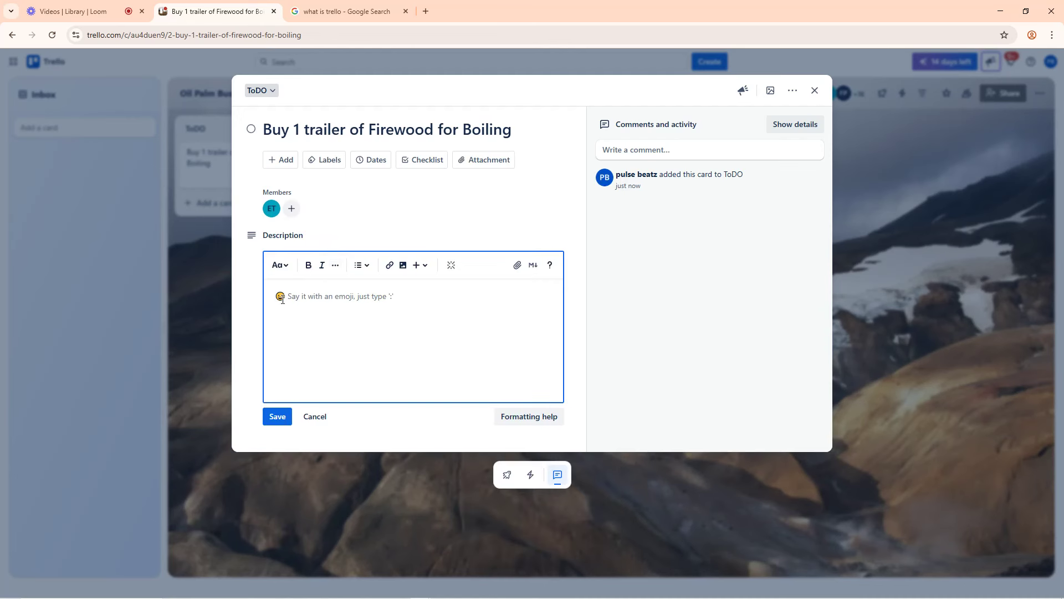
pyautogui.write('Ensure the firewood is f')
pyautogui.write('ry and able to server us!')
pyautogui.press('Return')
pyautogui.write('At')
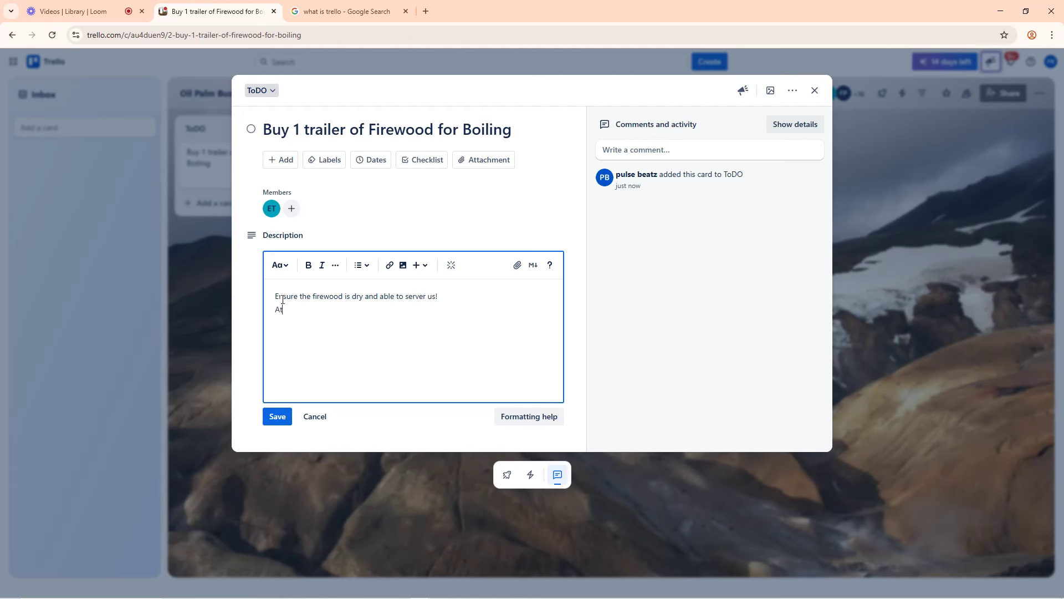
pyautogui.write('tention to quality of wood')
pyautogui.click(277, 413)
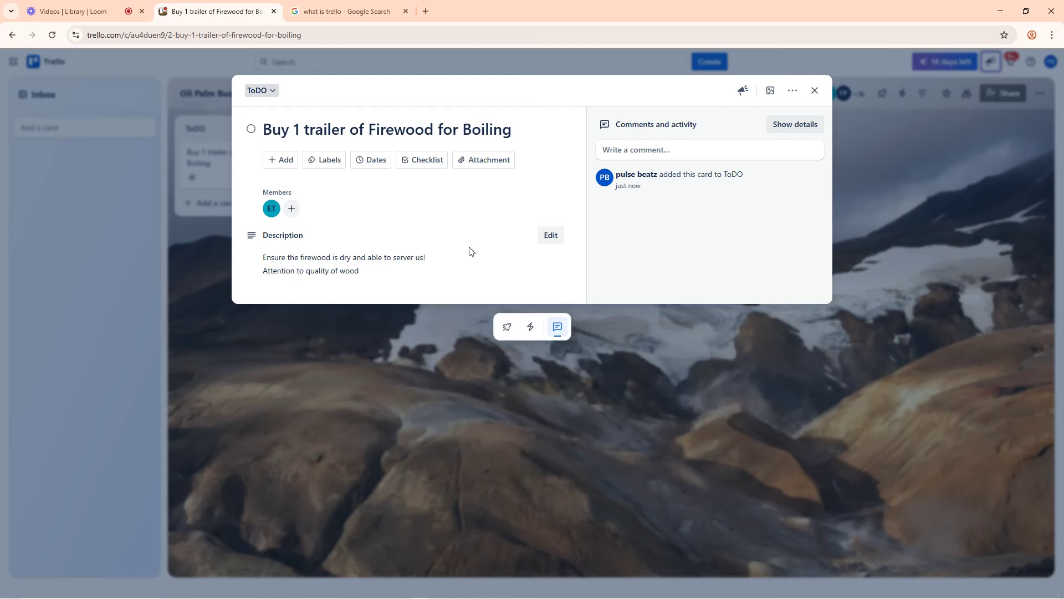
# Add a checklist to the firewood card with the items "Dry wood", "Rubber/Ugba wood" and "Budget Friendly", and close the card
pyautogui.click(441, 163)
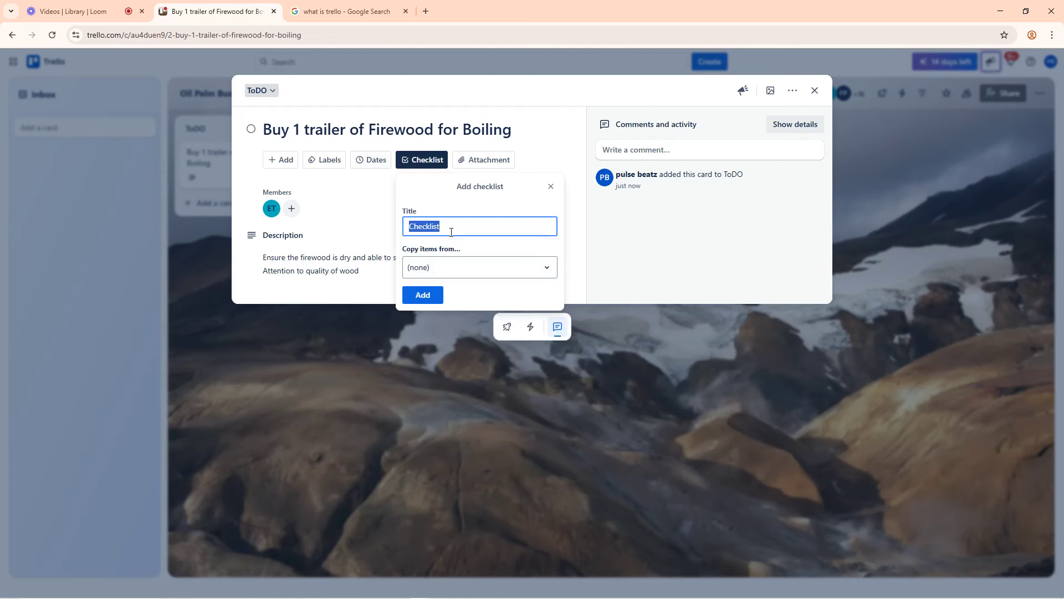
pyautogui.click(423, 294)
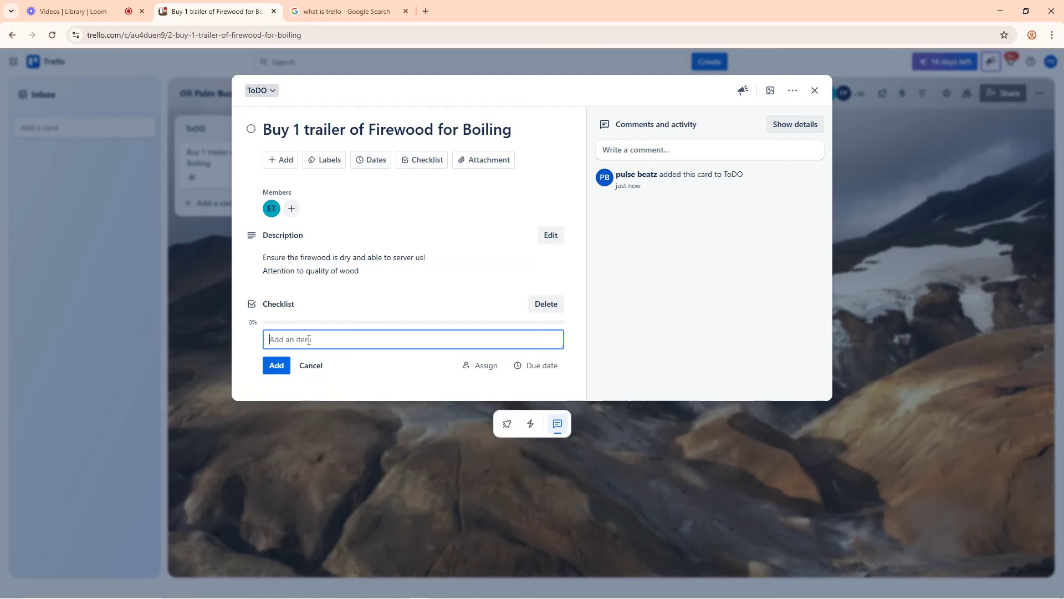
pyautogui.write('Dry wood')
pyautogui.press('Return')
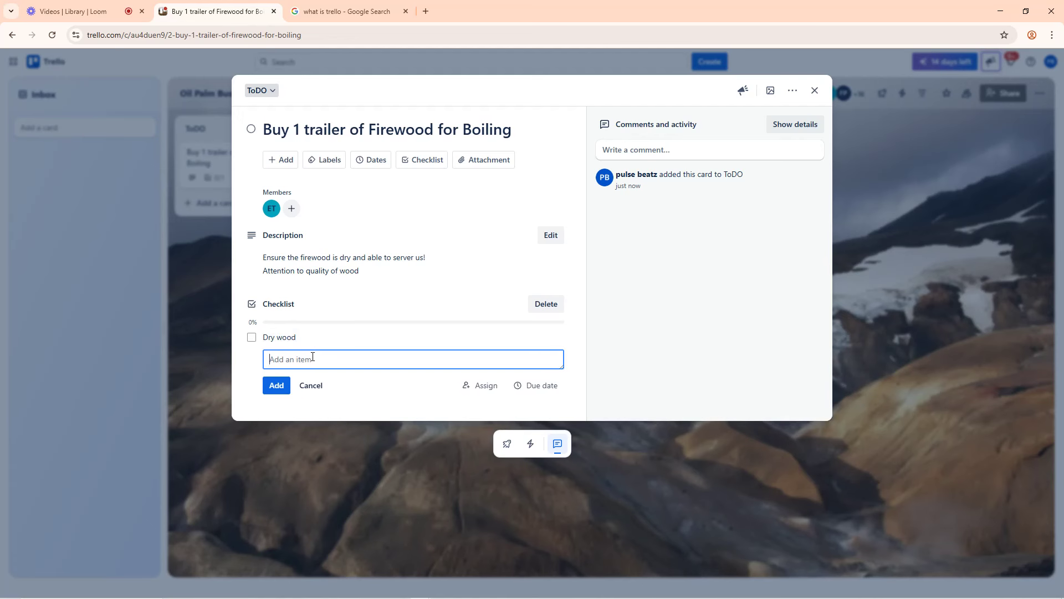
pyautogui.write('Rubber')
pyautogui.write('/Ugbe ')
pyautogui.write('wood')
pyautogui.press('Return')
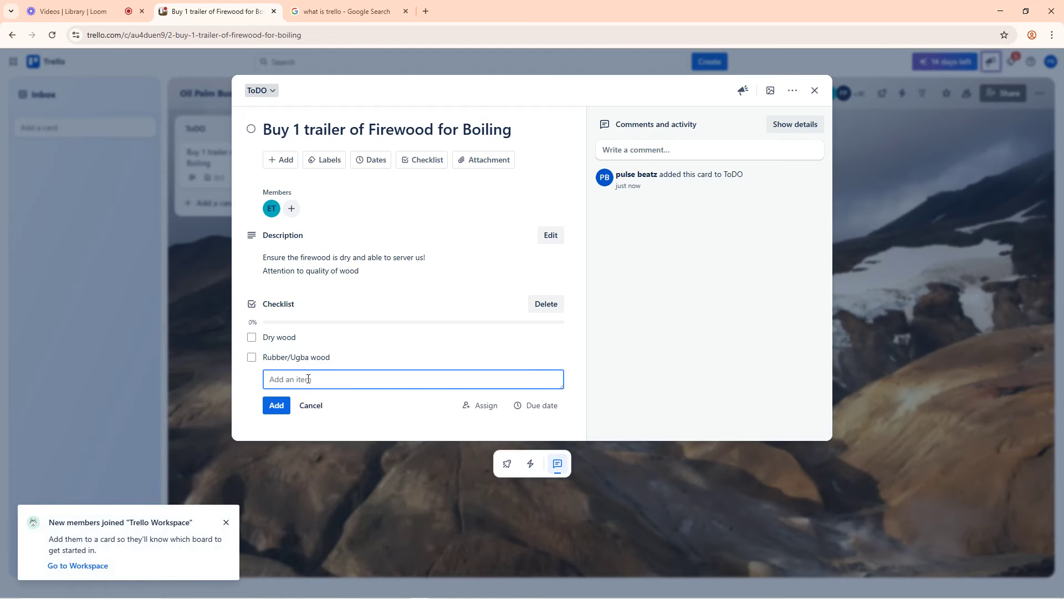
pyautogui.write('Budget Friendlu')
pyautogui.click(276, 405)
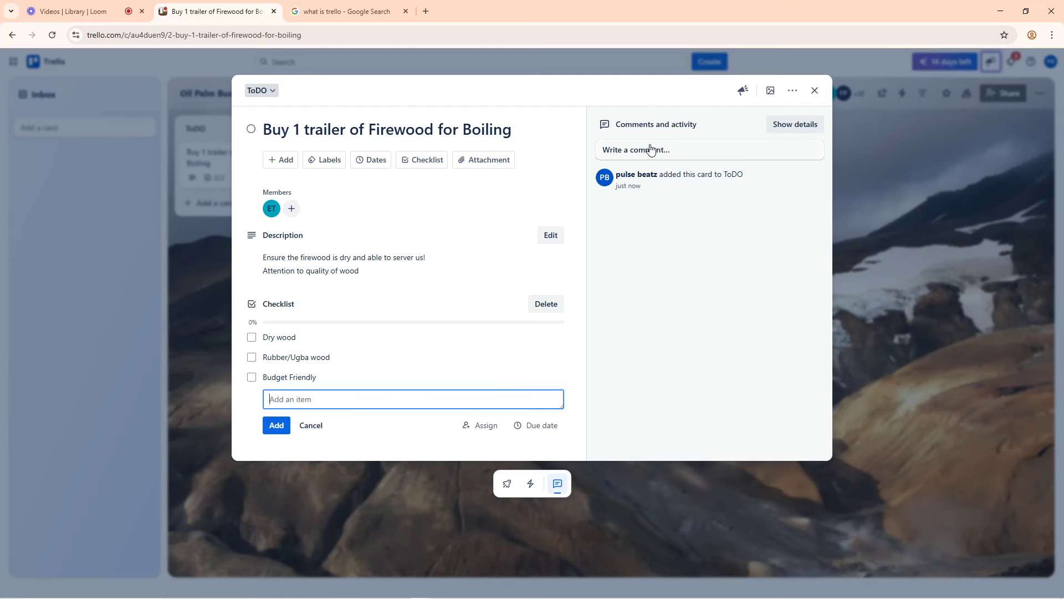
pyautogui.click(814, 90)
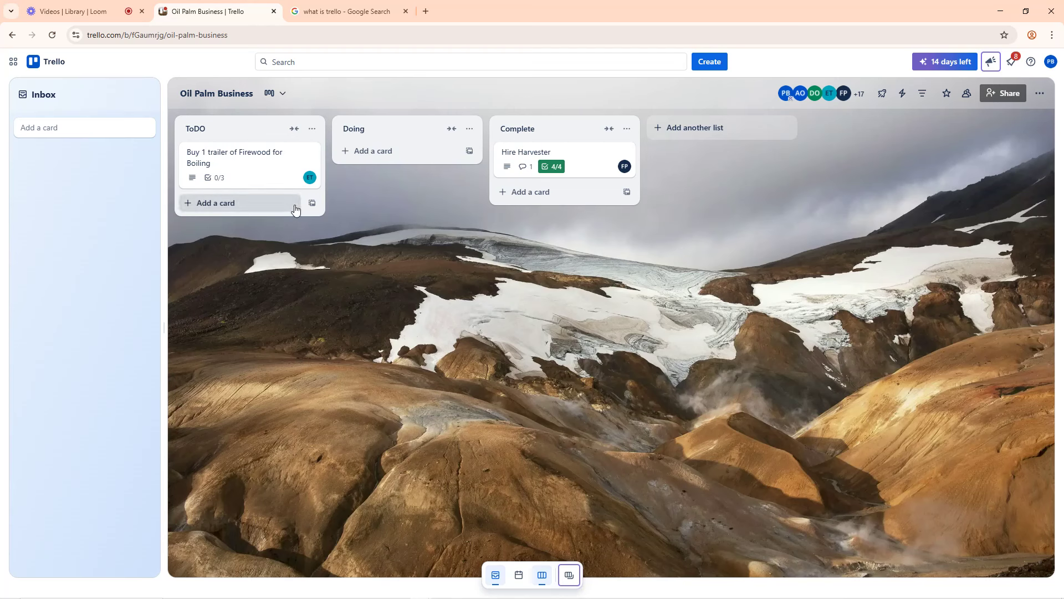
# Reopen the firewood card, assign the board member with initials IO as well, and close the card
pyautogui.click(253, 160)
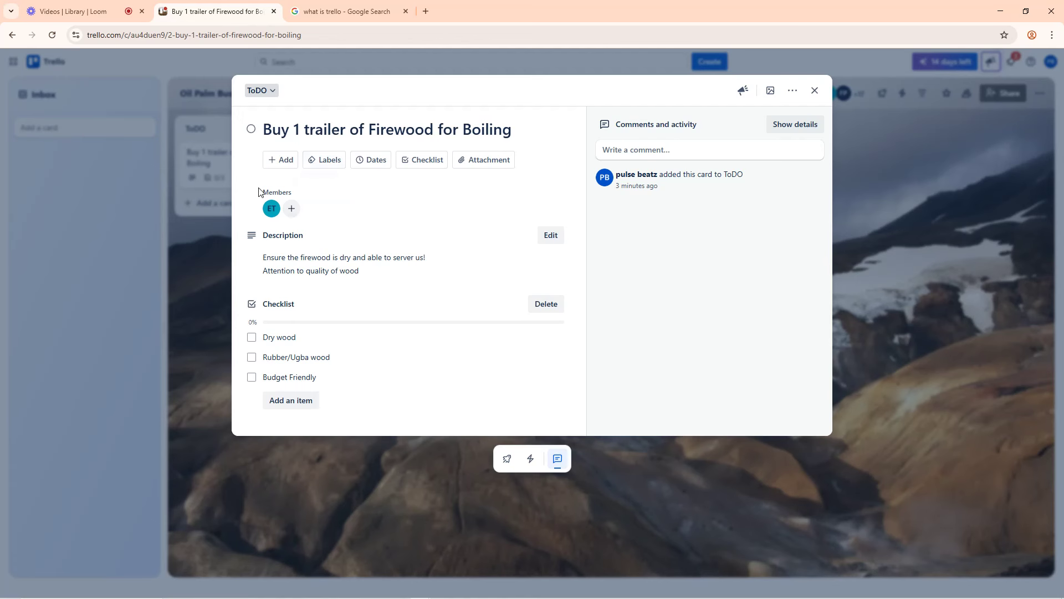
pyautogui.click(291, 209)
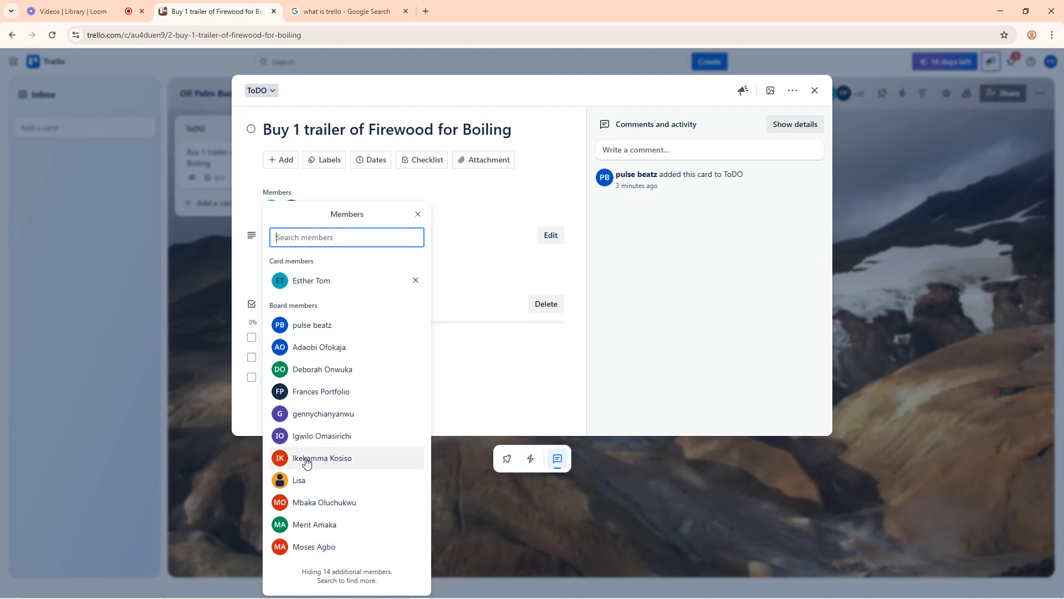
pyautogui.click(305, 437)
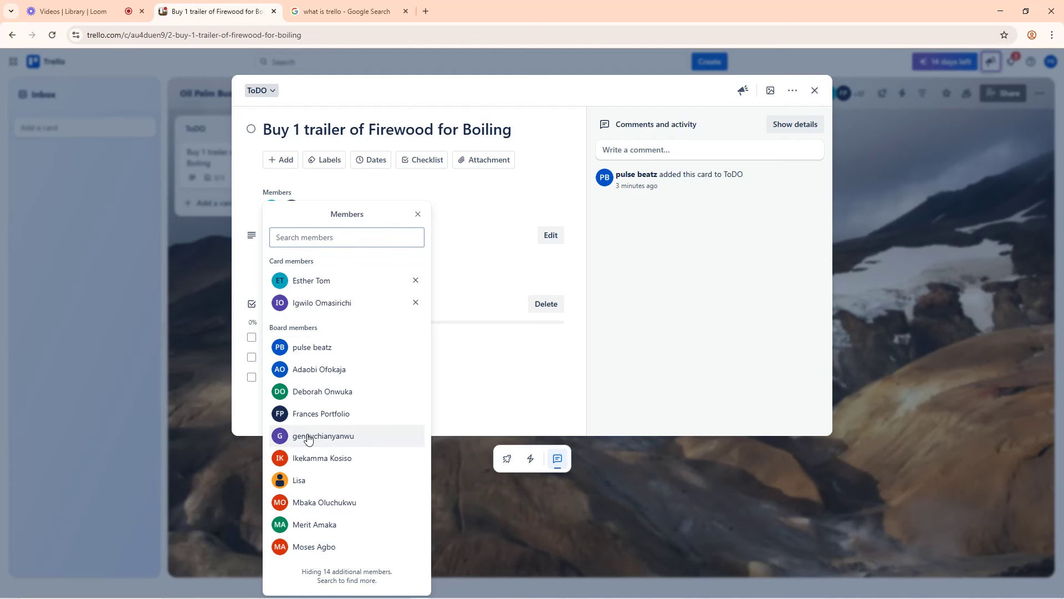
pyautogui.click(468, 190)
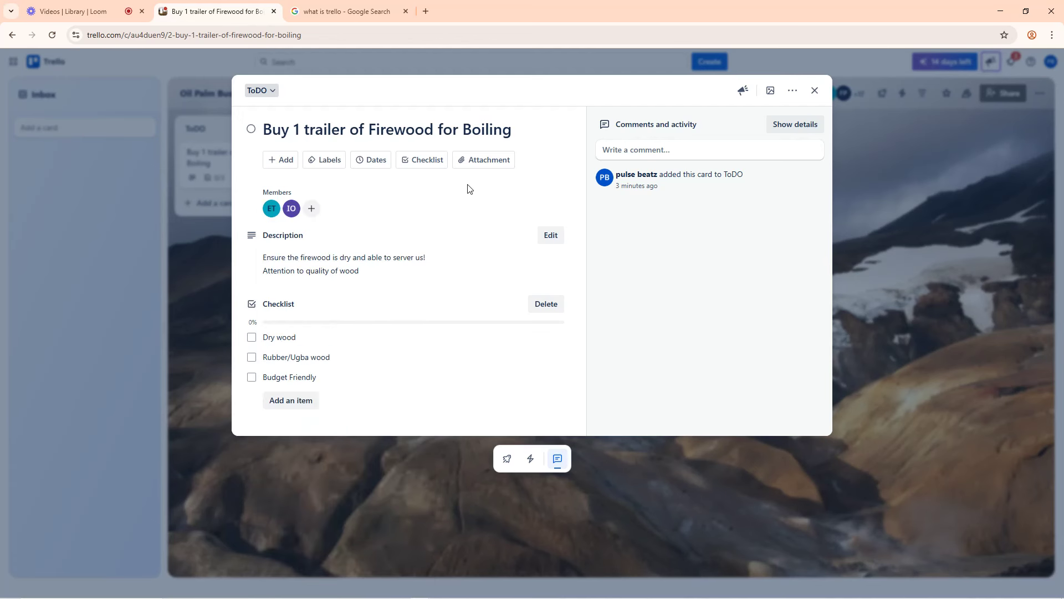
pyautogui.click(814, 91)
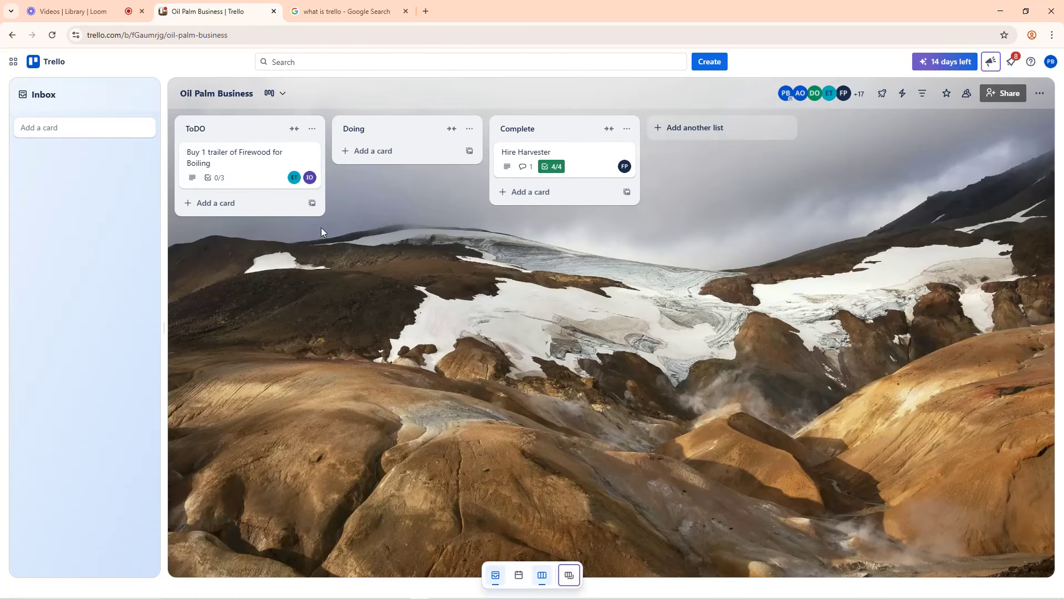
# Check off "Dry wood" in the firewood card's checklist, and read the comment about the location before closing the card
pyautogui.click(220, 161)
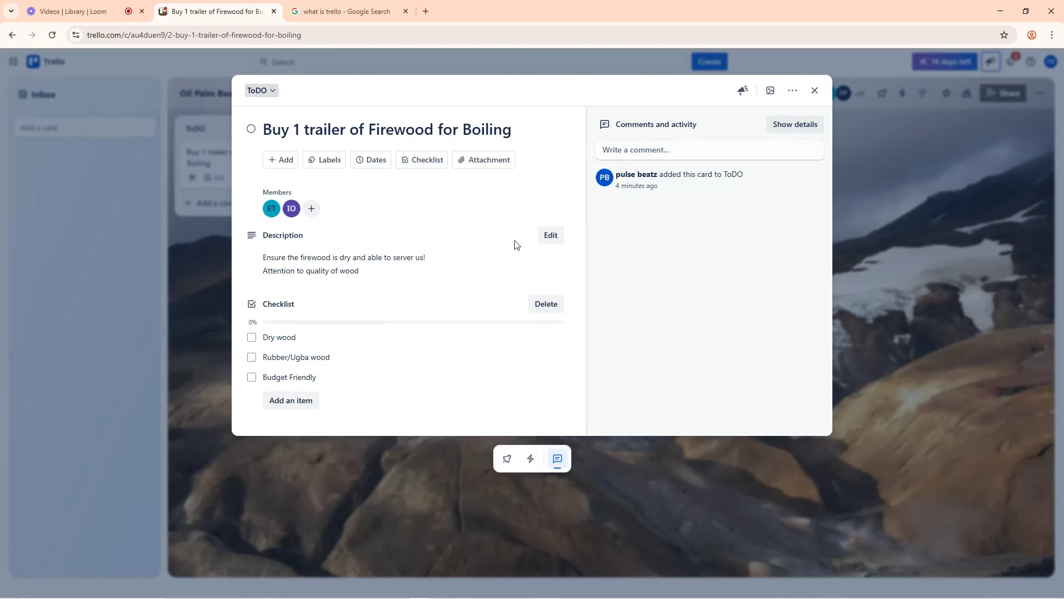
pyautogui.click(253, 337)
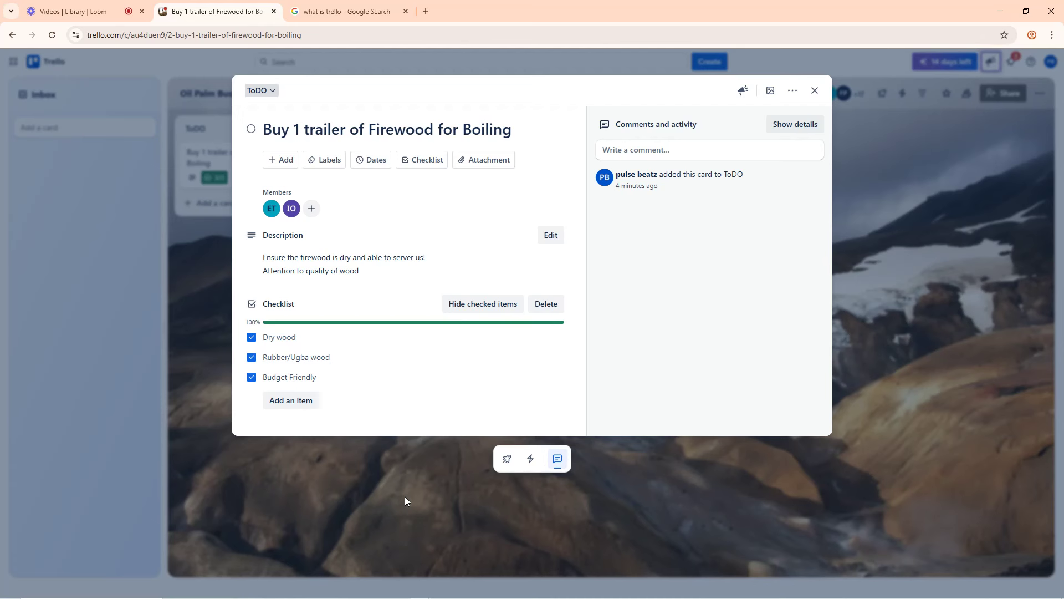
pyautogui.click(654, 151)
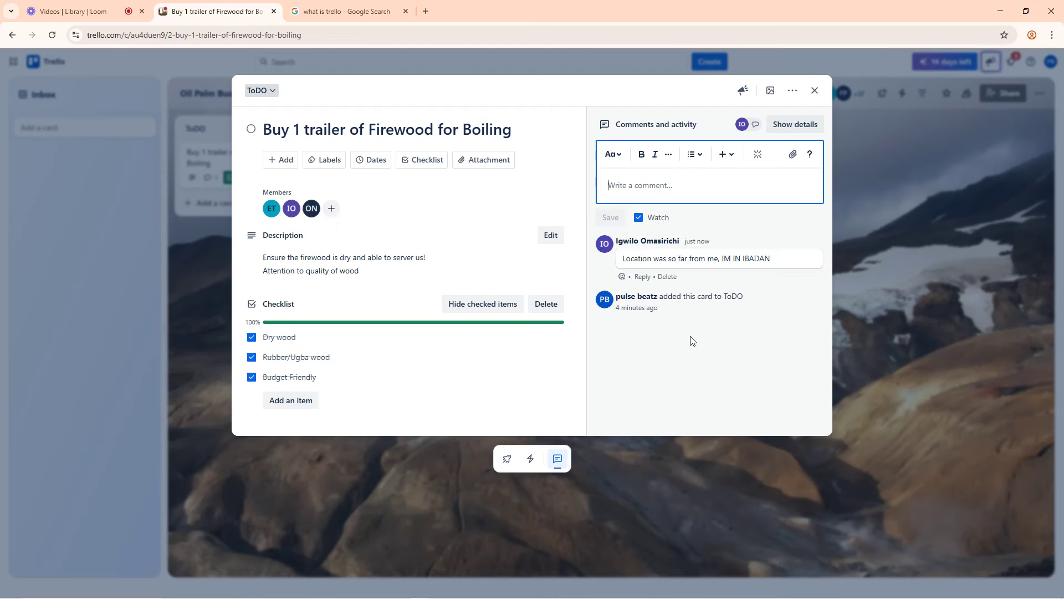
pyautogui.click(663, 338)
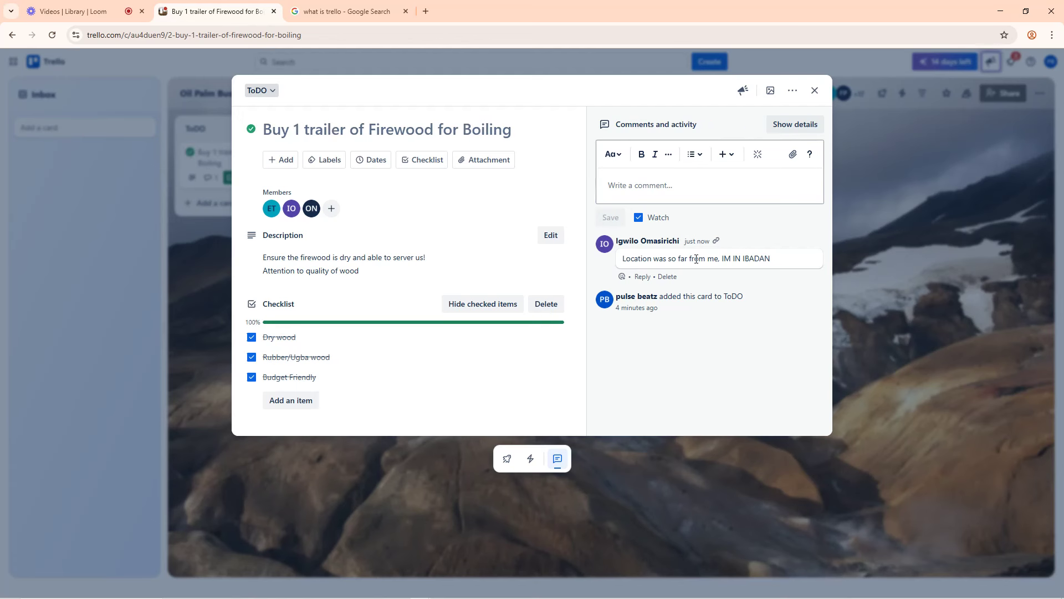
pyautogui.moveTo(775, 262); pyautogui.dragTo(621, 262)
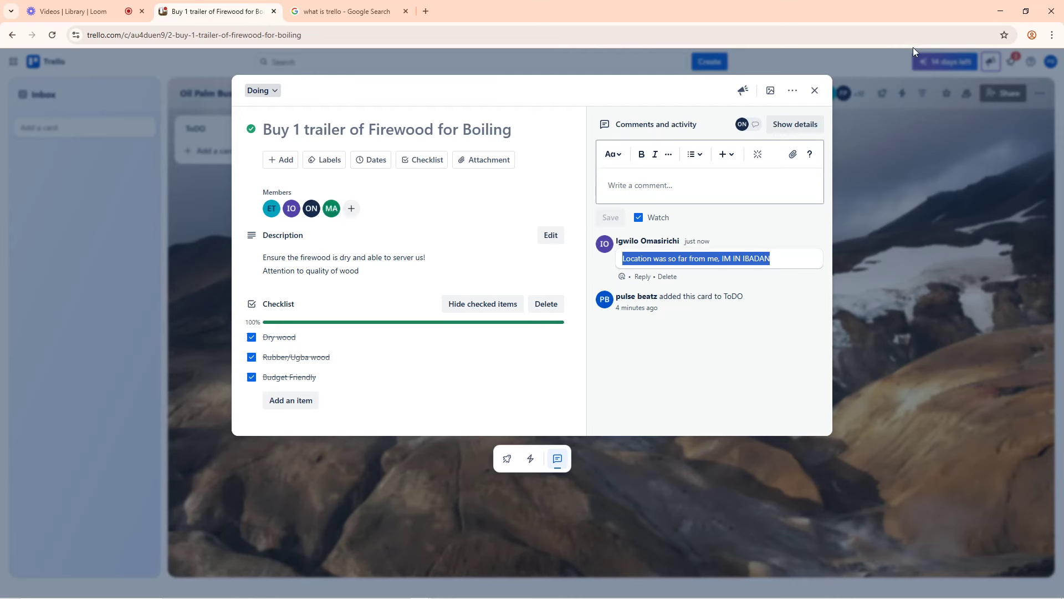
pyautogui.click(815, 90)
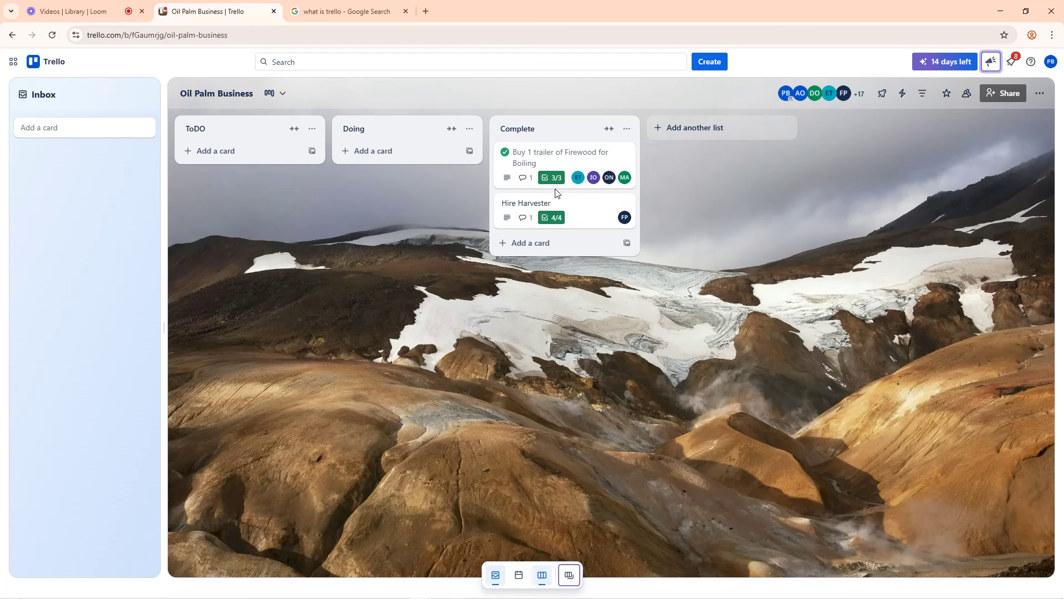
# Move the Hire Harvester card to Doing and back to the Complete list, and mark it complete
pyautogui.moveTo(570, 219); pyautogui.dragTo(380, 157)
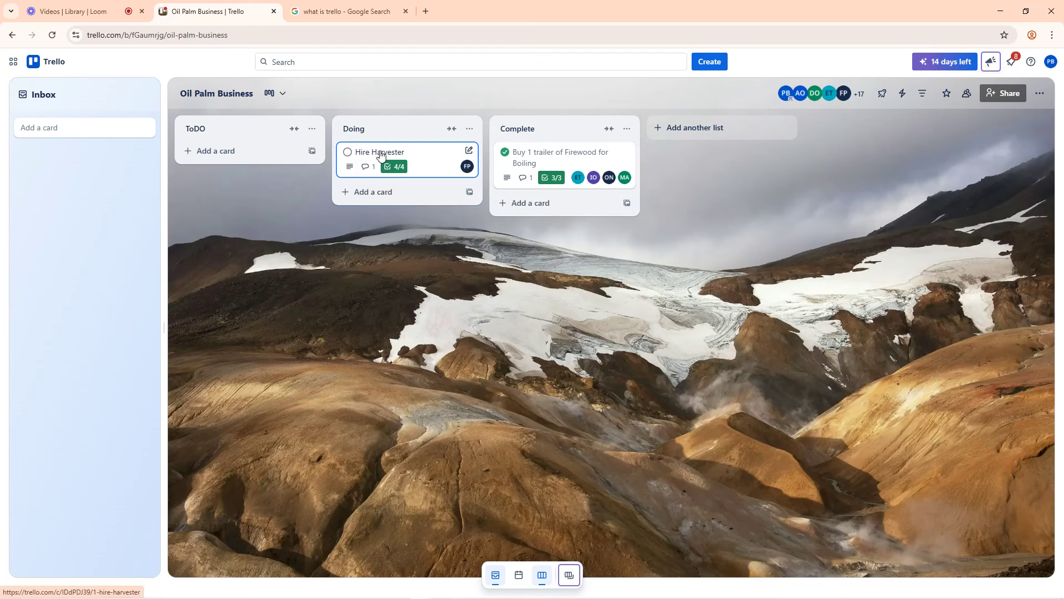
pyautogui.moveTo(380, 155); pyautogui.dragTo(527, 204)
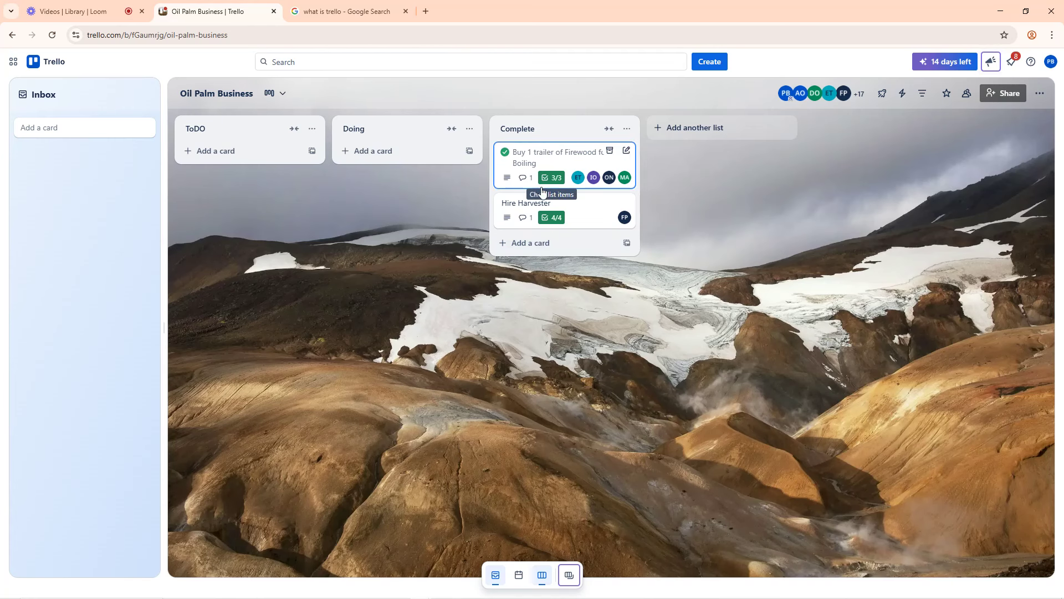
pyautogui.click(505, 203)
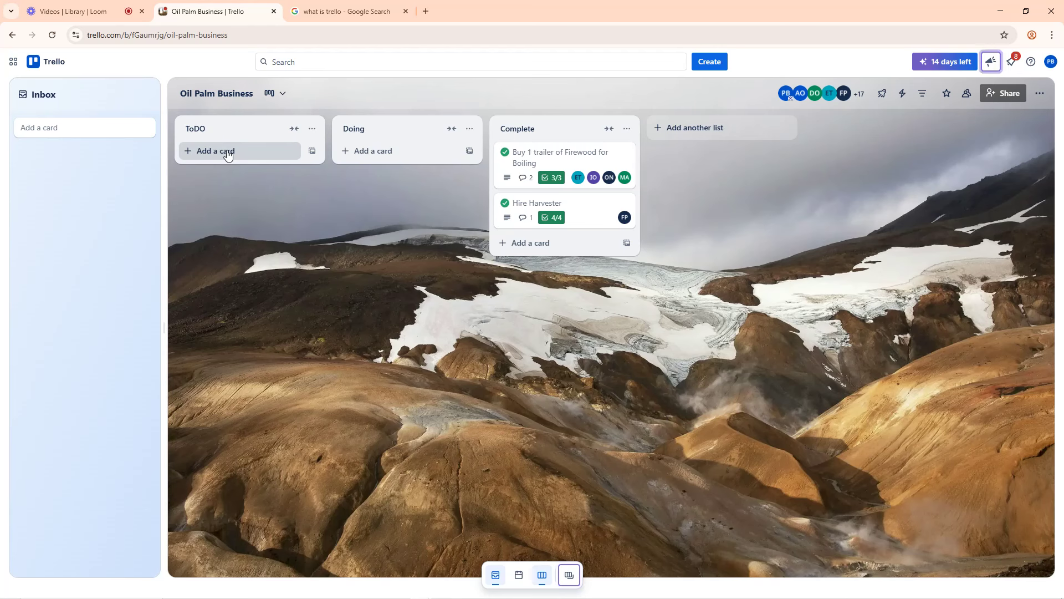
# Add a card titled "Dehusk the Palmnuts" to the ToDO list
pyautogui.click(227, 156)
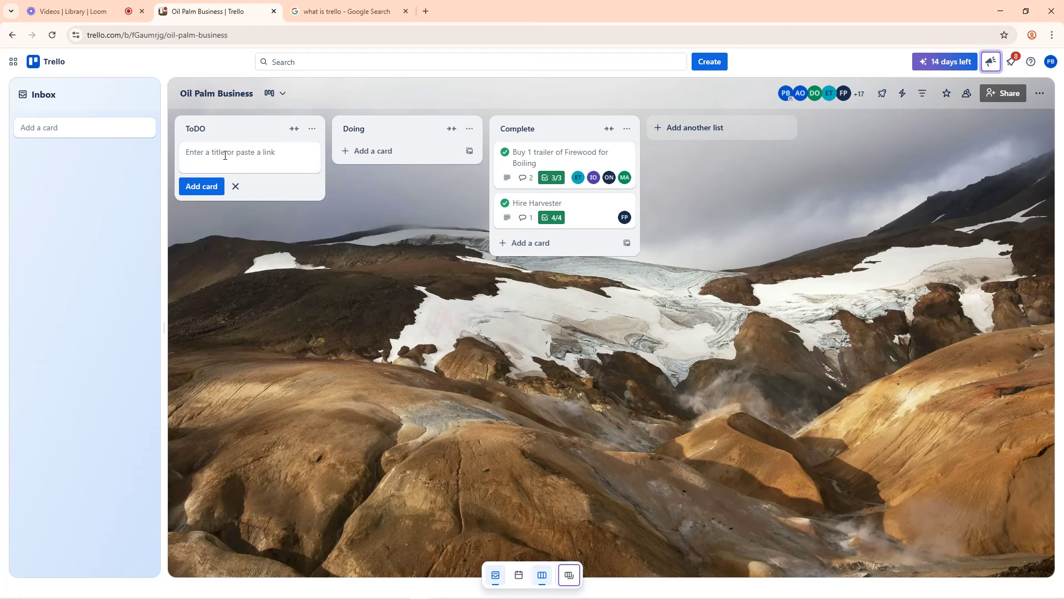
pyautogui.write('D')
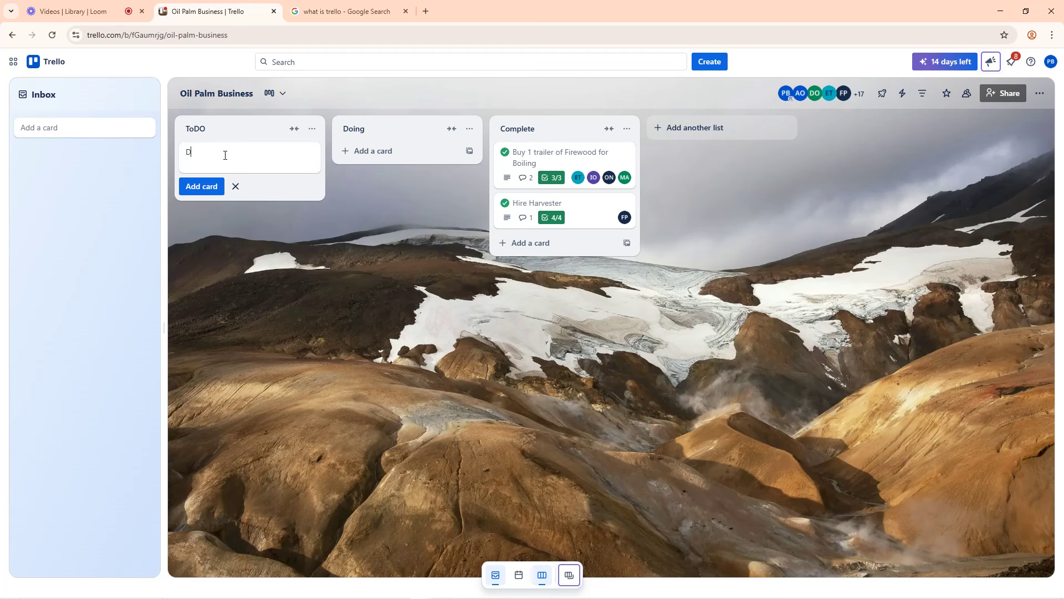
pyautogui.write('ehusk the Palmnuts')
pyautogui.click(204, 187)
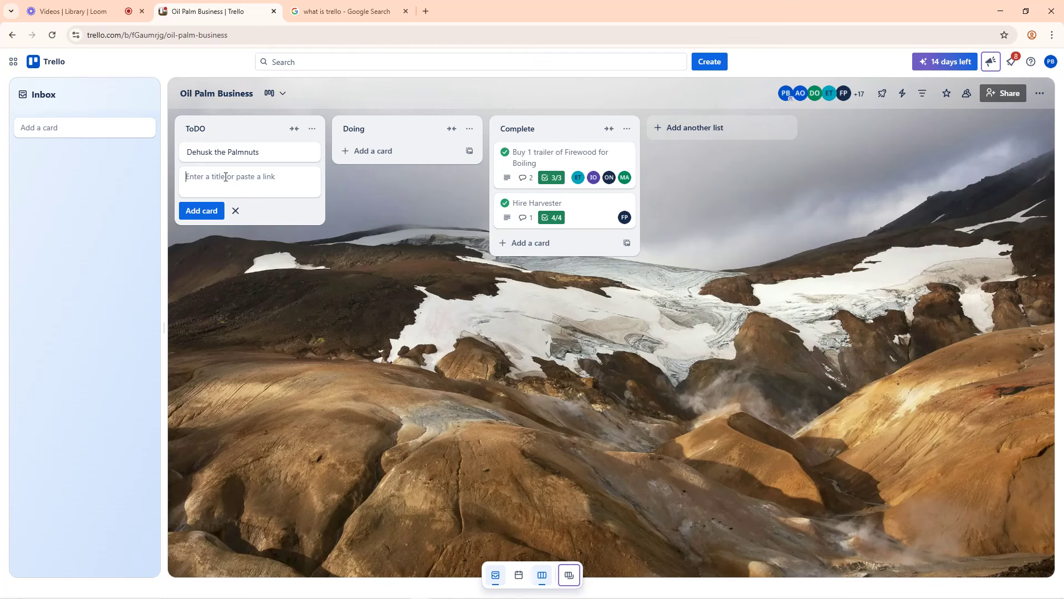
pyautogui.click(80, 6)
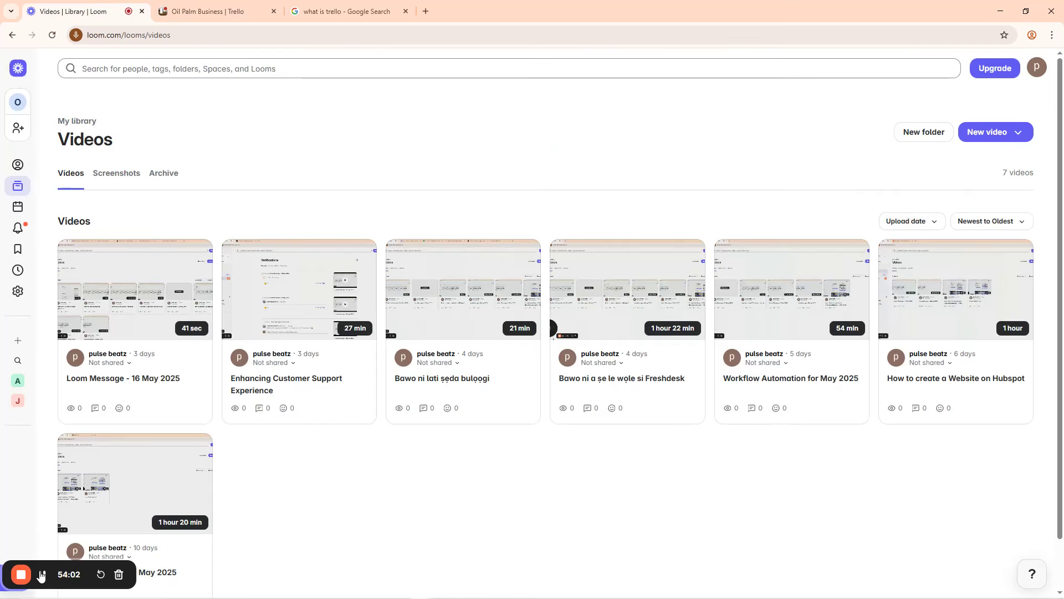
pyautogui.click(207, 11)
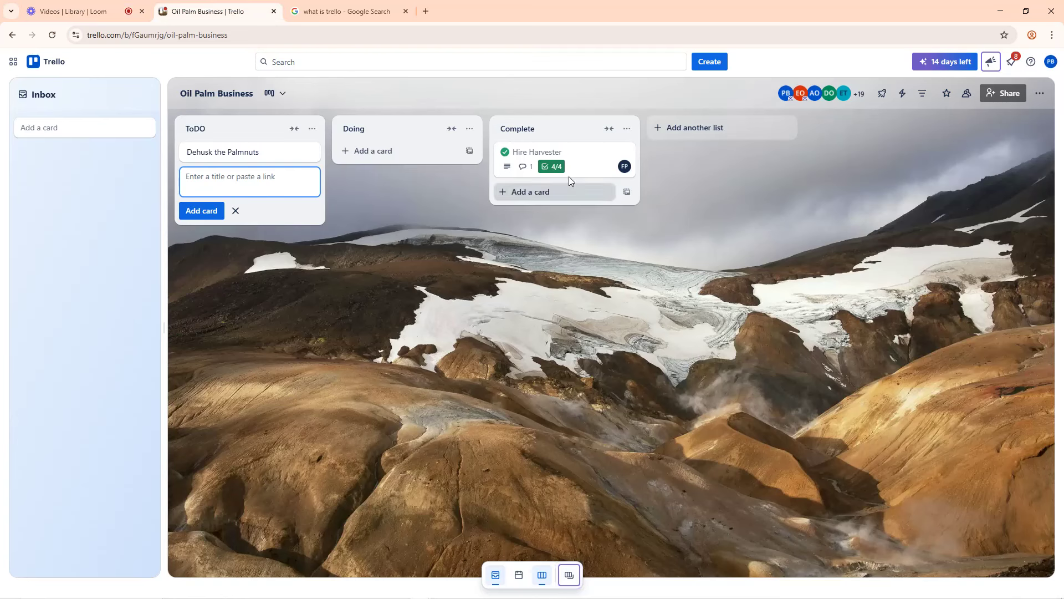
# View the unread notifications and the full list of board members, and open the board's menu
pyautogui.click(1013, 64)
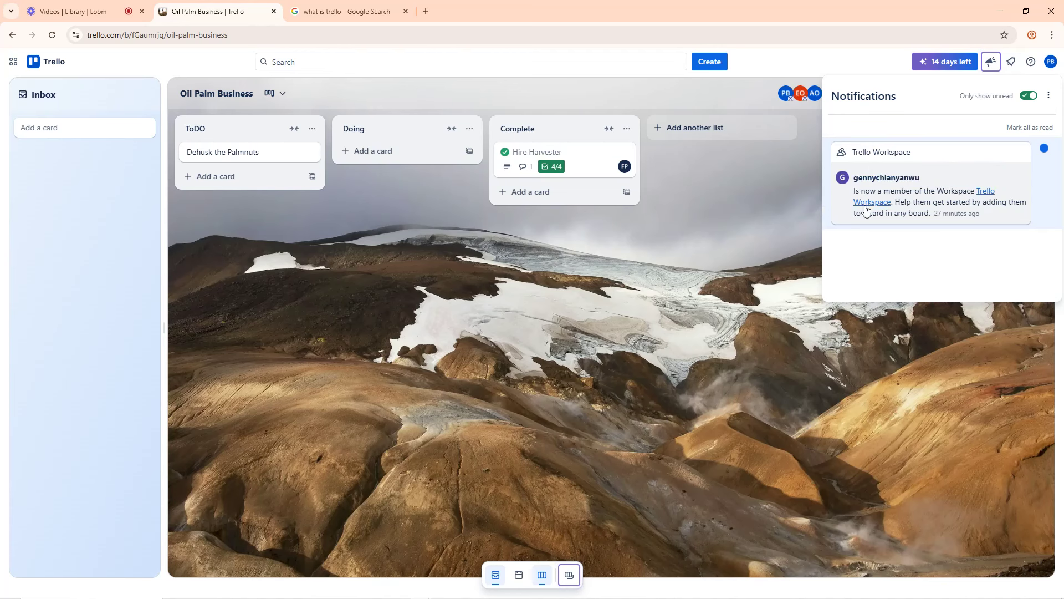
pyautogui.click(810, 167)
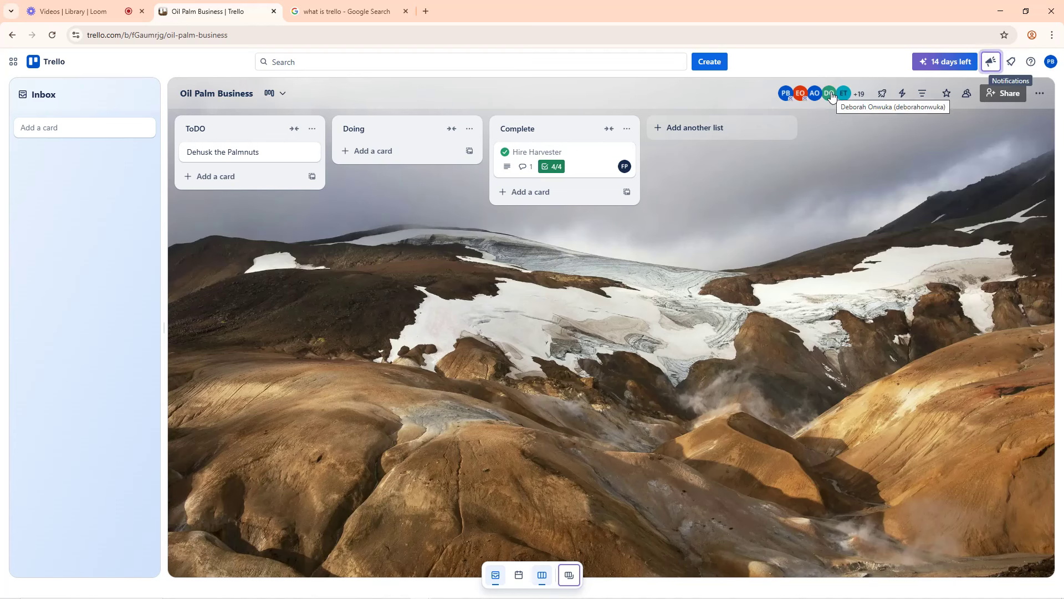
pyautogui.click(831, 94)
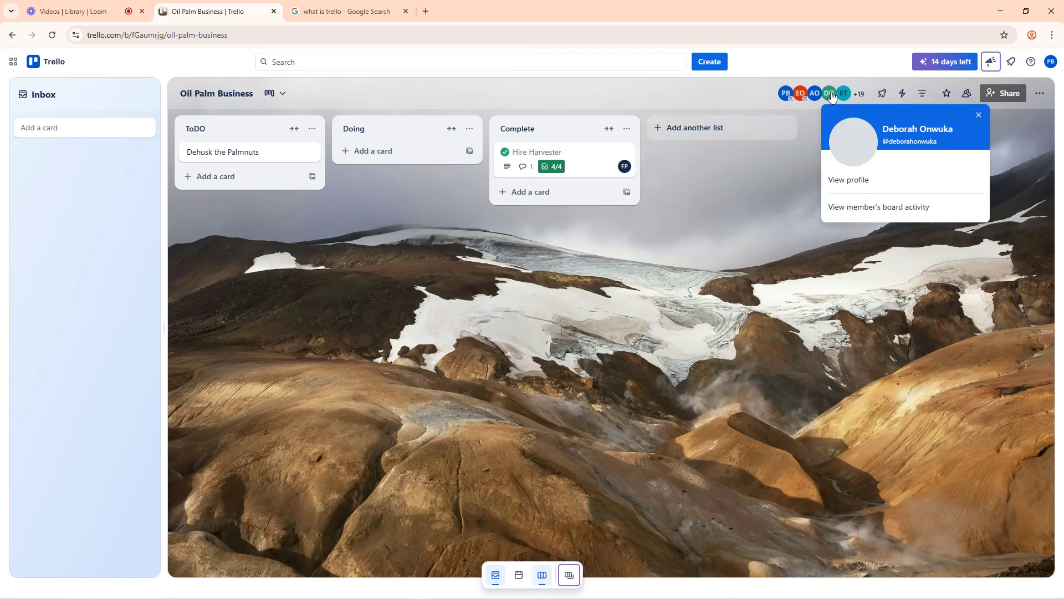
pyautogui.click(860, 94)
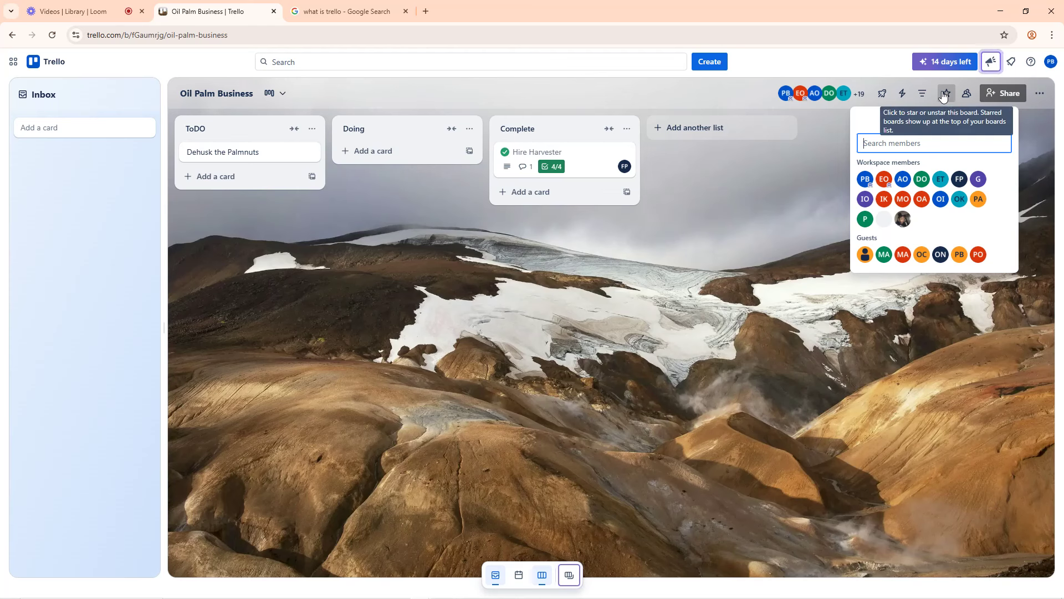
pyautogui.click(660, 100)
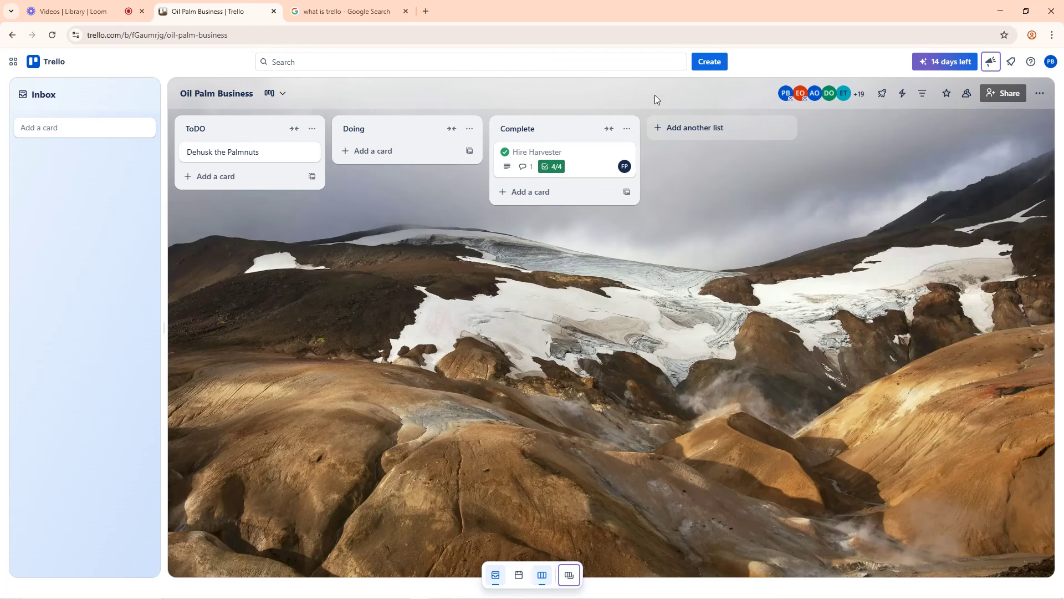
pyautogui.click(1038, 92)
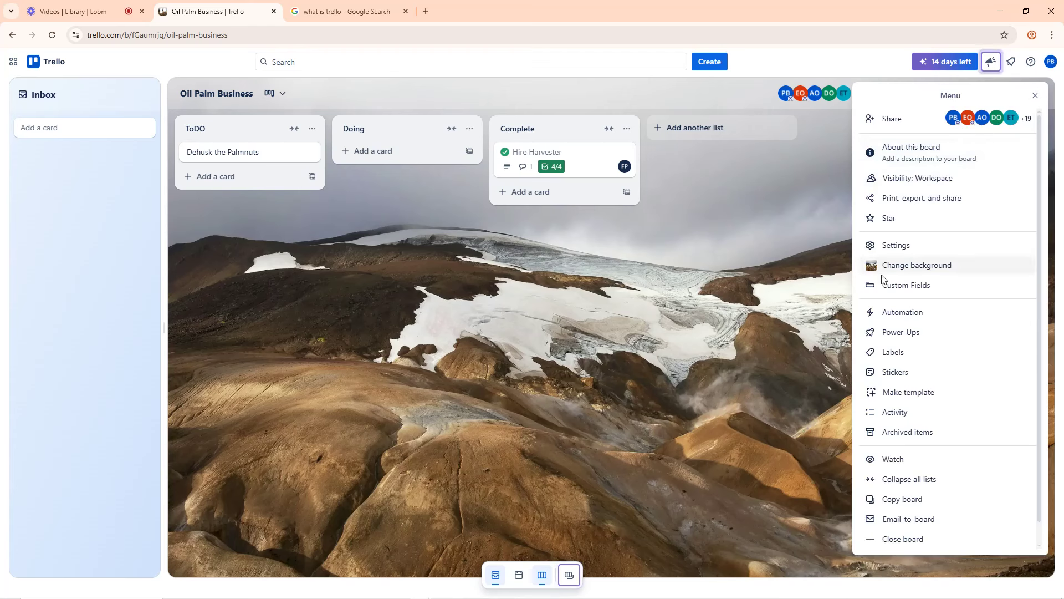
# Reopen the notifications, view their settings, and turn off the option to show only unread ones
pyautogui.click(1012, 63)
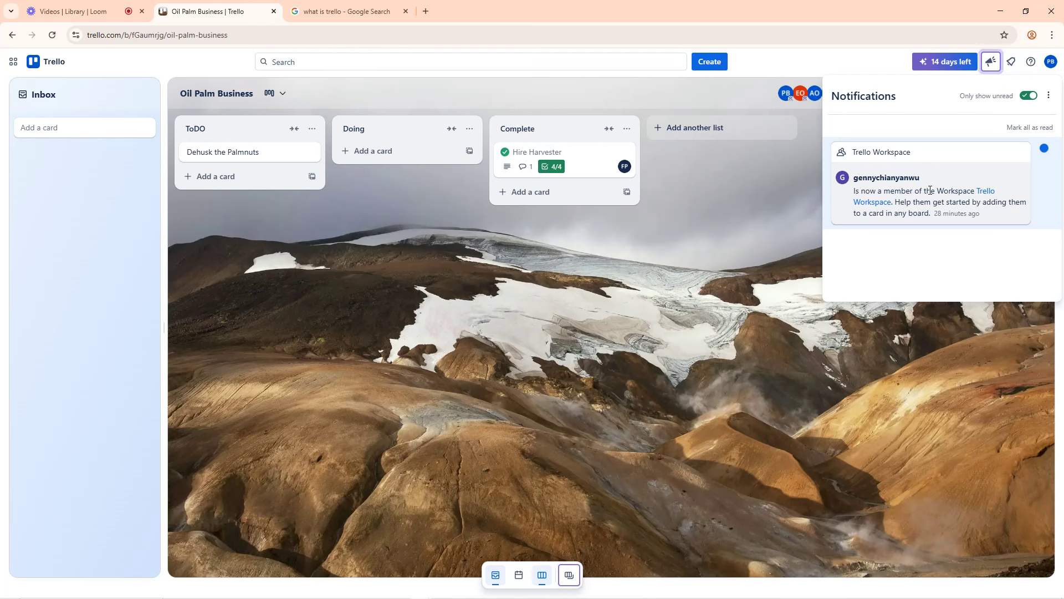
pyautogui.click(864, 178)
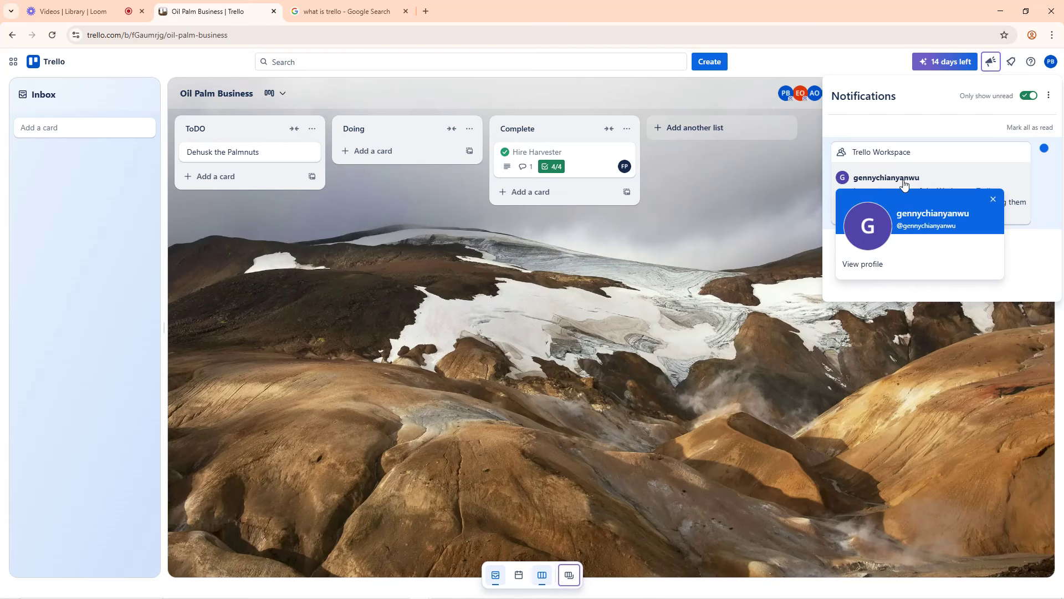
pyautogui.click(1048, 97)
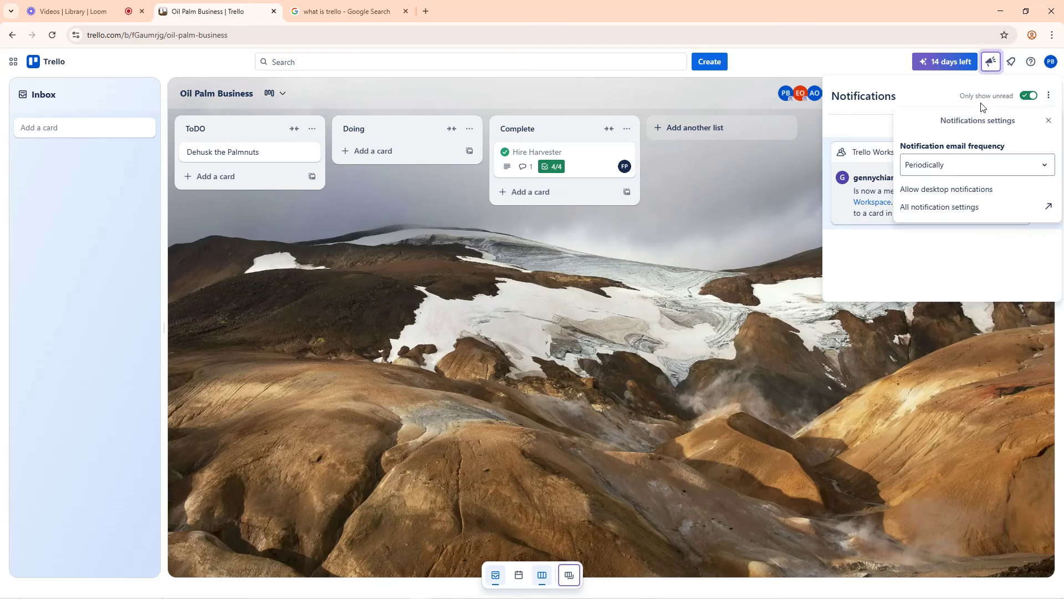
pyautogui.click(1028, 96)
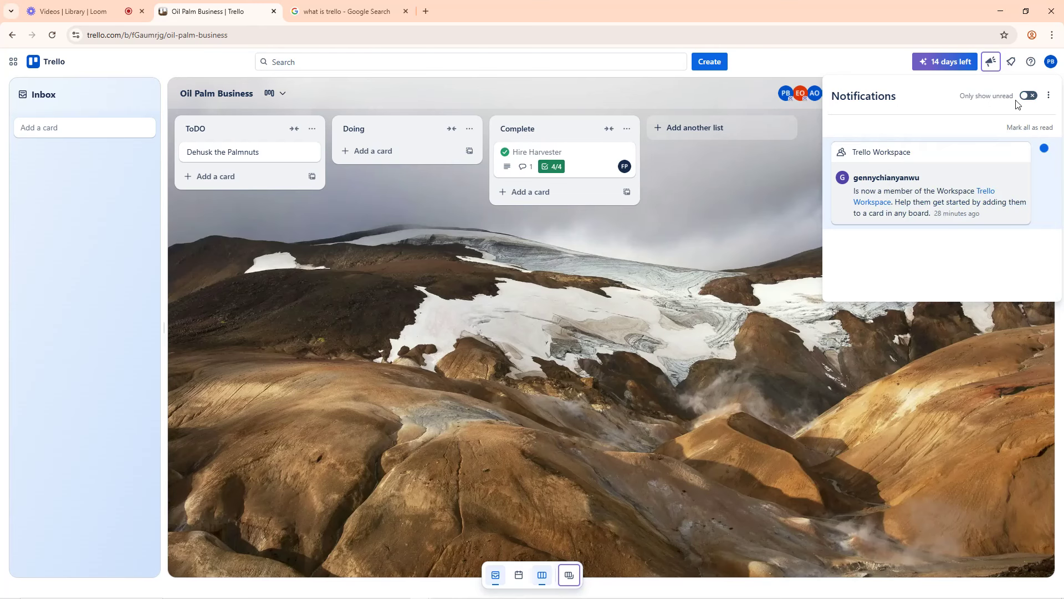
# Look through the full list of notifications about members gaining access to the board, and close the notifications
pyautogui.scroll(-15, 887, 317)
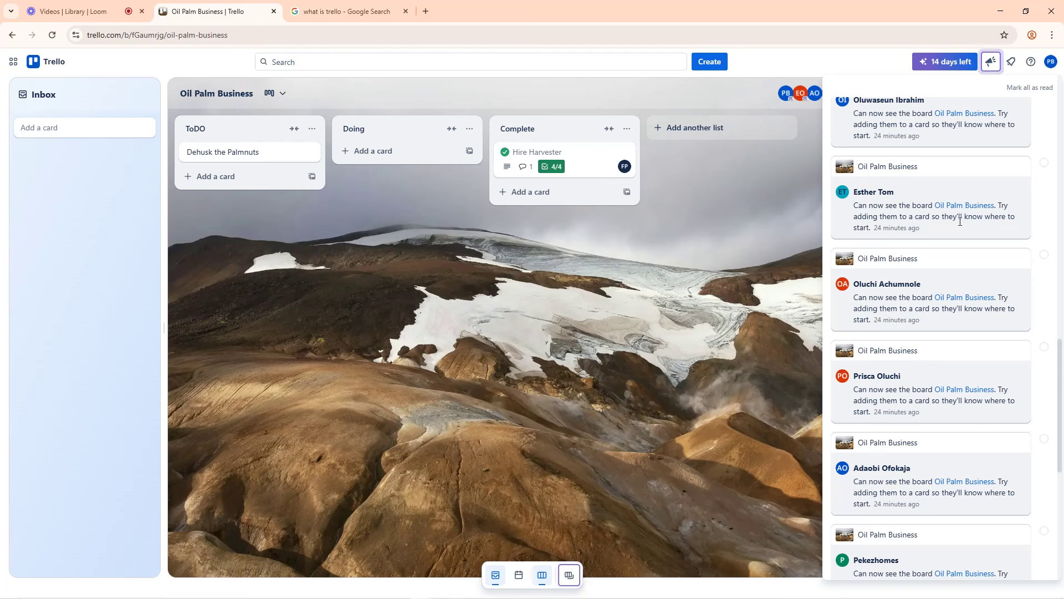
pyautogui.scroll(-7, 909, 377)
pyautogui.scroll(8, 907, 388)
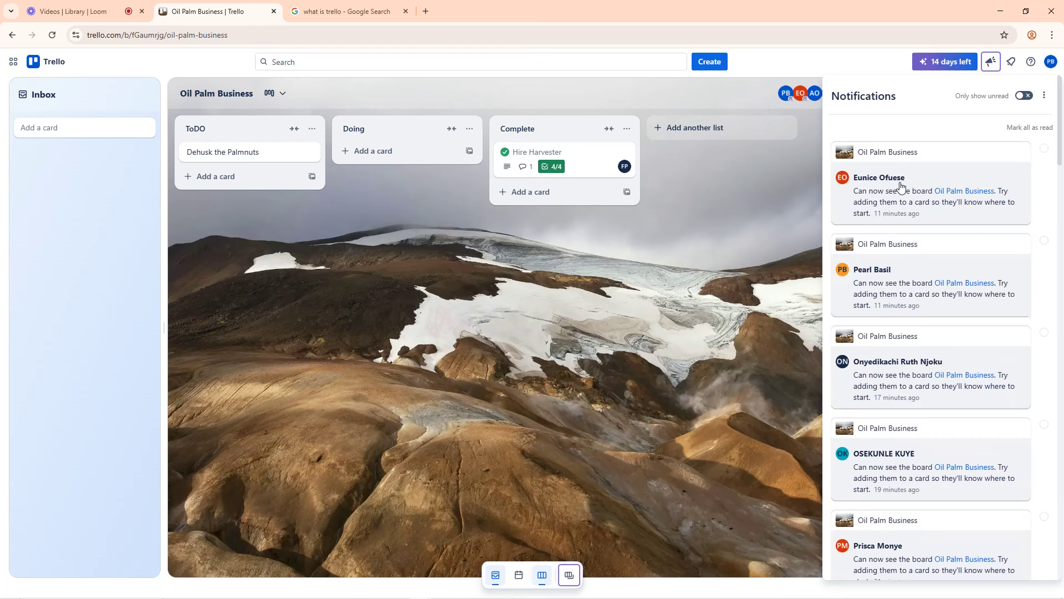
pyautogui.click(717, 162)
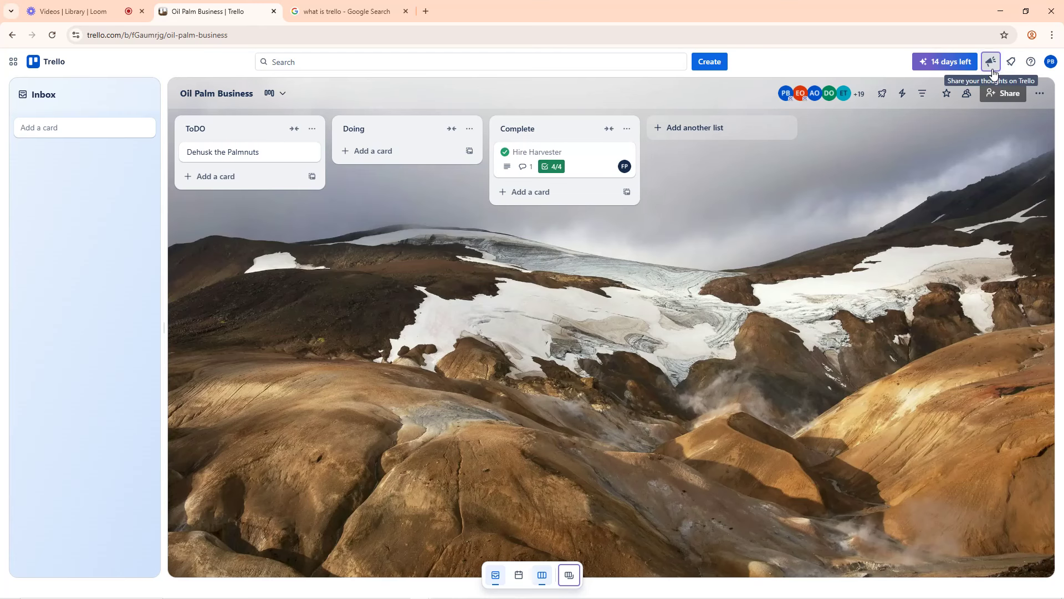
# Switch to the Loom video library, return to the Trello board, and close the Google Drive Power-Up page
pyautogui.click(100, 6)
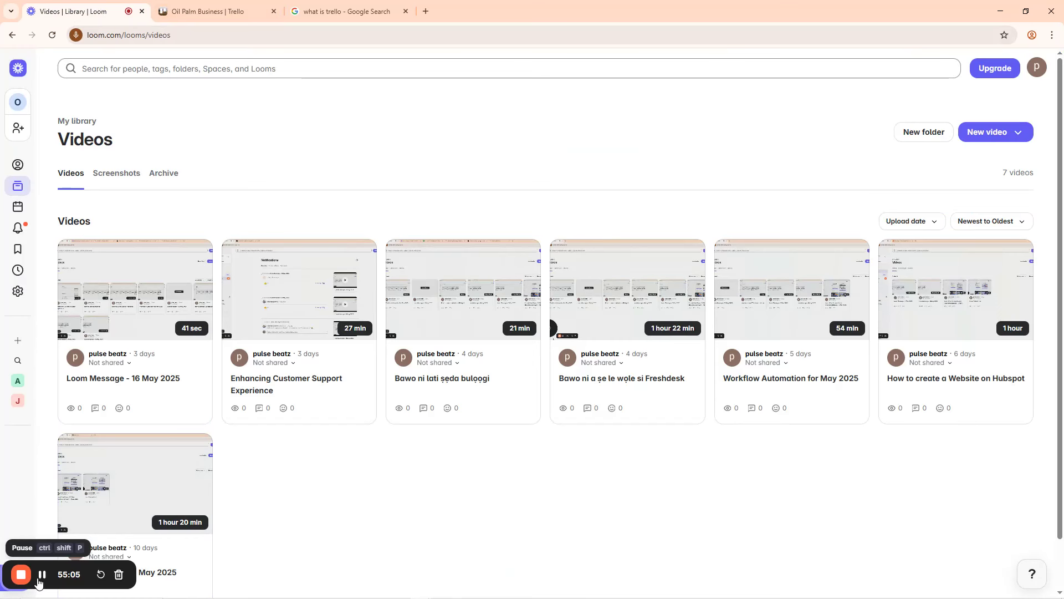
pyautogui.click(208, 11)
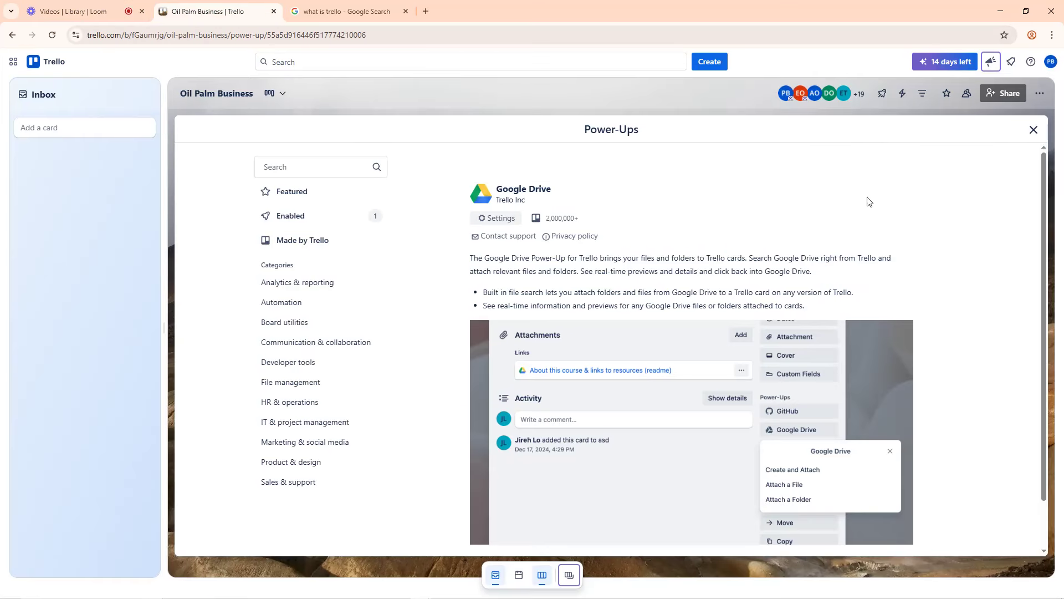
pyautogui.click(1033, 130)
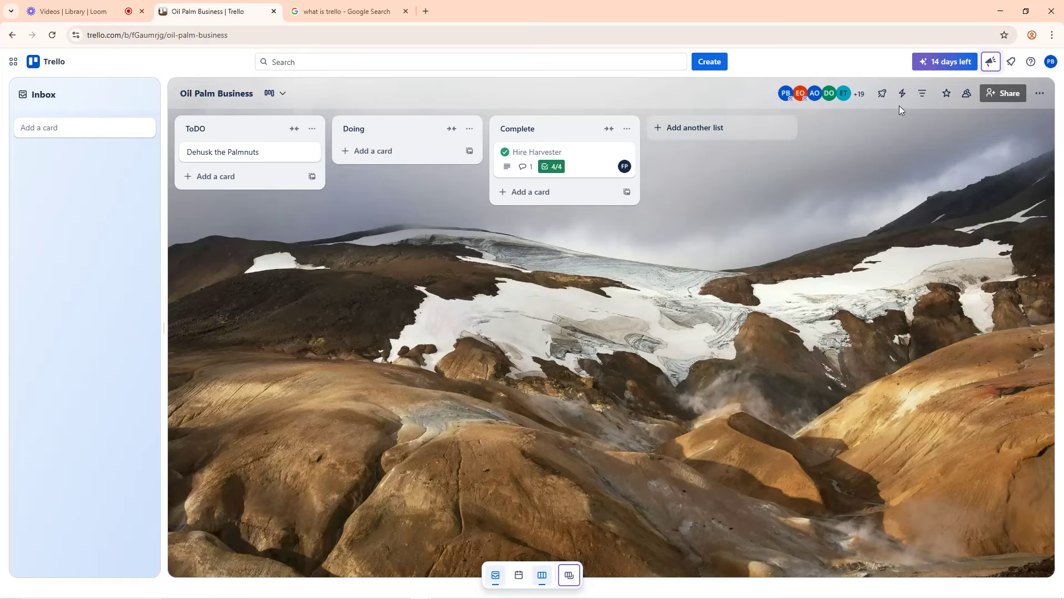
# View the board's enabled Power-Ups and browse the featured and other Power-Ups available to add
pyautogui.click(882, 99)
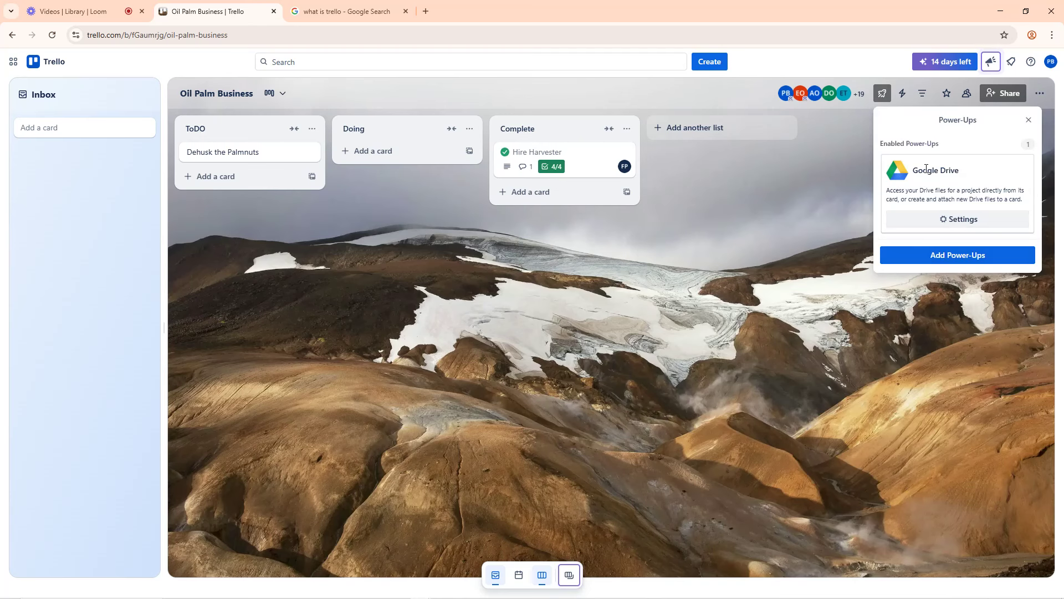
pyautogui.click(947, 261)
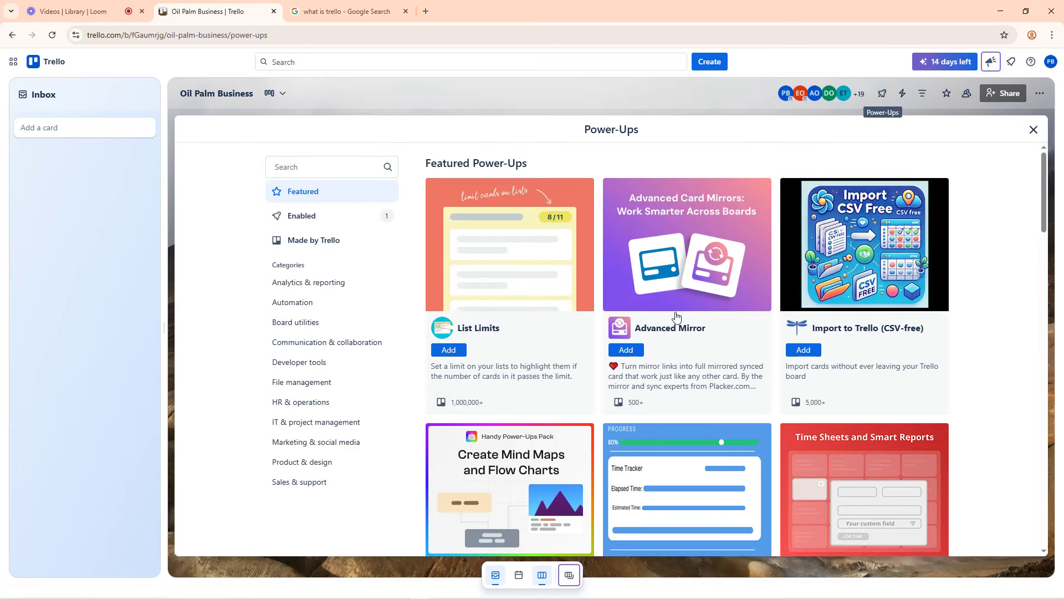
pyautogui.scroll(-20, 654, 380)
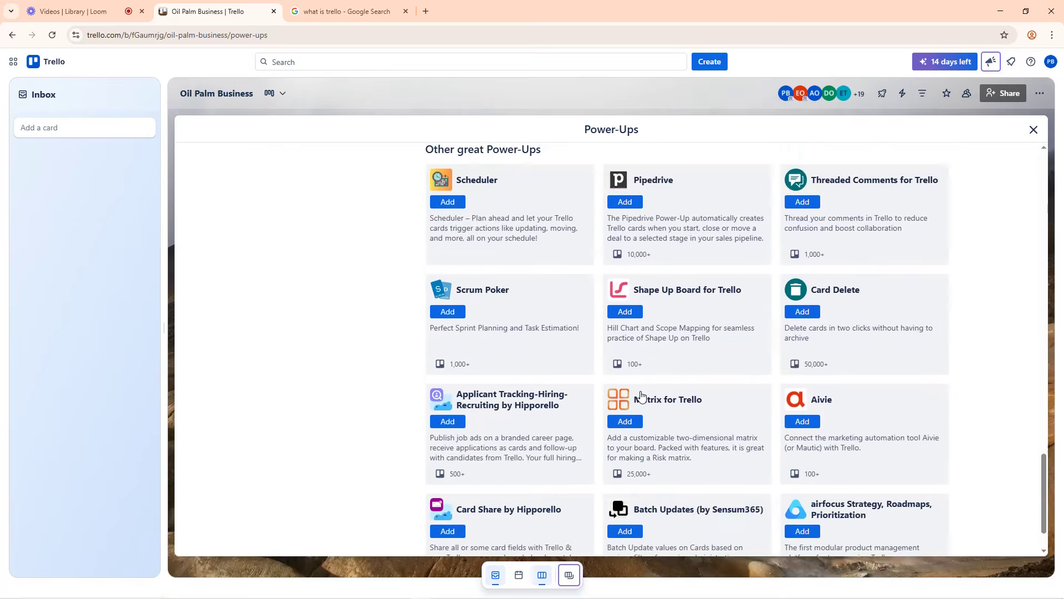
# Search the Power-Ups directory for "calcula" and "dropbo", and clear the search
pyautogui.scroll(20, 641, 396)
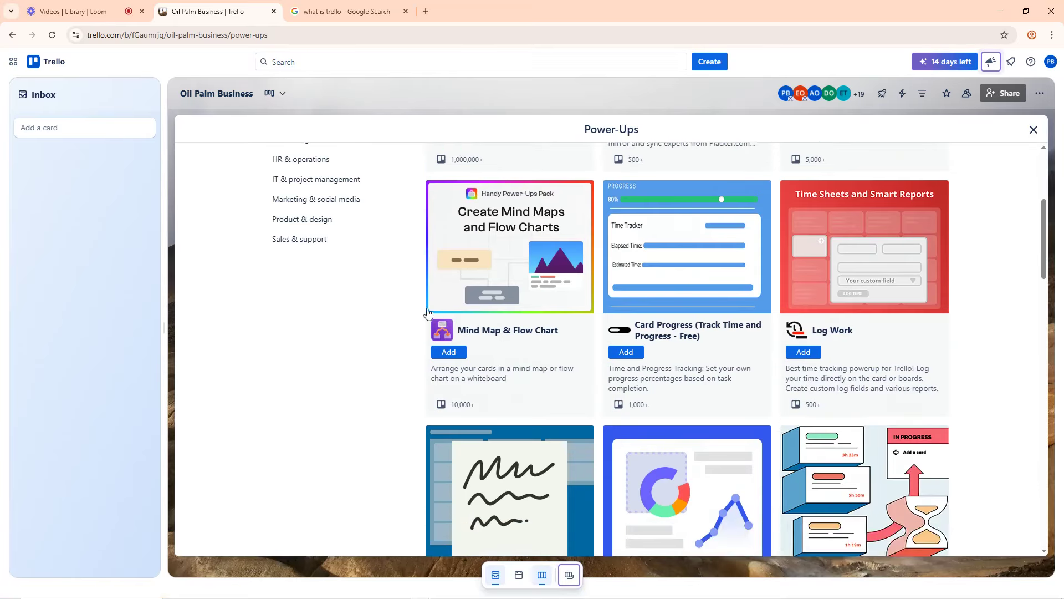
pyautogui.click(310, 167)
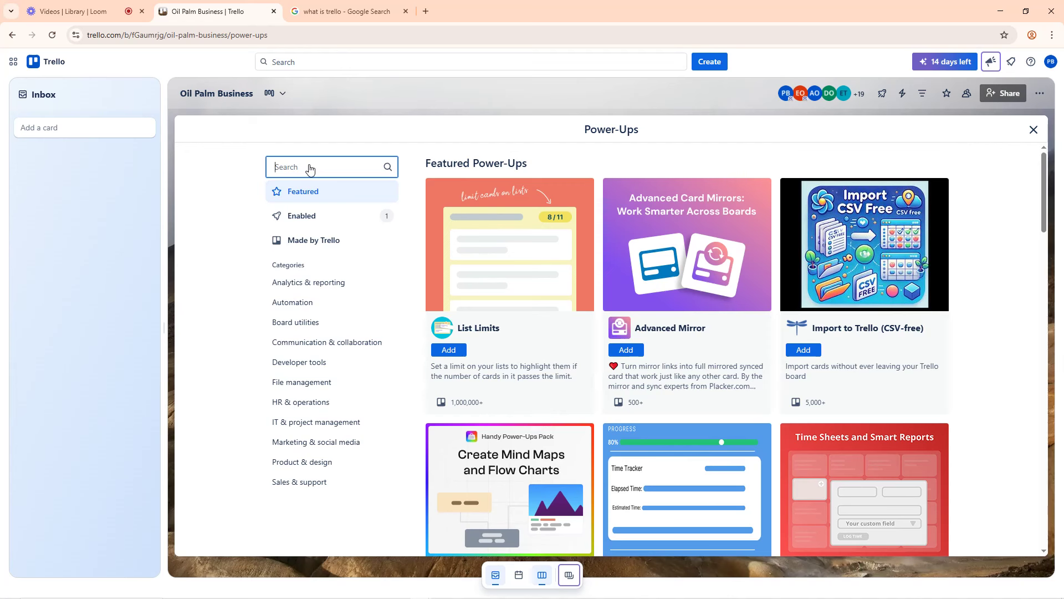
pyautogui.write('calcula')
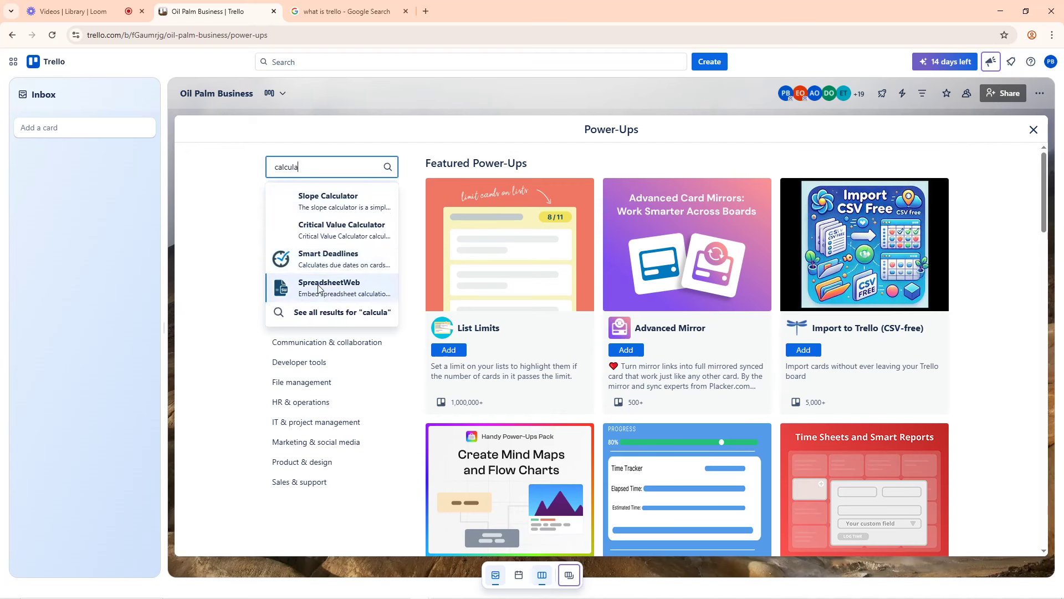
pyautogui.hotkey('ctrl', 'a')
pyautogui.write('dr')
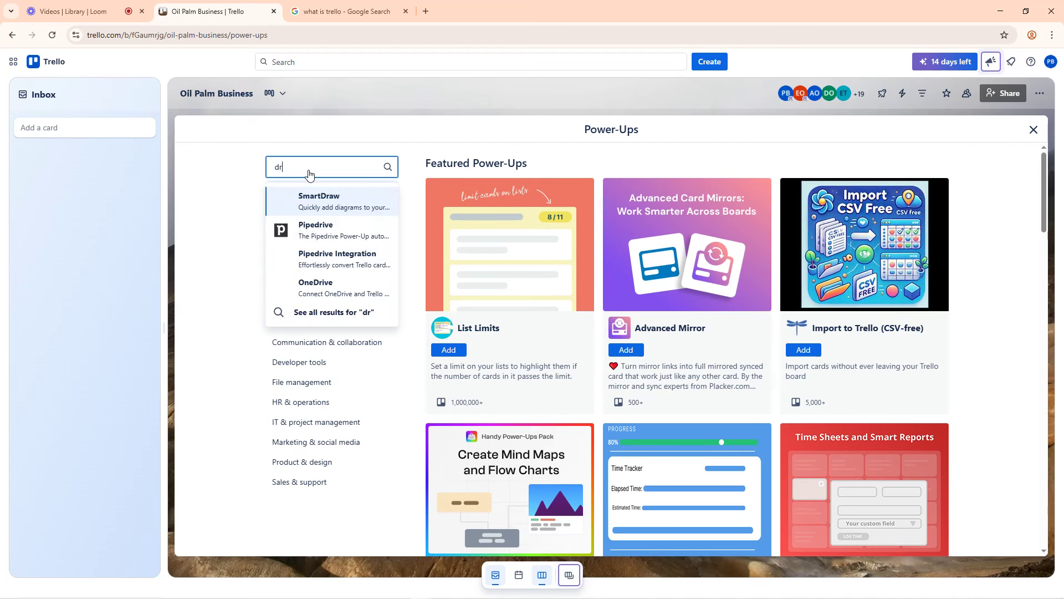
pyautogui.write('opbo')
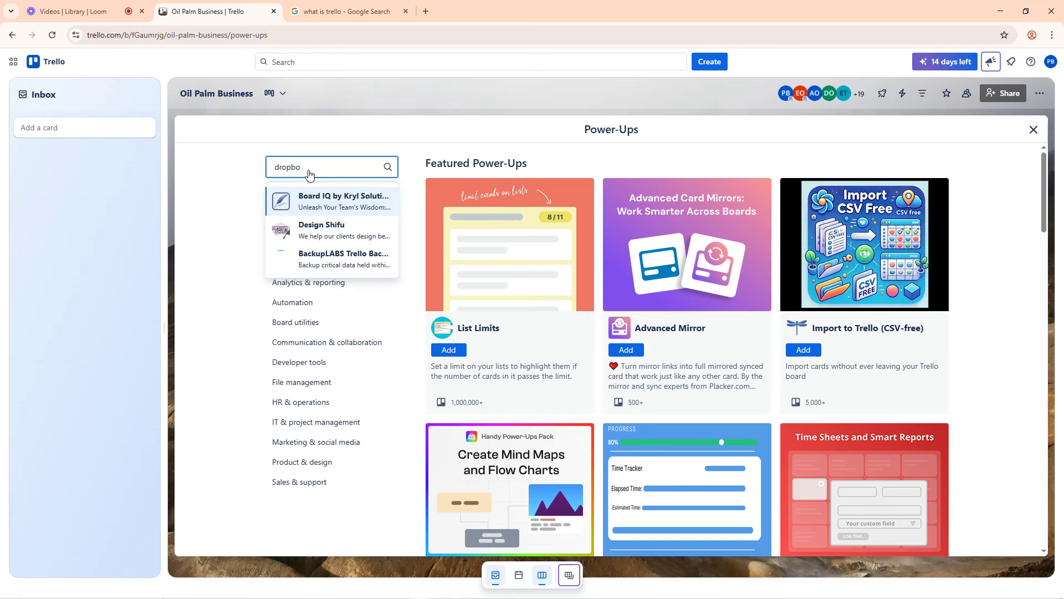
pyautogui.hotkey('ctrl', 'a')
pyautogui.press('BackSpace')
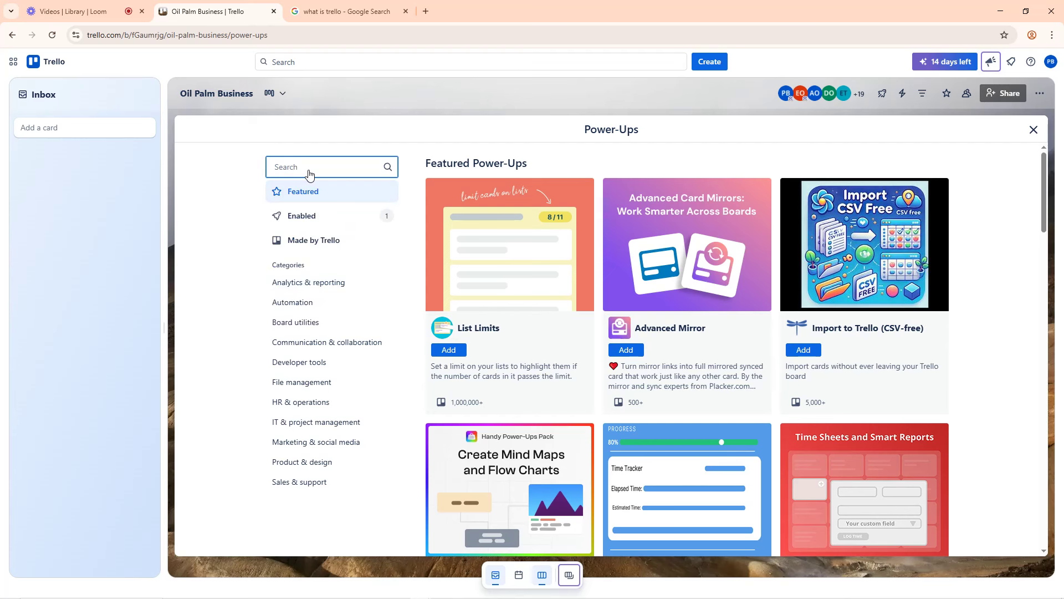
# Find the HubSpot Integration Power-Up by searching for "hubspot", add it to the board and close the directory
pyautogui.write('hubspot')
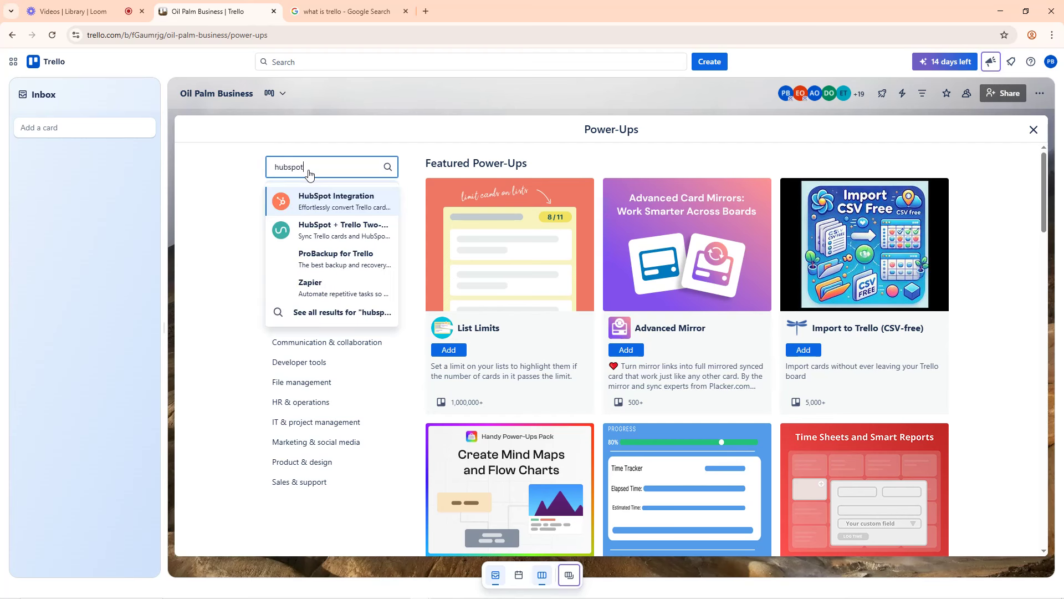
pyautogui.click(330, 207)
pyautogui.click(491, 216)
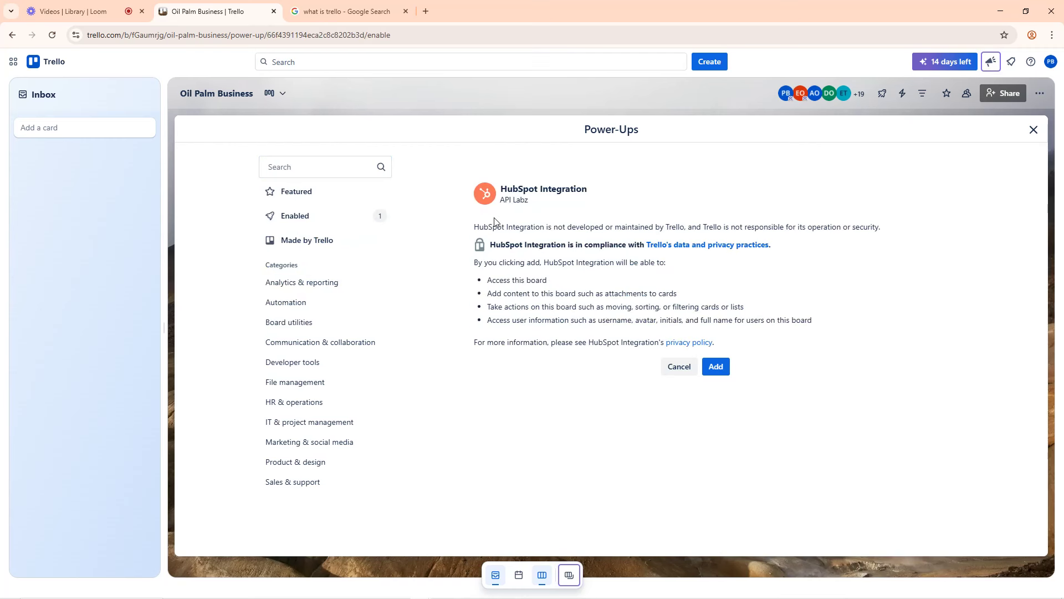
pyautogui.click(715, 367)
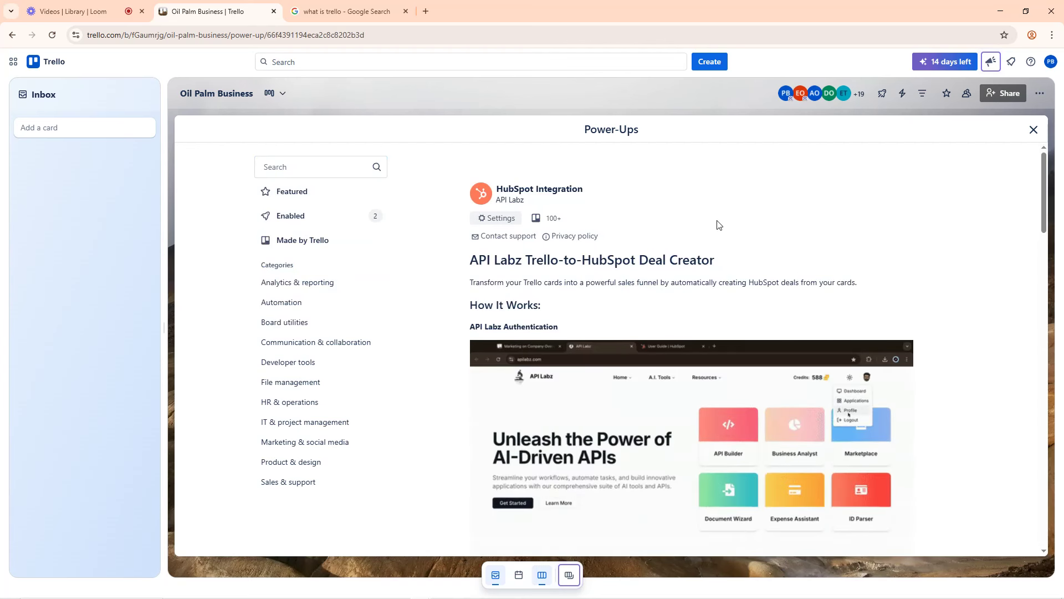
pyautogui.click(1033, 131)
pyautogui.click(72, 11)
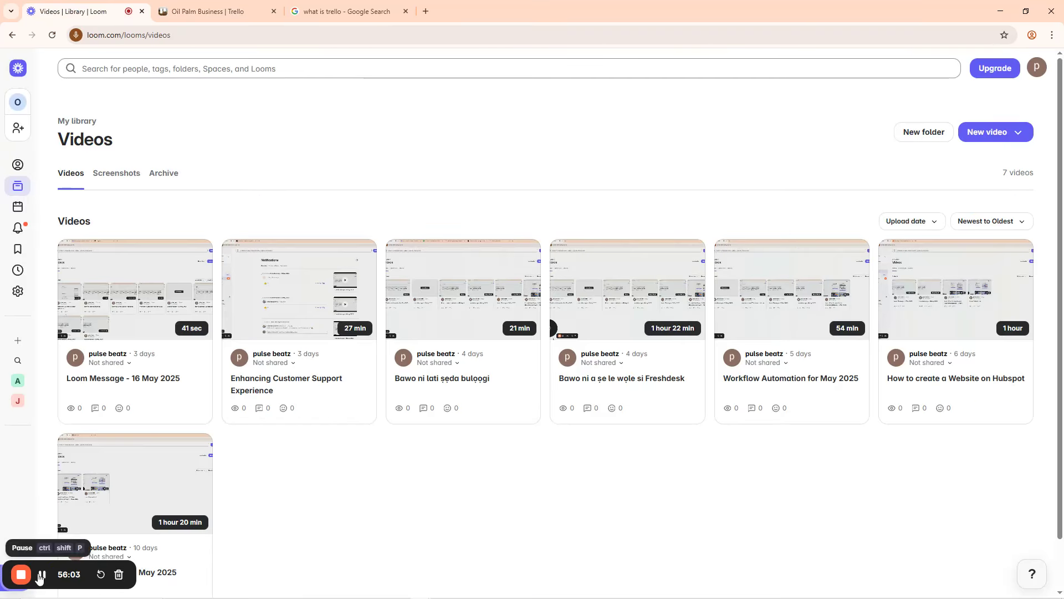
pyautogui.click(219, 8)
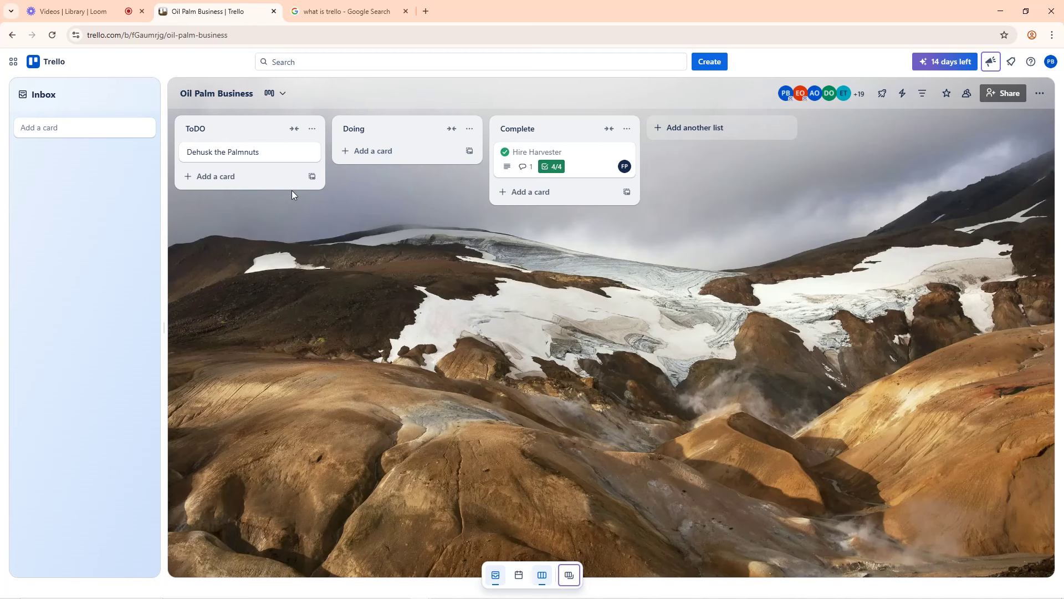
# Look over the Dehusk the Palmnuts card and its description editor, and close the card
pyautogui.click(245, 151)
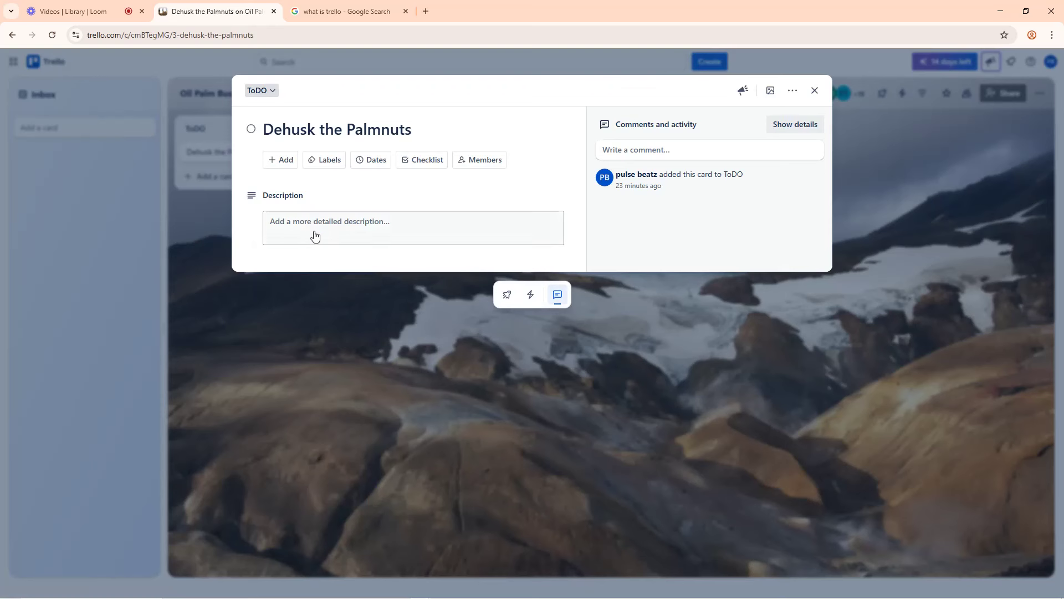
pyautogui.click(318, 276)
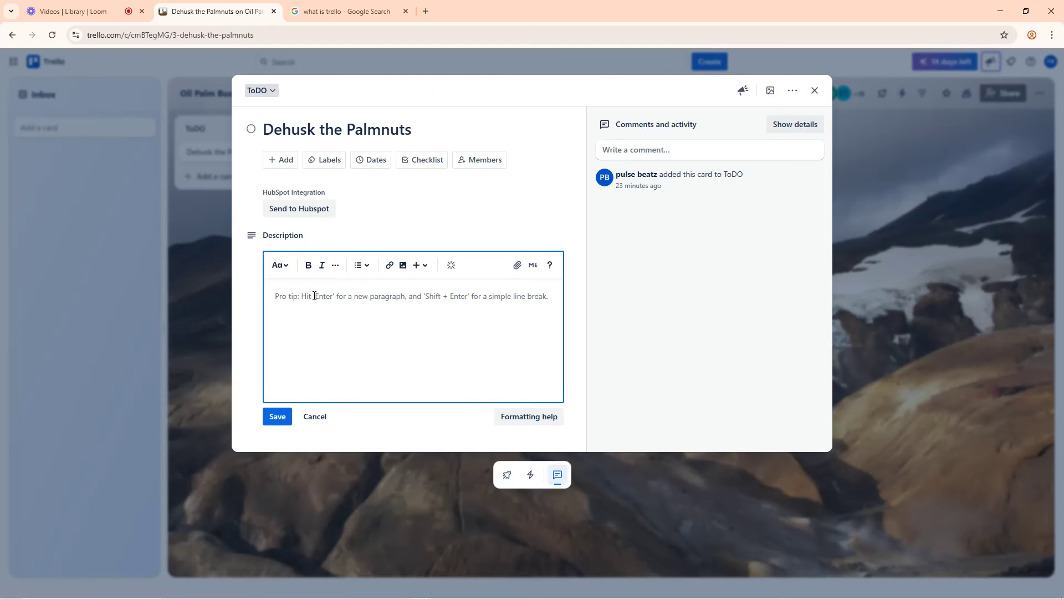
pyautogui.click(814, 90)
# Link the Google Drive account in the Google Drive Power-Up settings, granting Trello access to the Drive files used with it
pyautogui.click(882, 93)
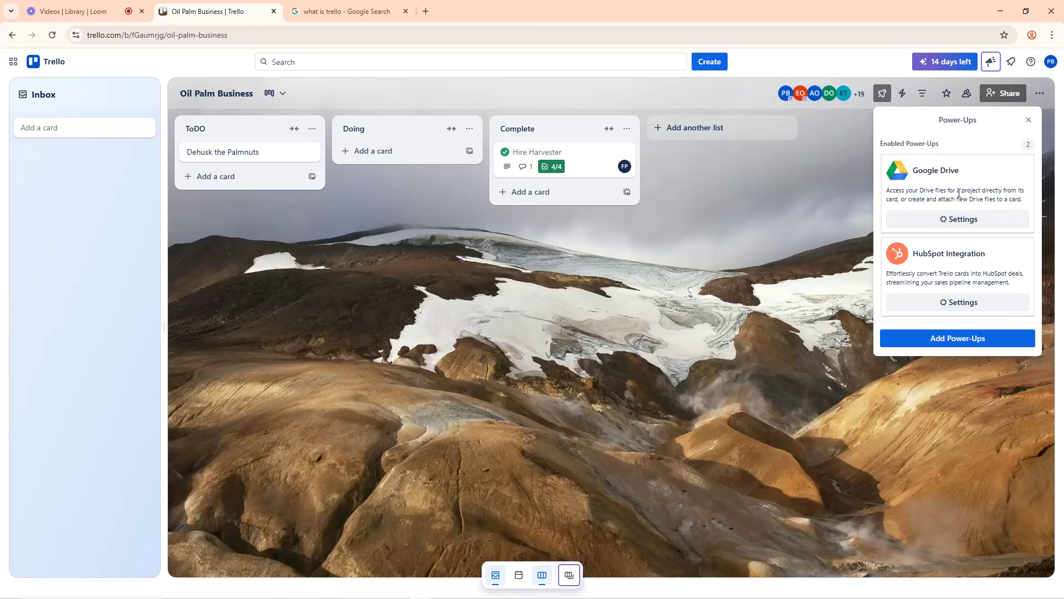
pyautogui.click(953, 221)
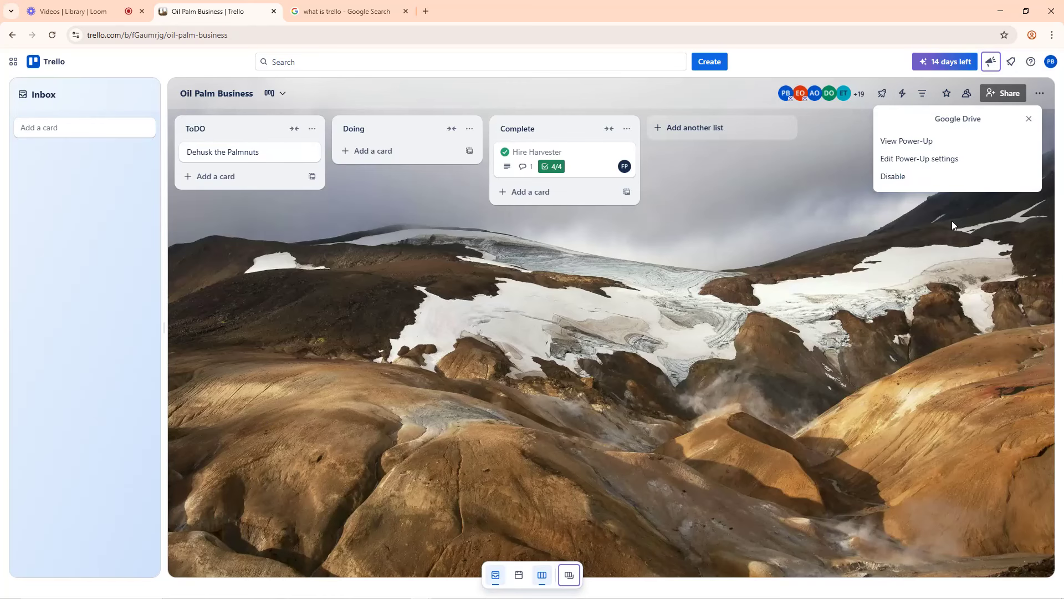
pyautogui.click(906, 161)
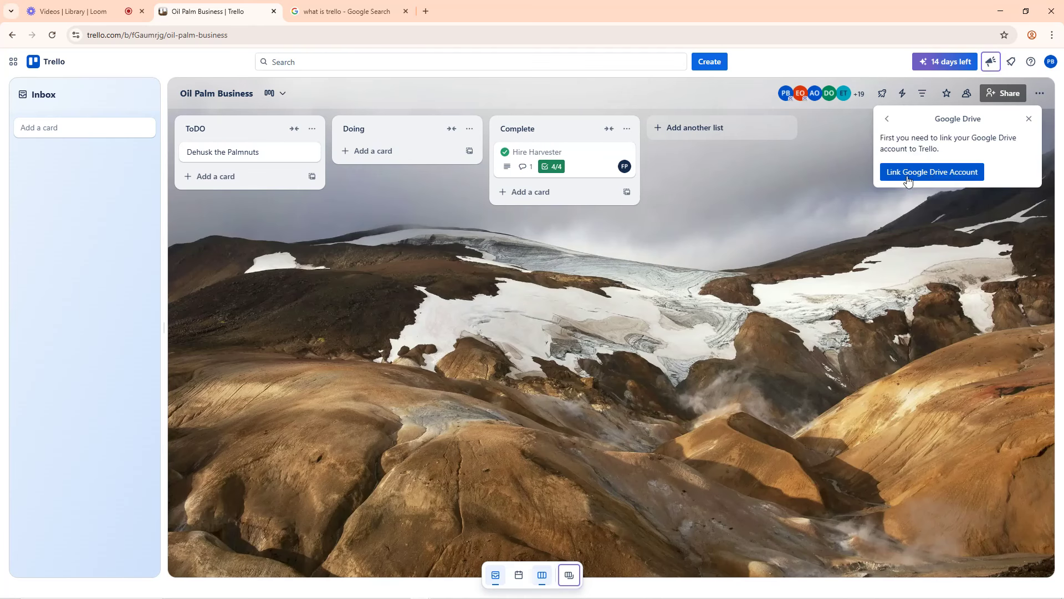
pyautogui.click(924, 172)
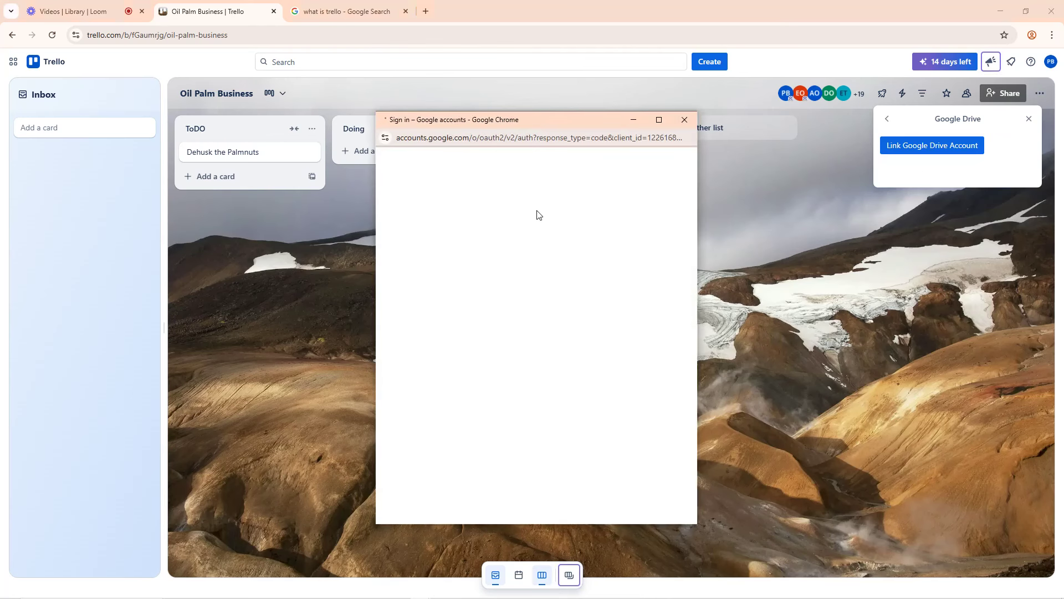
pyautogui.click(443, 285)
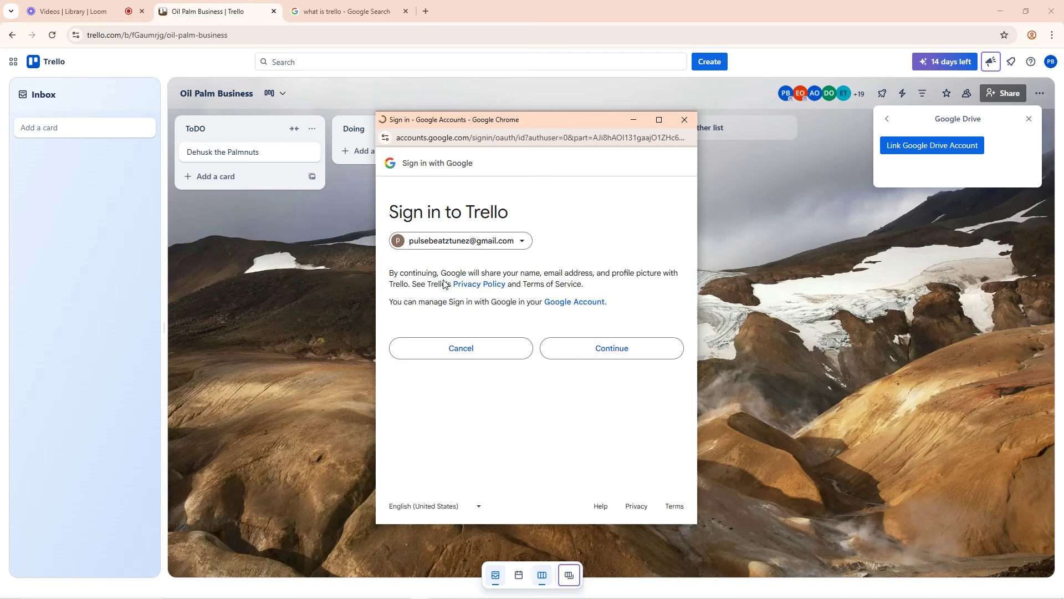
pyautogui.click(622, 350)
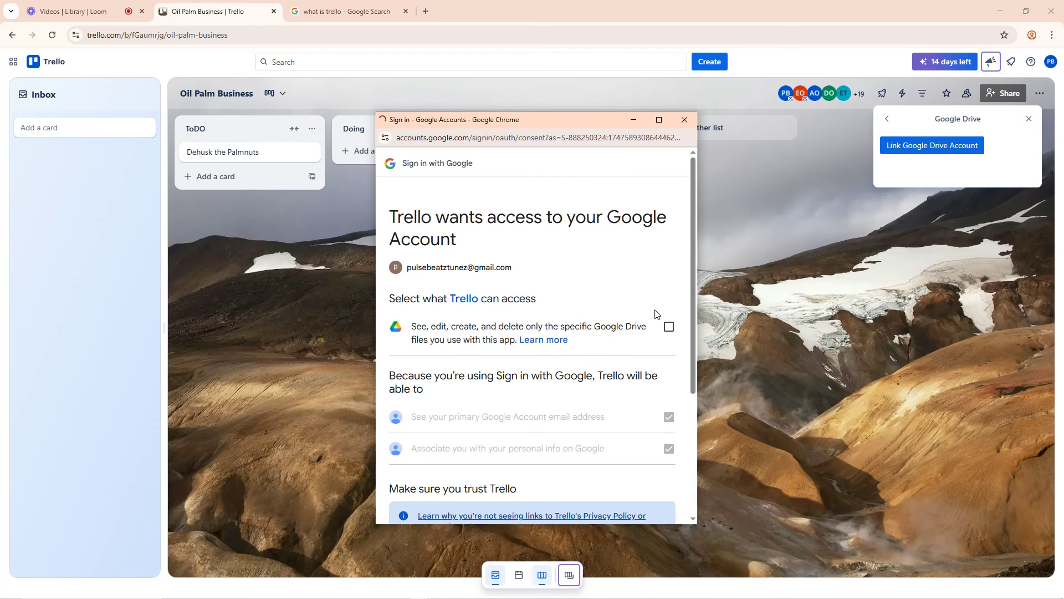
pyautogui.click(669, 328)
pyautogui.scroll(-4, 659, 330)
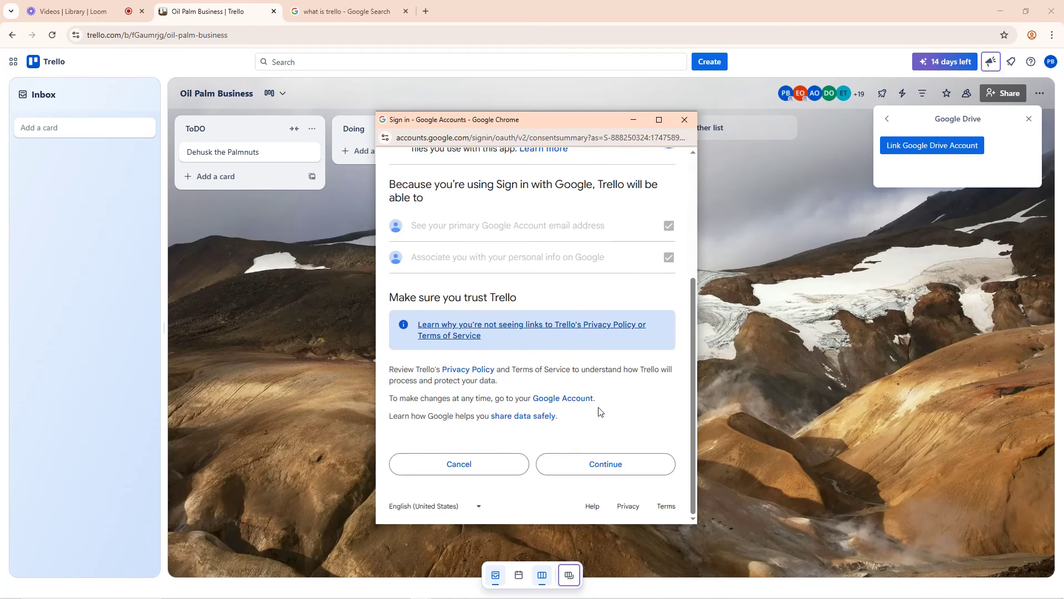
pyautogui.click(605, 467)
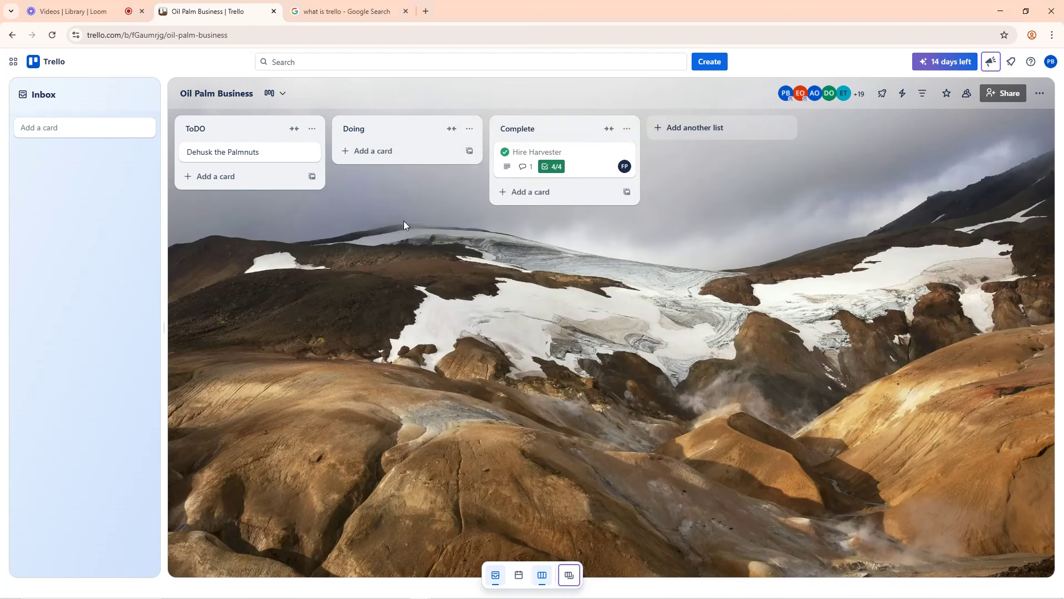
# Attach the Kaikai Vitamin file from Google Drive to the Dehusk the Palmnuts card, and save the empty description
pyautogui.click(242, 155)
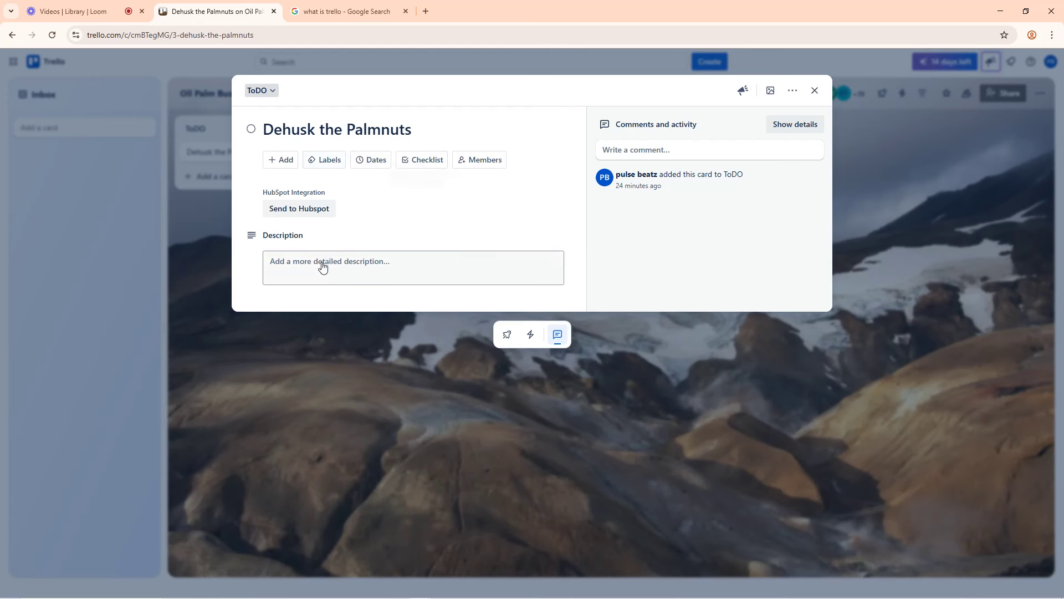
pyautogui.click(278, 265)
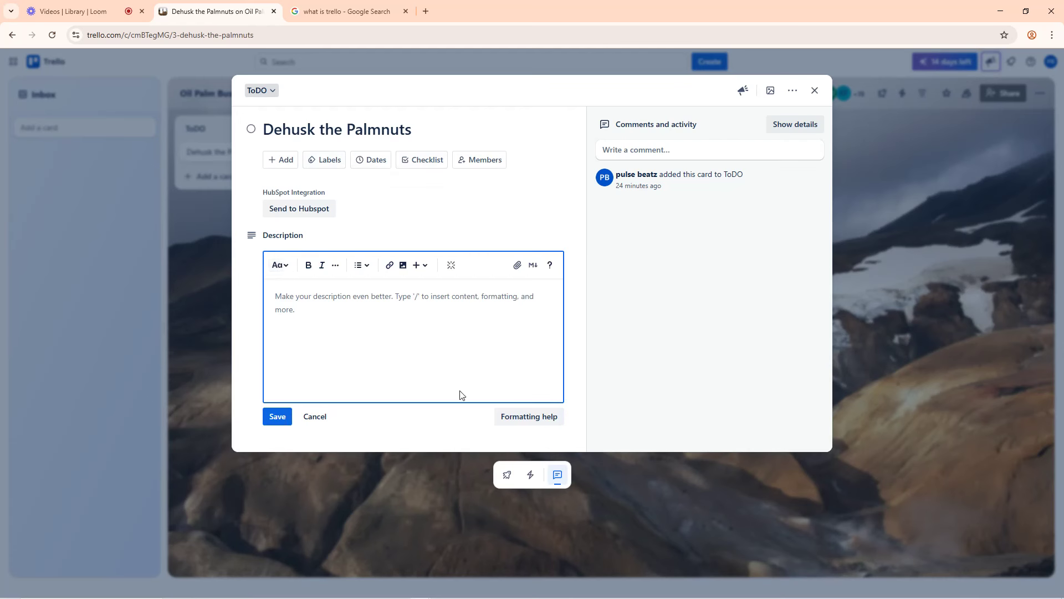
pyautogui.click(507, 475)
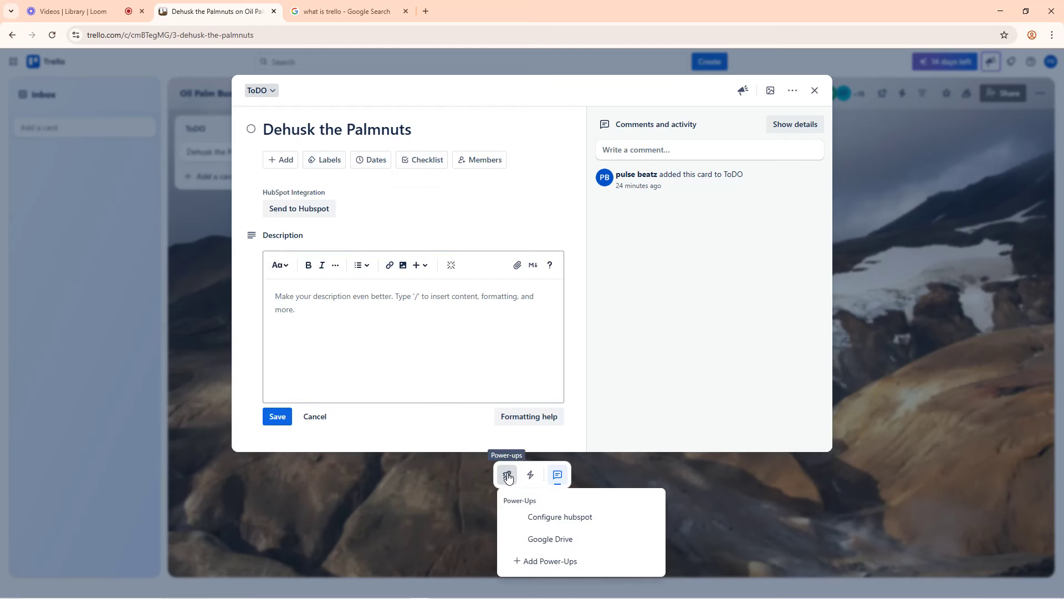
pyautogui.click(542, 542)
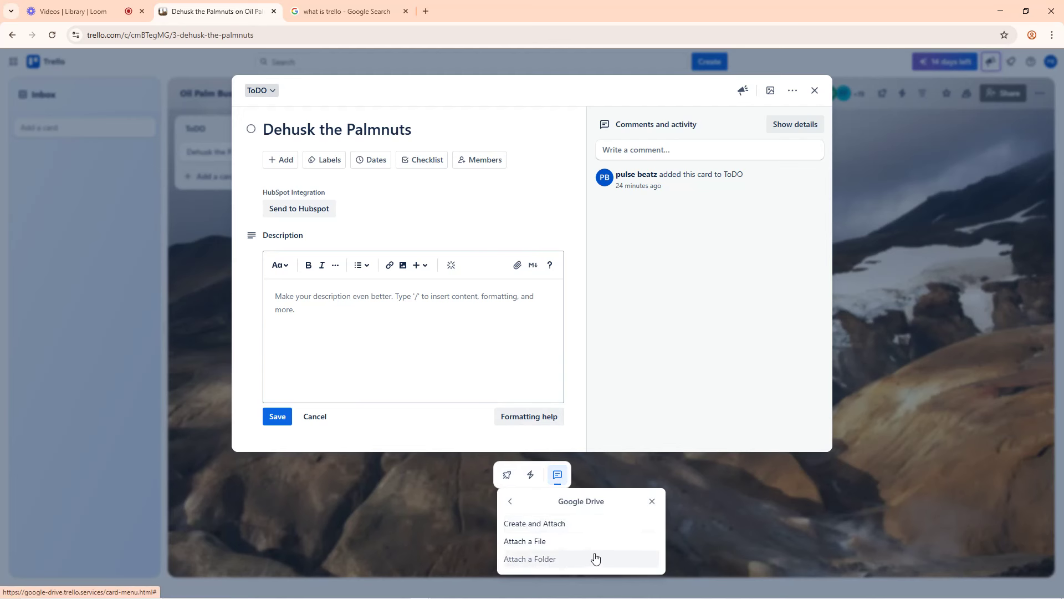
pyautogui.click(520, 542)
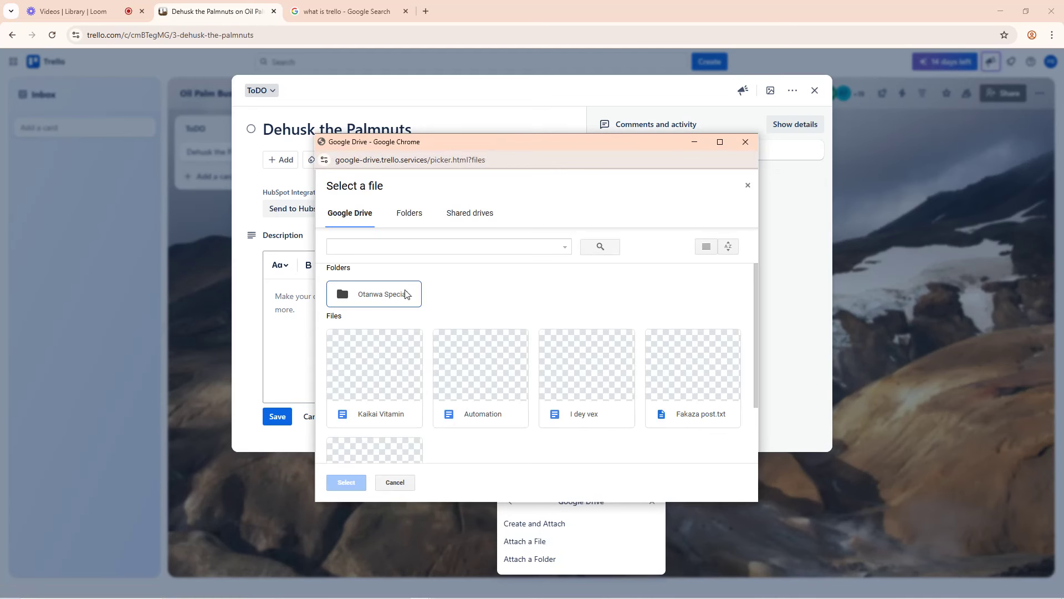
pyautogui.click(366, 414)
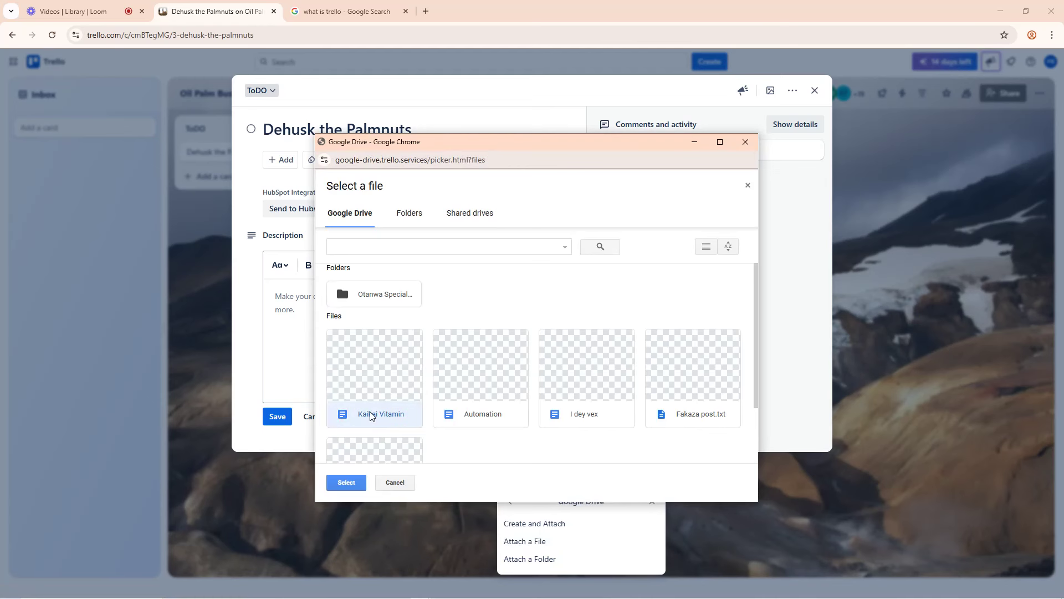
pyautogui.click(349, 483)
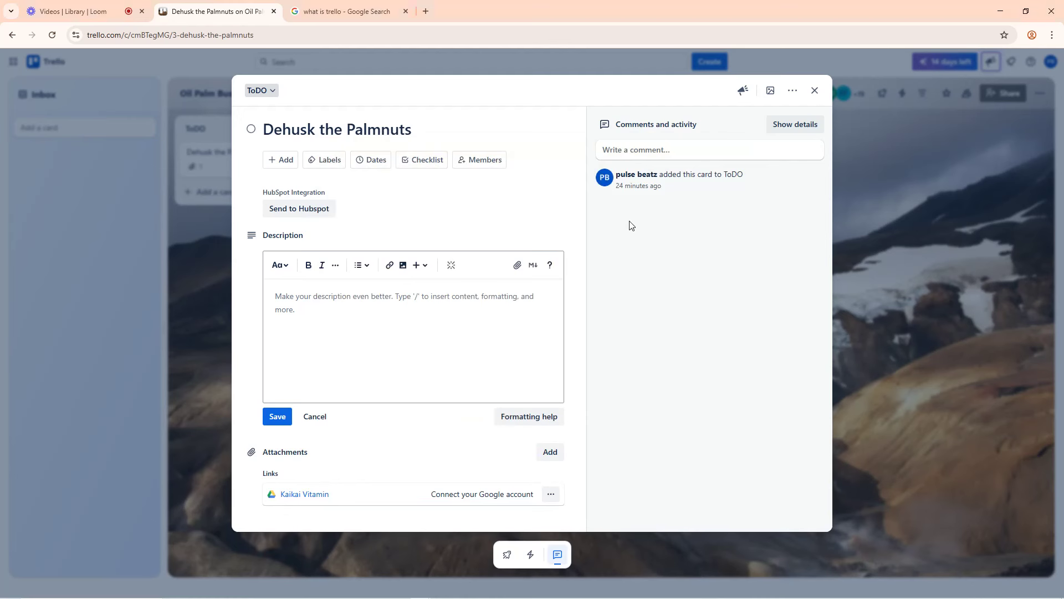
pyautogui.click(277, 416)
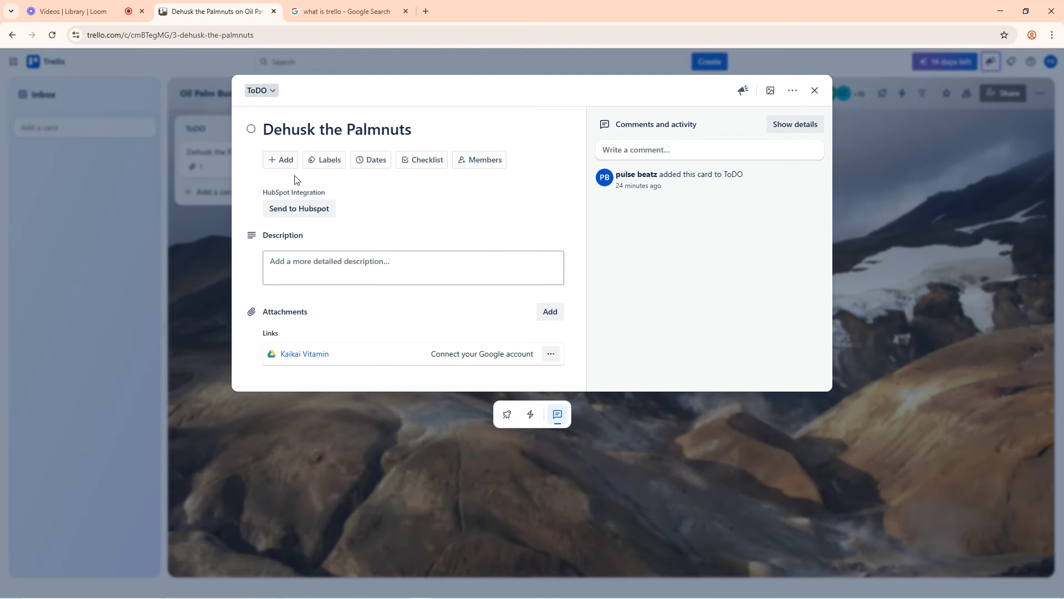
pyautogui.click(307, 271)
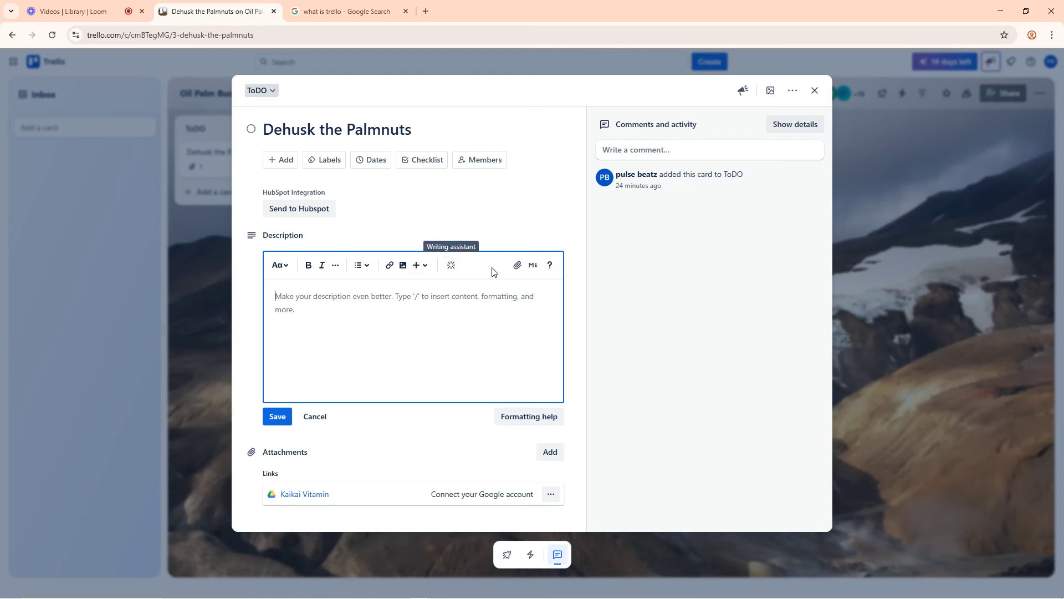
pyautogui.click(549, 452)
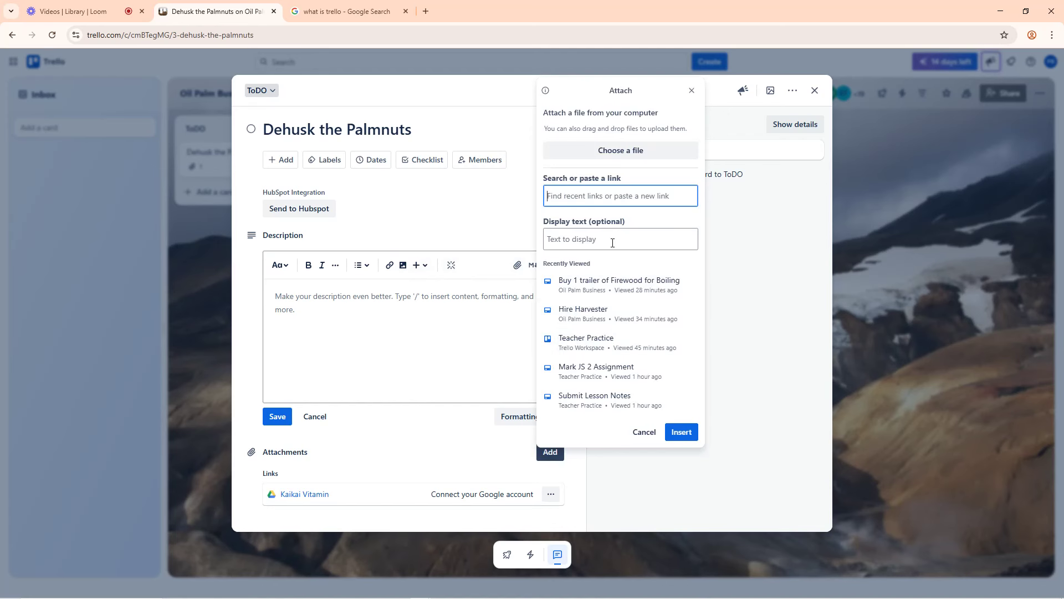
pyautogui.click(624, 153)
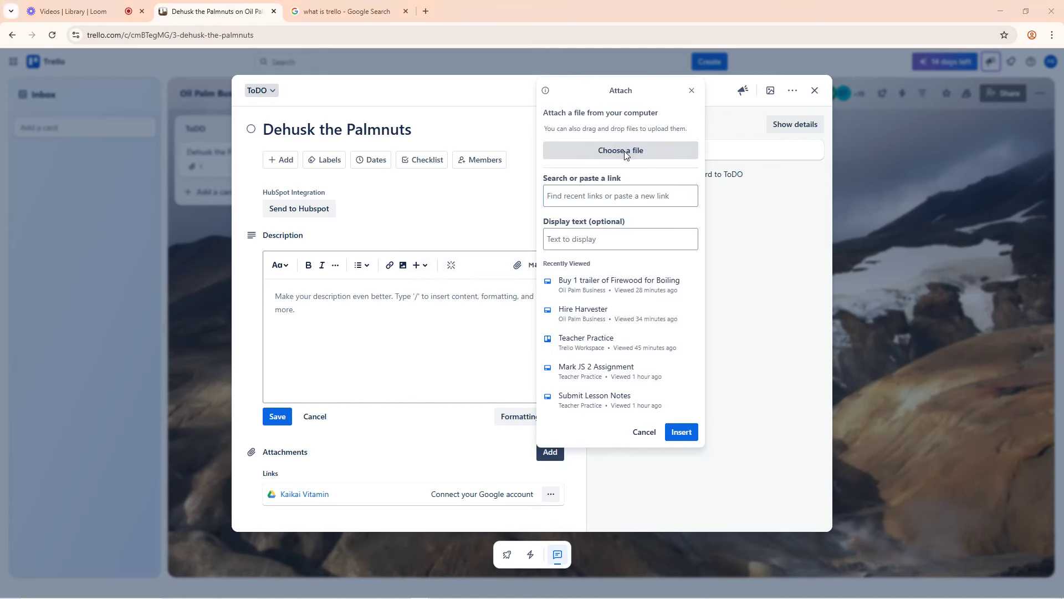
pyautogui.click(978, 84)
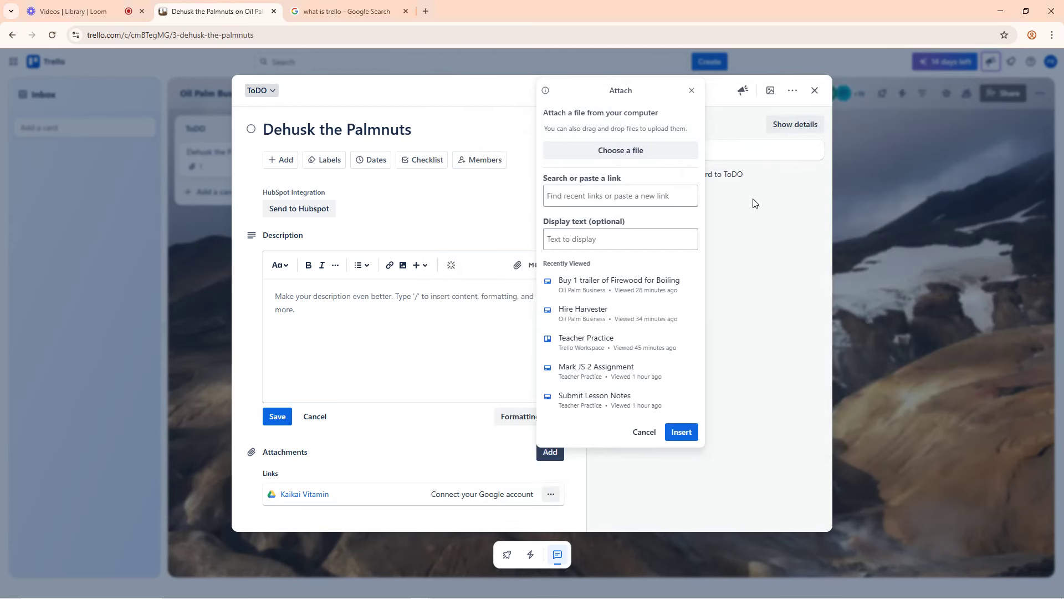
pyautogui.click(692, 92)
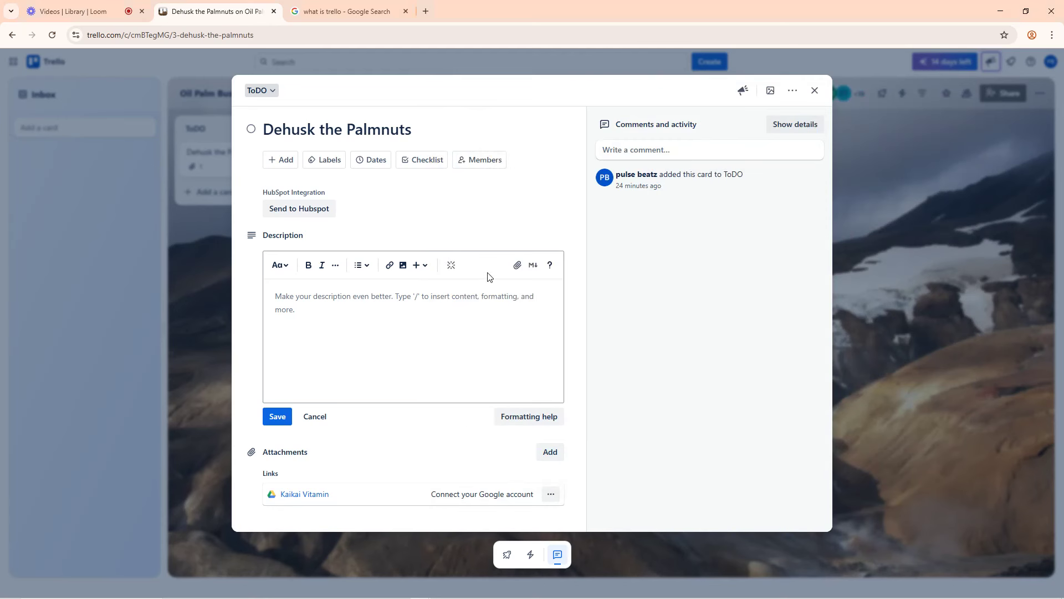
# Attach the I dey vex file from Google Drive to the Dehusk the Palmnuts card and close the card
pyautogui.click(506, 556)
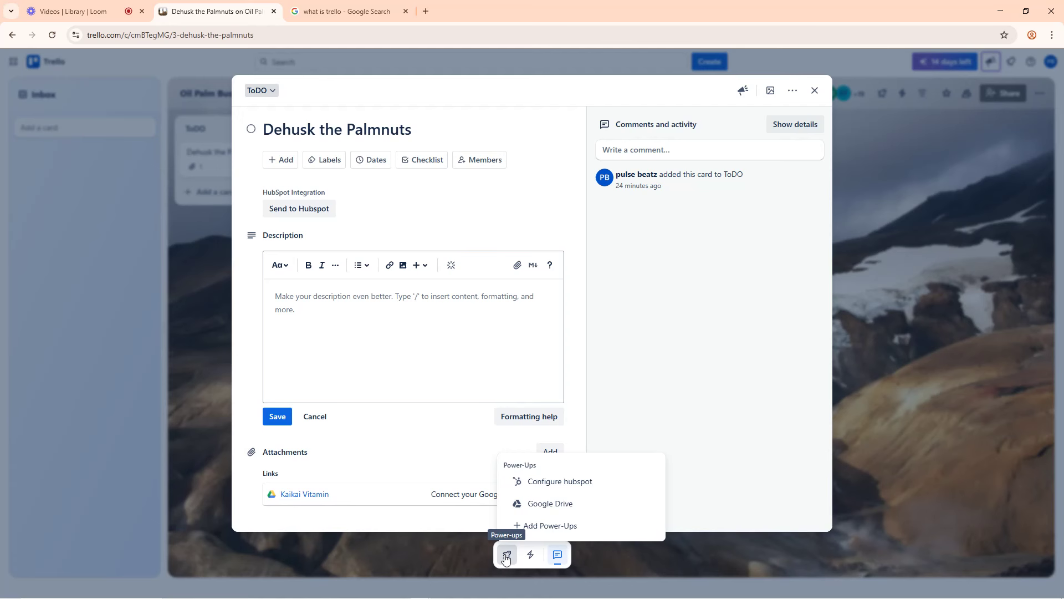
pyautogui.click(546, 506)
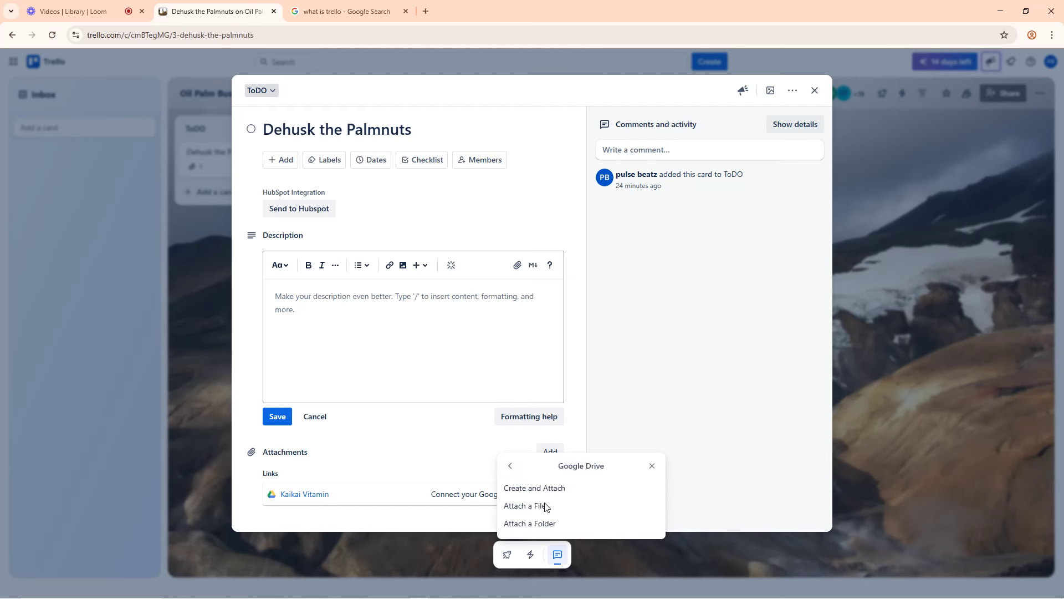
pyautogui.click(523, 508)
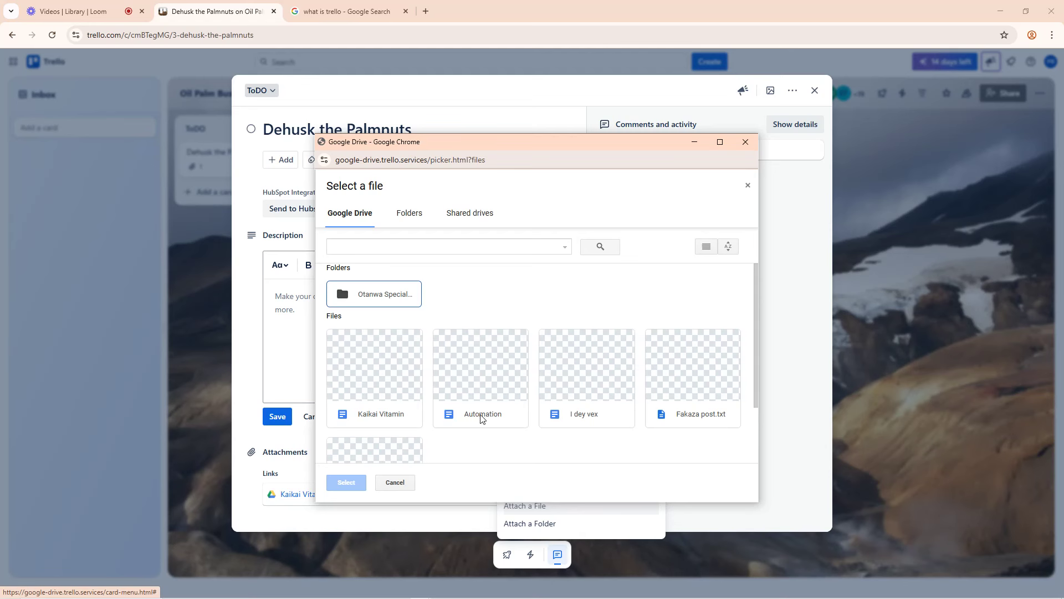
pyautogui.click(588, 418)
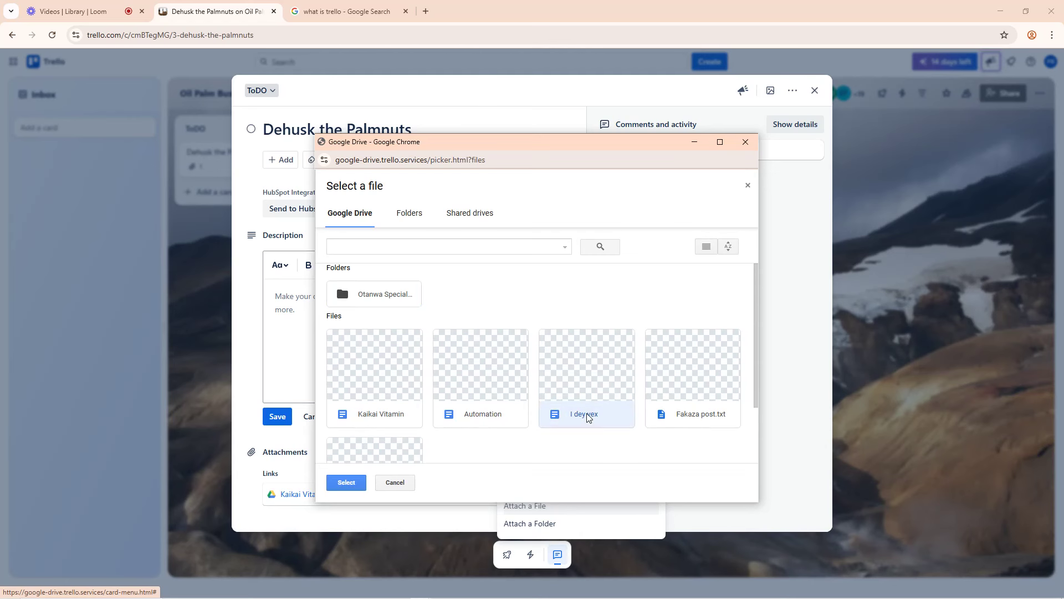
pyautogui.click(346, 482)
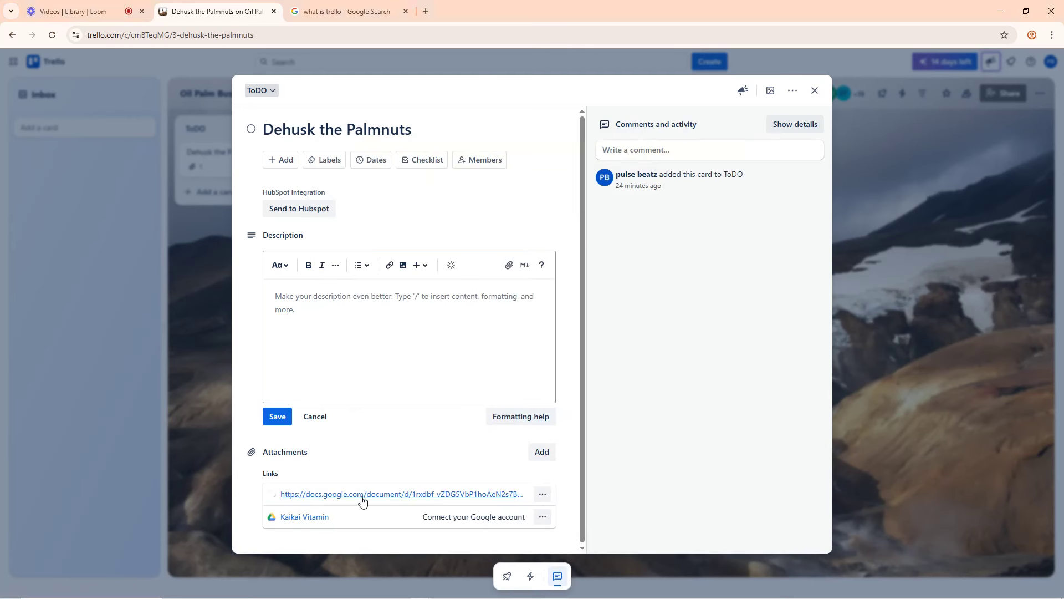
pyautogui.click(513, 122)
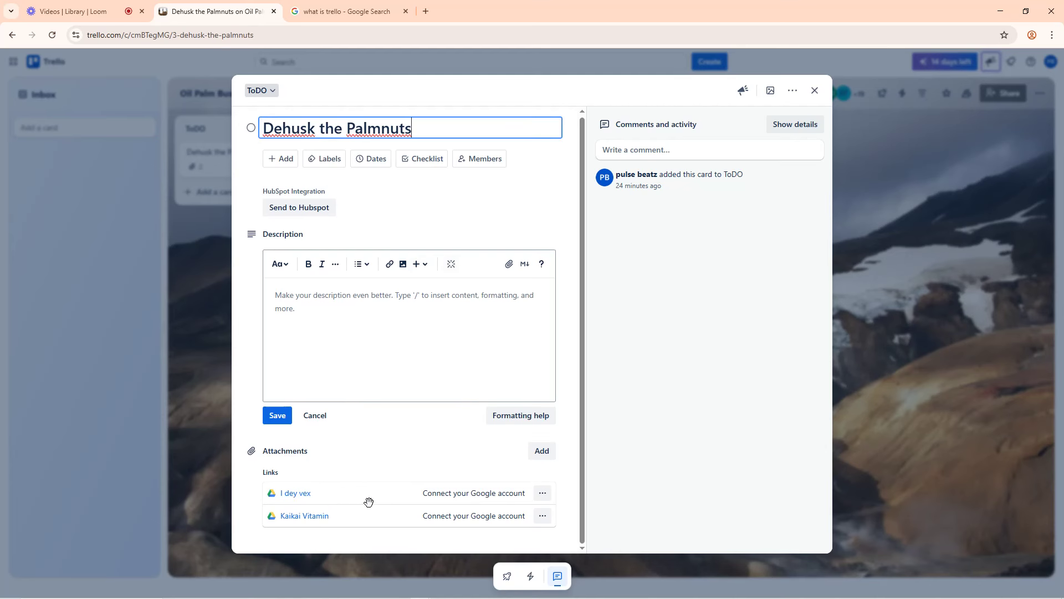
pyautogui.click(814, 92)
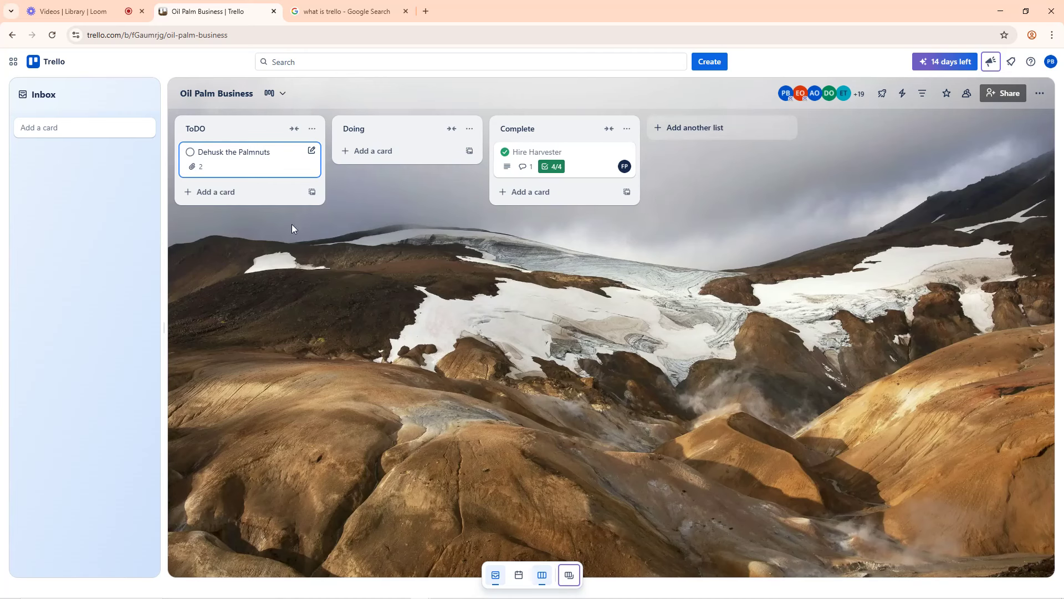
# Reopen the Dehusk the Palmnuts card, read the HubSpot Power-Up's API Labs token instructions, and close them without entering a token
pyautogui.click(245, 159)
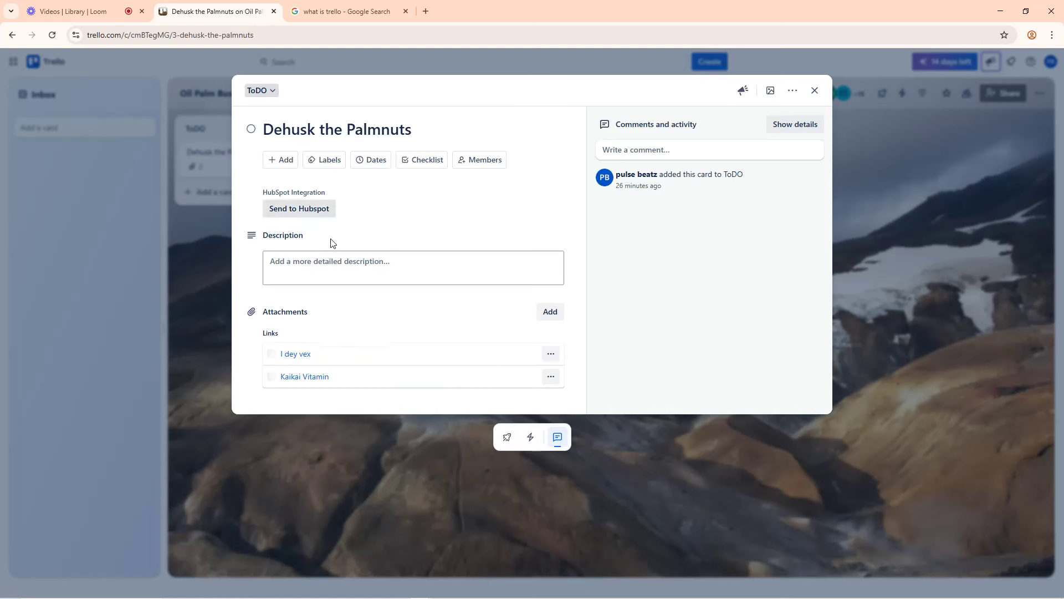
pyautogui.click(507, 439)
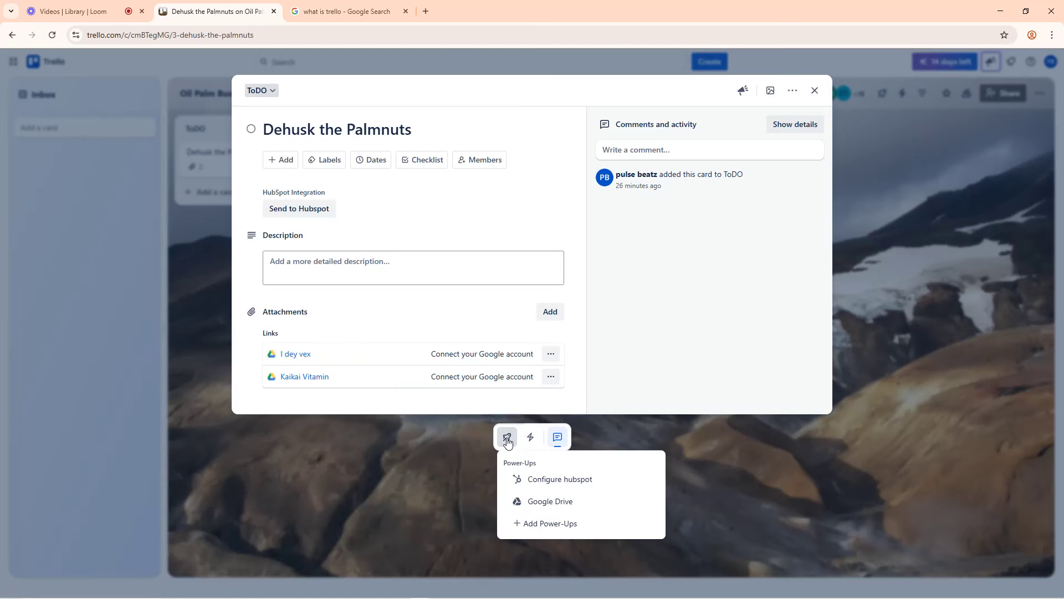
pyautogui.click(548, 482)
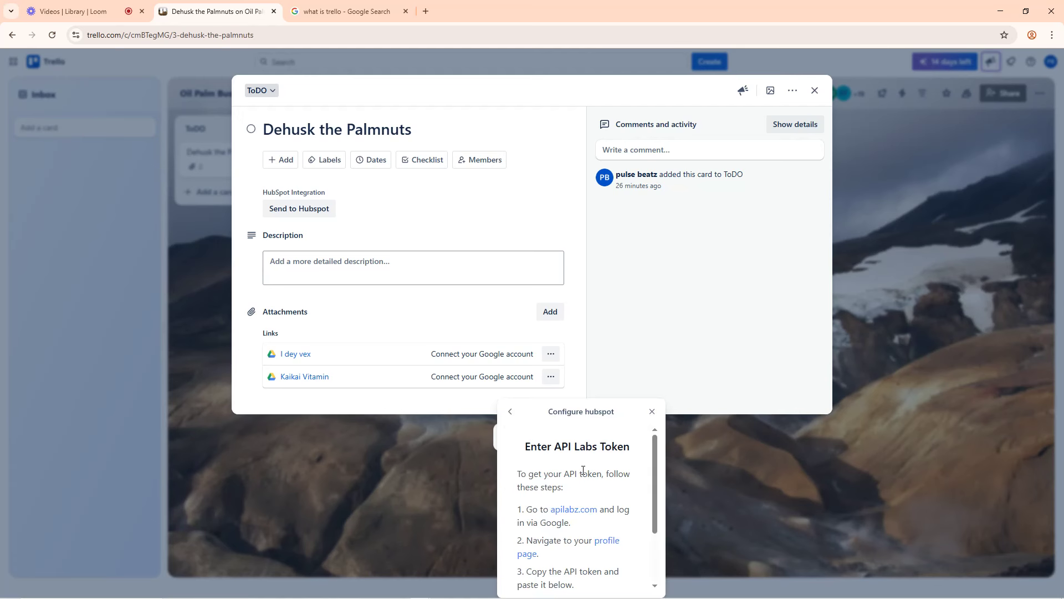
pyautogui.scroll(-2, 583, 470)
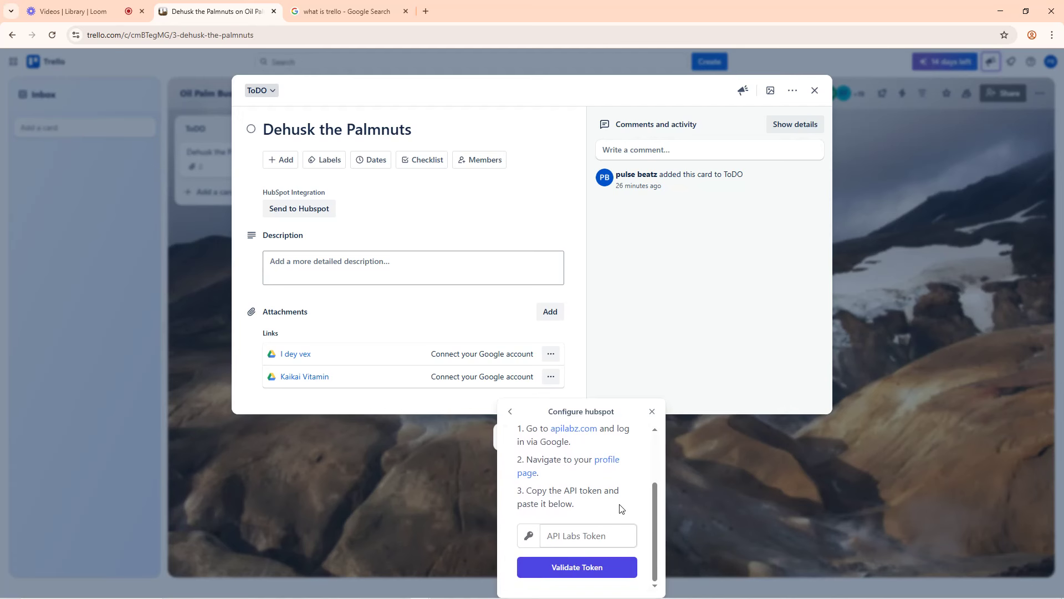
pyautogui.scroll(2, 627, 470)
pyautogui.scroll(-2, 589, 501)
pyautogui.click(652, 411)
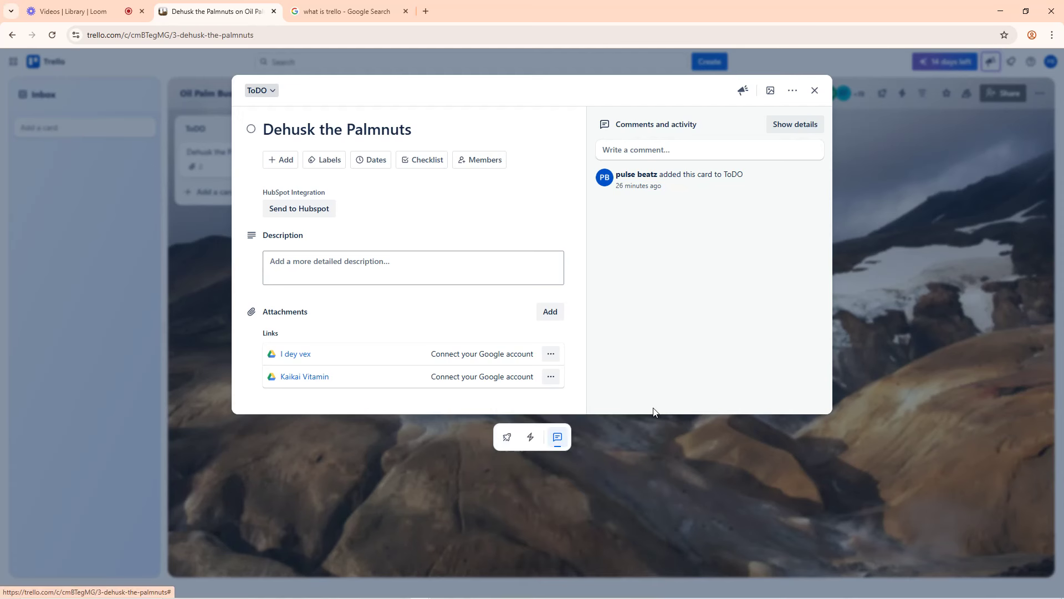
# Create a Google Sheets file attached to the Dehusk the Palmnuts card through the Google Drive Power-Up, and open it for editing
pyautogui.click(505, 439)
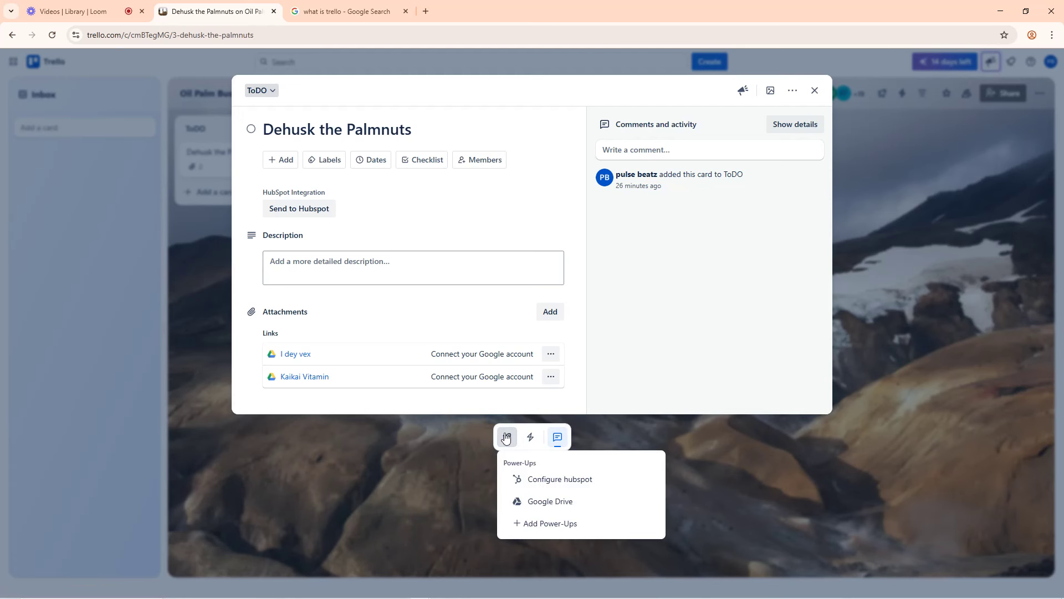
pyautogui.click(542, 503)
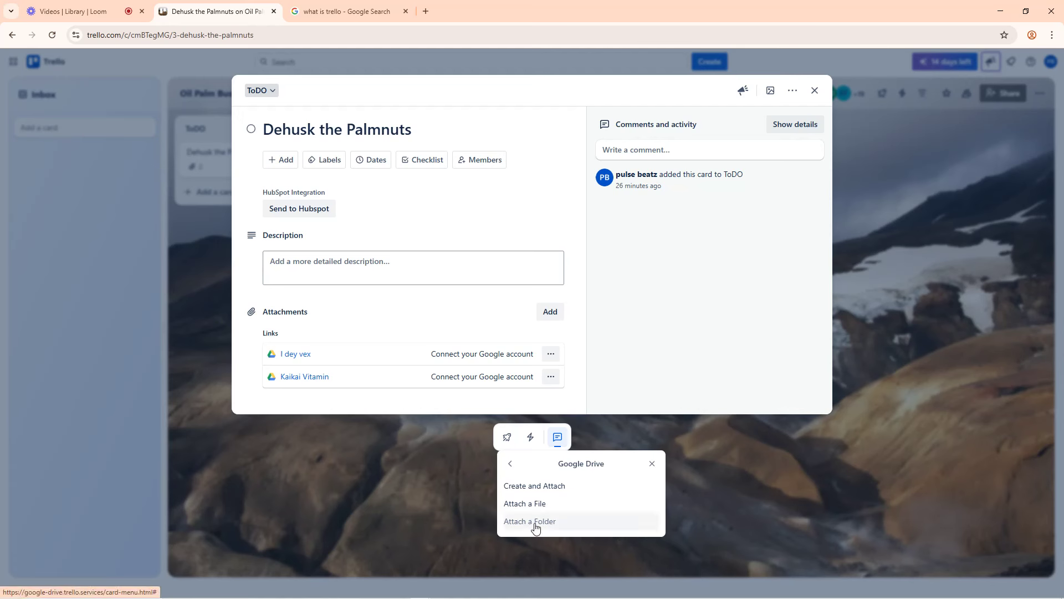
pyautogui.click(529, 491)
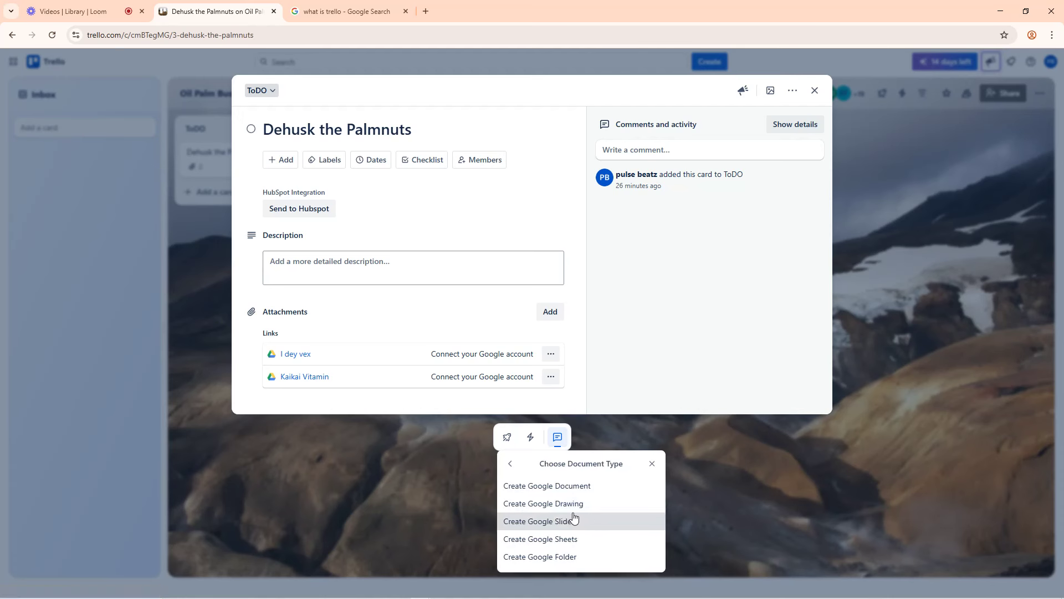
pyautogui.click(535, 540)
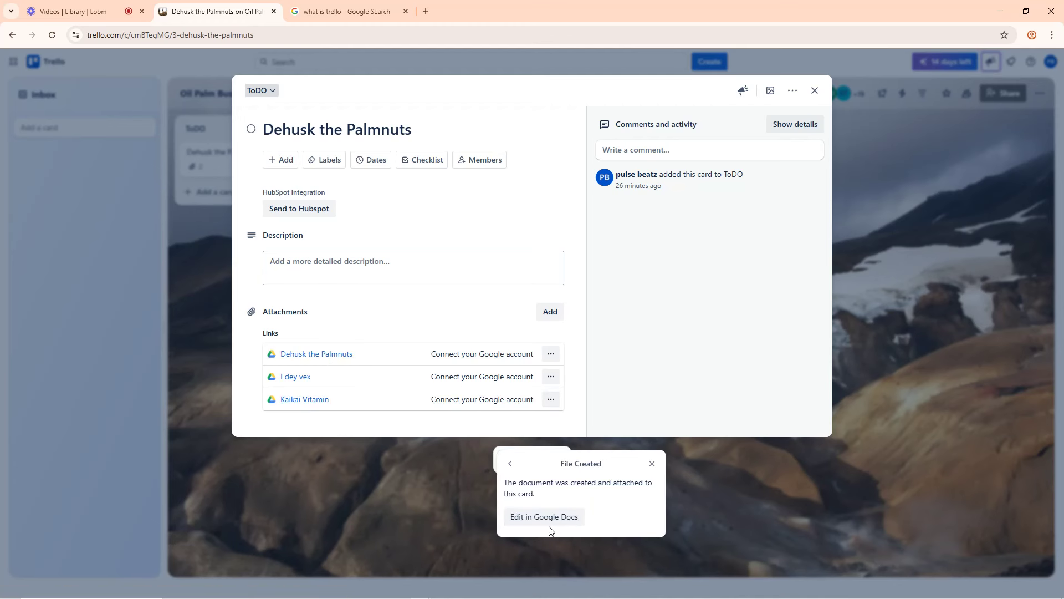
pyautogui.click(537, 519)
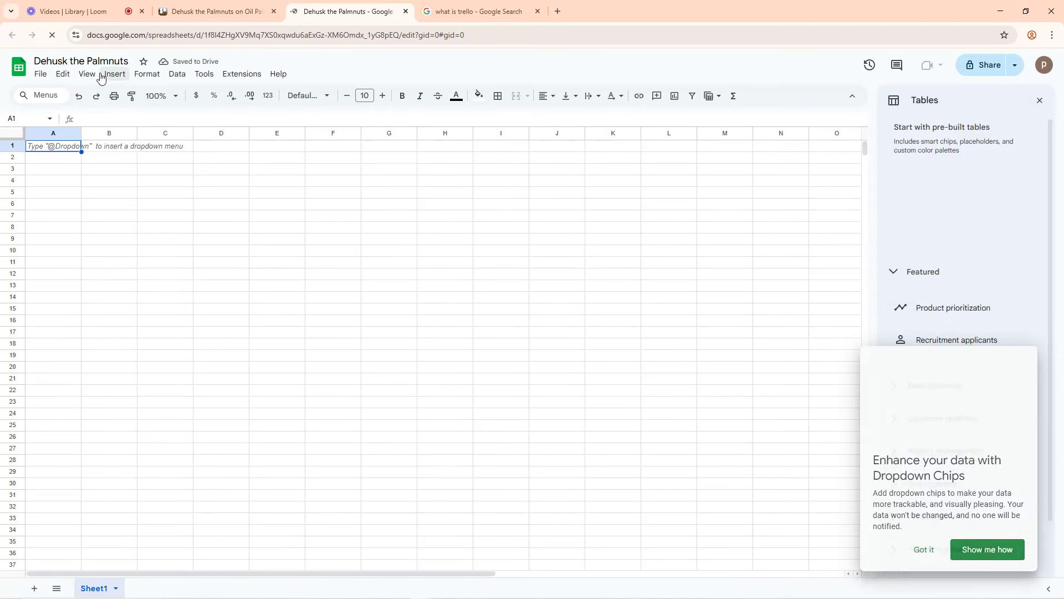
# Enter "Ukwa" in cell A2 of the Dehusk the Palmnuts spreadsheet
pyautogui.click(53, 160)
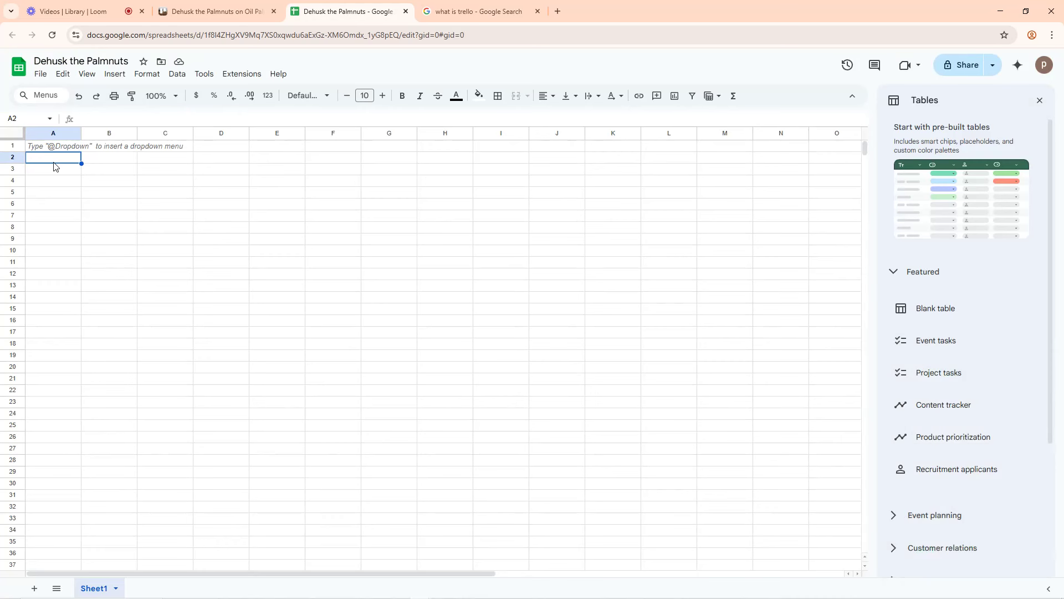
pyautogui.write('Ukwa')
pyautogui.press('Tab')
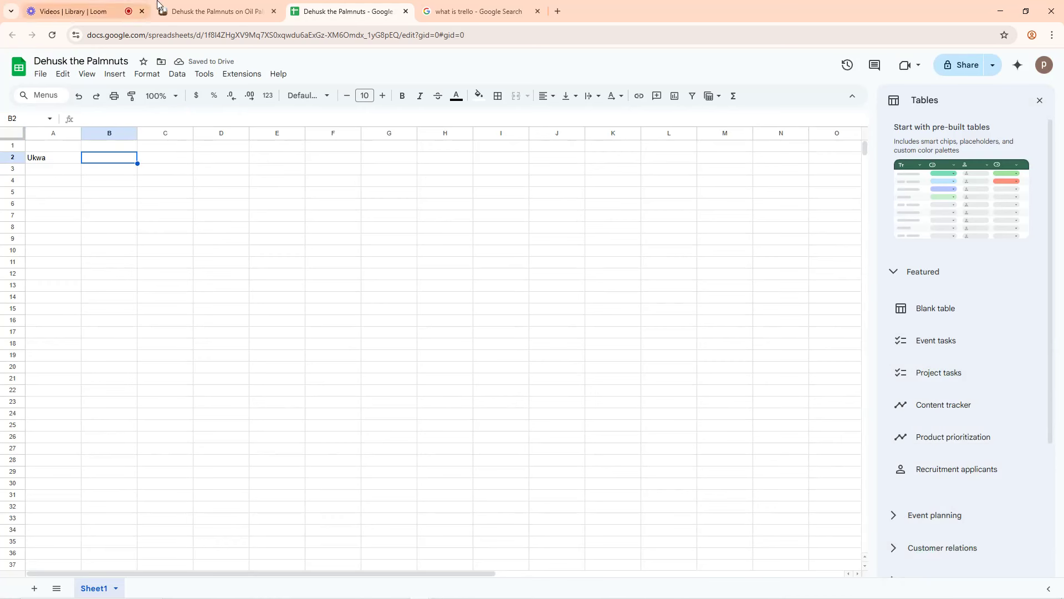
# Return to the Trello card, open its attached Dehusk the Palmnuts spreadsheet to check the entry, and close both spreadsheet tabs
pyautogui.click(208, 11)
pyautogui.click(326, 462)
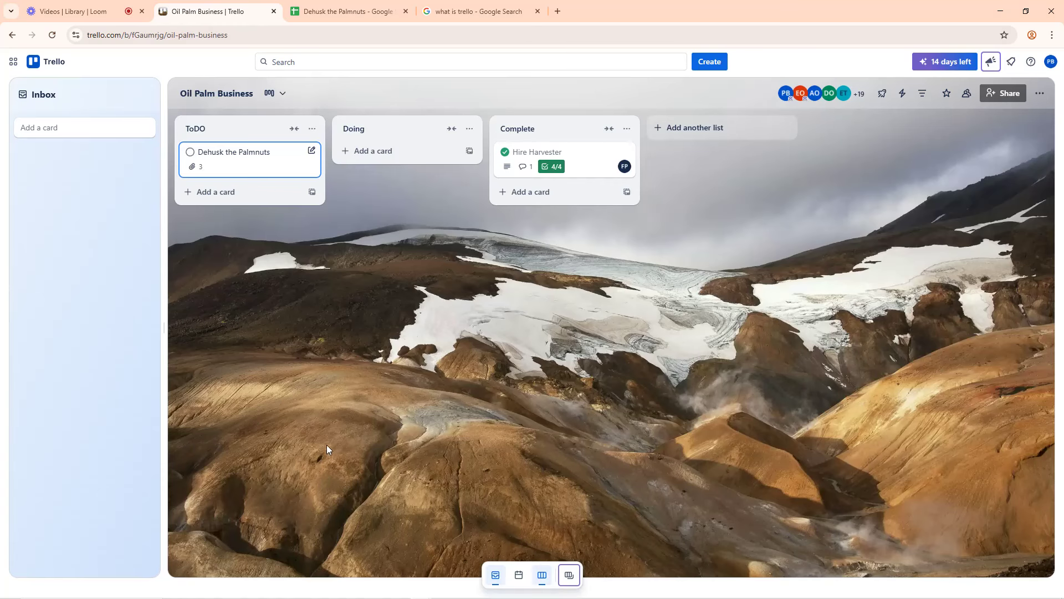
pyautogui.click(231, 153)
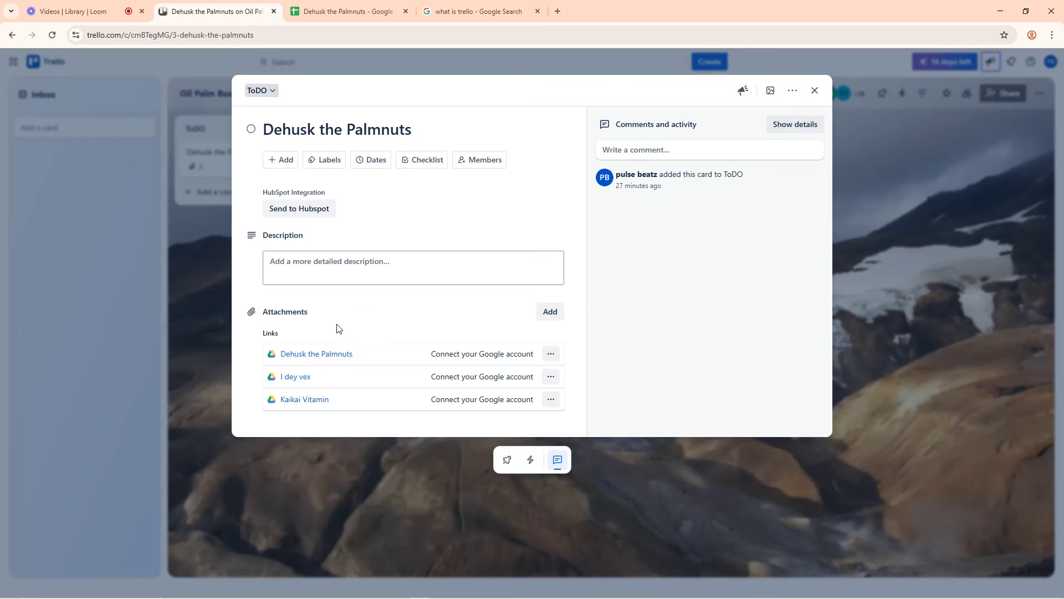
pyautogui.click(316, 355)
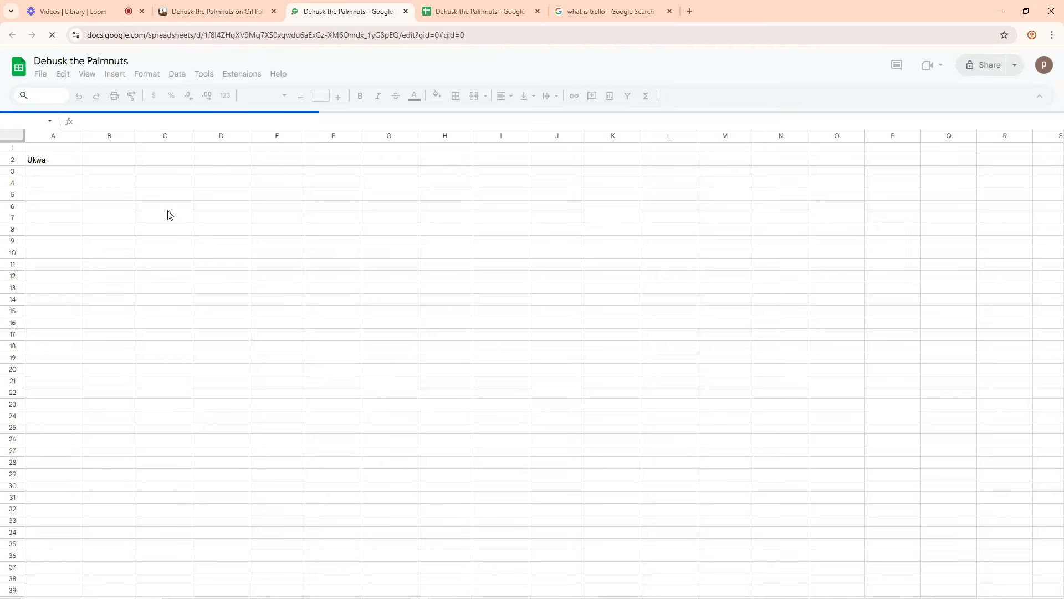
pyautogui.click(257, 3)
pyautogui.click(405, 12)
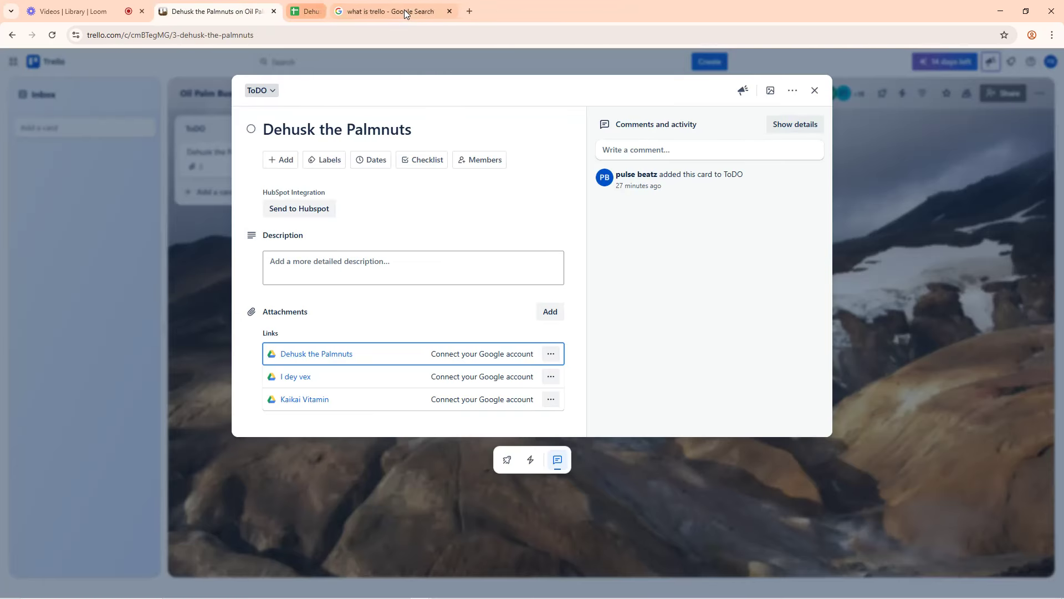
pyautogui.click(404, 11)
# Open the HubSpot website, hubspot.com, in a new browser tab
pyautogui.click(77, 11)
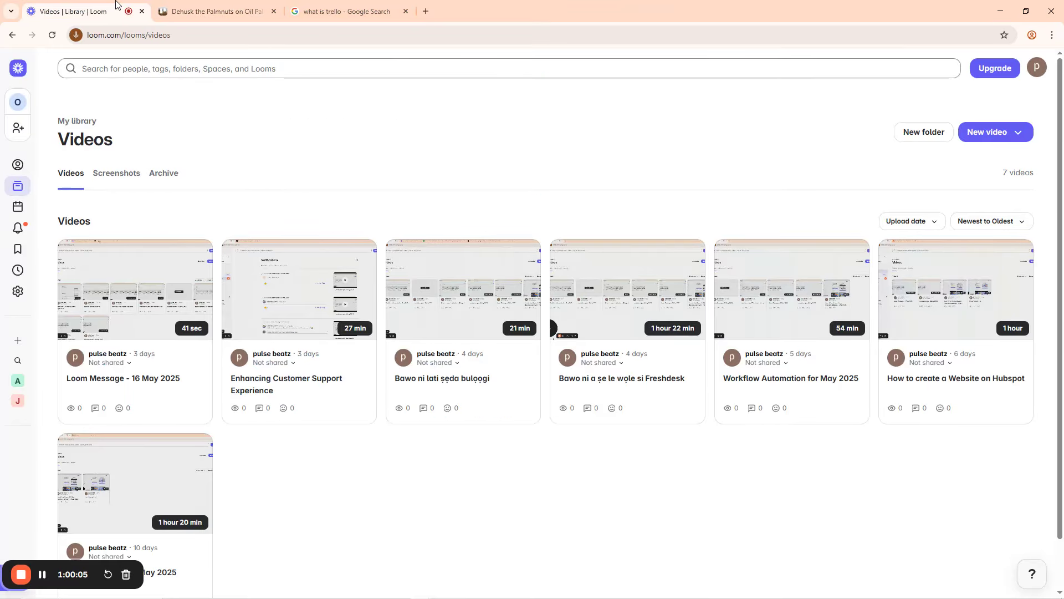
pyautogui.click(388, 11)
pyautogui.click(424, 12)
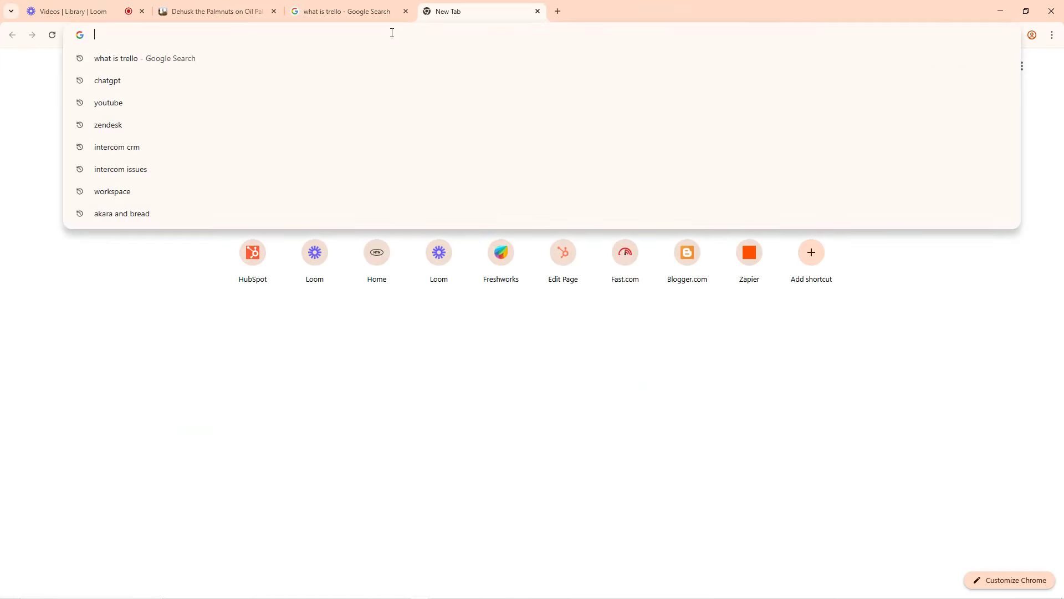
pyautogui.write('hubs')
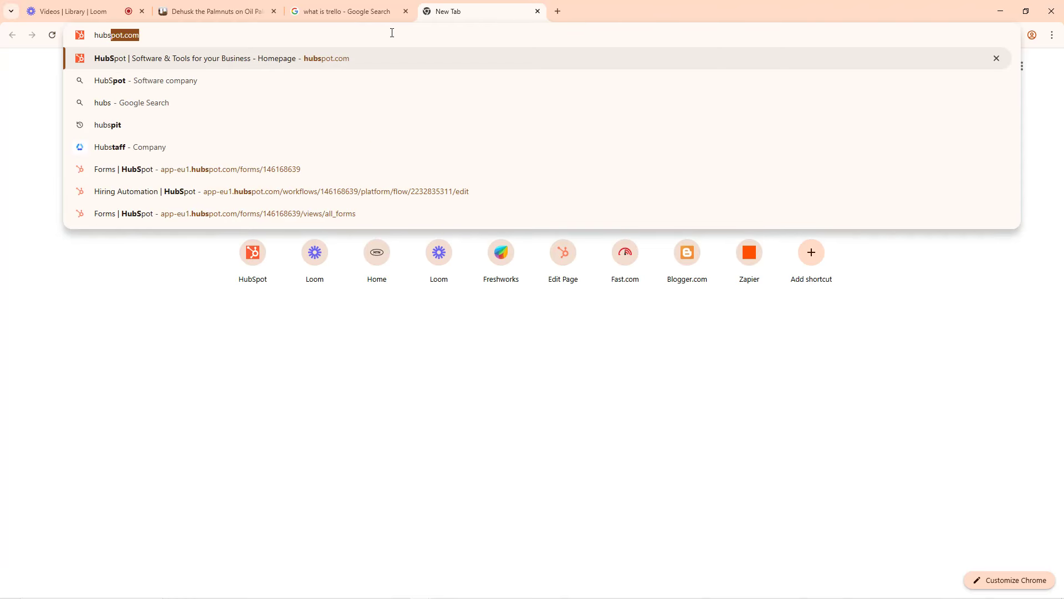
pyautogui.press('Return')
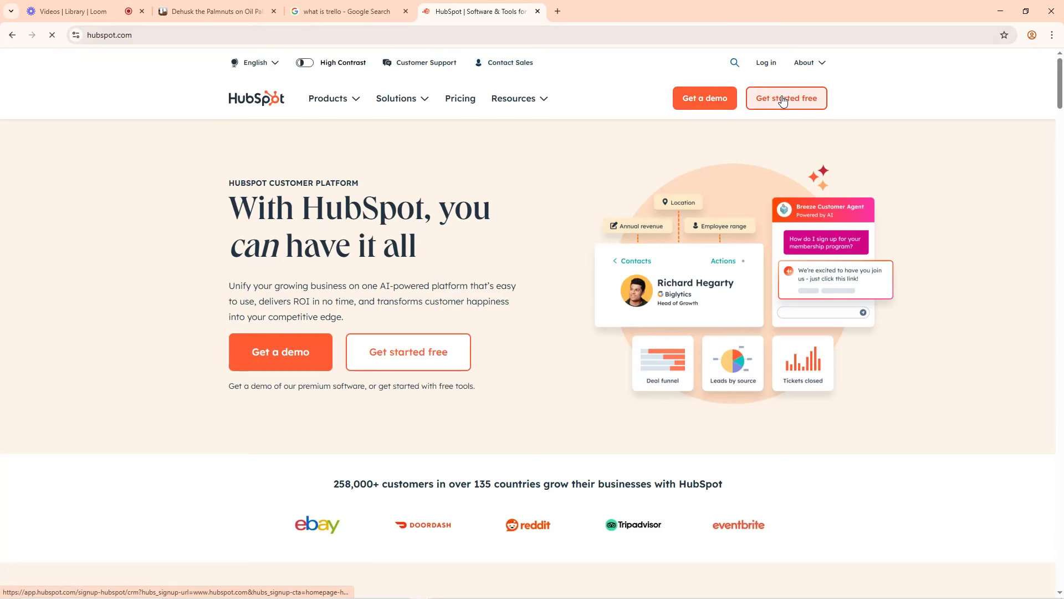
# Start HubSpot's free sign-up with the Google account and continue as the existing user into the Otanwa Nigeria PLC account
pyautogui.click(783, 100)
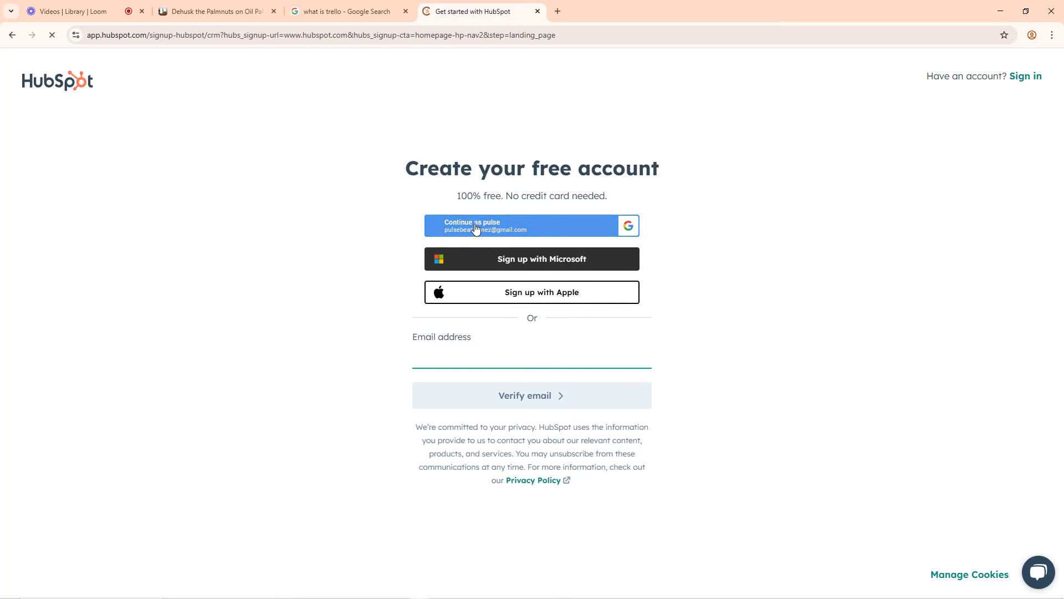
pyautogui.click(475, 227)
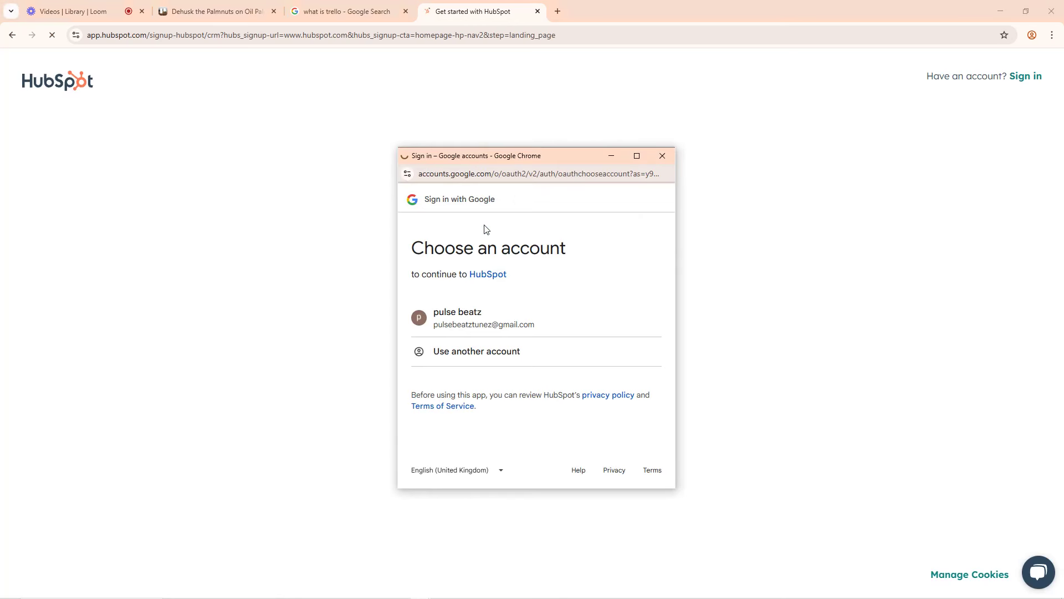
pyautogui.click(534, 331)
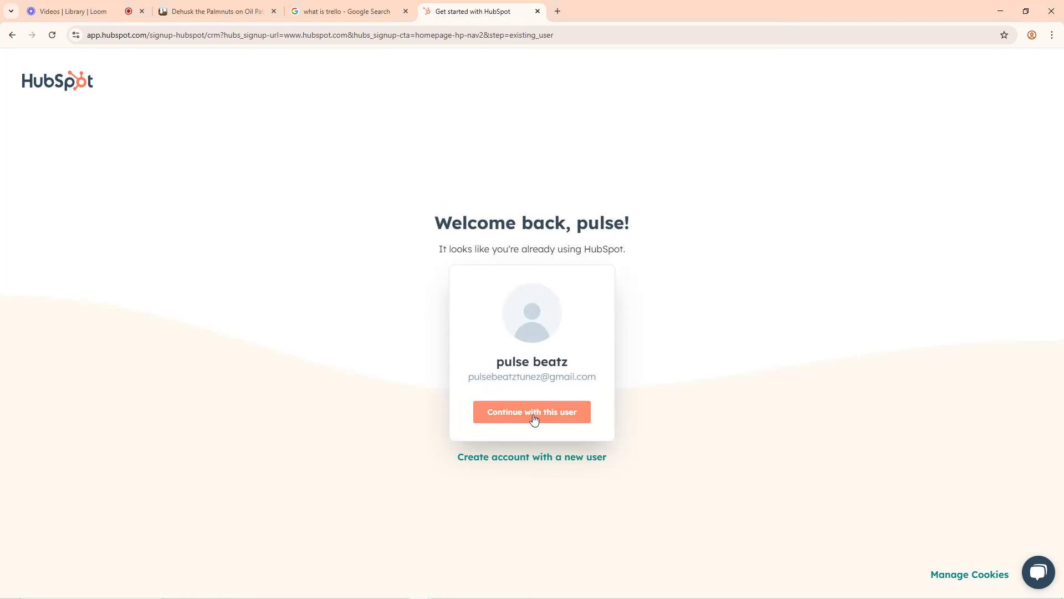
pyautogui.click(533, 417)
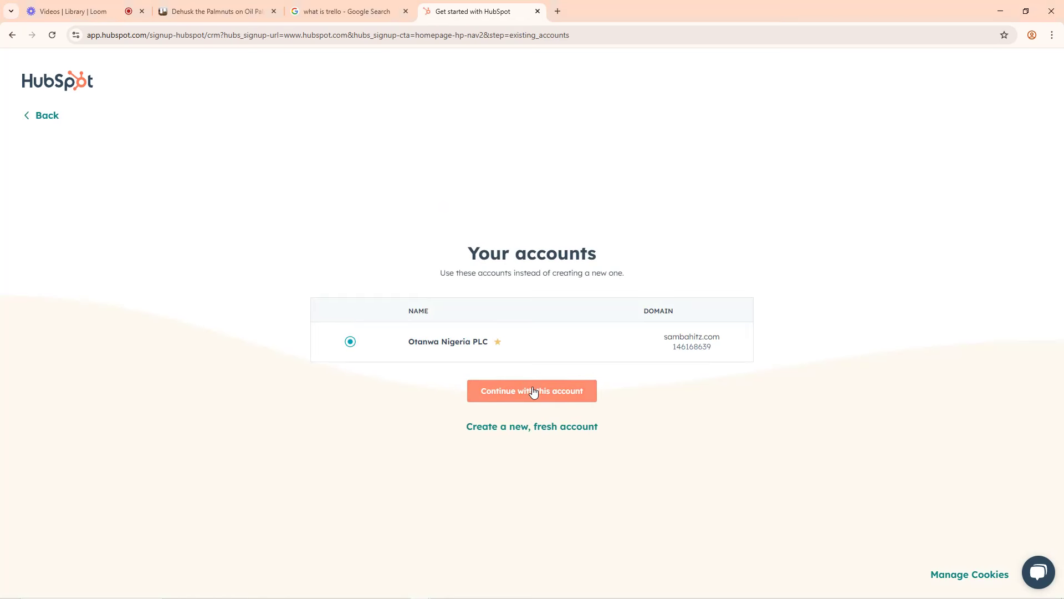
pyautogui.click(533, 391)
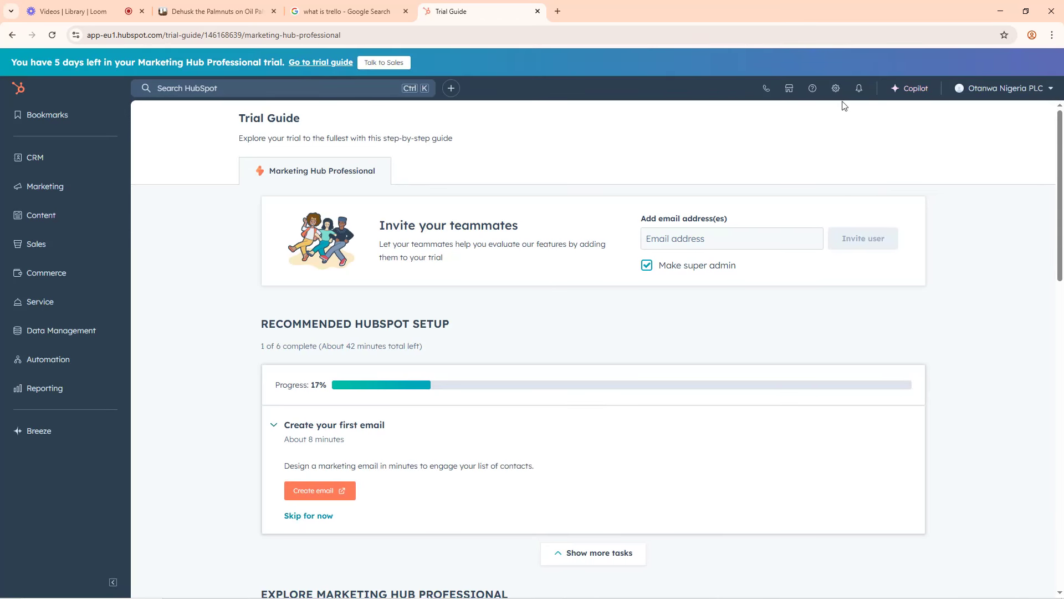
# Open the HubSpot account settings and expand the Integrations section under Account Management
pyautogui.click(835, 88)
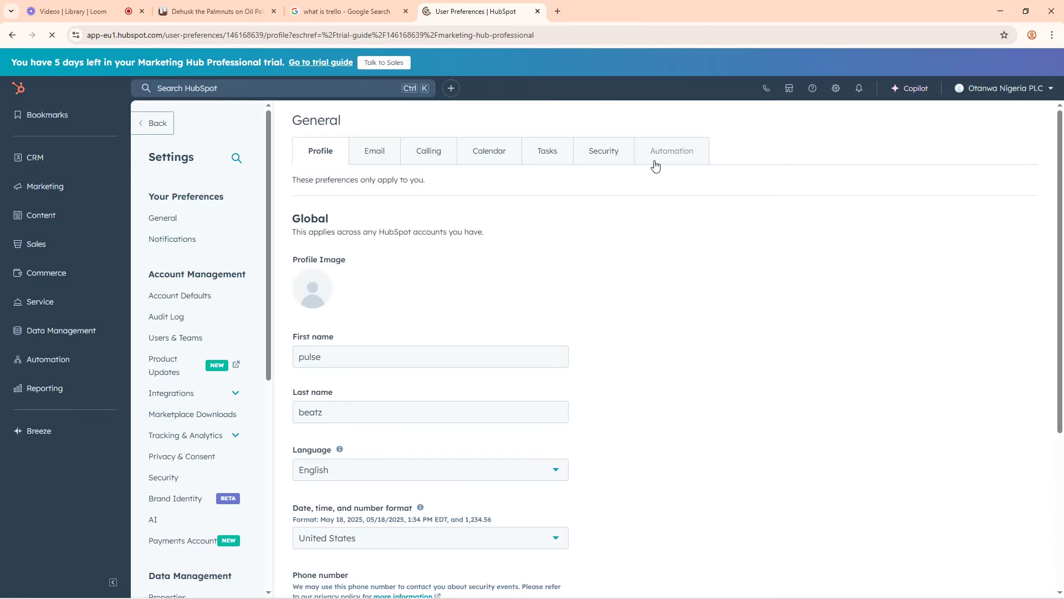
pyautogui.click(174, 397)
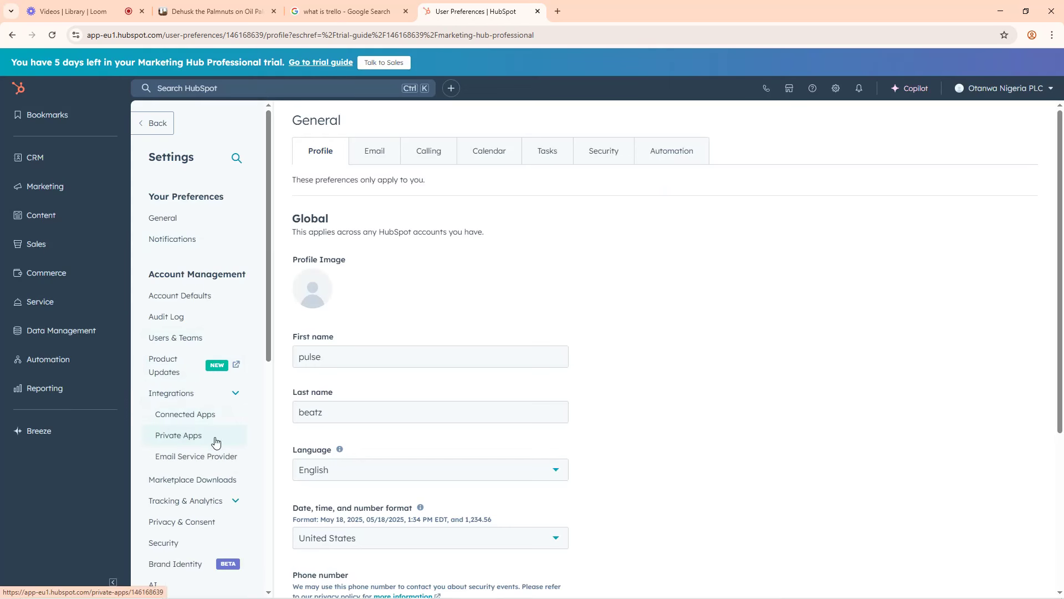
pyautogui.moveTo(402, 594)
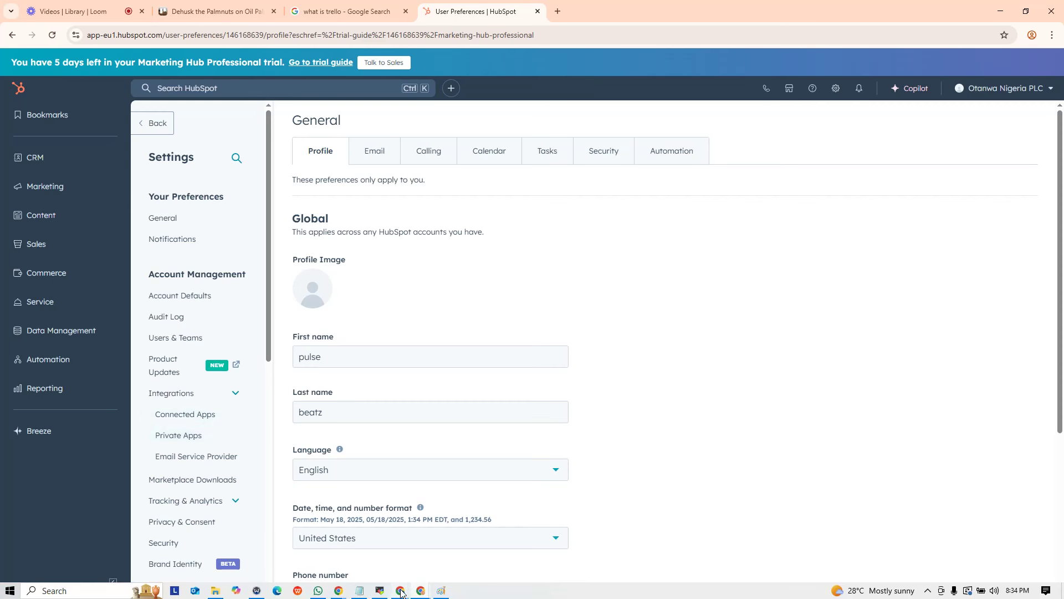
# Switch to the ChatGPT conversation on getting HubSpot API access and review the steps for creating a private app
pyautogui.click(322, 562)
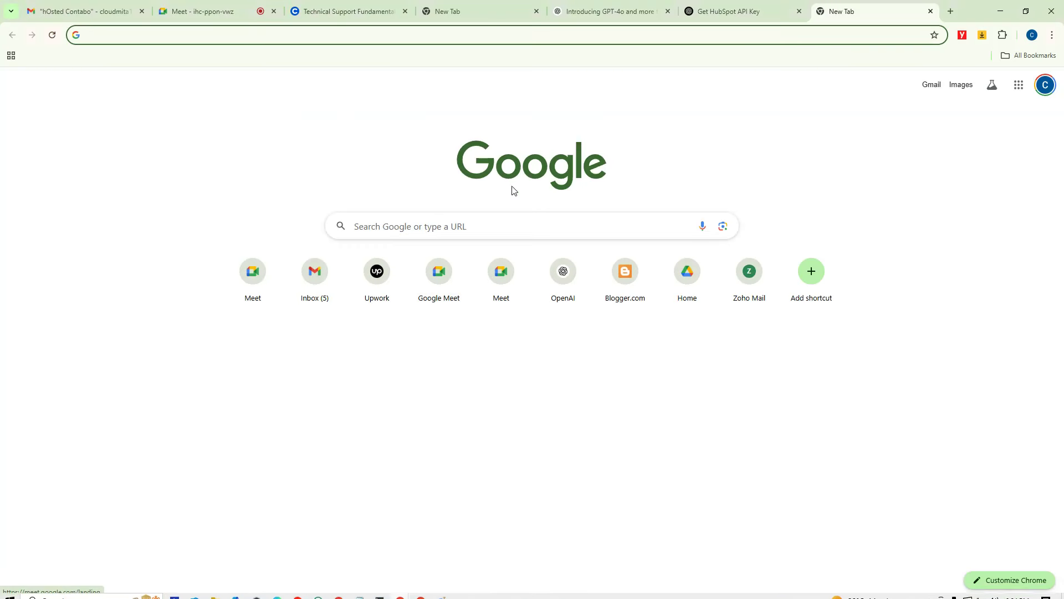
pyautogui.click(753, 3)
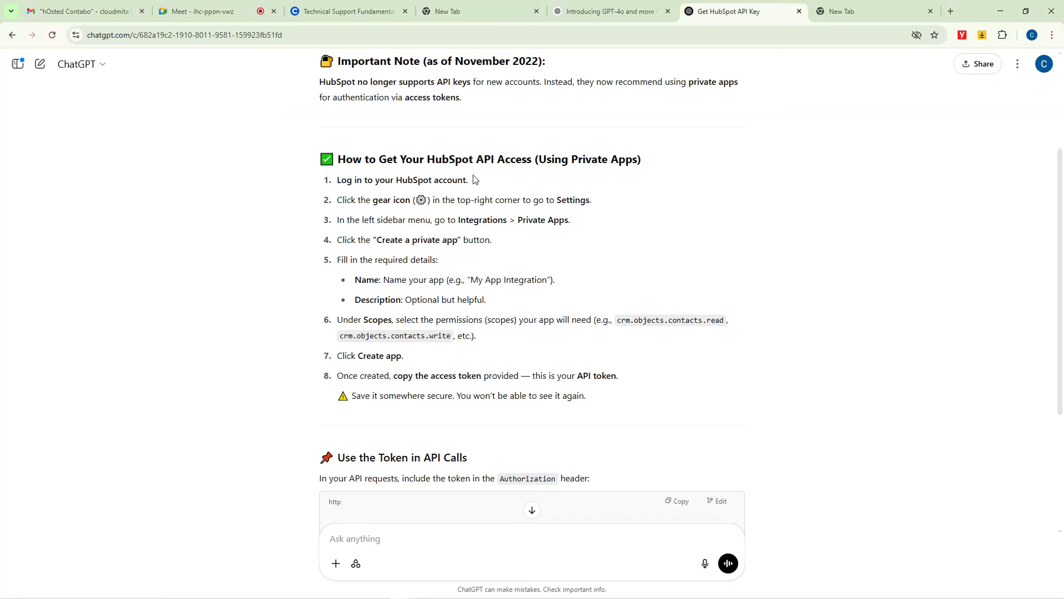
pyautogui.moveTo(428, 200); pyautogui.dragTo(410, 204)
pyautogui.moveTo(596, 201); pyautogui.dragTo(569, 202)
pyautogui.moveTo(474, 223); pyautogui.dragTo(564, 223)
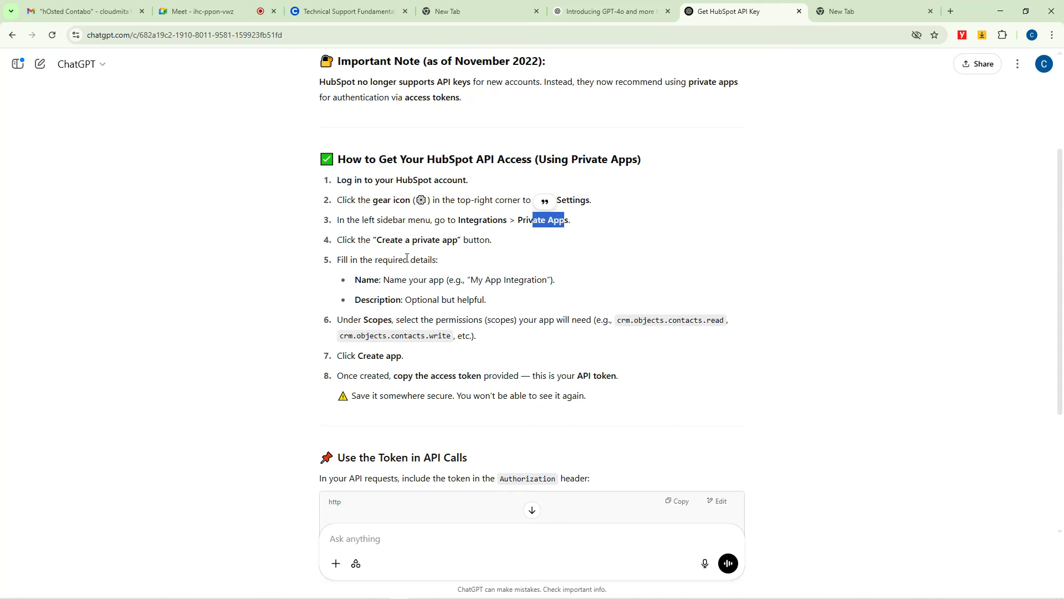
pyautogui.moveTo(395, 240); pyautogui.dragTo(458, 235)
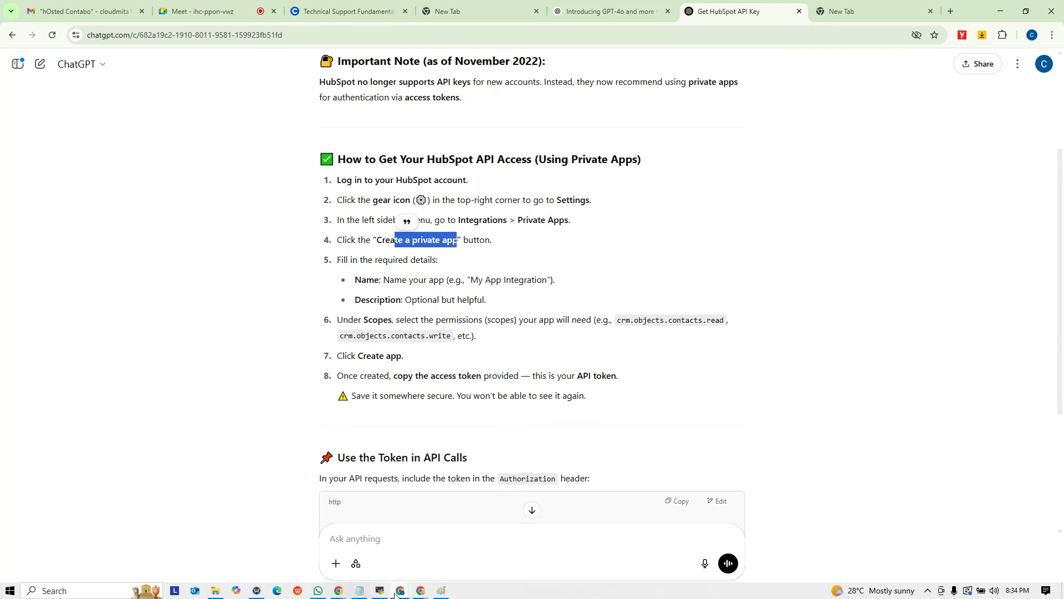
# Return to the HubSpot settings, open Private Apps under Integrations and start creating a private app
pyautogui.moveTo(420, 591)
pyautogui.click(379, 546)
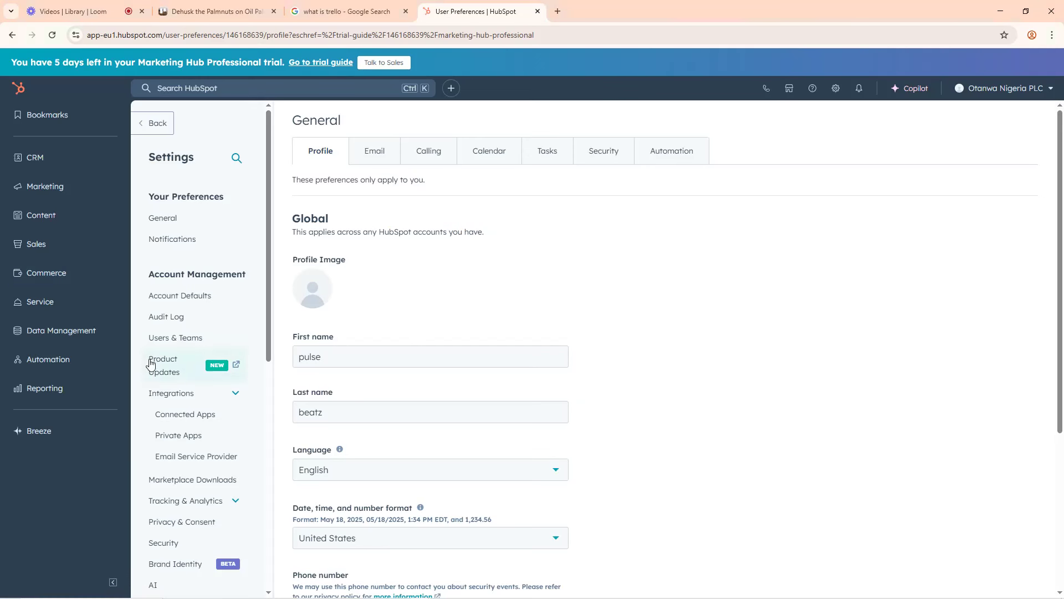
pyautogui.click(180, 437)
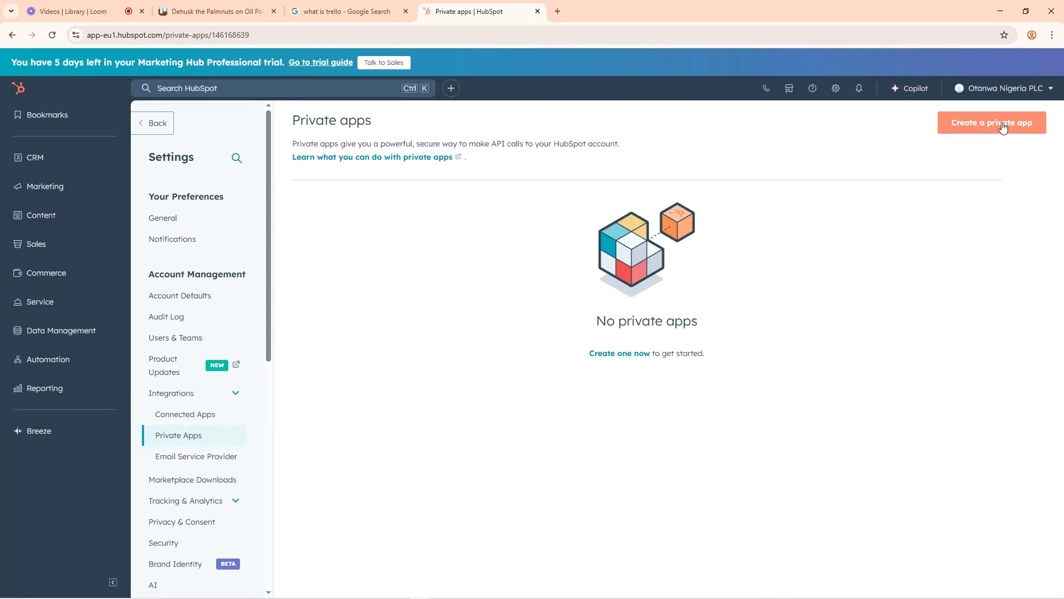
pyautogui.click(995, 127)
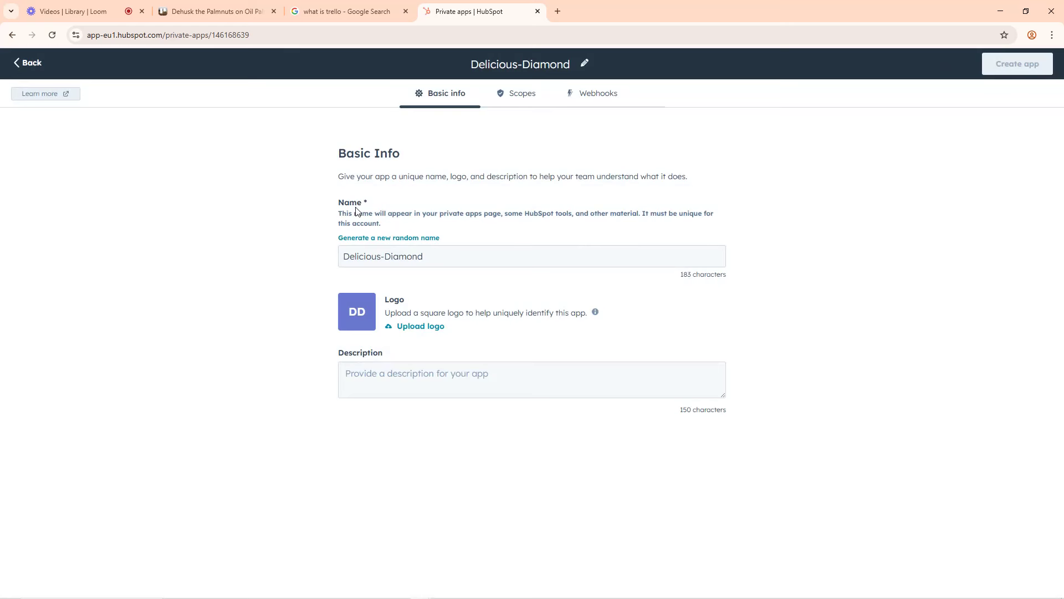
# Name the private app Otanwa Api and upload images (6).png from the Downloads folder as its logo
pyautogui.moveTo(432, 259); pyautogui.dragTo(333, 271)
pyautogui.write('Otanwa')
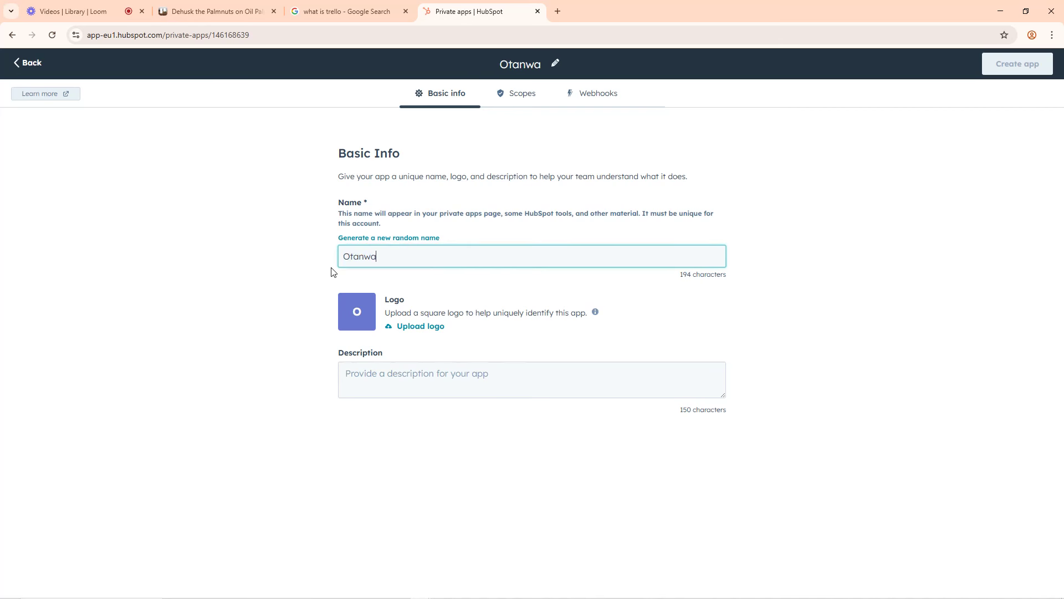
pyautogui.write(' Api')
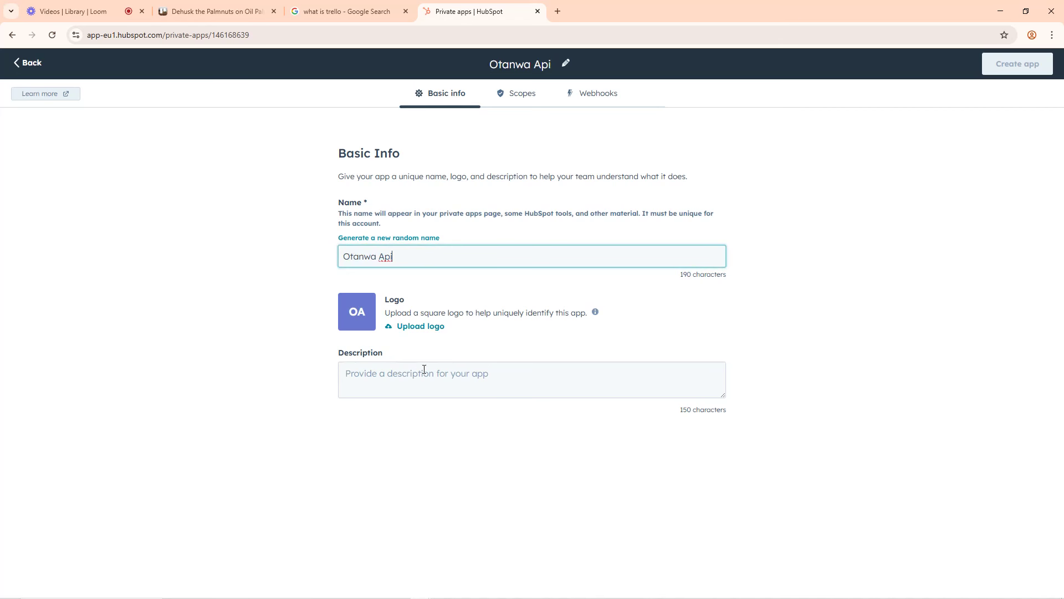
pyautogui.click(407, 390)
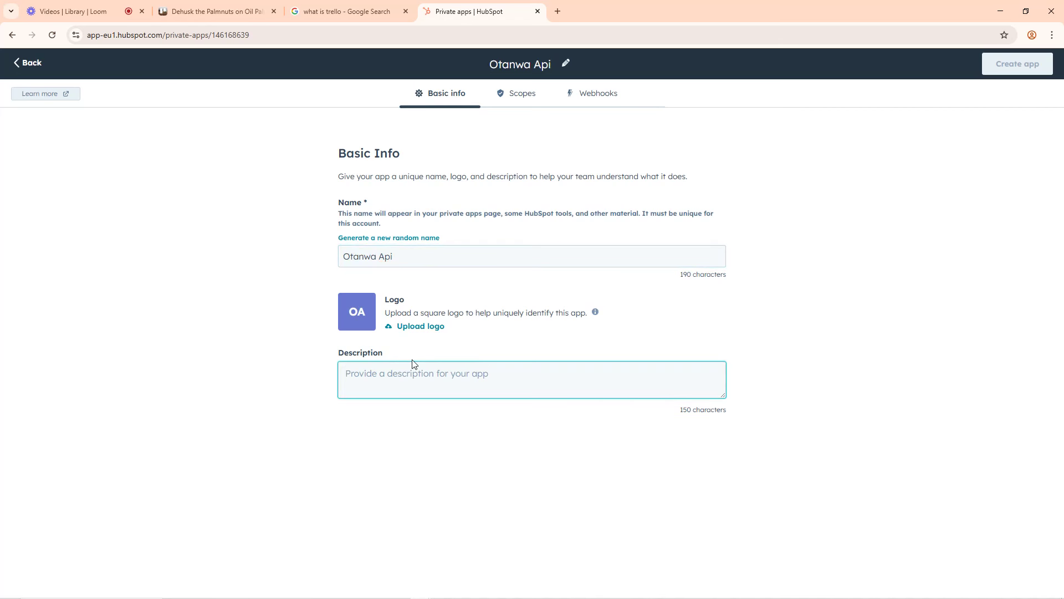
pyautogui.click(407, 327)
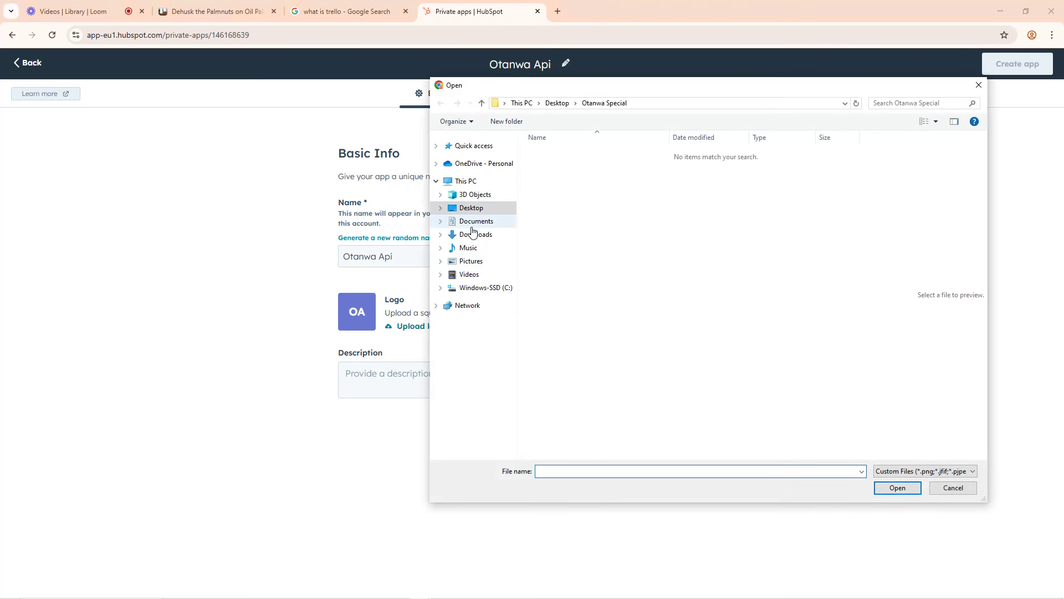
pyautogui.click(473, 235)
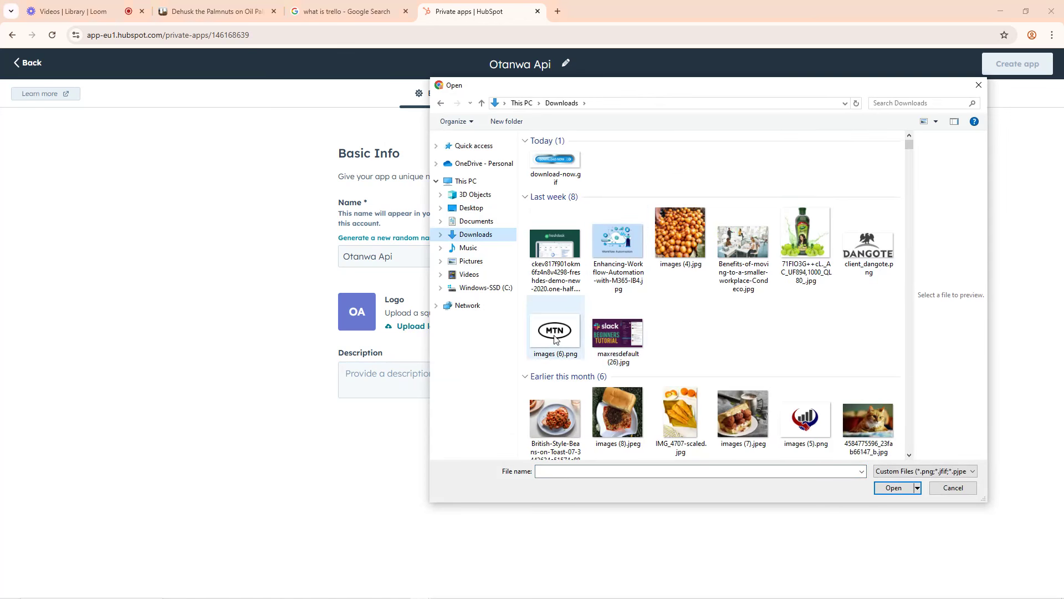
pyautogui.click(555, 333)
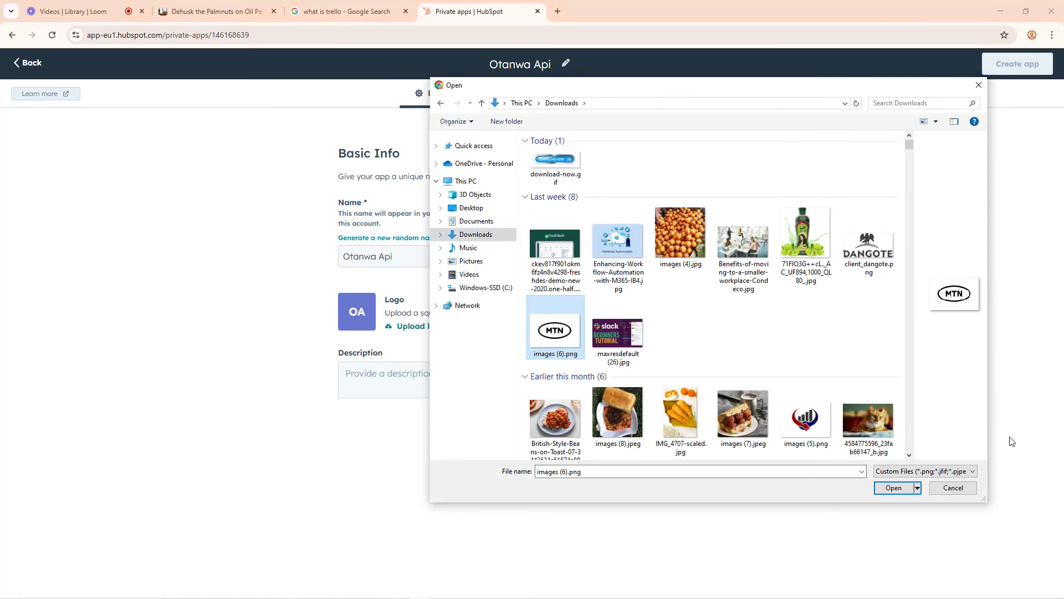
pyautogui.click(895, 487)
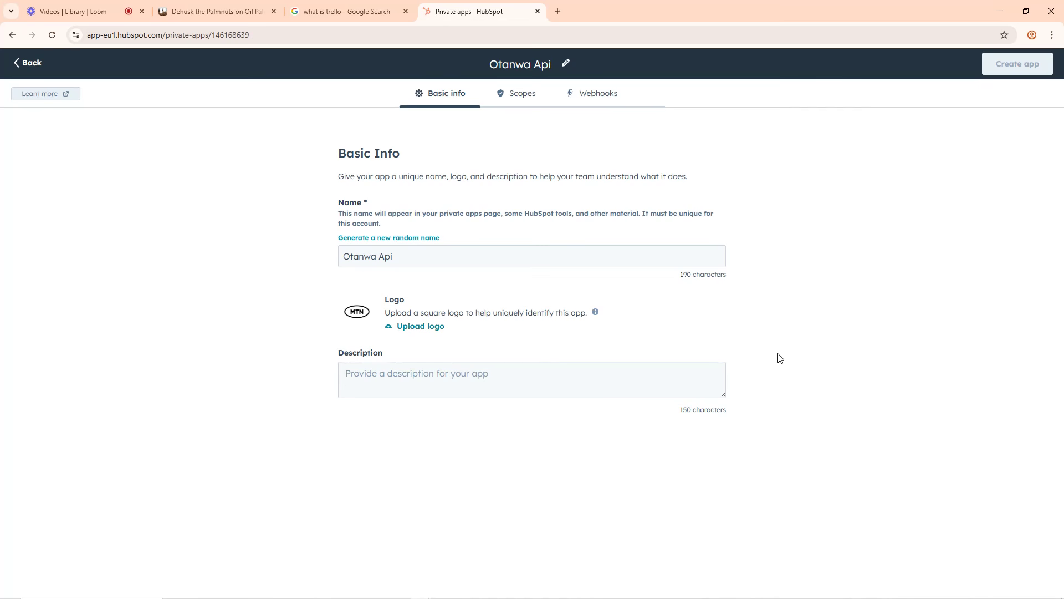
# In the app's new scopes, select crm.export, crm.import, crm.objects.appointments.sensitive.read, crm.objects.commercepayments.read and crm.objects.companies.highly_sensitive.read
pyautogui.moveTo(1033, 65)
pyautogui.click(521, 98)
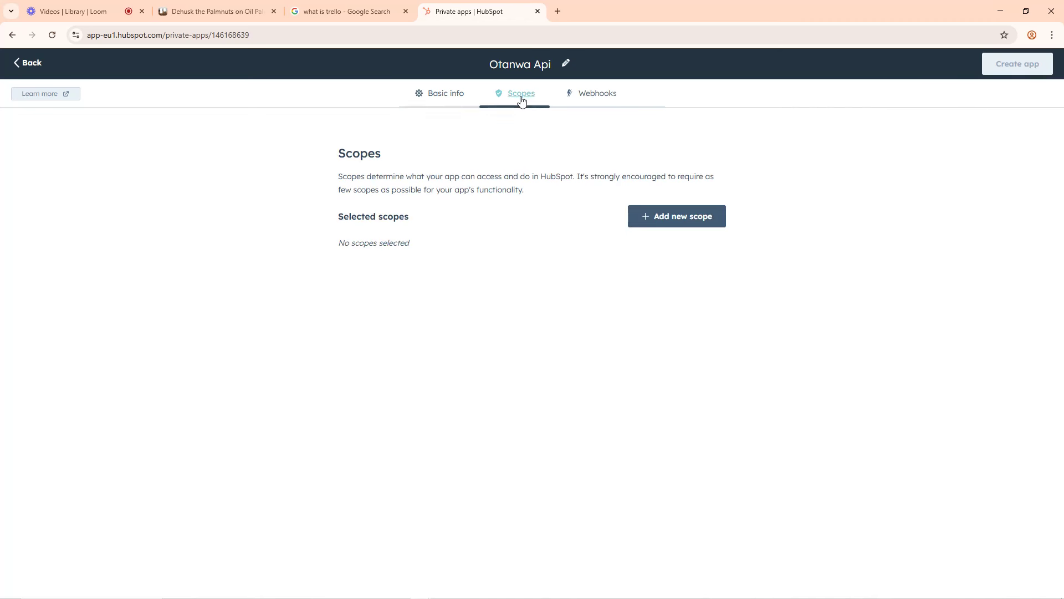
pyautogui.click(668, 222)
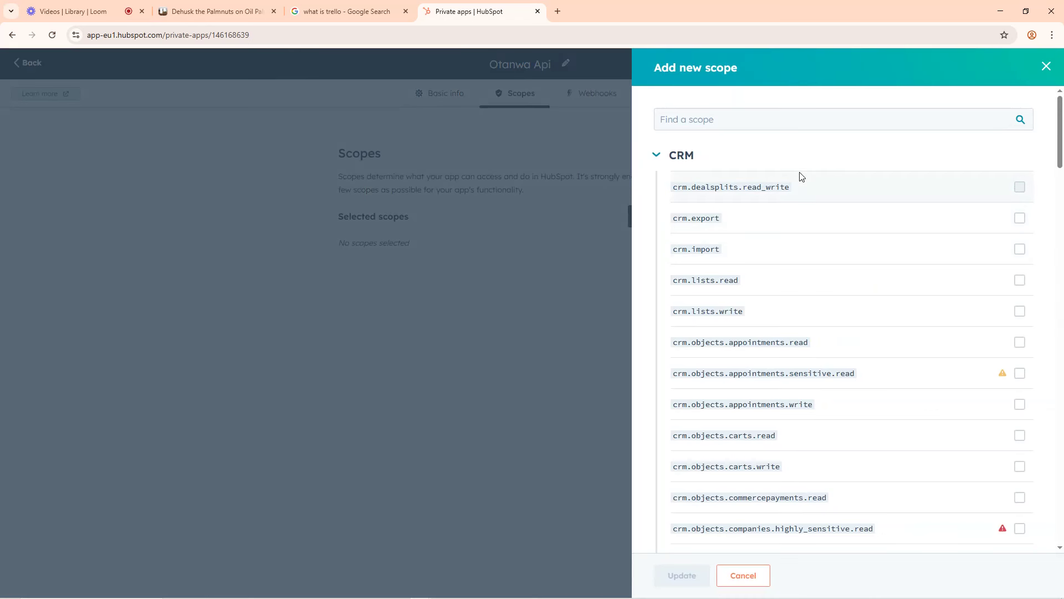
pyautogui.click(1020, 374)
pyautogui.click(1020, 528)
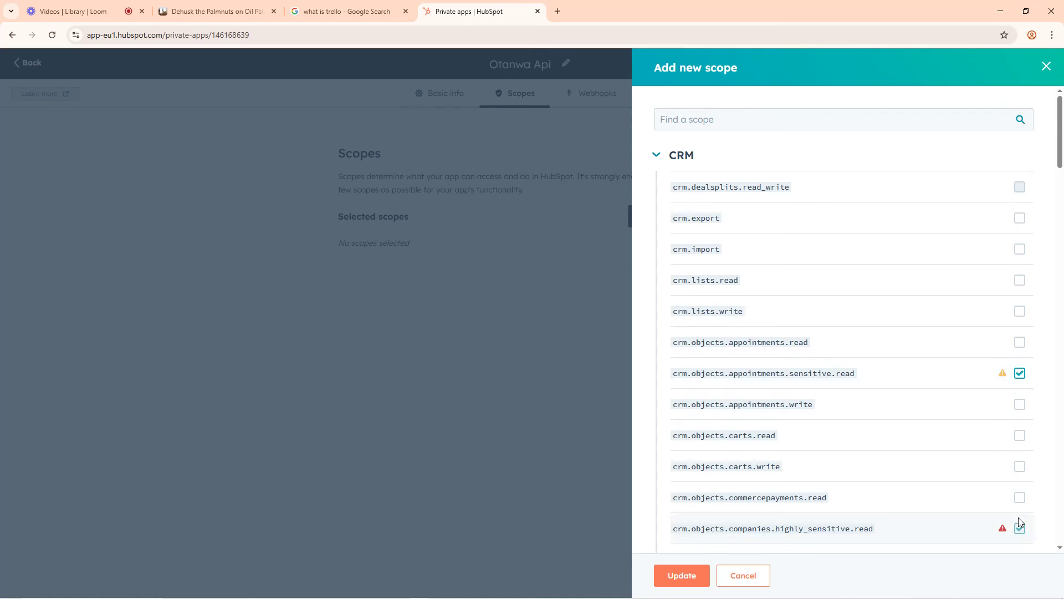
pyautogui.click(1020, 497)
pyautogui.click(1020, 218)
pyautogui.click(1019, 249)
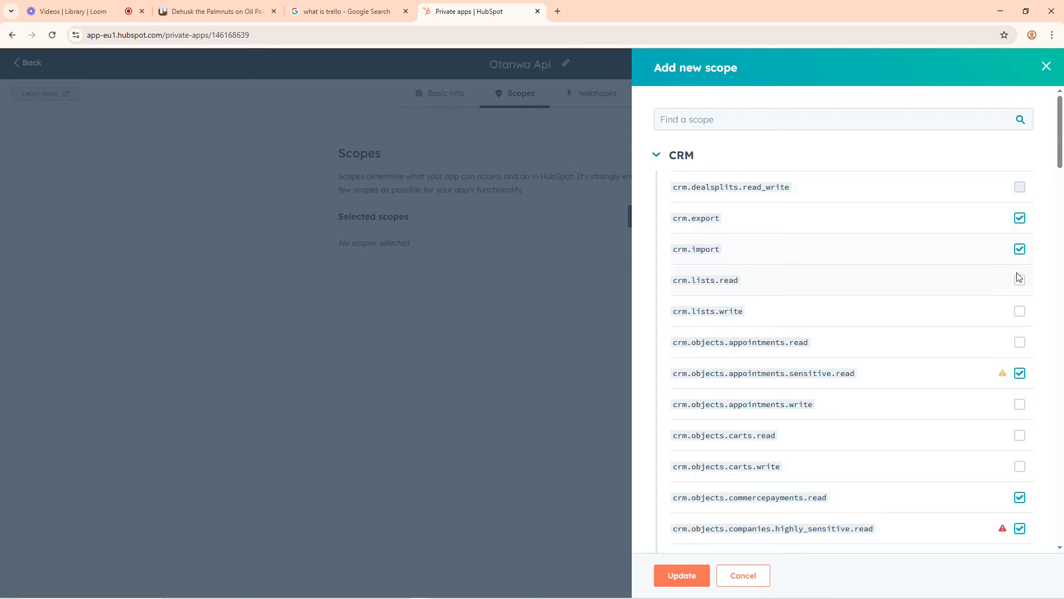
# Also select the read and write scopes for crm.lists, crm.objects.appointments and crm.objects.carts
pyautogui.click(1020, 280)
pyautogui.click(1020, 311)
pyautogui.click(1020, 342)
pyautogui.click(1020, 404)
pyautogui.click(1020, 435)
pyautogui.click(1020, 466)
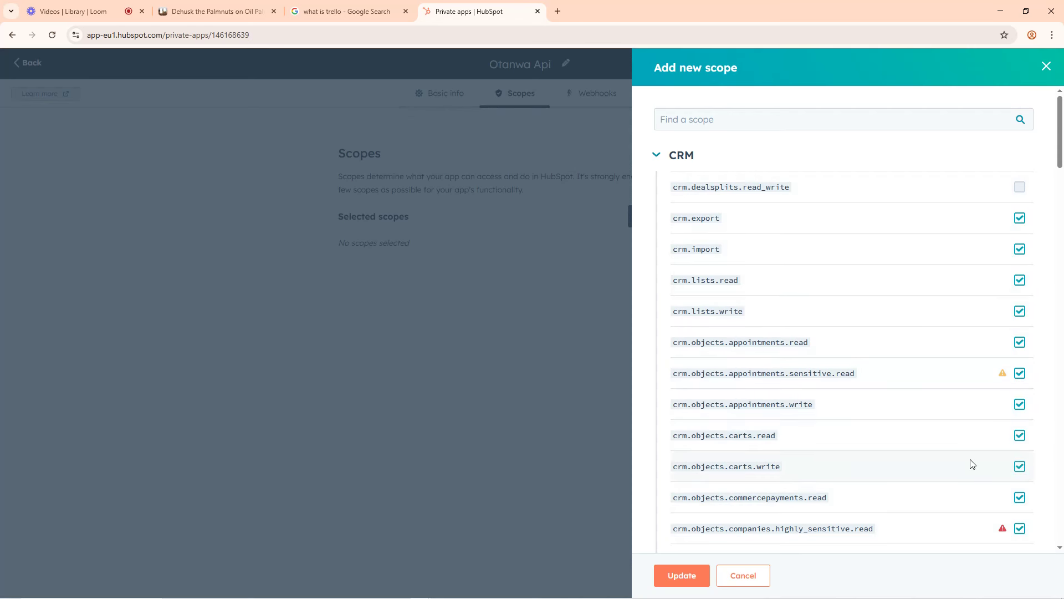
# Select the read and write scopes for crm.objects.companies and crm.objects.contacts, and apply the whole scope selection to the app
pyautogui.scroll(-4, 970, 463)
pyautogui.click(1020, 338)
pyautogui.click(1020, 399)
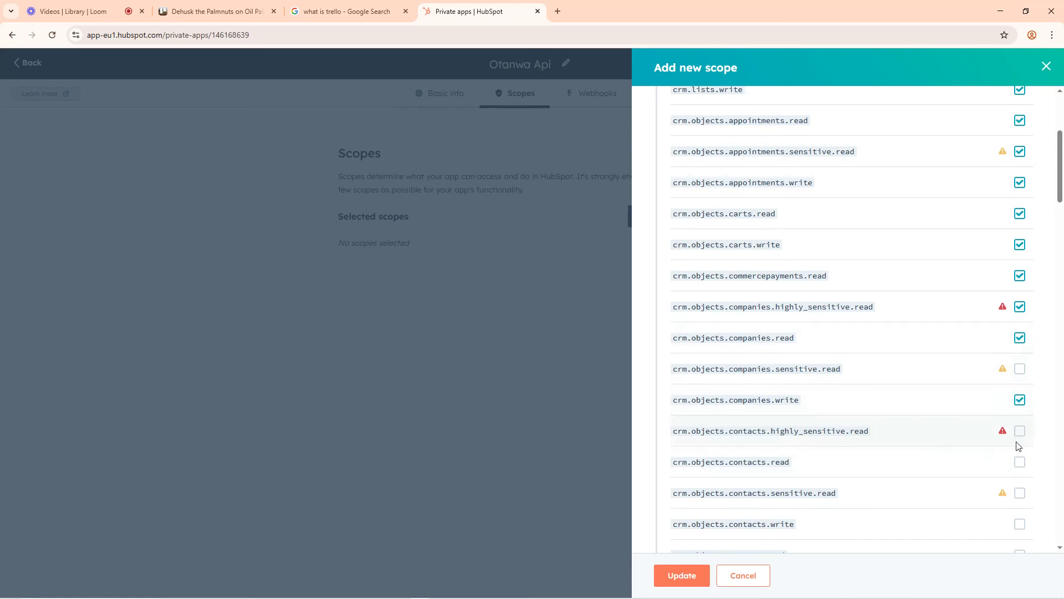
pyautogui.click(1020, 461)
pyautogui.click(1020, 524)
pyautogui.scroll(-2, 776, 537)
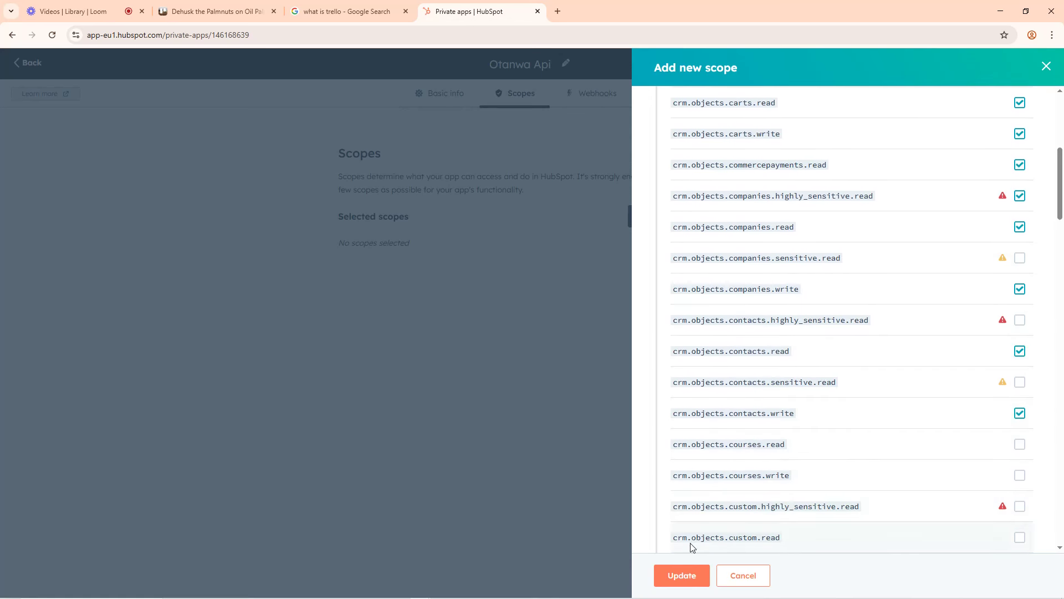
pyautogui.click(682, 575)
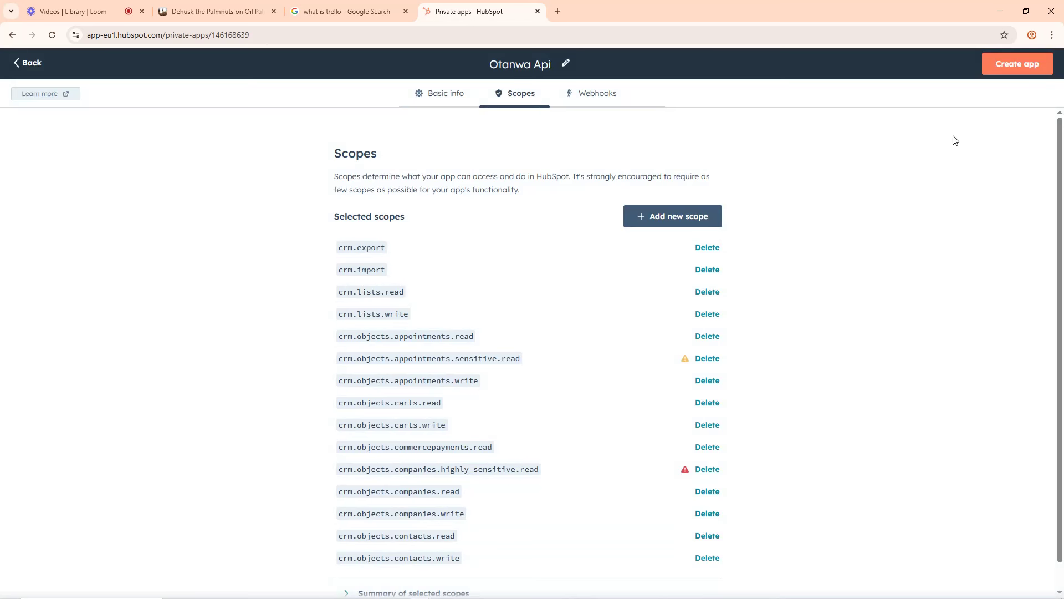
# Create the Otanwa Api private app and copy its revealed access token
pyautogui.click(1014, 64)
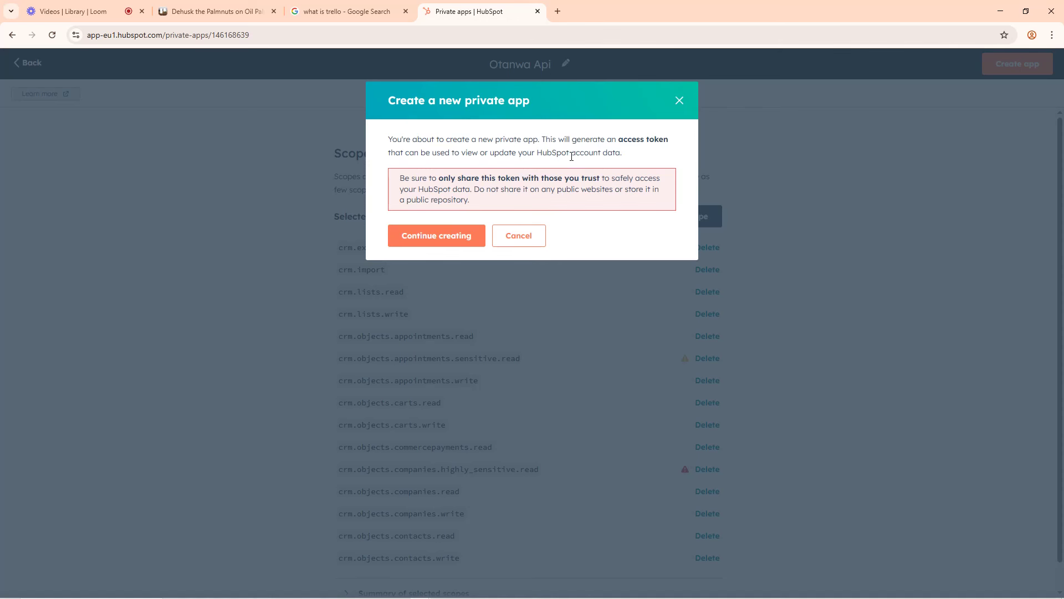
pyautogui.click(425, 239)
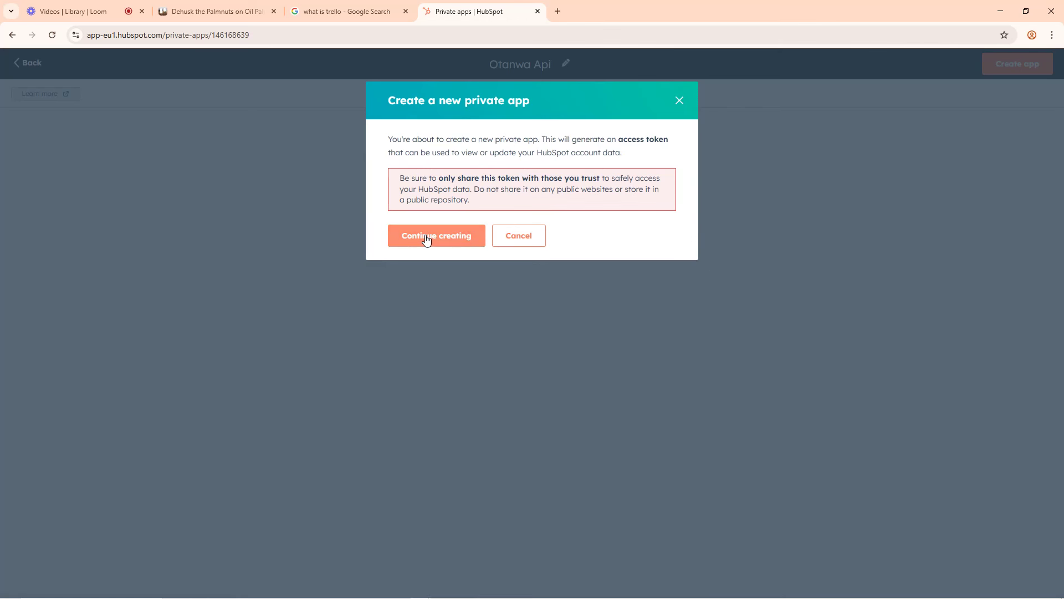
pyautogui.click(435, 239)
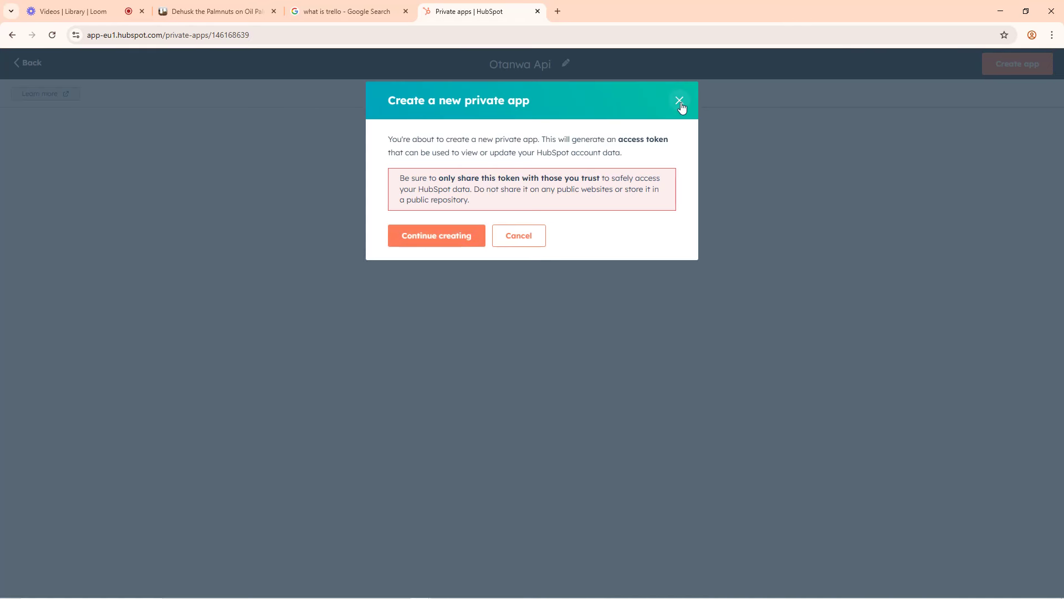
pyautogui.click(460, 238)
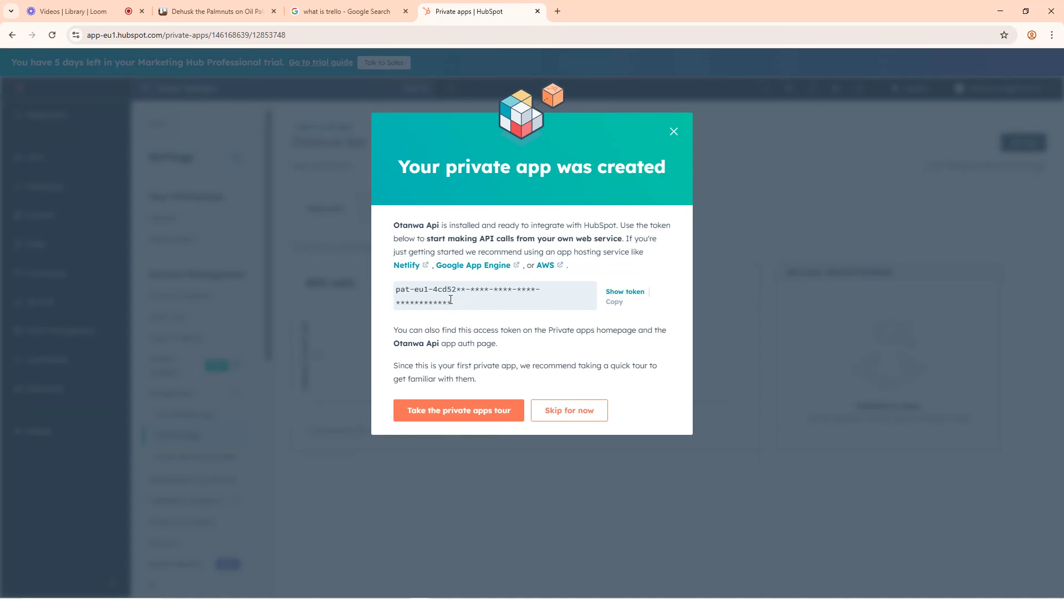
pyautogui.click(630, 294)
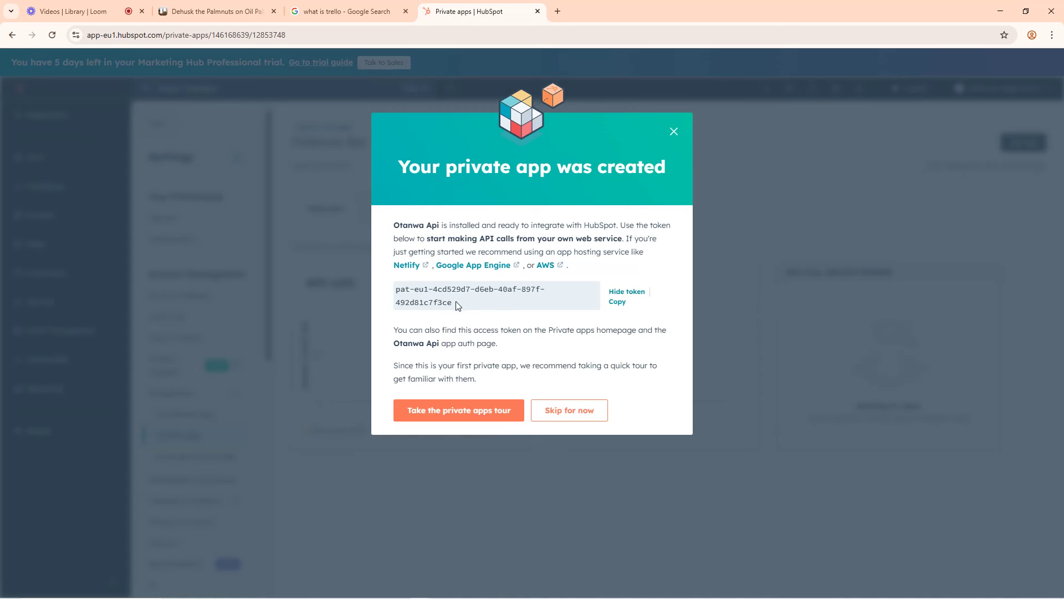
pyautogui.click(616, 302)
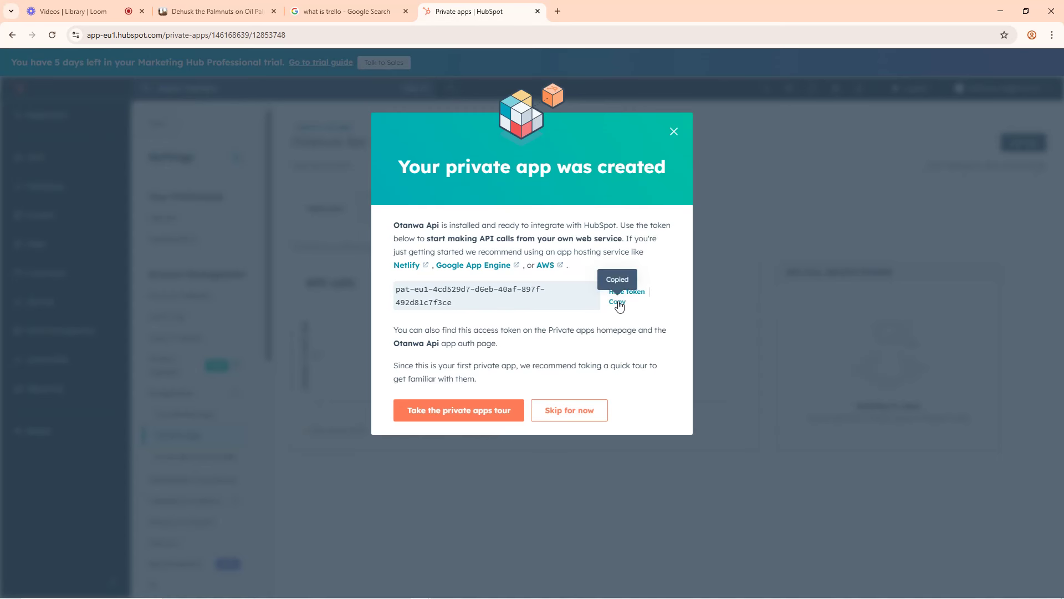
# Return to the Dehusk the Palmnuts card in Trello and try to open the Configure hubspot Power-Up
pyautogui.click(230, 7)
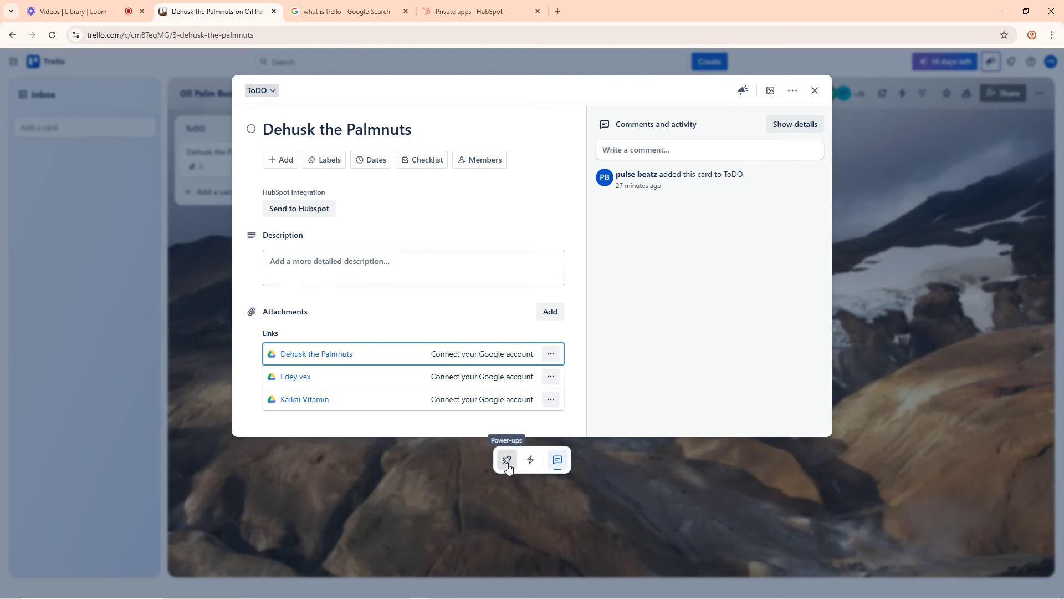
pyautogui.click(506, 461)
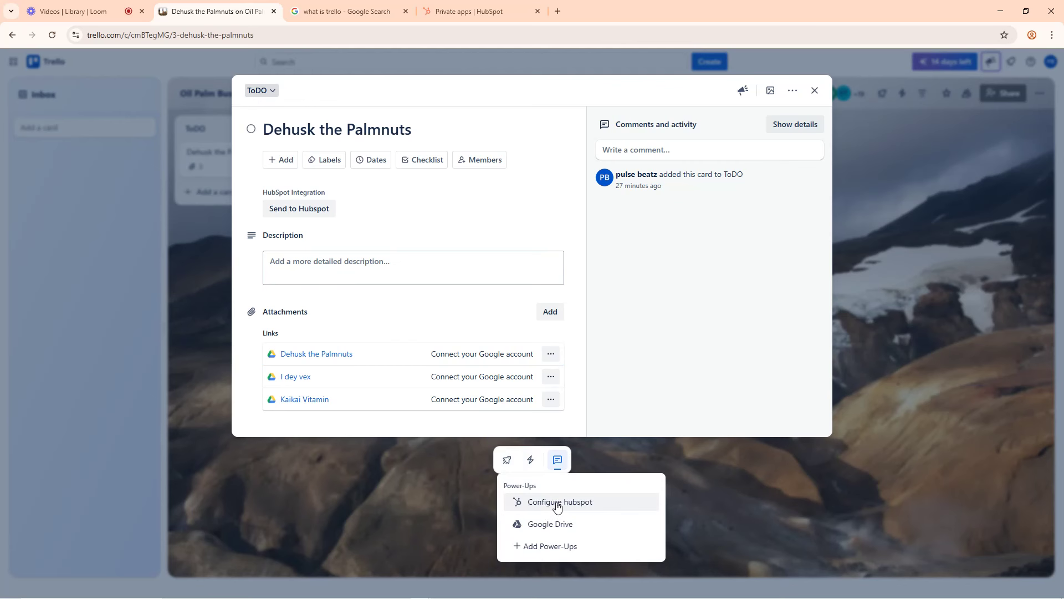
pyautogui.click(726, 301)
pyautogui.click(506, 460)
pyautogui.click(546, 503)
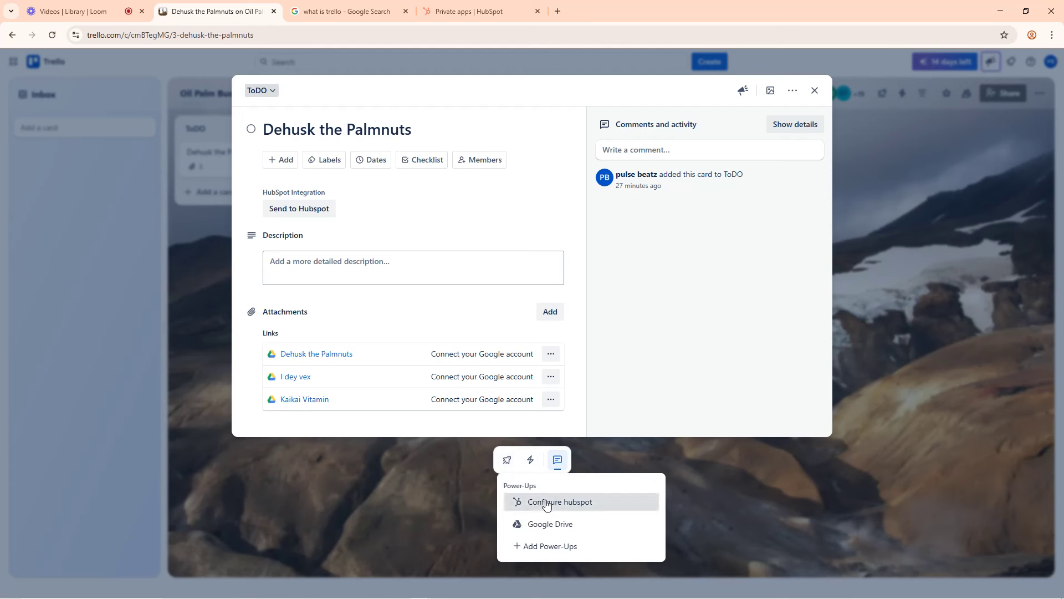
# Search the board's Power-Ups directory for "hubs" and open the HubSpot Integration page
pyautogui.click(541, 547)
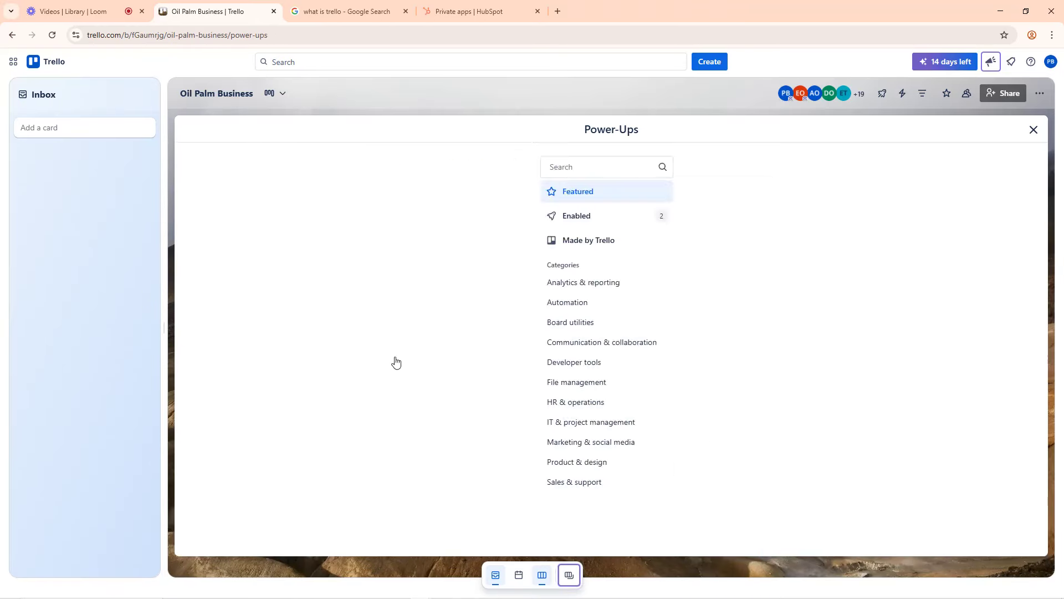
pyautogui.click(332, 169)
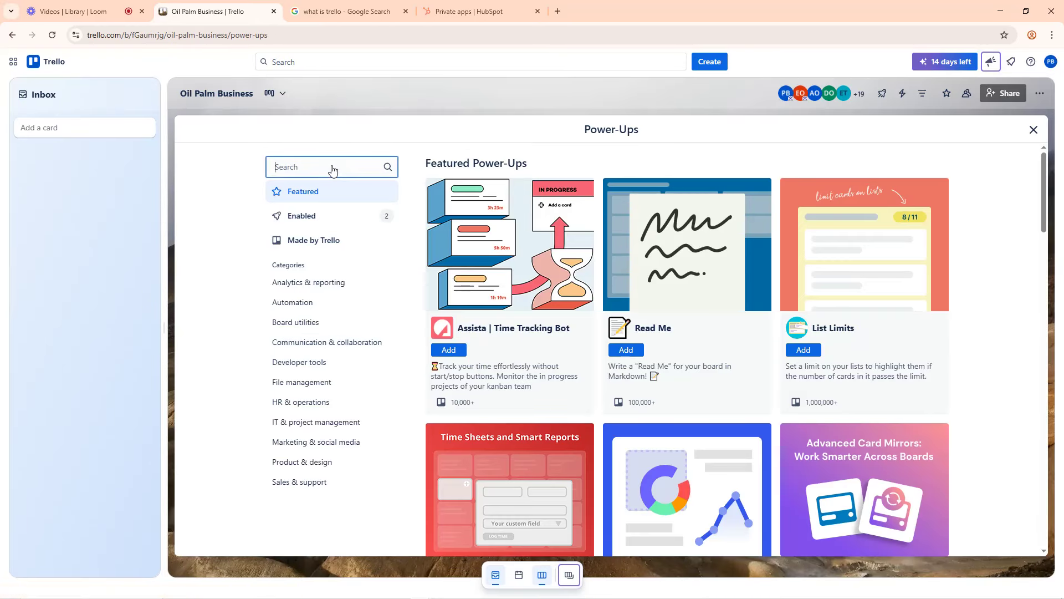
pyautogui.write('hubs')
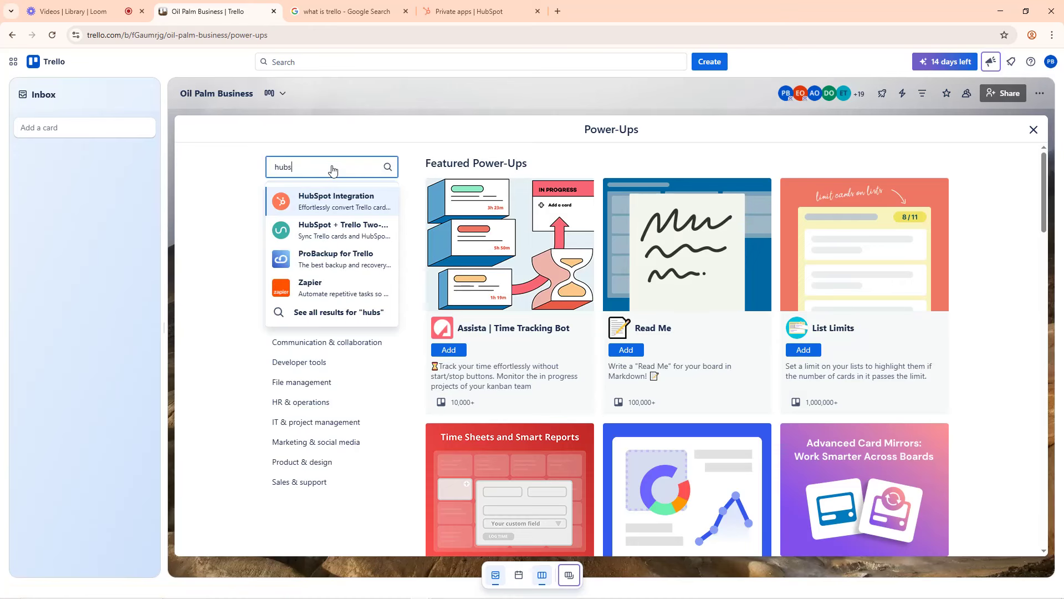
pyautogui.click(321, 206)
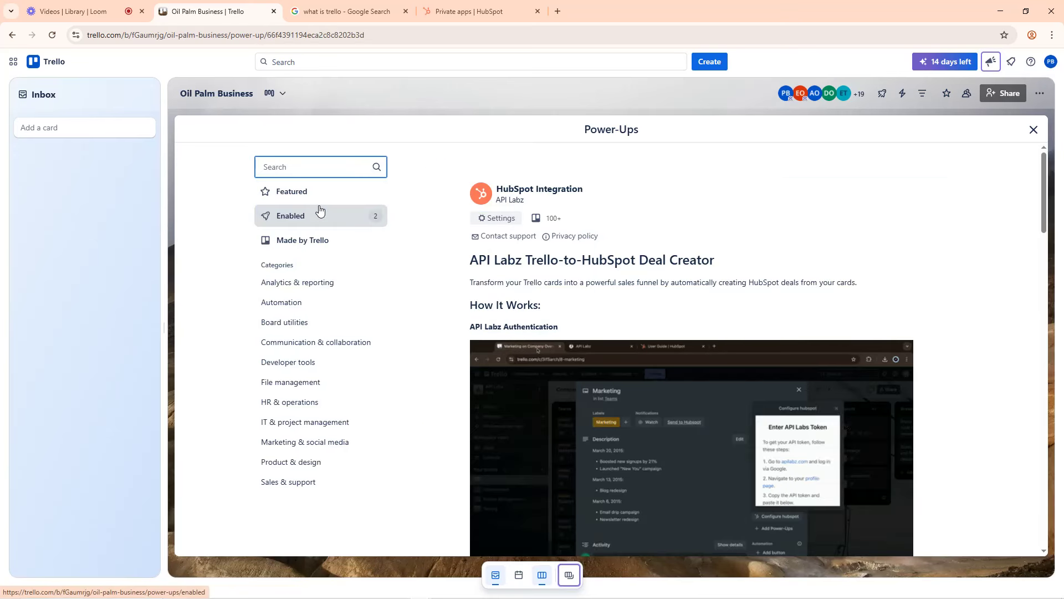
# Disable the HubSpot Integration Power-Up on the board without keeping its Power-Up data
pyautogui.scroll(-20, 699, 452)
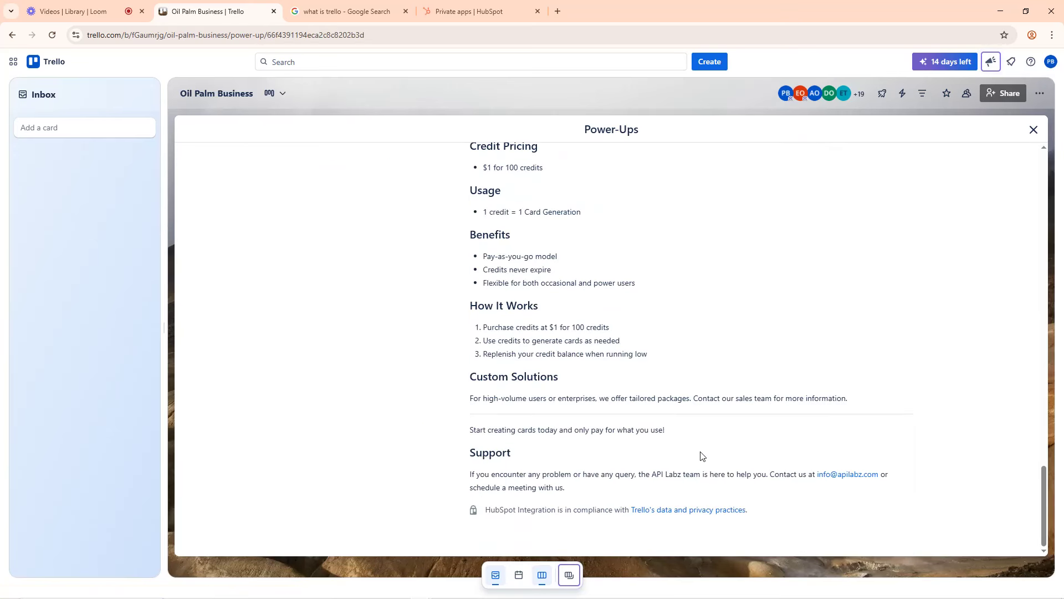
pyautogui.scroll(5, 699, 452)
pyautogui.scroll(15, 698, 452)
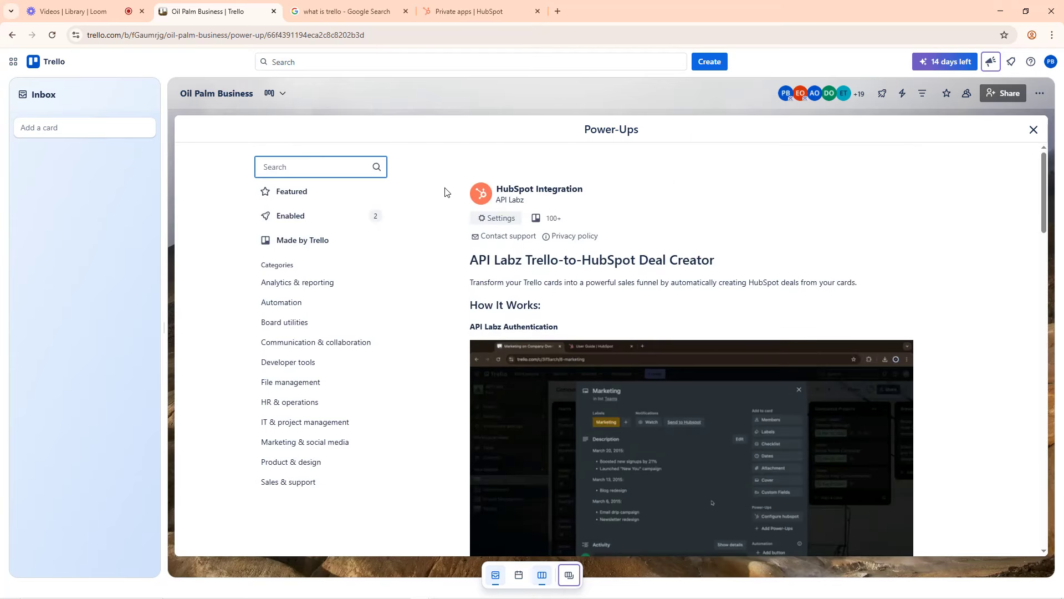
pyautogui.click(502, 218)
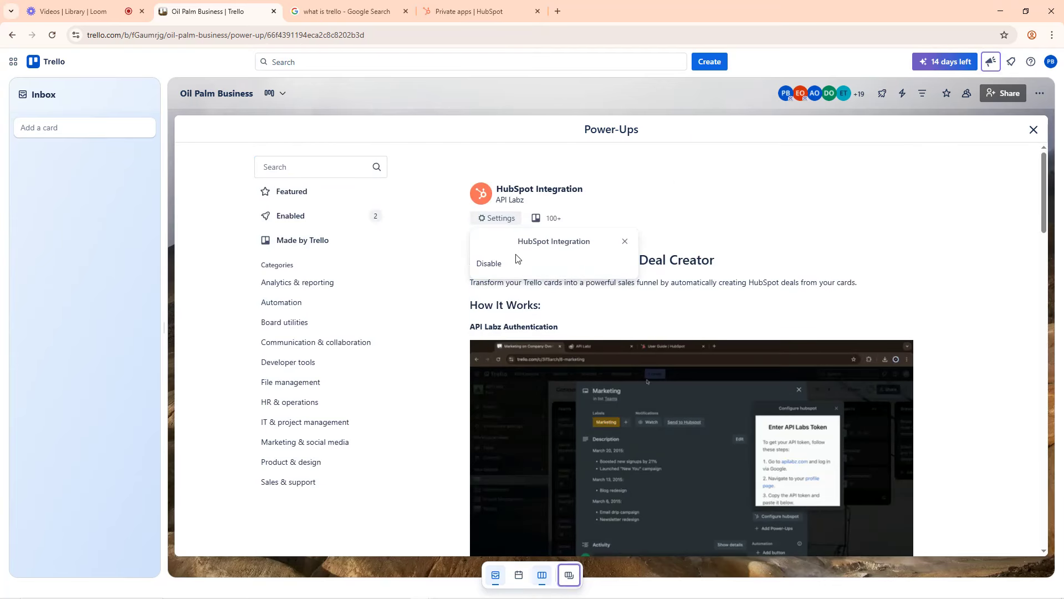
pyautogui.click(490, 264)
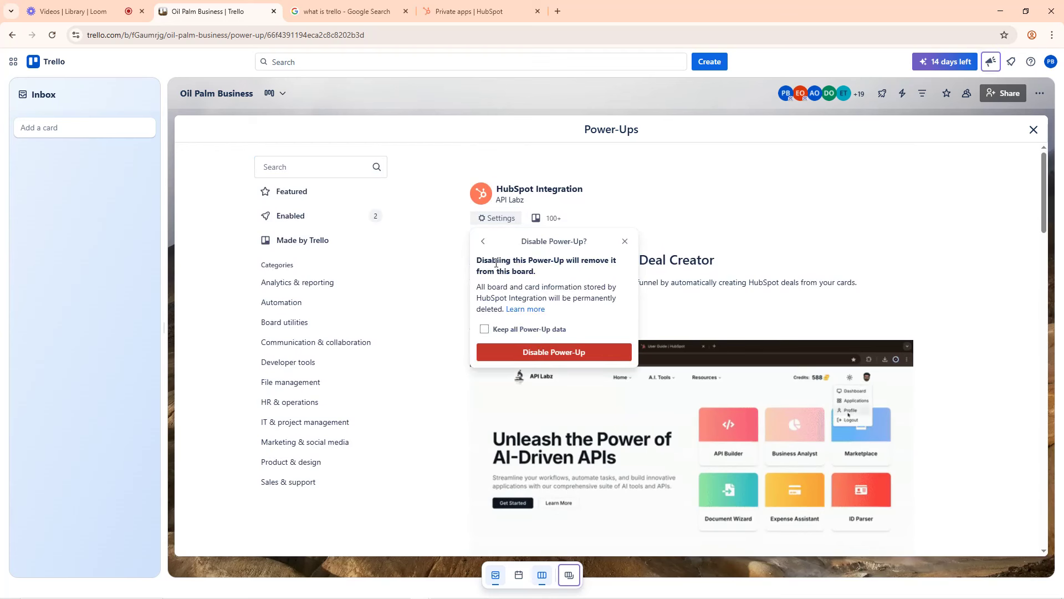
pyautogui.click(524, 351)
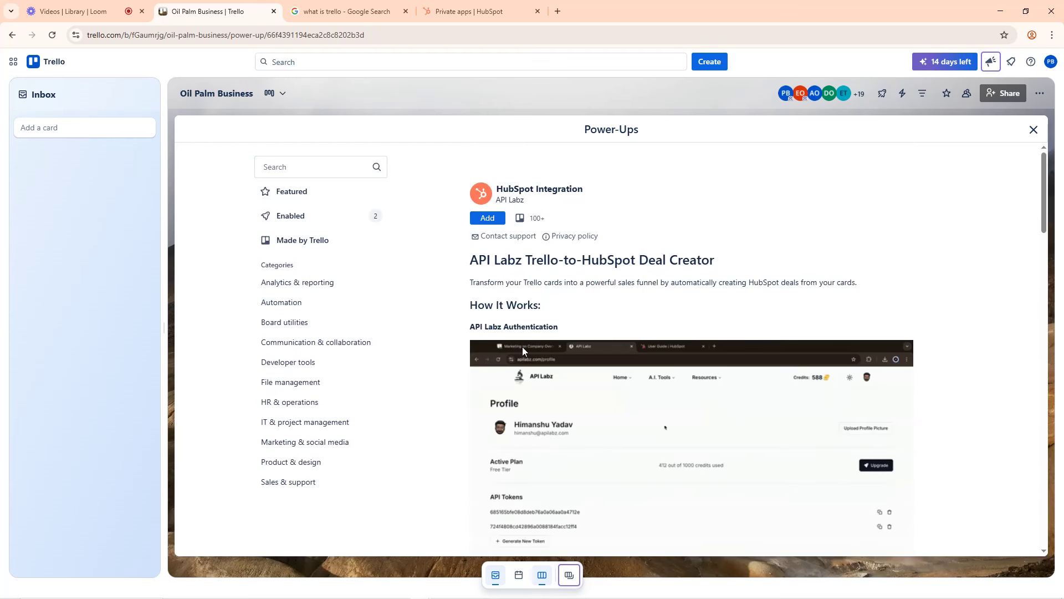
# Add the HubSpot Integration Power-Up back to the board and close the Power-Ups directory
pyautogui.click(486, 219)
pyautogui.click(716, 366)
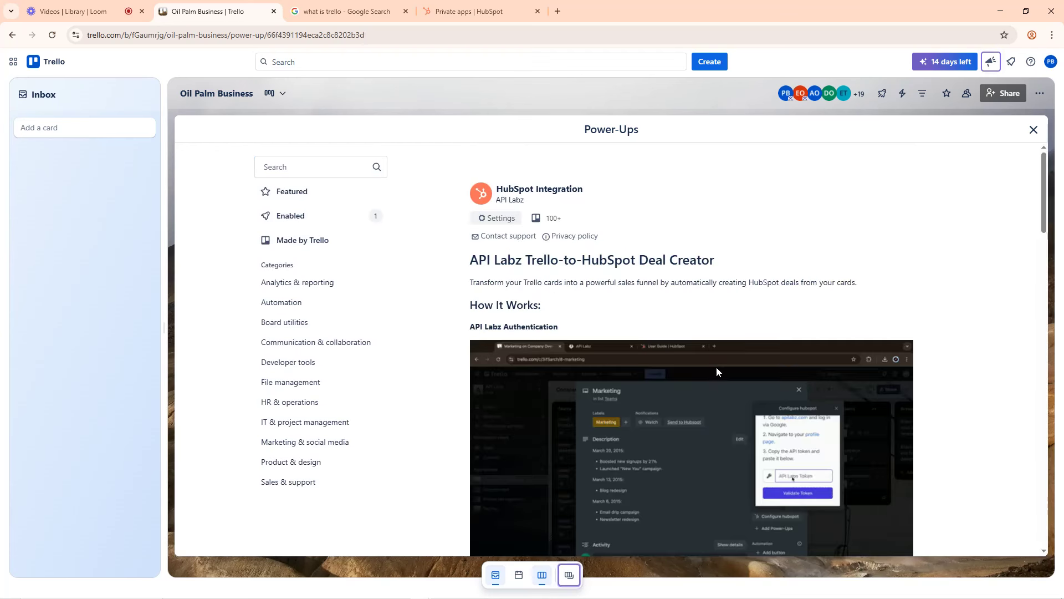
pyautogui.scroll(-15, 700, 388)
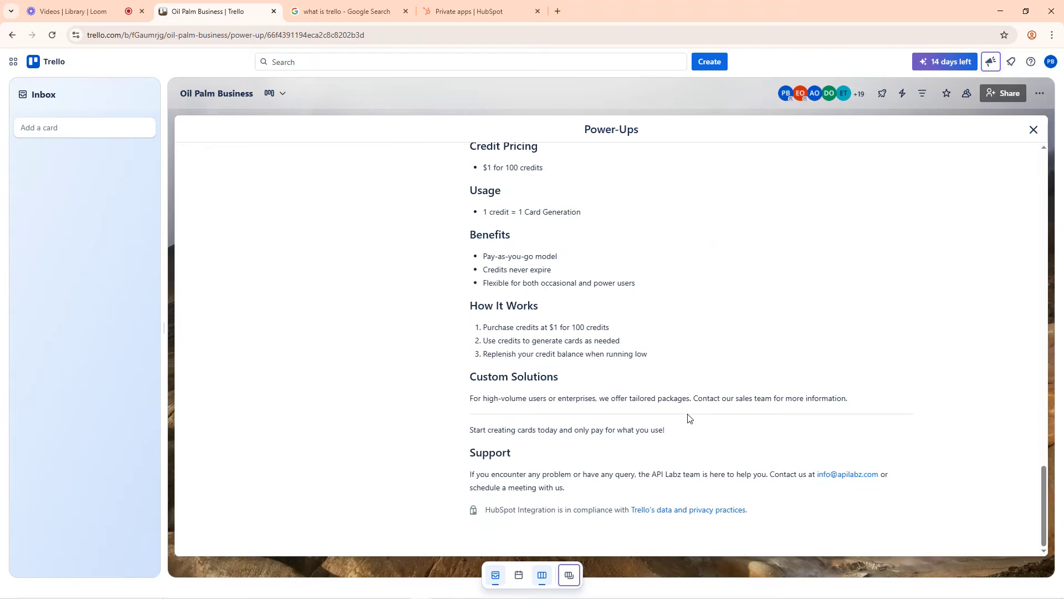
pyautogui.scroll(15, 551, 307)
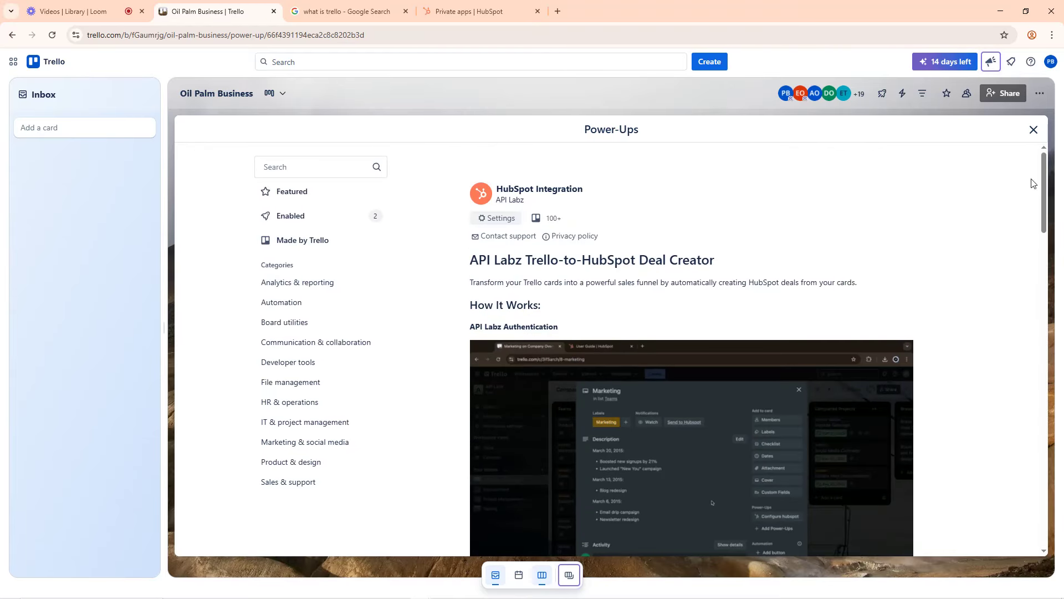
pyautogui.click(1033, 129)
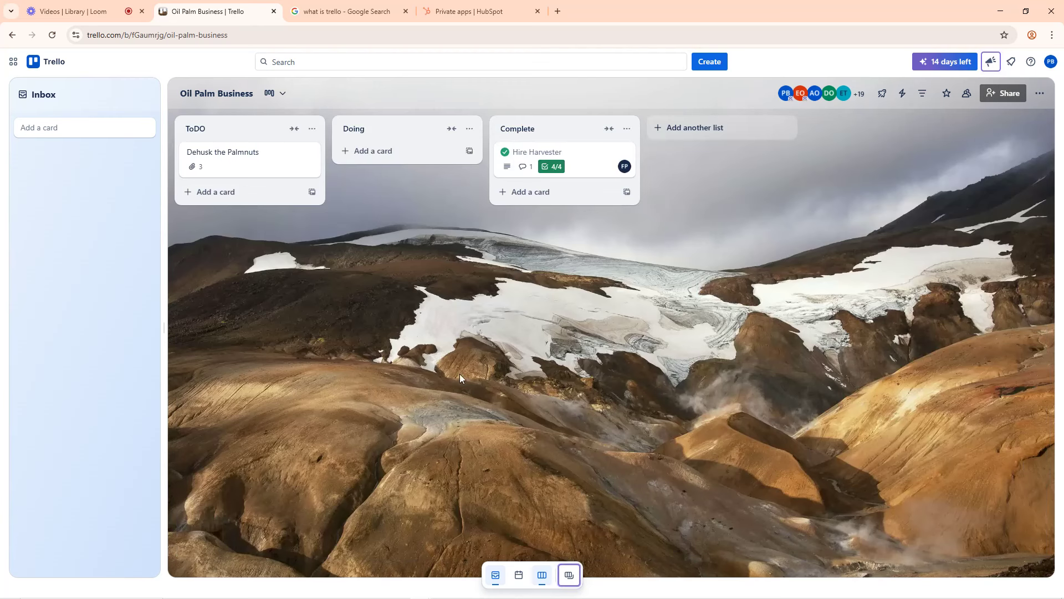
# In the Dehusk the Palmnuts card's Configure hubspot Power-Up, paste the HubSpot access token as the API Labs Token and try to validate it
pyautogui.click(244, 159)
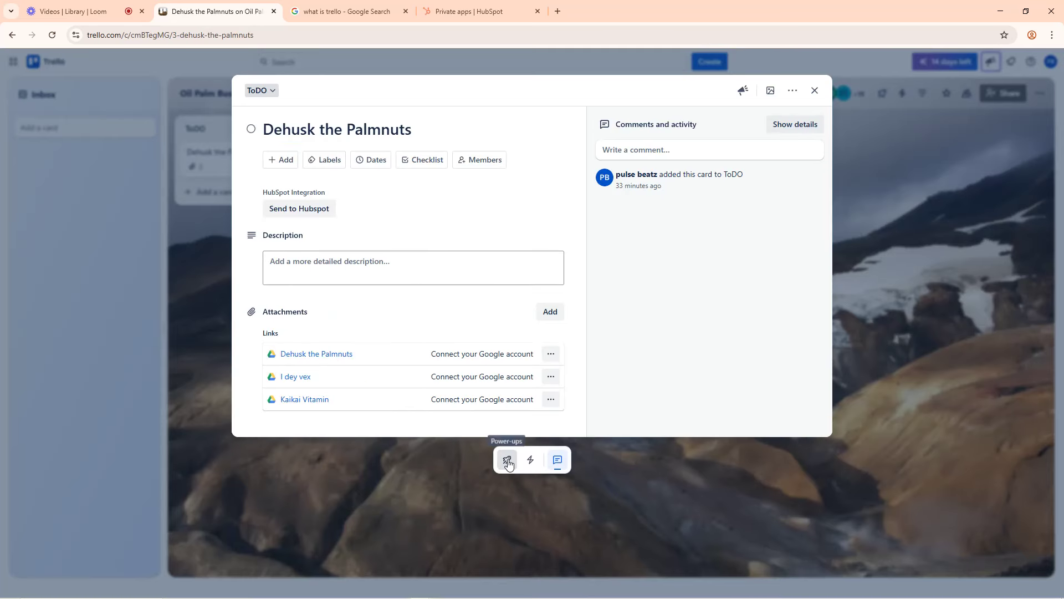
pyautogui.click(507, 459)
pyautogui.click(553, 503)
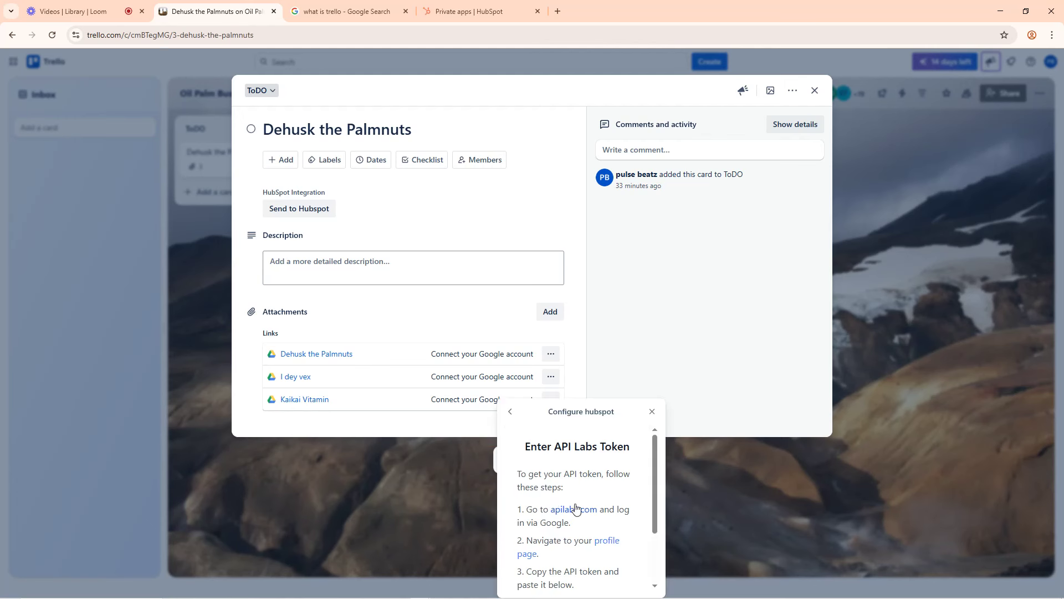
pyautogui.scroll(-2, 568, 507)
pyautogui.click(563, 535)
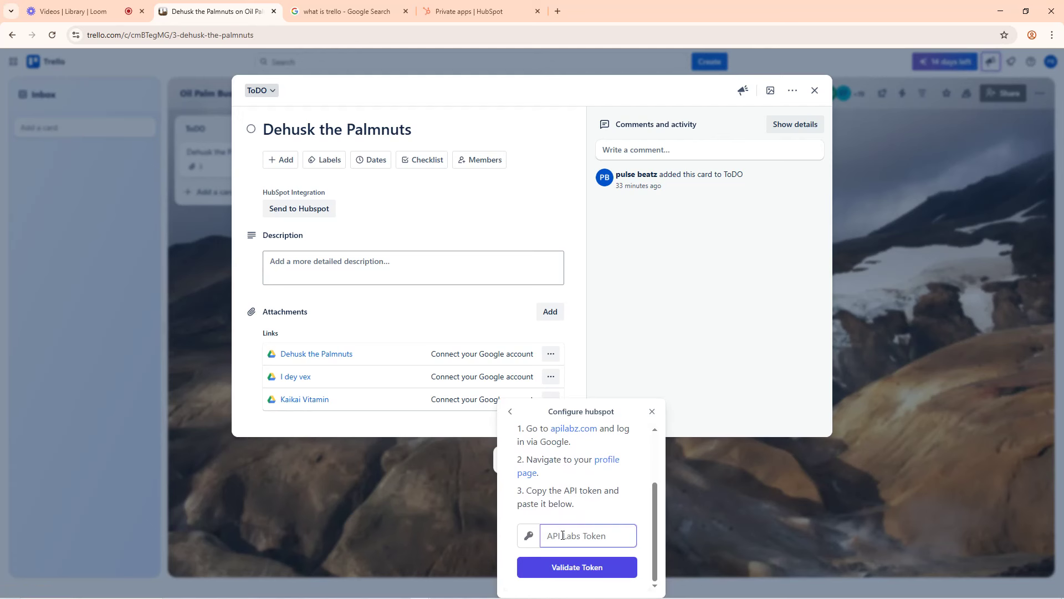
pyautogui.hotkey('ctrl', 'v')
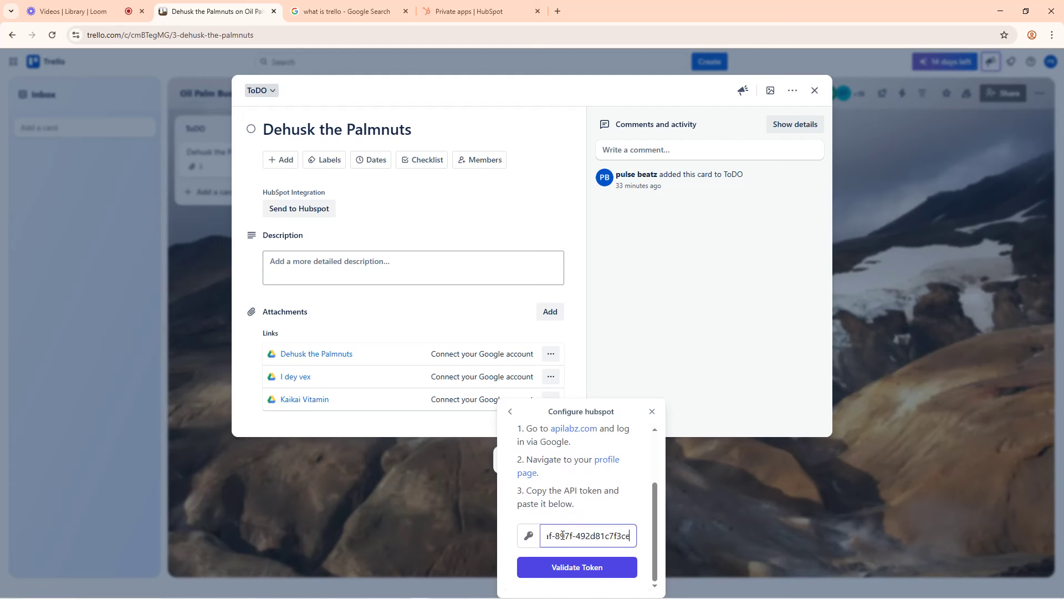
pyautogui.click(586, 569)
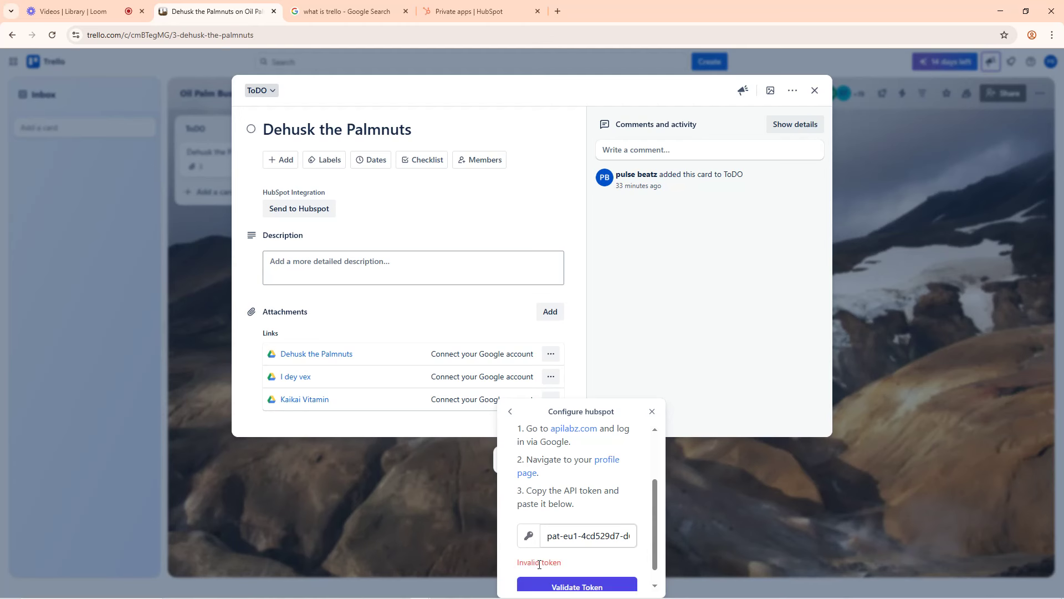
# Skip the private apps tour in HubSpot, and review the access token instructions in the Get HubSpot API Key chat in ChatGPT
pyautogui.click(505, 5)
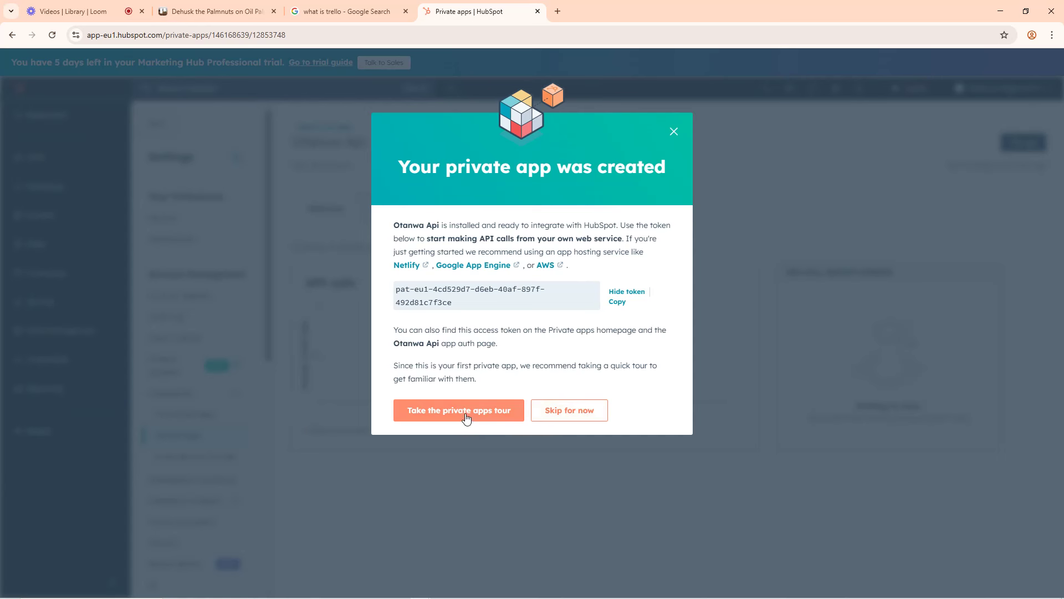
pyautogui.click(556, 410)
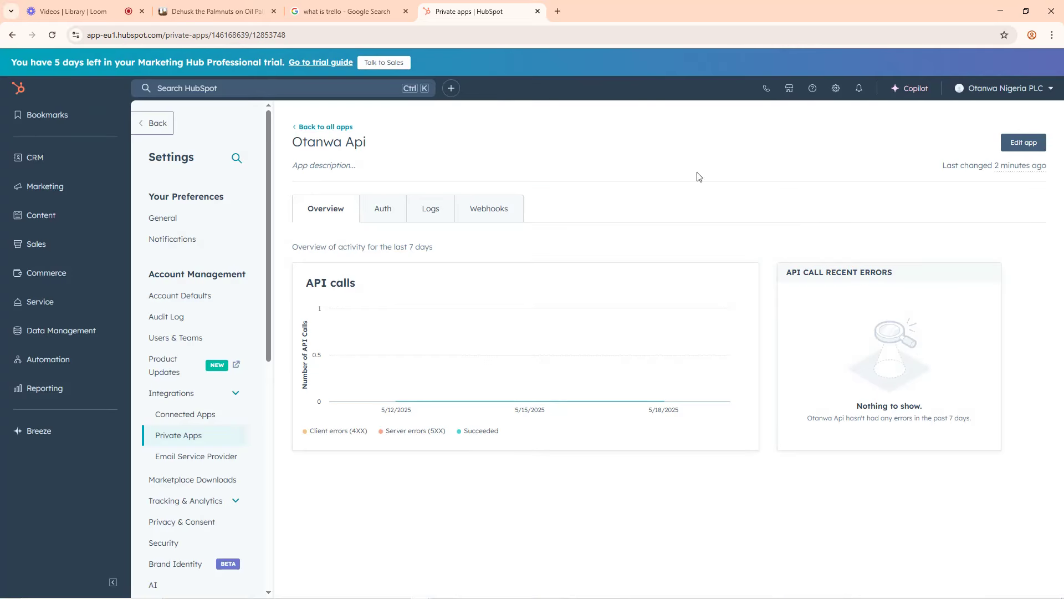
pyautogui.moveTo(419, 595)
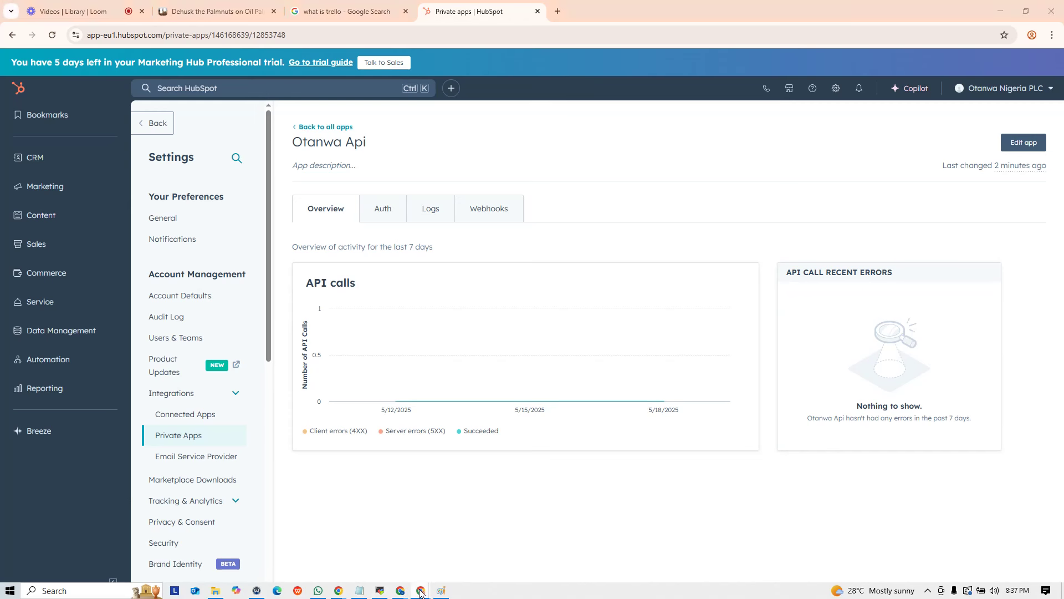
pyautogui.click(347, 546)
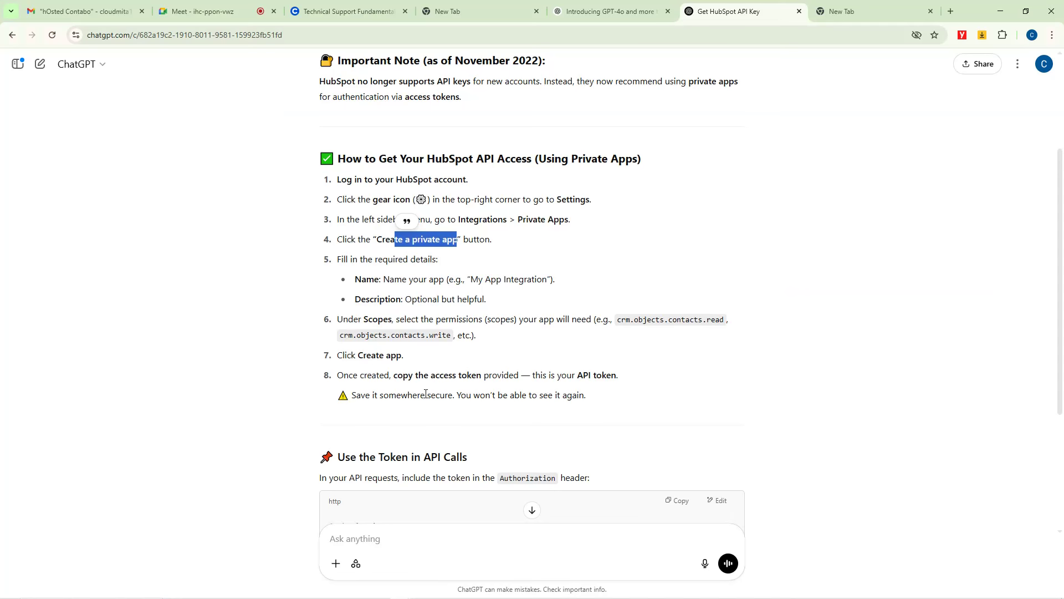
pyautogui.scroll(-3, 424, 391)
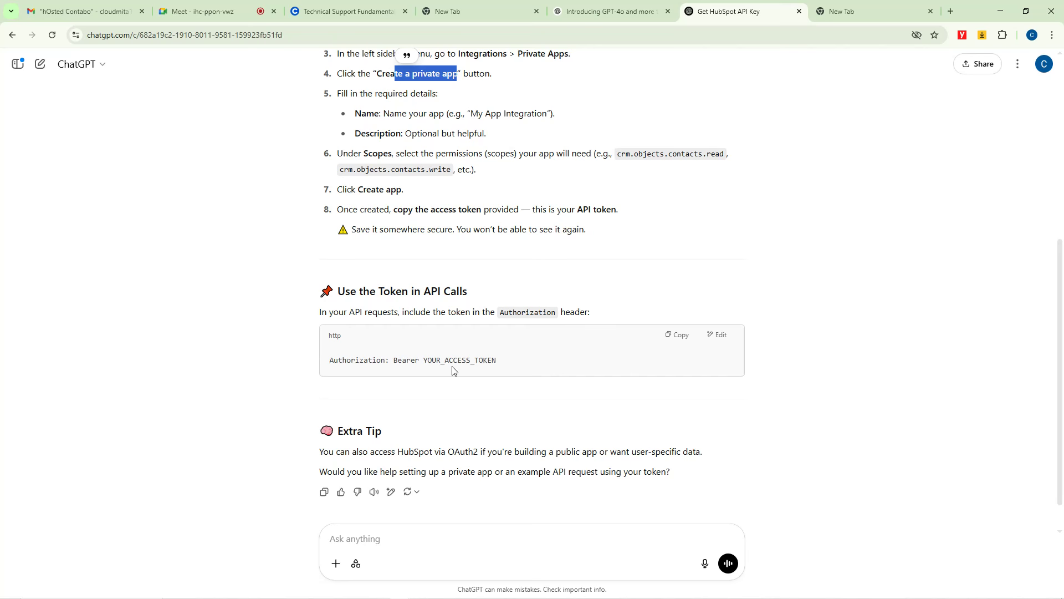
# Paste the access token into the ChatGPT prompt and copy the example Authorization header
pyautogui.click(417, 537)
pyautogui.hotkey('ctrl', 'v')
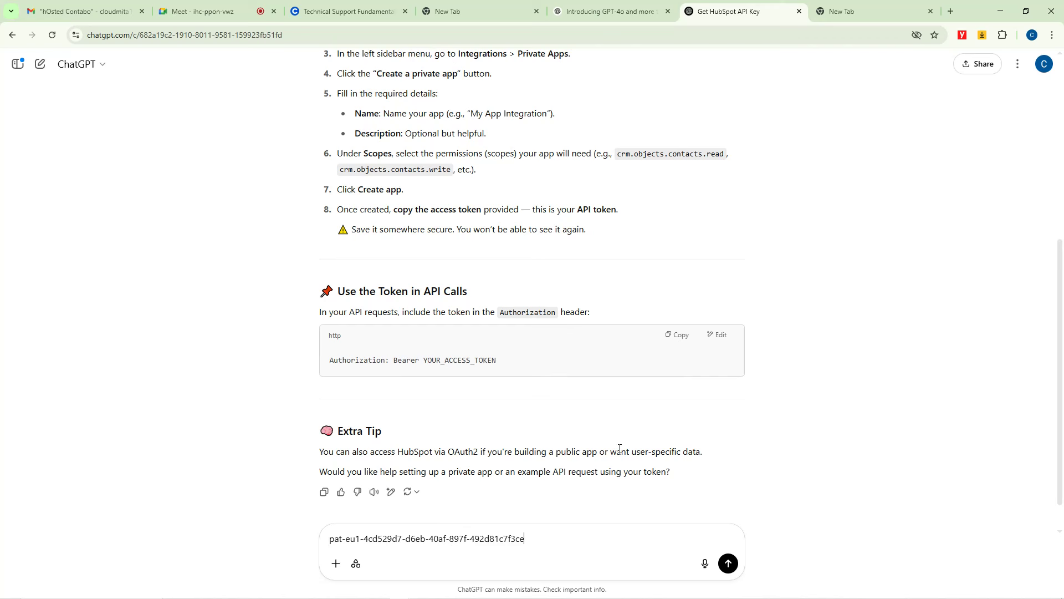
pyautogui.click(683, 337)
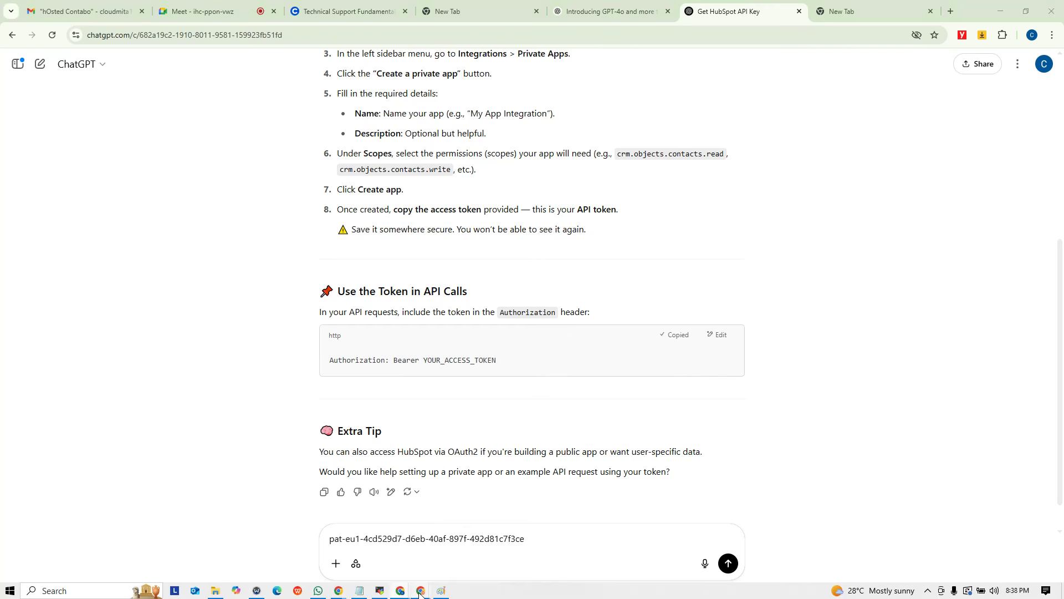
# Switch to HubSpot and examine the Otanwa Api app's credentials, scopes, token rotation options and logs, comparing them with the ChatGPT instructions
pyautogui.moveTo(399, 589)
pyautogui.click(388, 557)
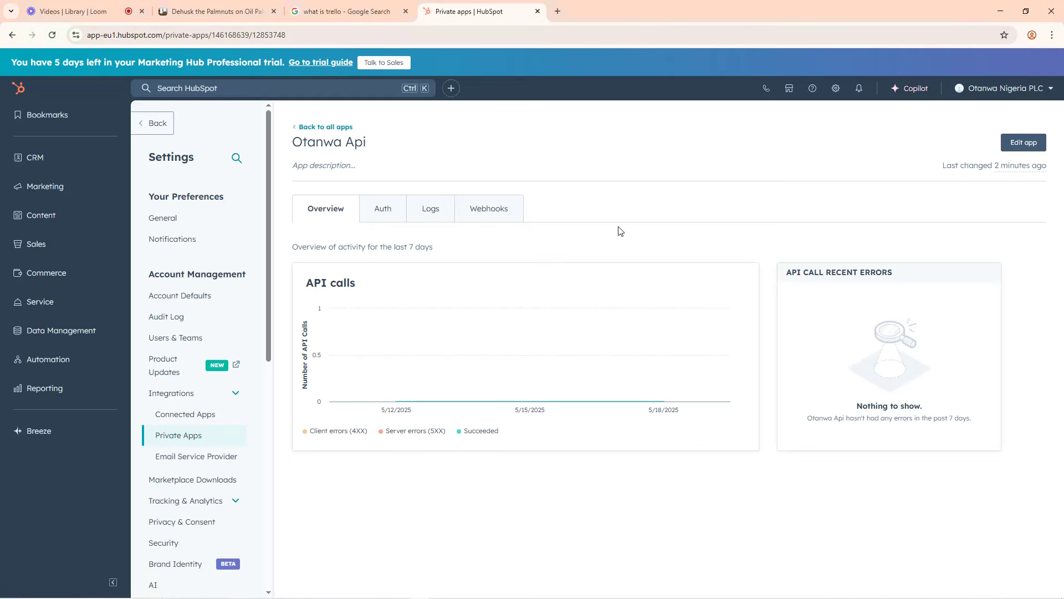
pyautogui.click(383, 214)
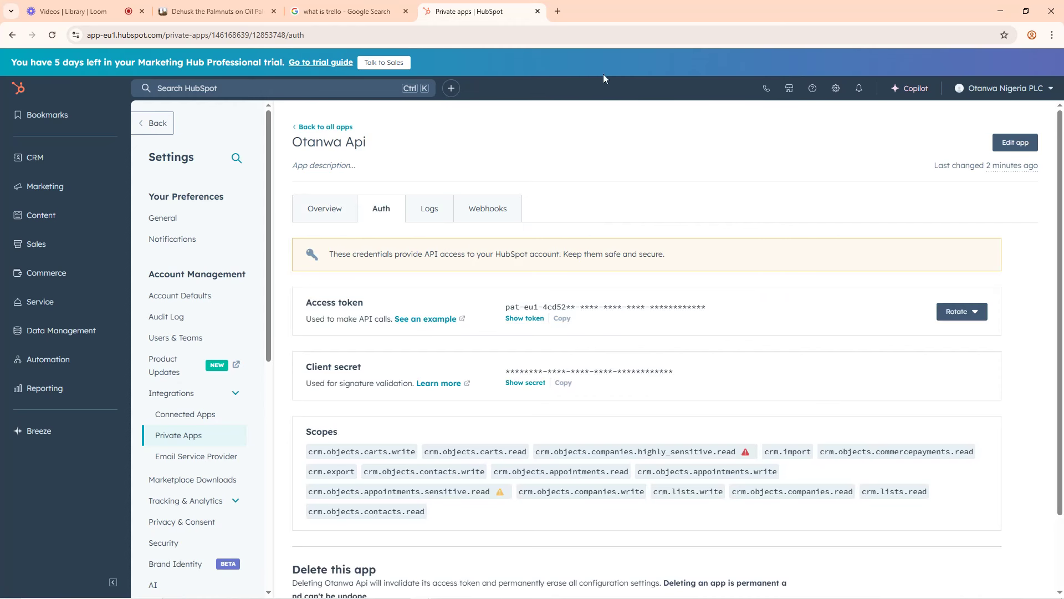
pyautogui.moveTo(374, 593)
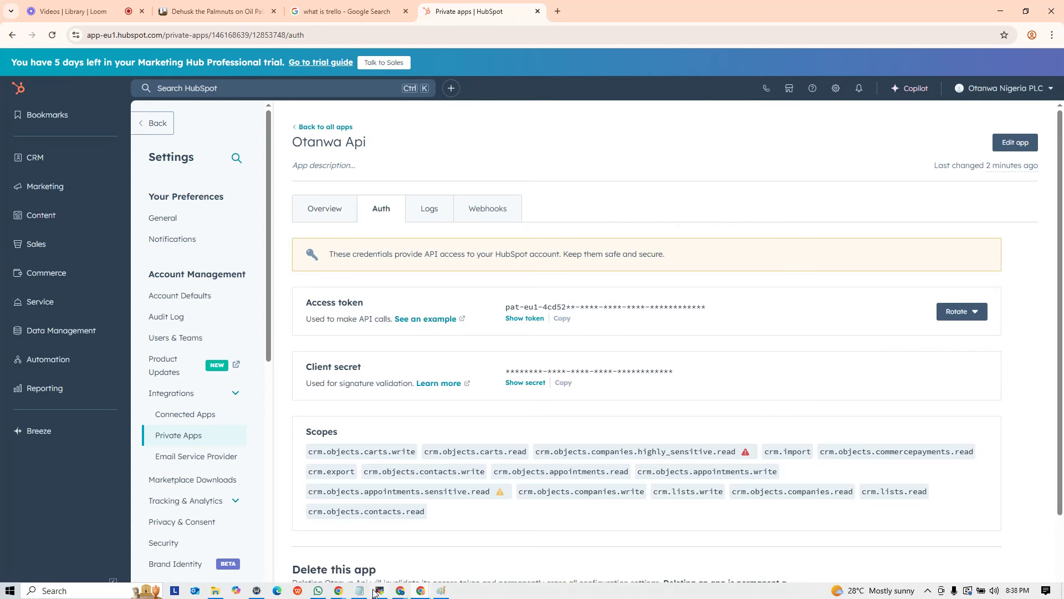
pyautogui.click(327, 532)
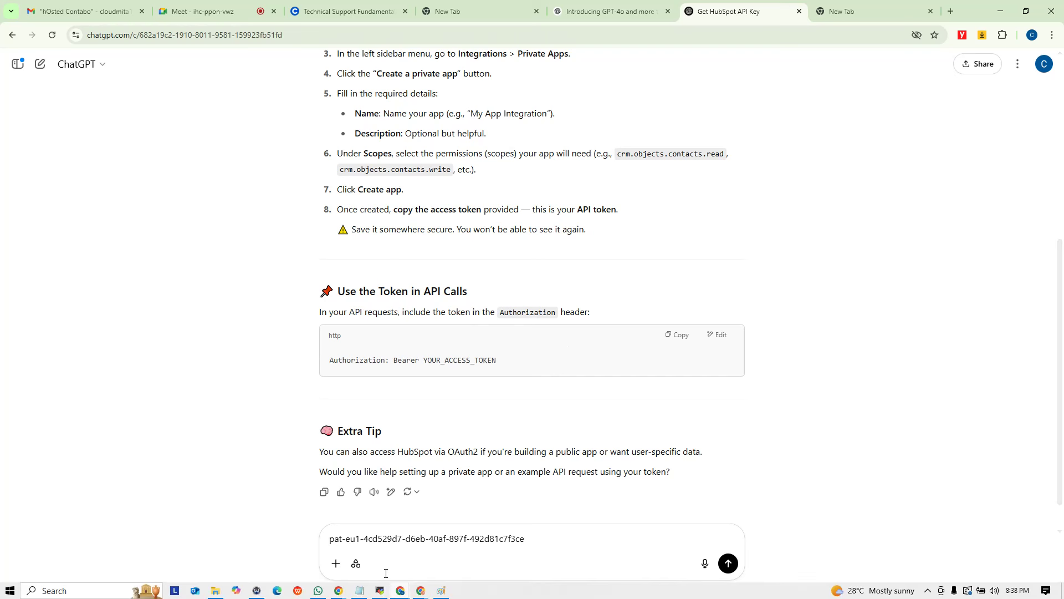
pyautogui.moveTo(420, 590)
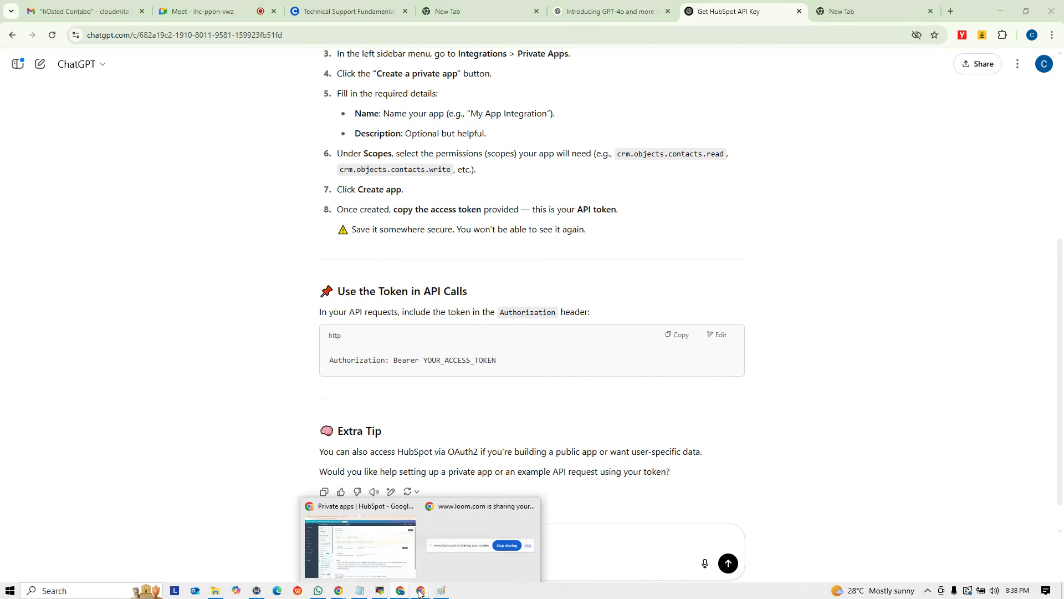
pyautogui.click(368, 547)
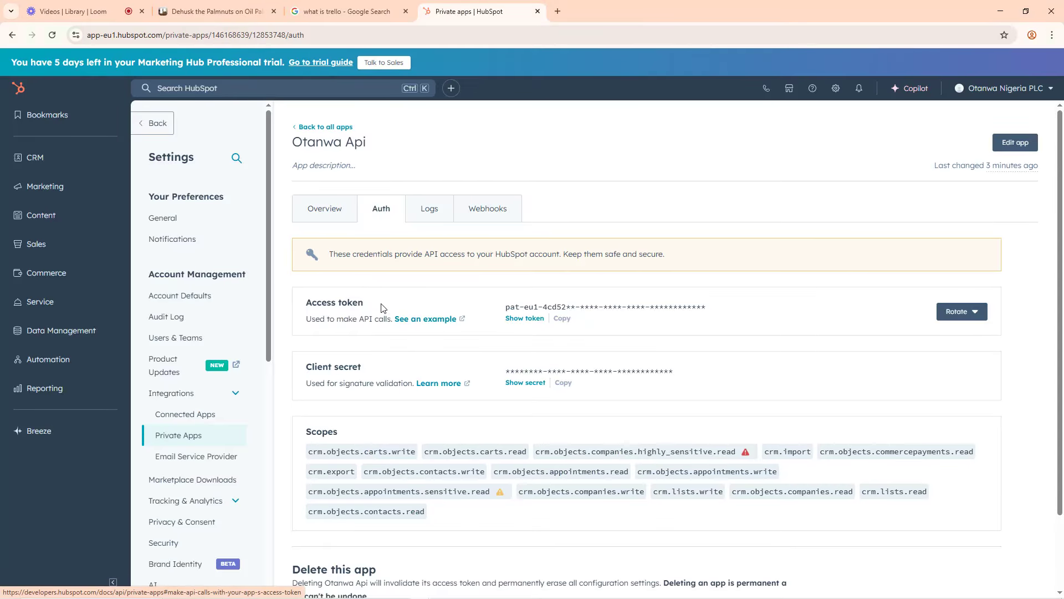
pyautogui.scroll(-2, 557, 411)
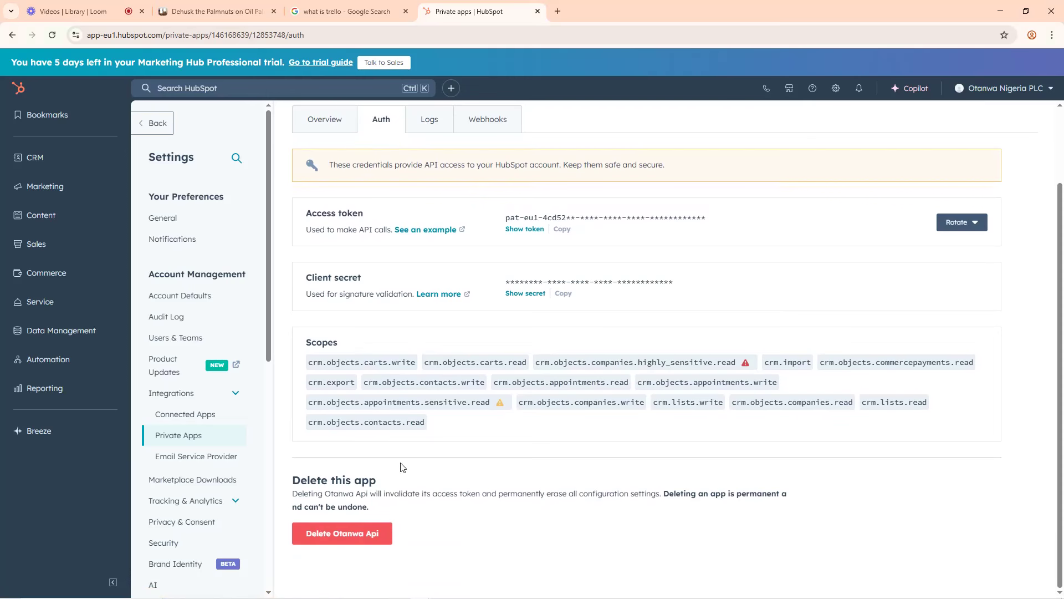
pyautogui.scroll(2, 382, 388)
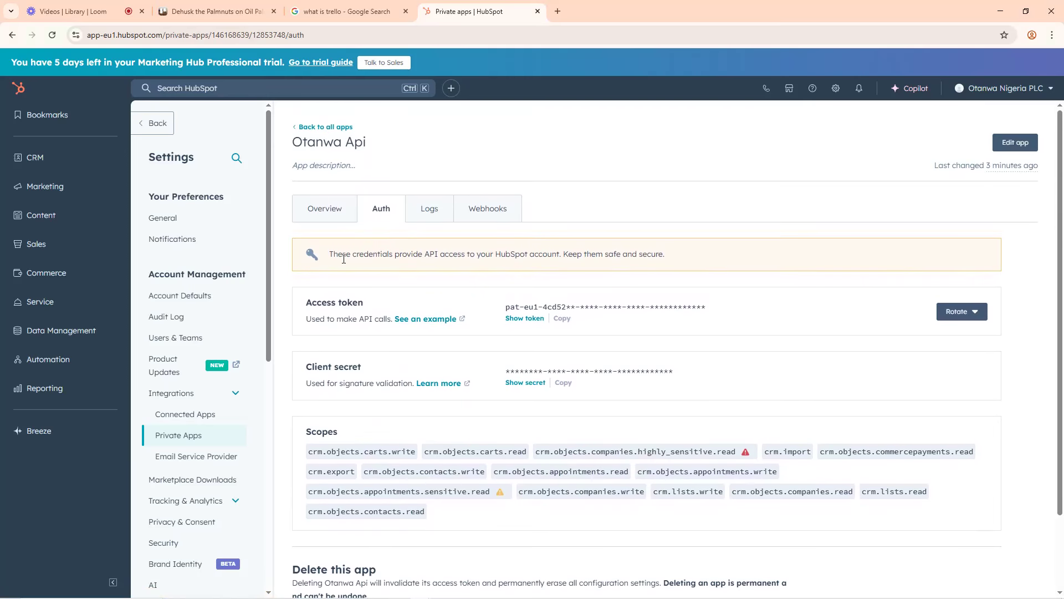
pyautogui.click(967, 311)
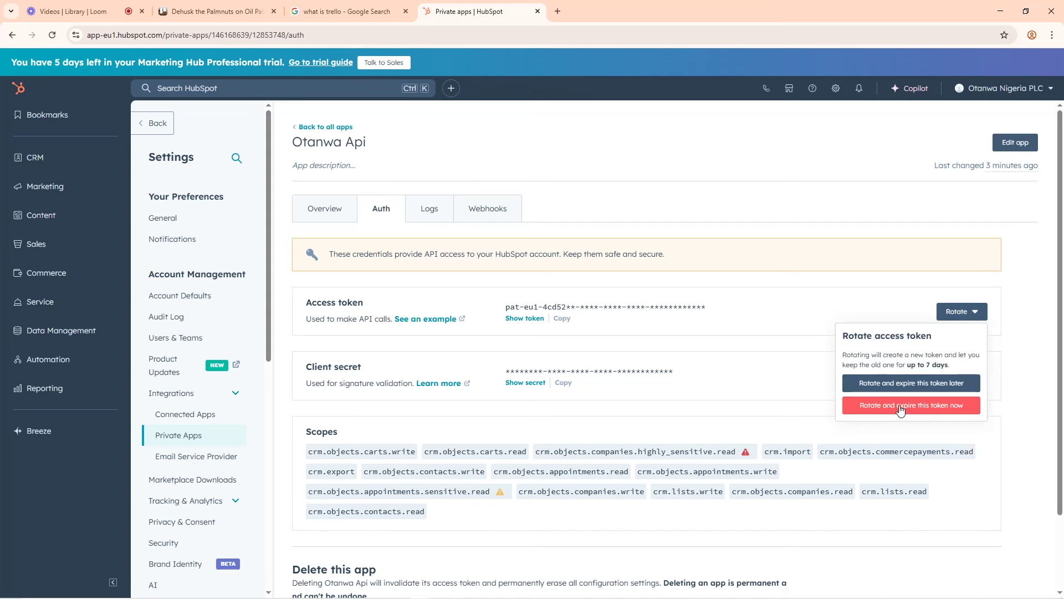
pyautogui.click(430, 212)
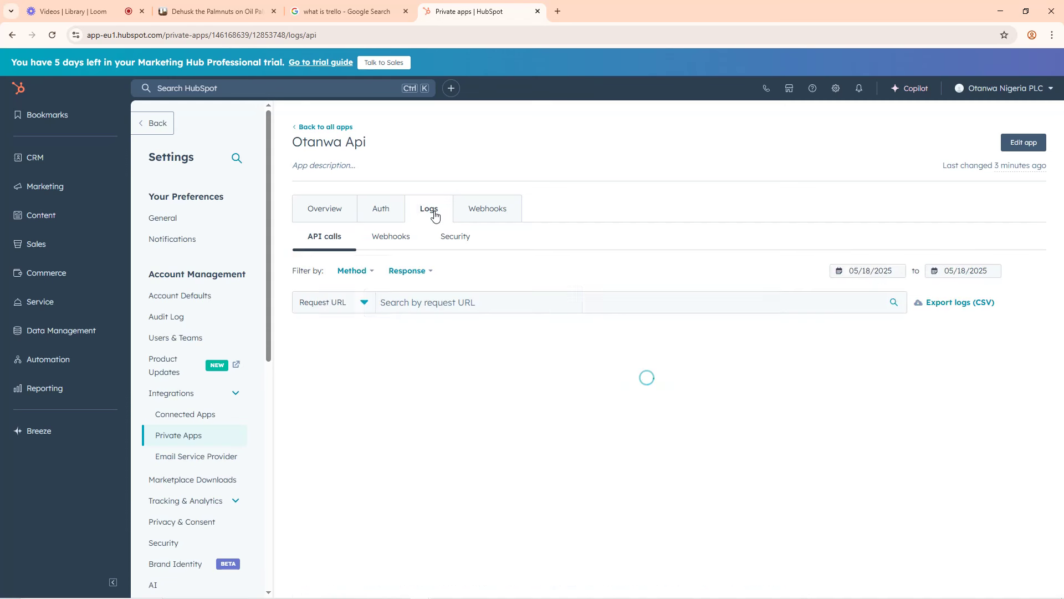
pyautogui.click(327, 208)
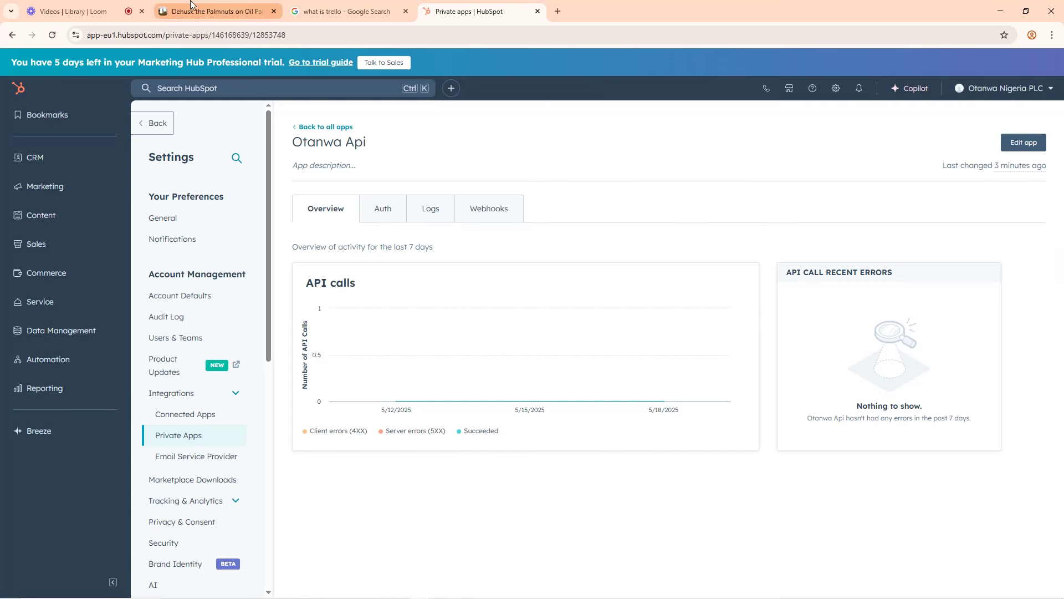
# Return to the Trello card, retry the token validation, and open the linked apilabz.com site in a new tab
pyautogui.click(262, 22)
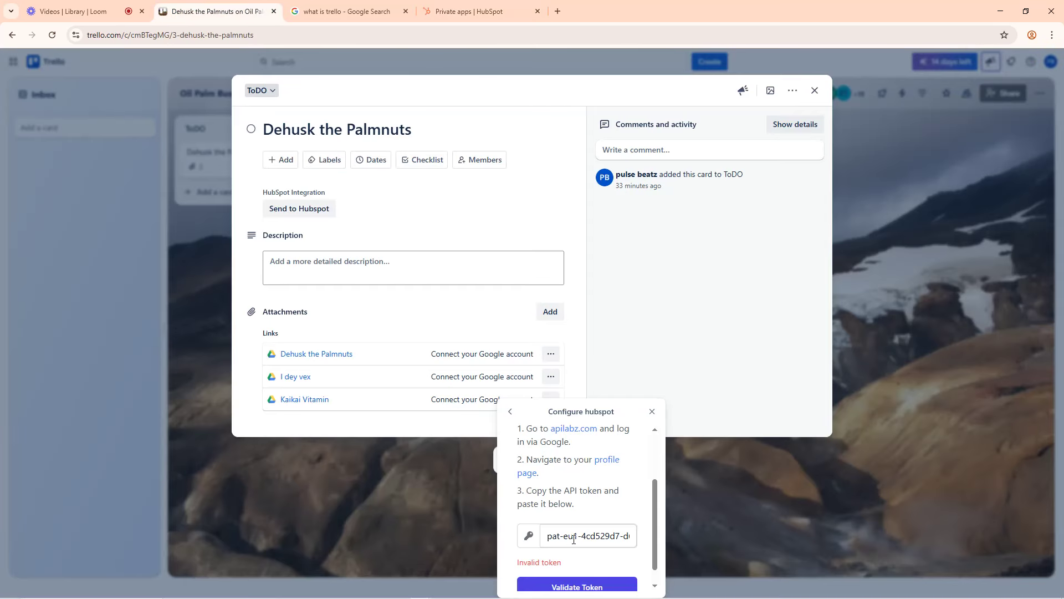
pyautogui.click(564, 585)
pyautogui.rightClick(578, 432)
pyautogui.click(610, 443)
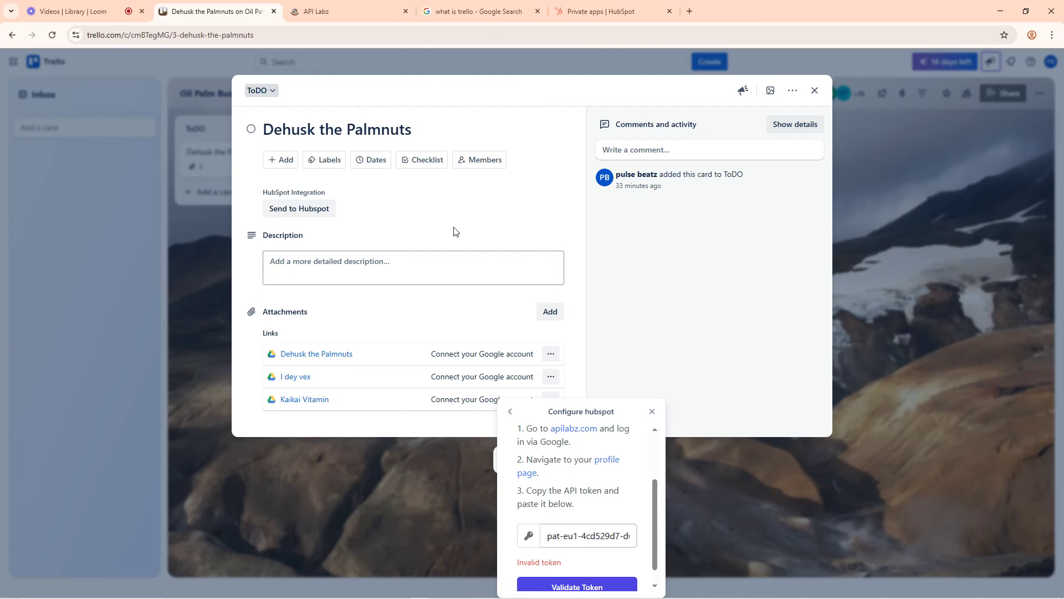
pyautogui.click(327, 6)
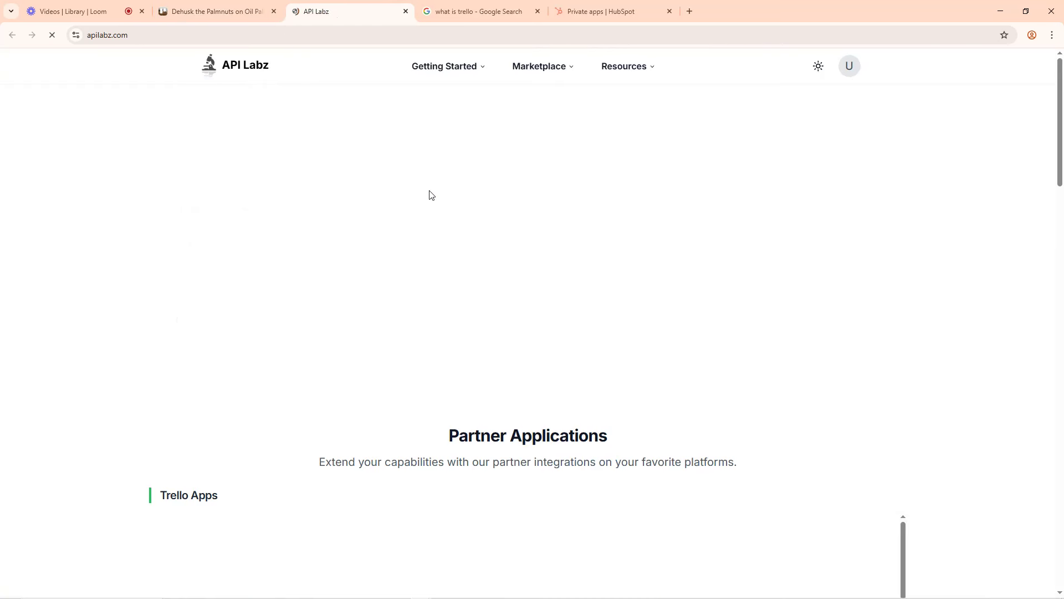
# Examine the API Labz home page and reread the API Labs token instructions on the Trello card
pyautogui.scroll(-5, 457, 309)
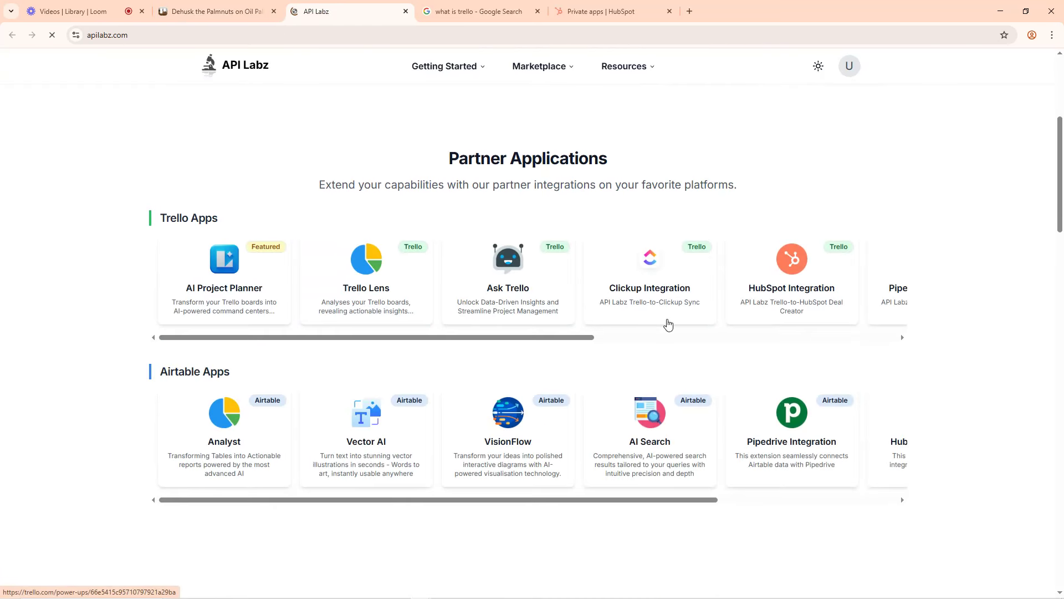
pyautogui.scroll(-1, 840, 420)
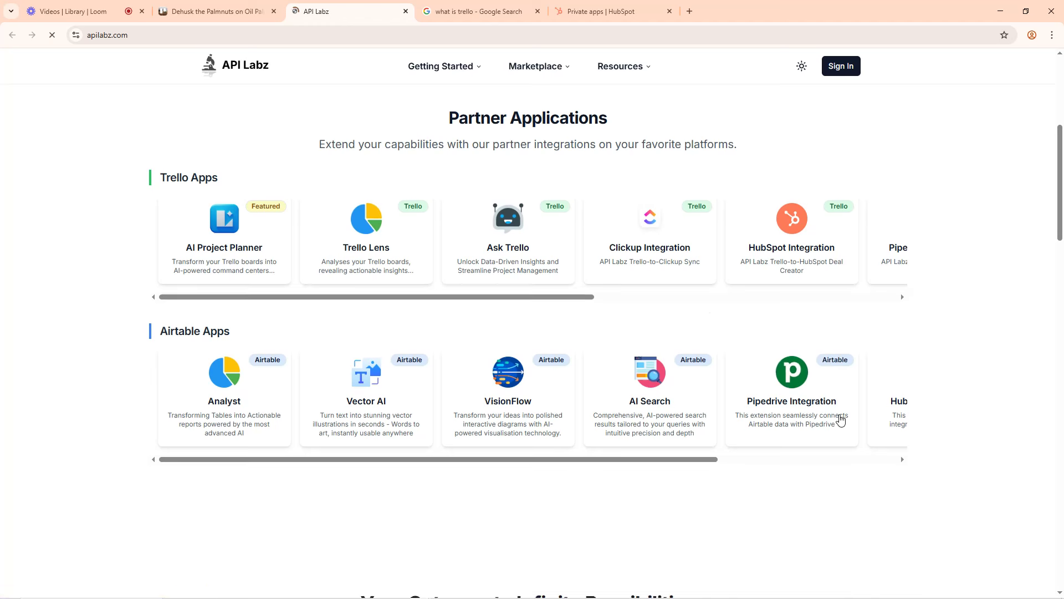
pyautogui.scroll(-3, 642, 292)
pyautogui.scroll(3, 642, 299)
pyautogui.scroll(7, 585, 359)
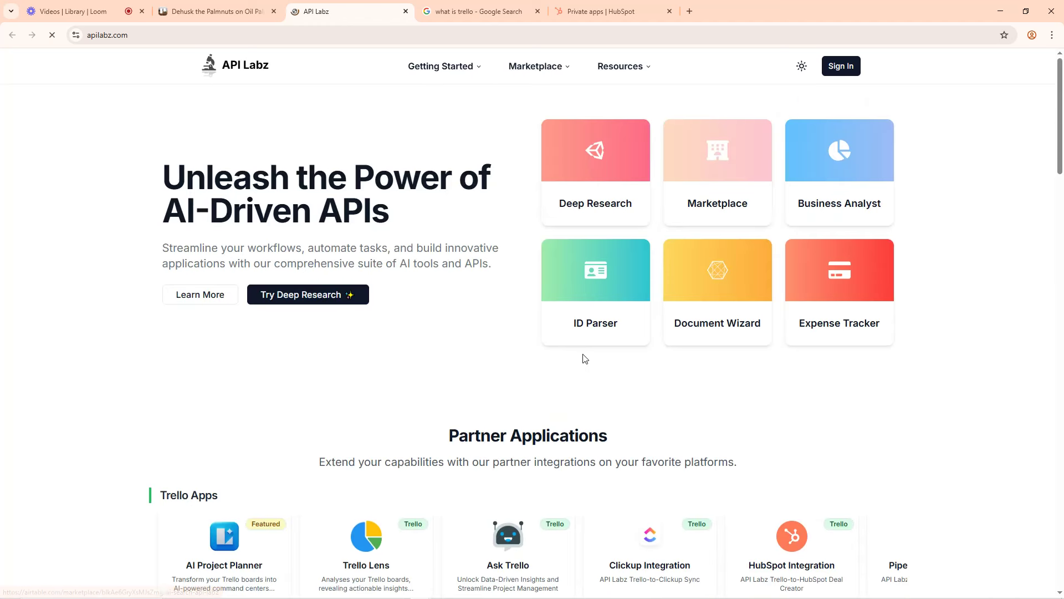
pyautogui.scroll(-7, 572, 397)
pyautogui.scroll(-3, 476, 416)
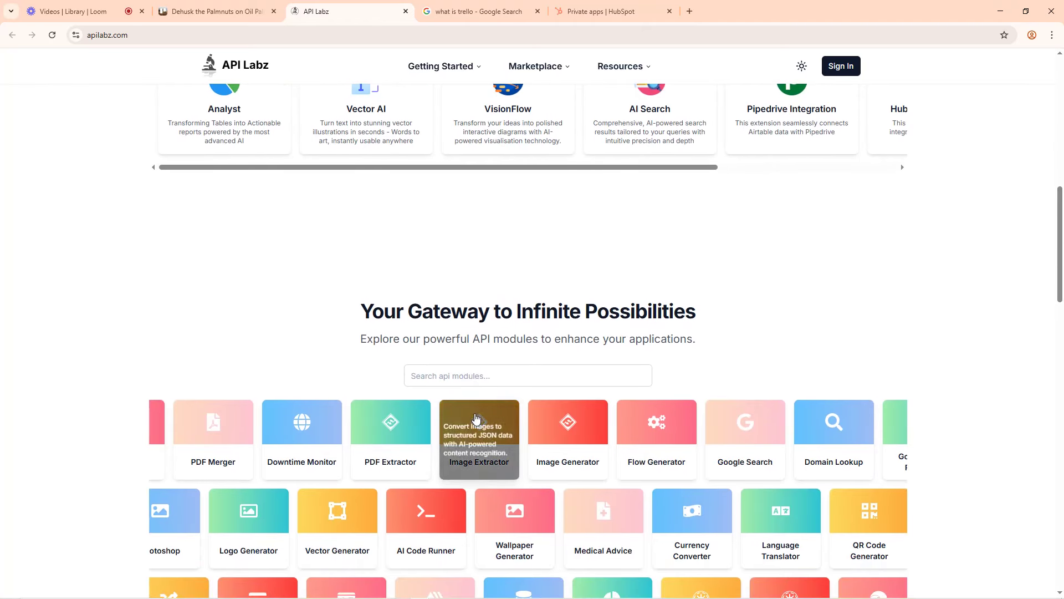
pyautogui.click(471, 379)
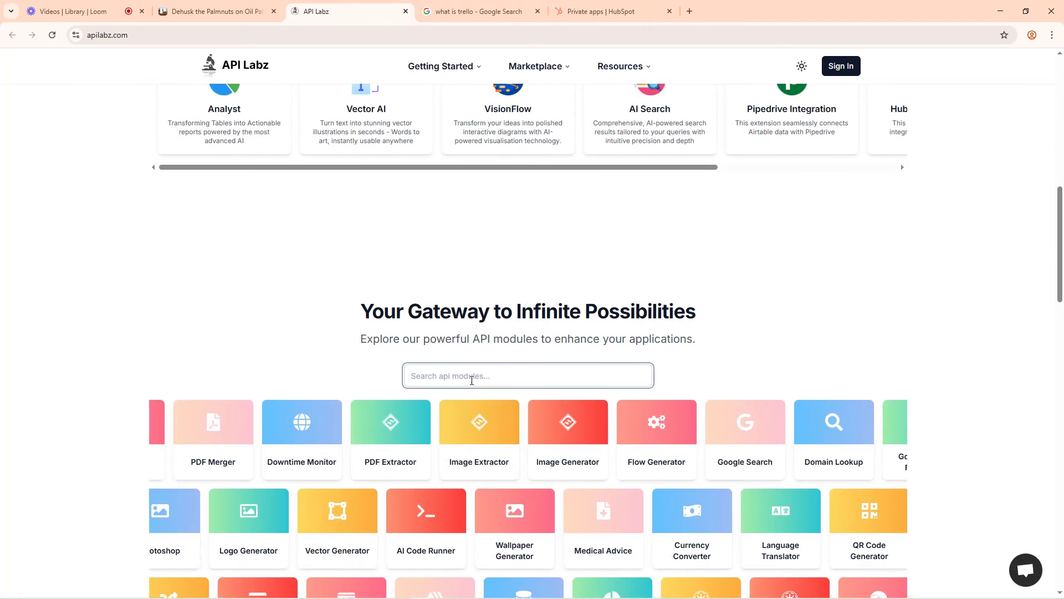
pyautogui.click(243, 5)
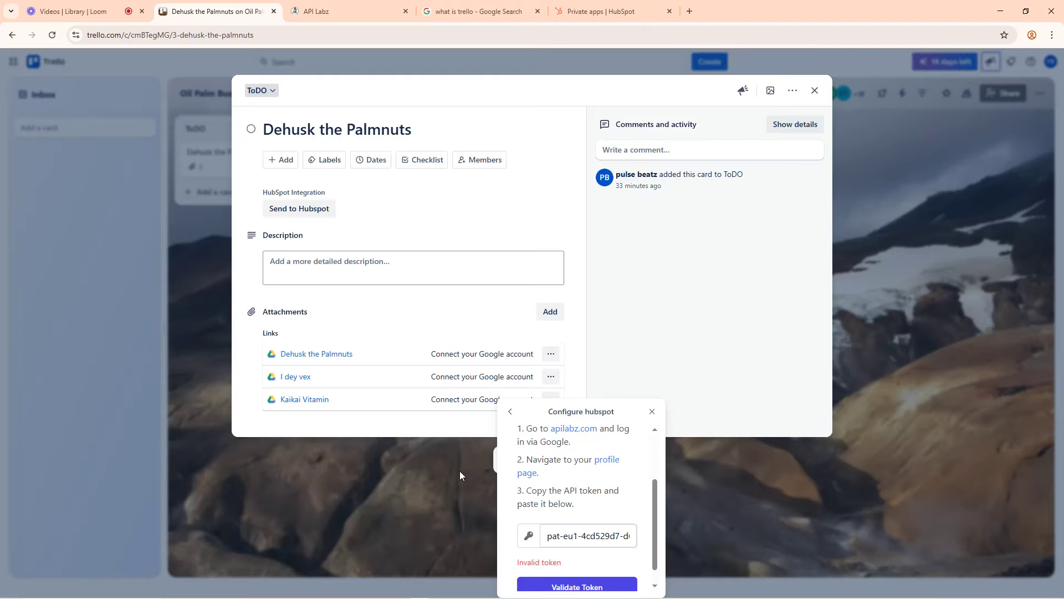
pyautogui.scroll(3, 549, 484)
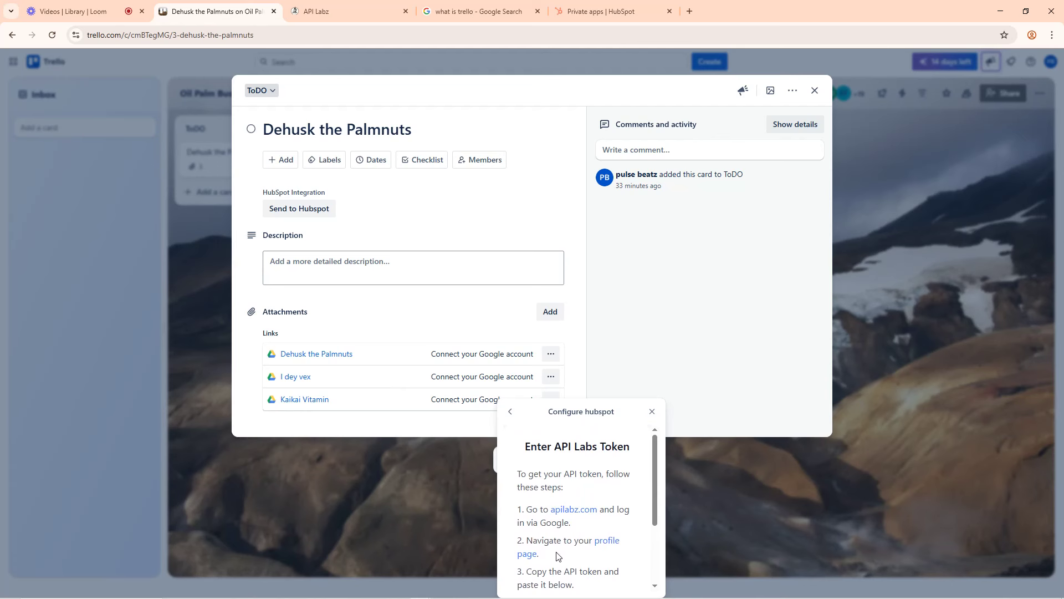
pyautogui.scroll(-2, 596, 545)
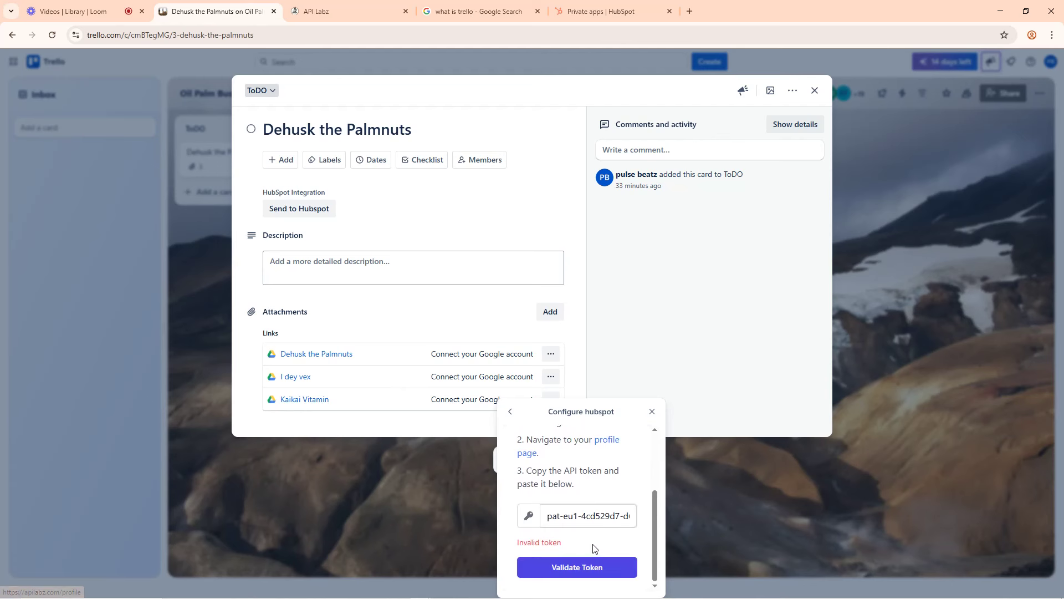
# Return to the API Labz site and sign in with the existing Google account
pyautogui.click(355, 11)
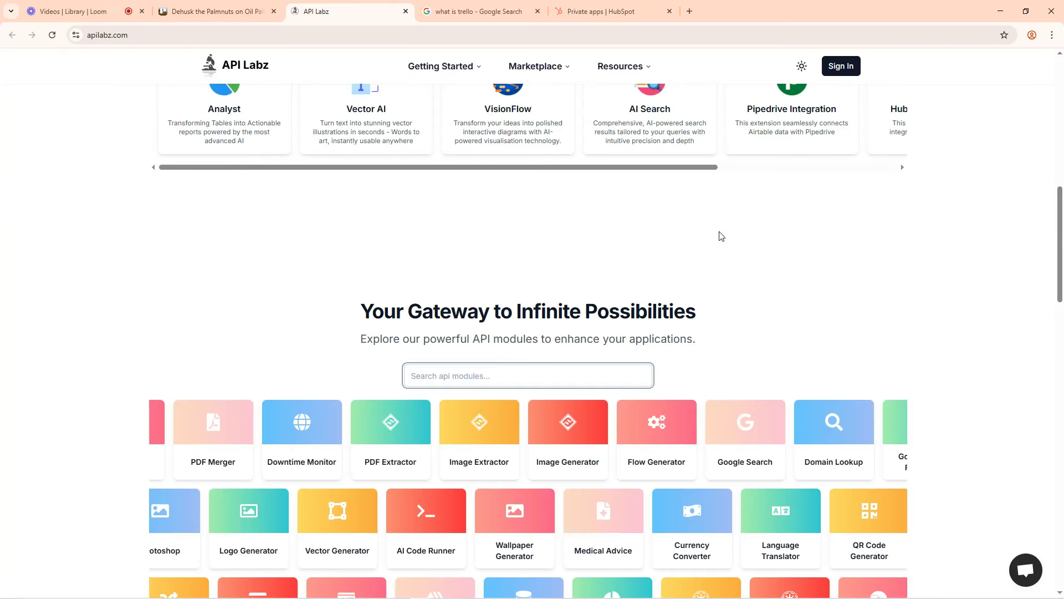
pyautogui.scroll(10, 776, 166)
pyautogui.click(840, 66)
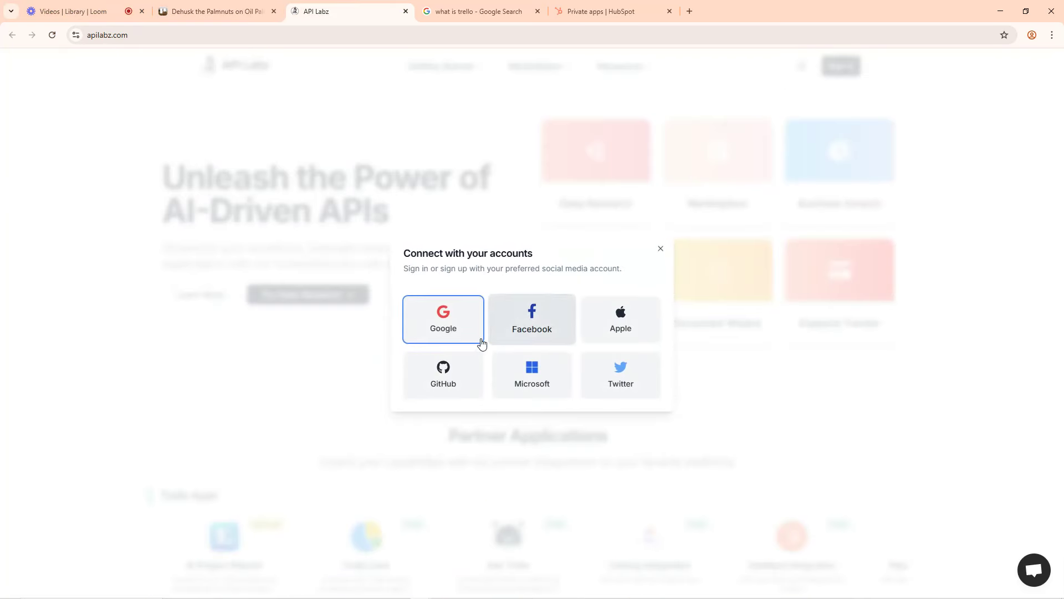
pyautogui.click(459, 328)
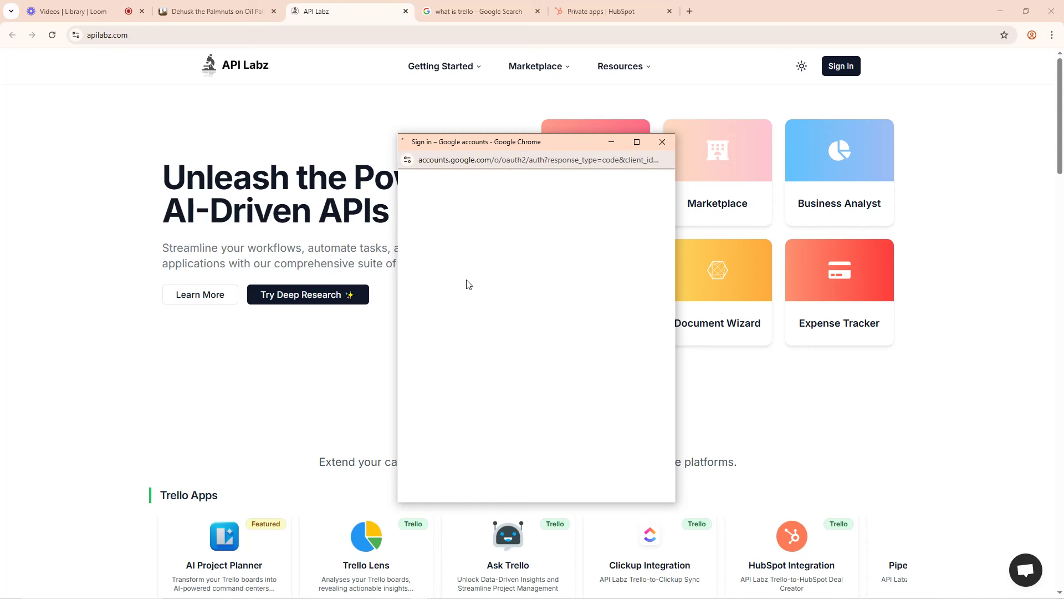
pyautogui.click(535, 347)
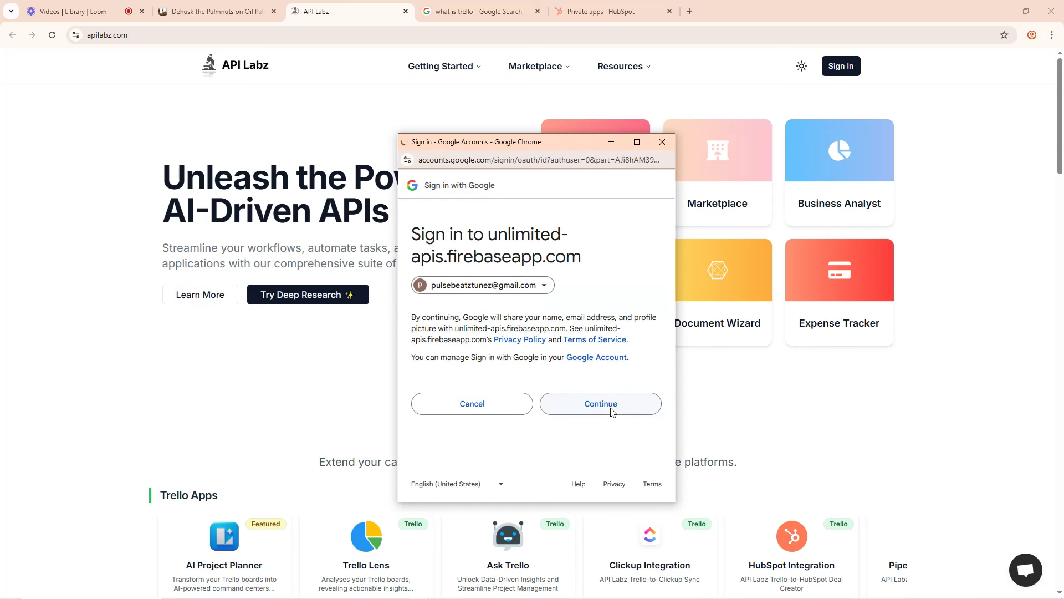
pyautogui.click(616, 403)
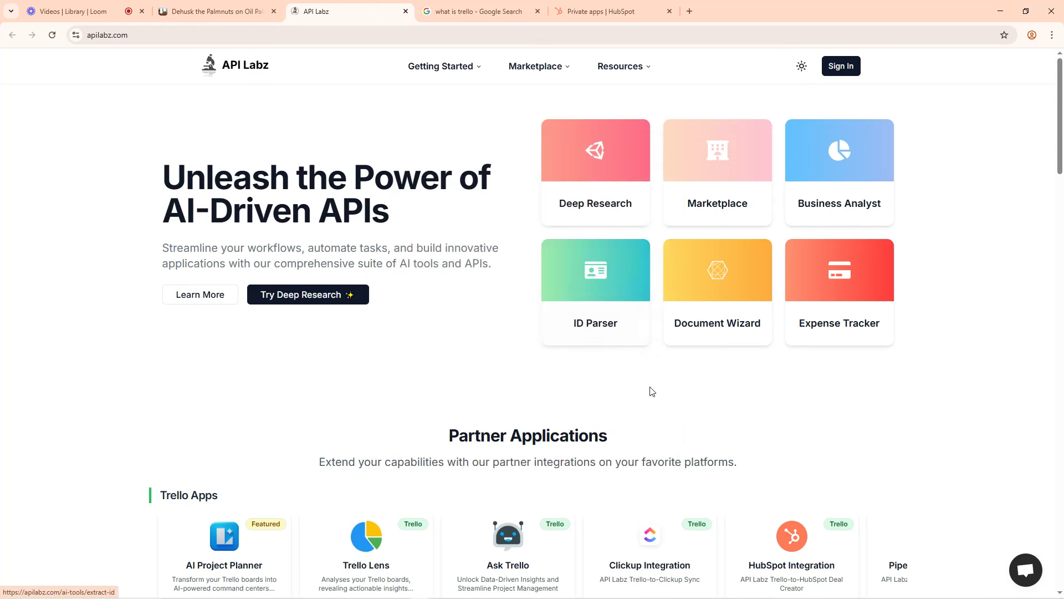
# Look through the API Labz home page, and check the token instructions in Trello's HubSpot configuration again
pyautogui.scroll(-20, 587, 493)
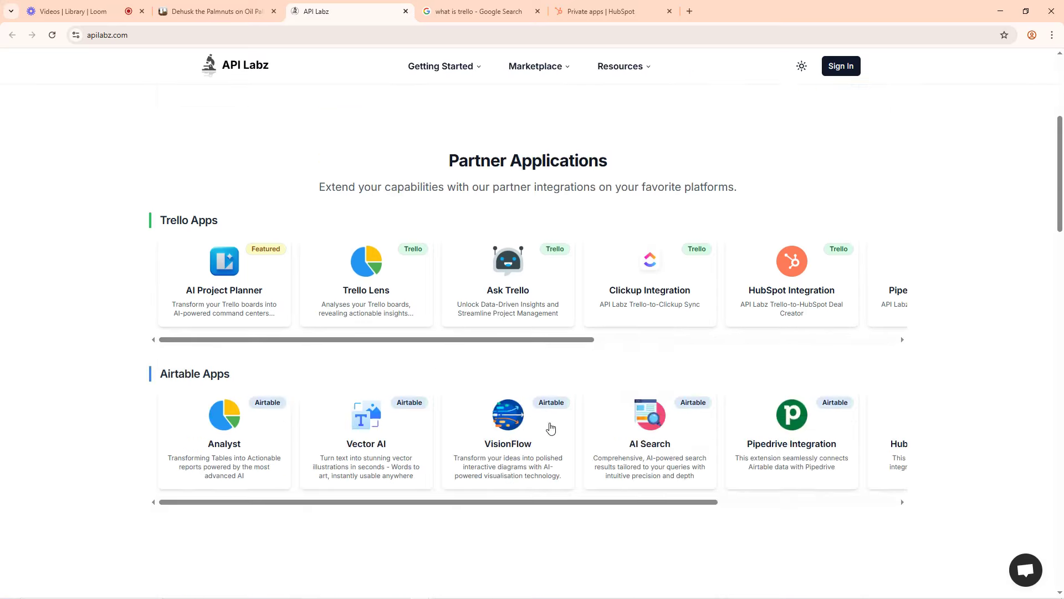
pyautogui.scroll(-8, 603, 395)
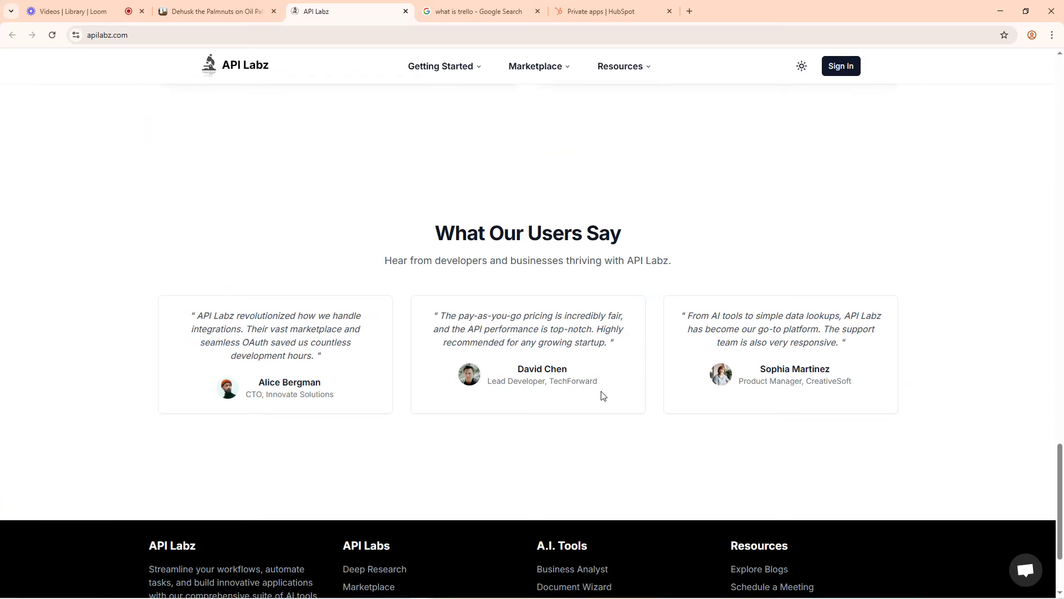
pyautogui.scroll(7, 603, 396)
pyautogui.scroll(15, 601, 392)
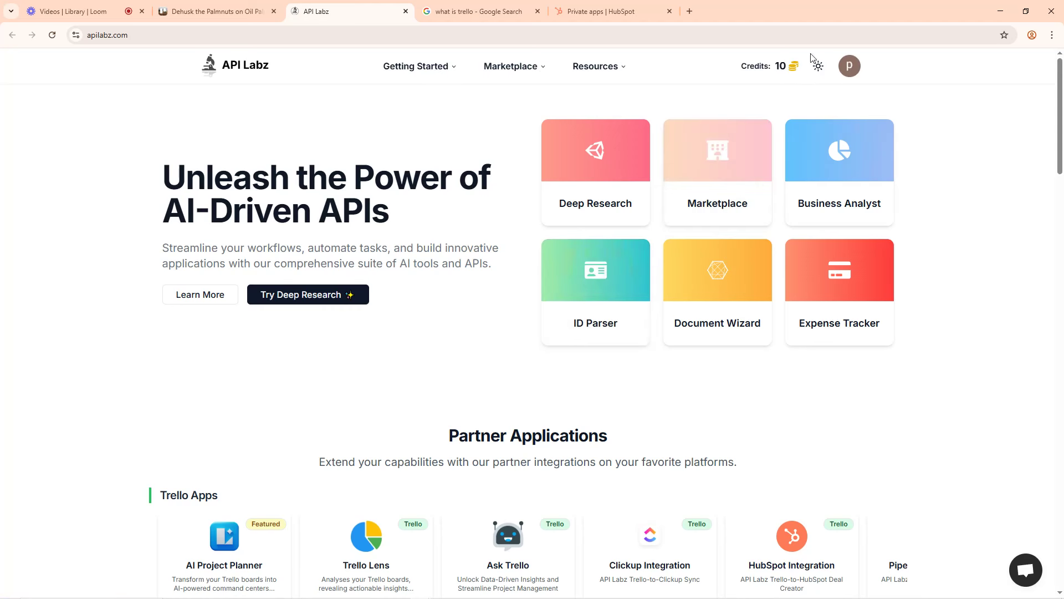
pyautogui.click(217, 11)
pyautogui.scroll(3, 568, 506)
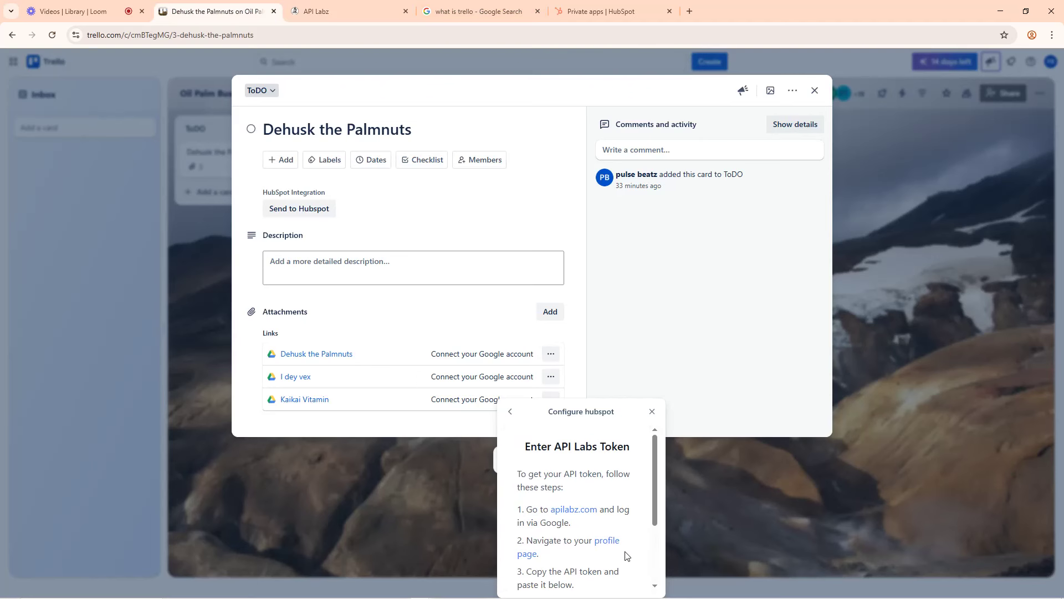
pyautogui.scroll(-2, 620, 552)
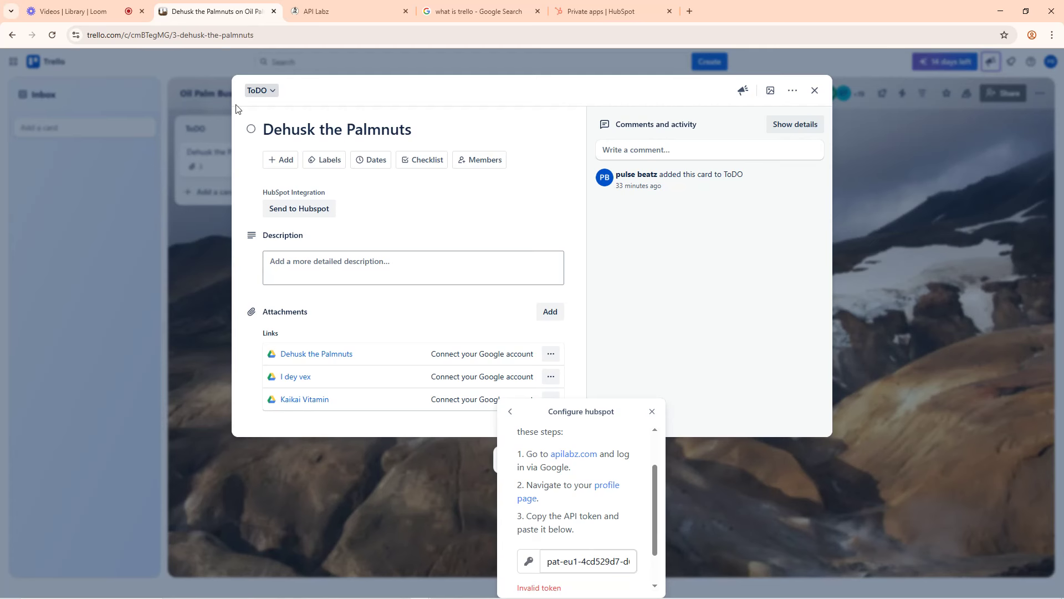
# Open the applications page of the API Labz account and start the HubSpot connection with the Otanwa Nigeria PLC account
pyautogui.click(341, 9)
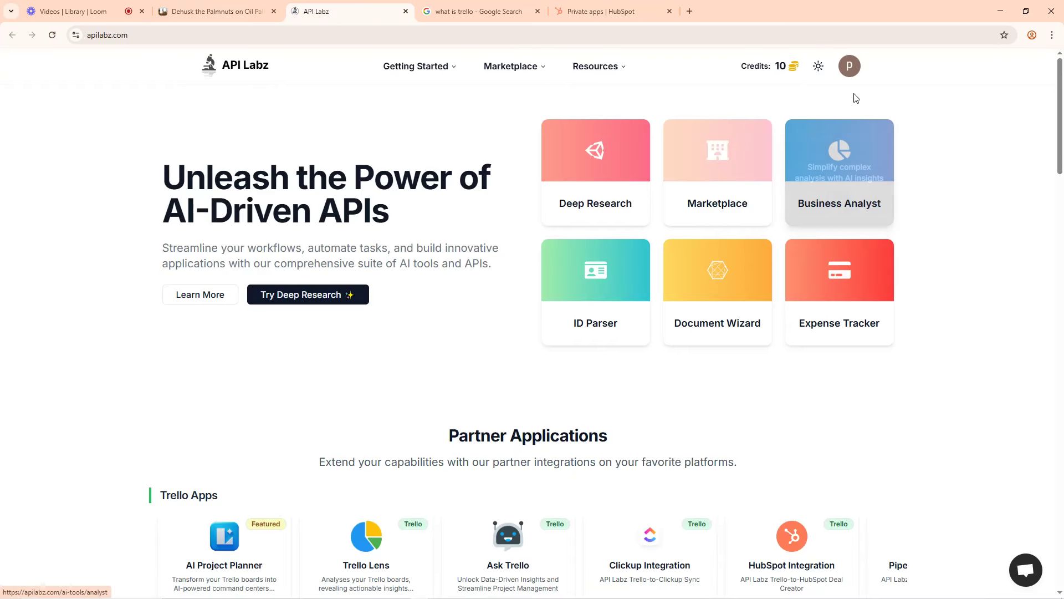
pyautogui.click(850, 66)
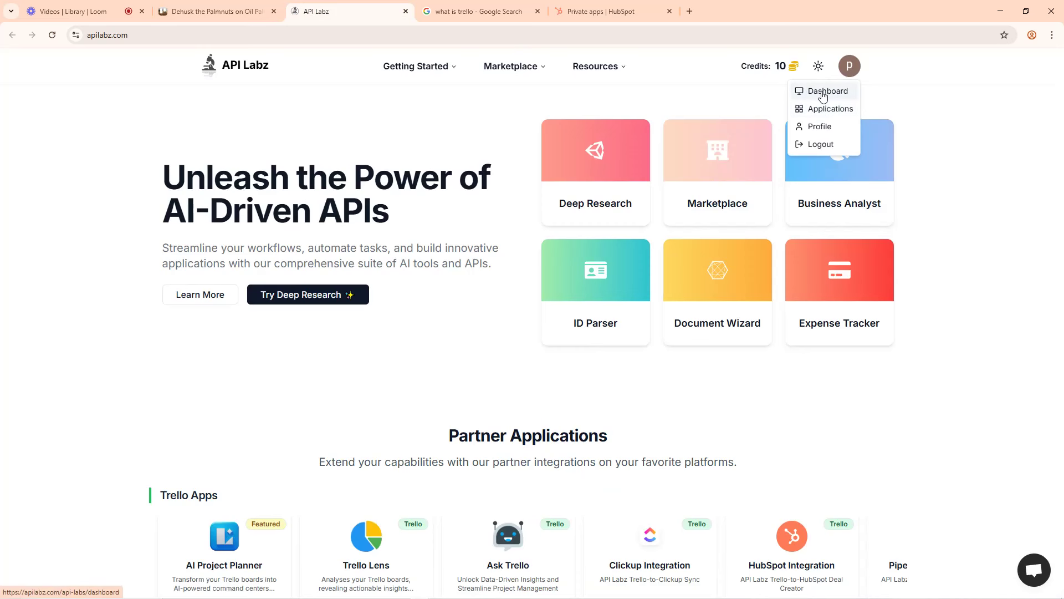
pyautogui.click(823, 108)
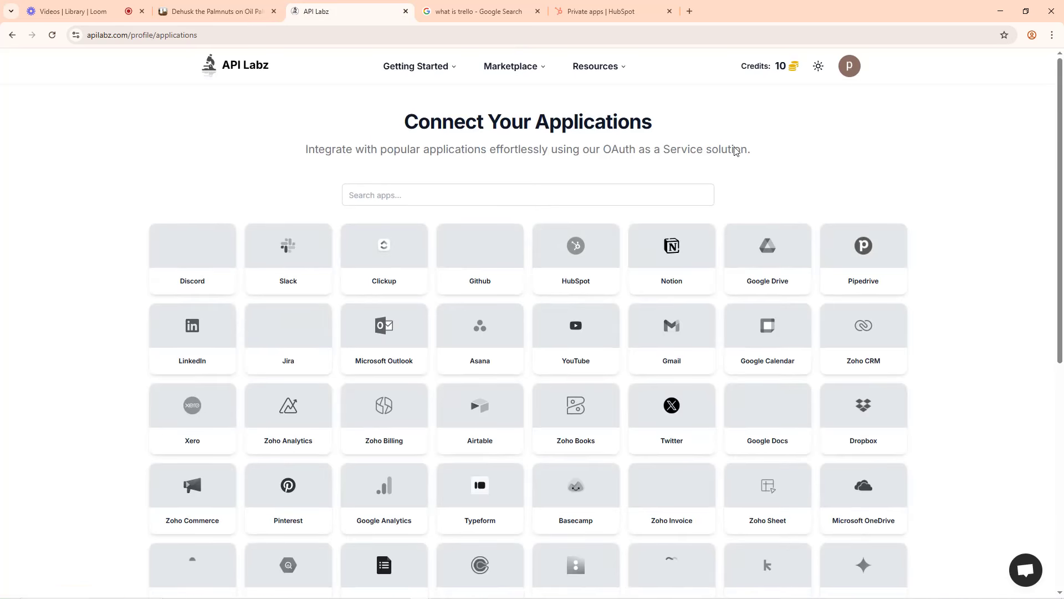
pyautogui.click(568, 272)
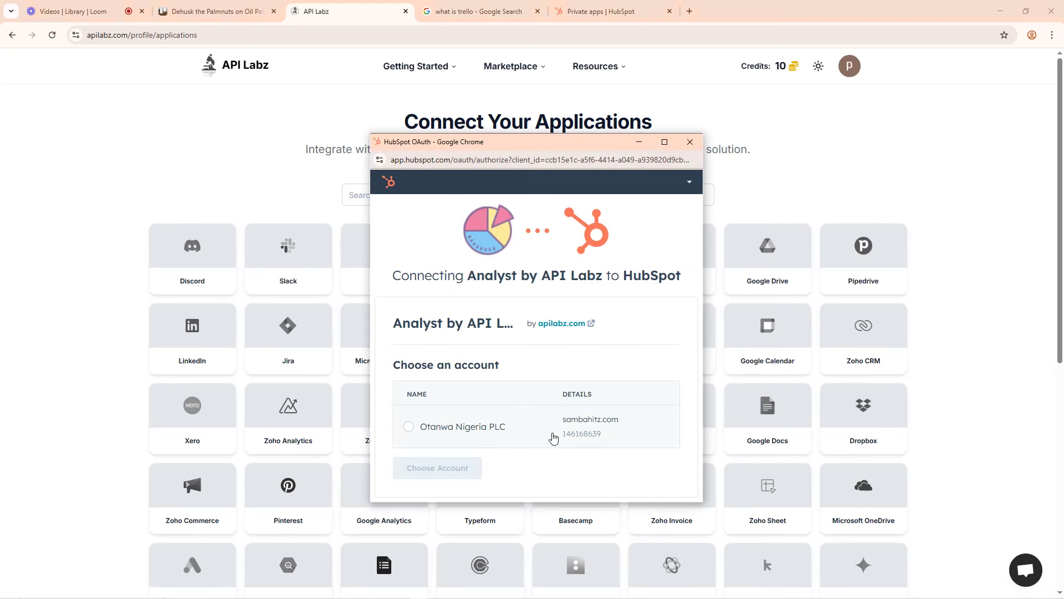
pyautogui.click(408, 426)
pyautogui.click(443, 475)
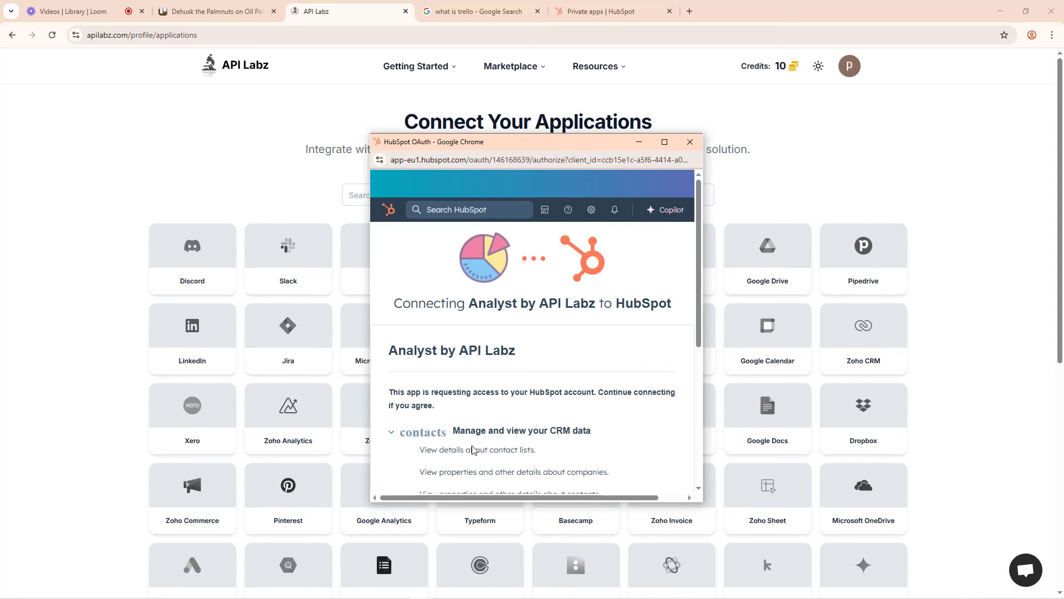
# Agree to the third-party app terms and connect Analyst by API Labz to HubSpot
pyautogui.scroll(-4, 535, 414)
pyautogui.scroll(-1, 535, 414)
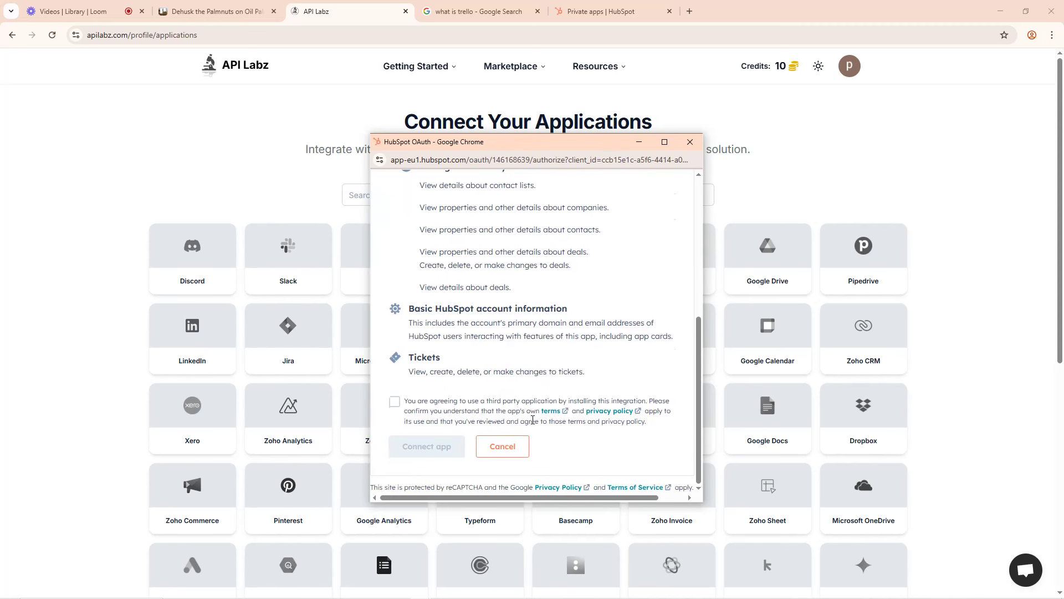
pyautogui.click(399, 403)
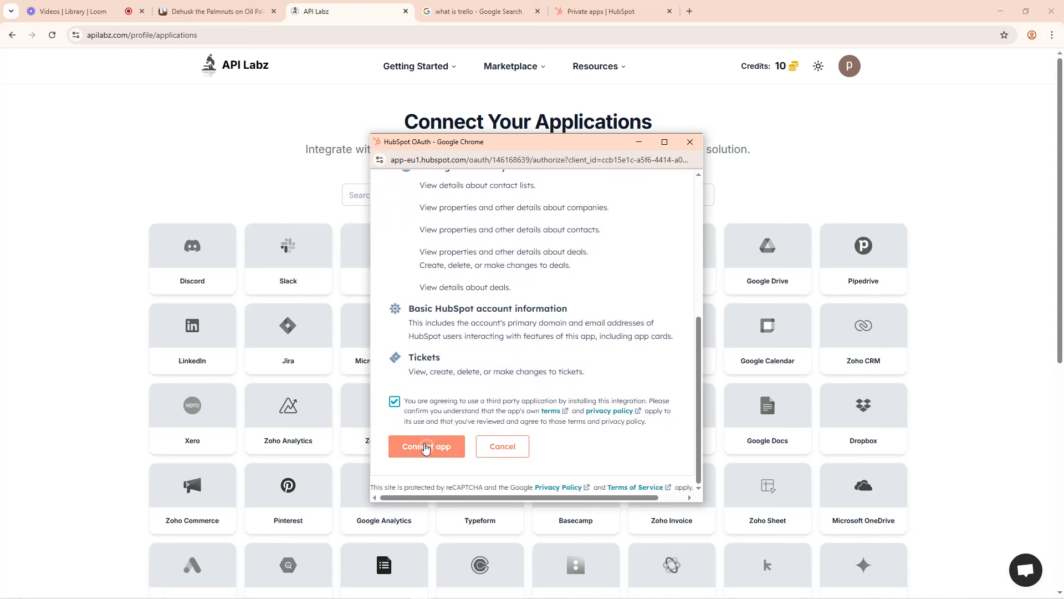
pyautogui.click(426, 446)
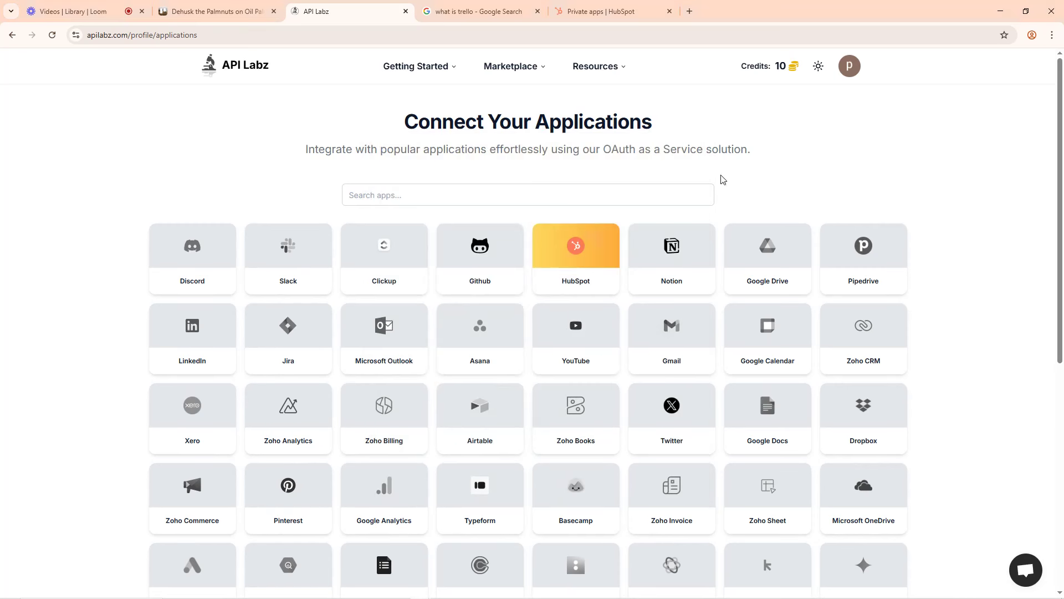
# Return to Trello, close and reopen the Dehusk the Palmnuts card, and reopen its HubSpot Power-Up configuration at the API Labs token field
pyautogui.click(211, 10)
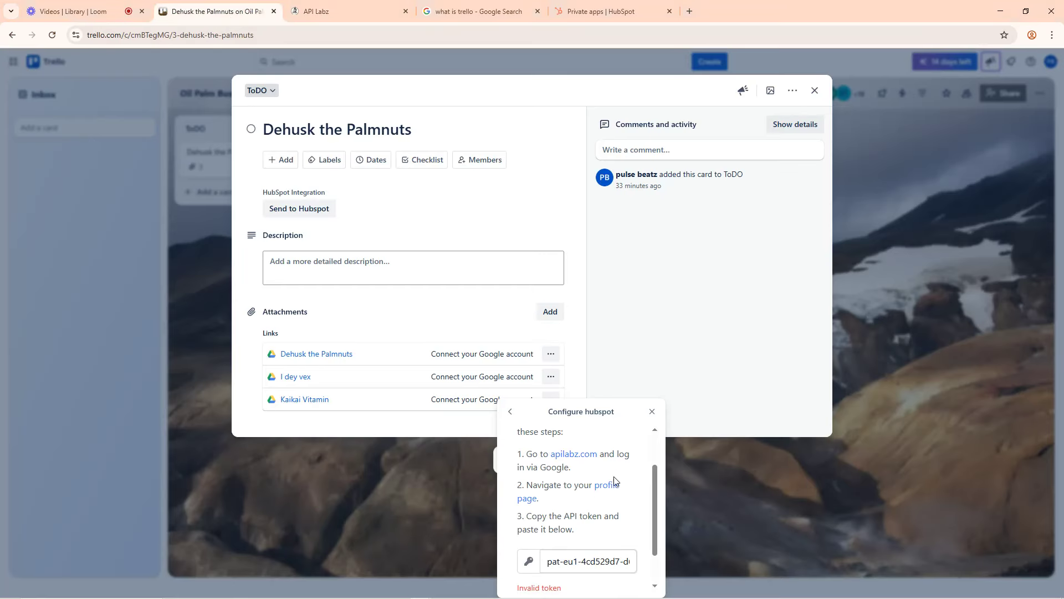
pyautogui.click(652, 411)
pyautogui.click(419, 484)
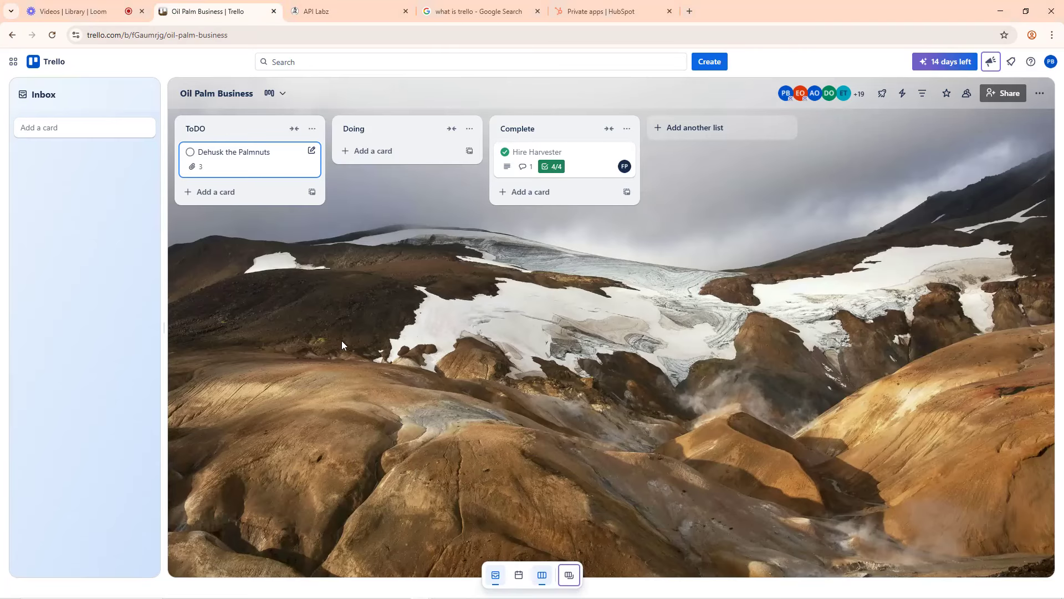
pyautogui.click(274, 155)
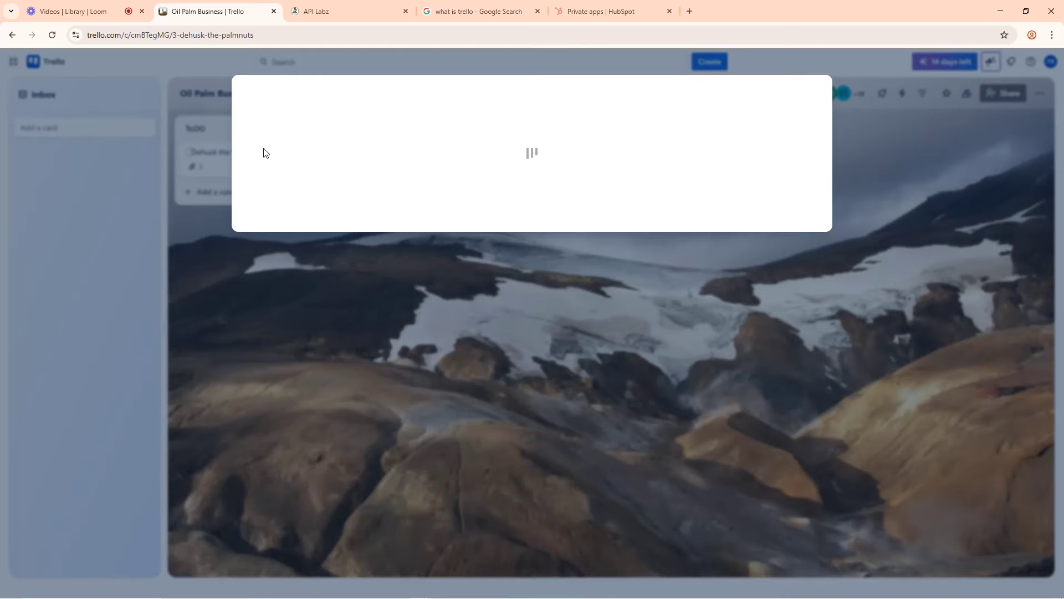
pyautogui.click(506, 461)
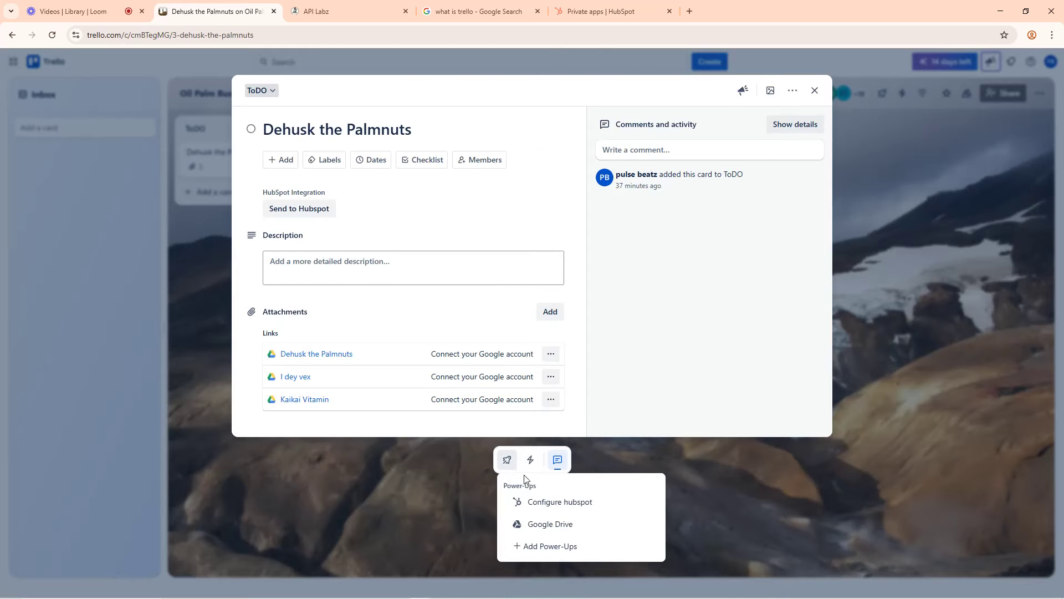
pyautogui.click(548, 503)
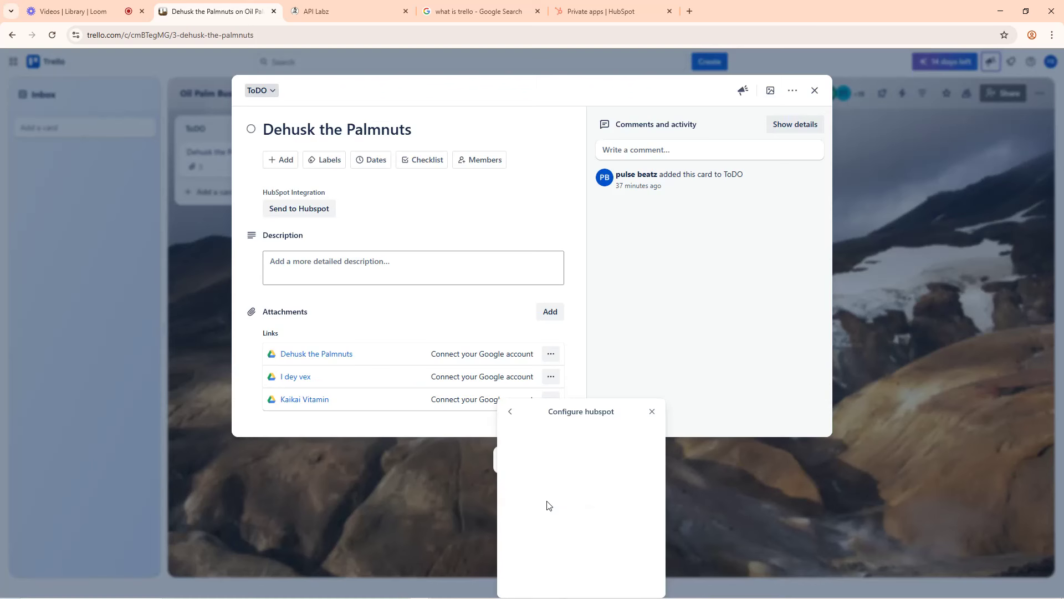
pyautogui.scroll(-2, 552, 499)
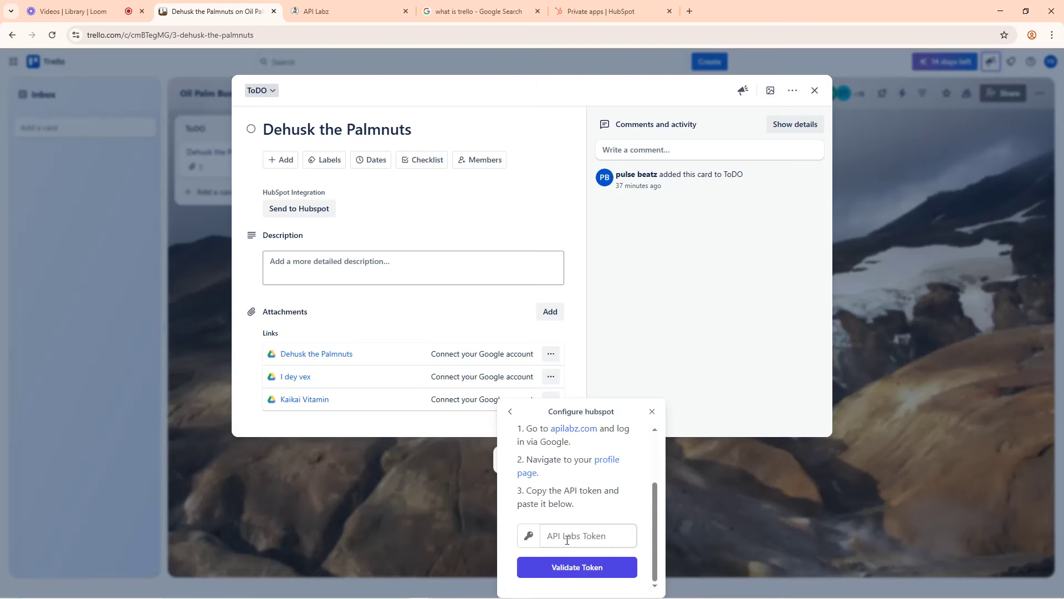
# Copy the HubSpot access token from the ChatGPT message draft and try to validate it as the API Labs token in Trello's HubSpot configuration
pyautogui.moveTo(383, 594)
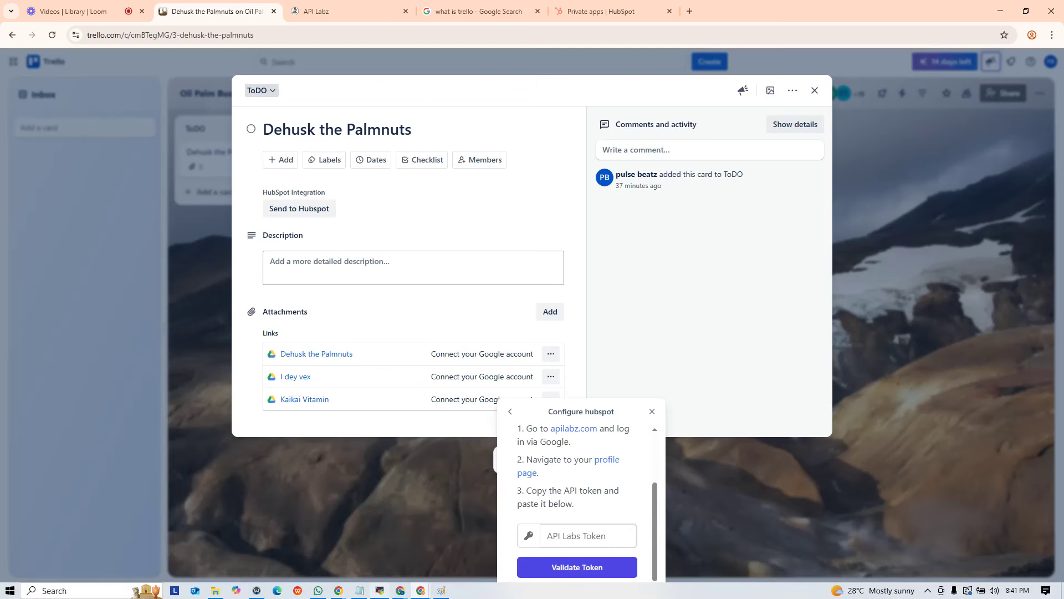
pyautogui.click(343, 535)
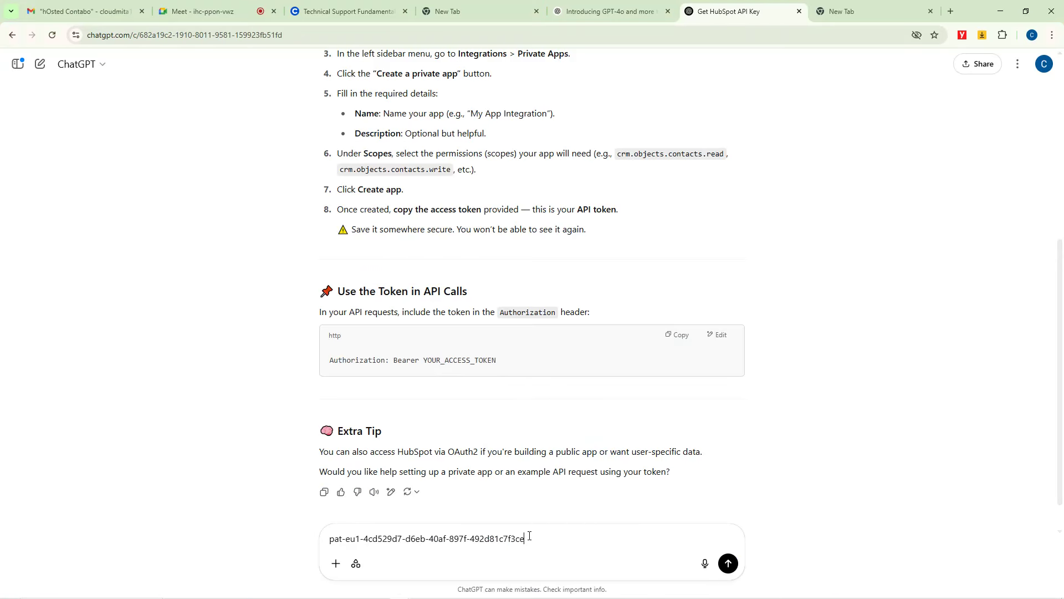
pyautogui.hotkey('ctrl', 'a')
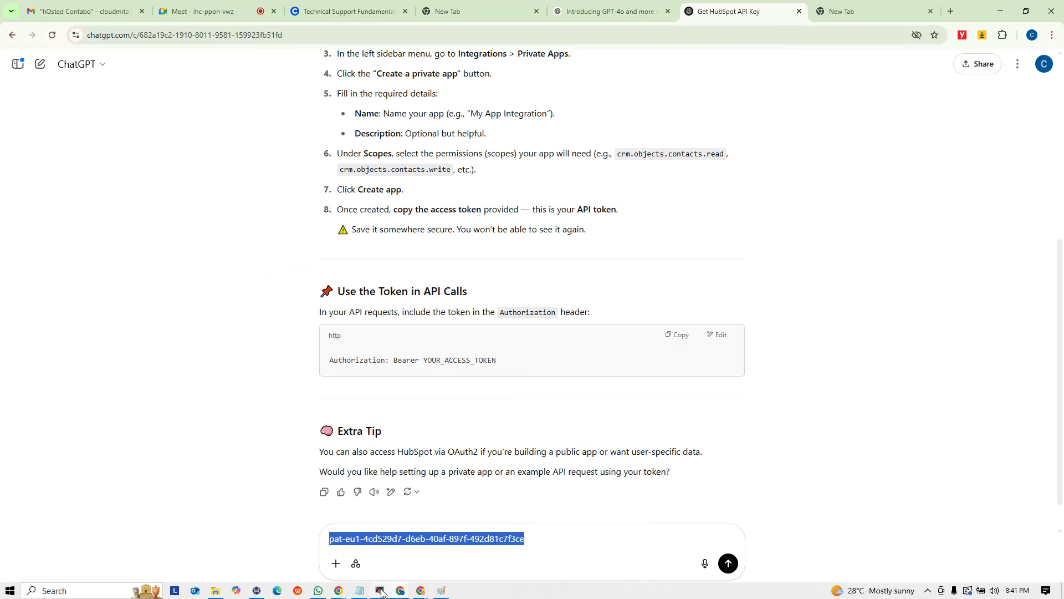
pyautogui.moveTo(399, 592)
pyautogui.click(361, 540)
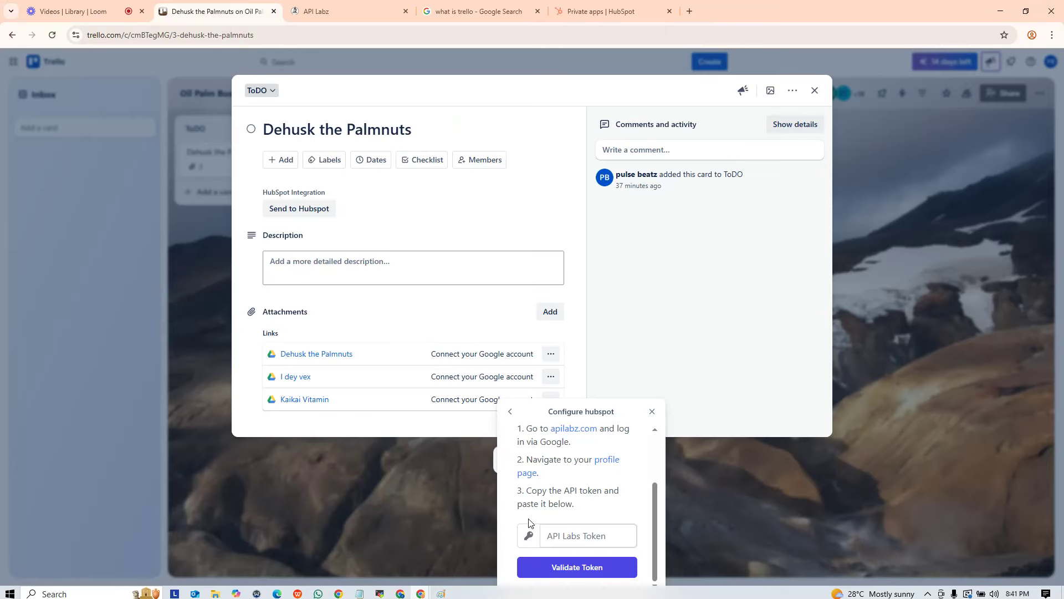
pyautogui.click(567, 534)
pyautogui.hotkey('ctrl', 'v')
pyautogui.click(567, 561)
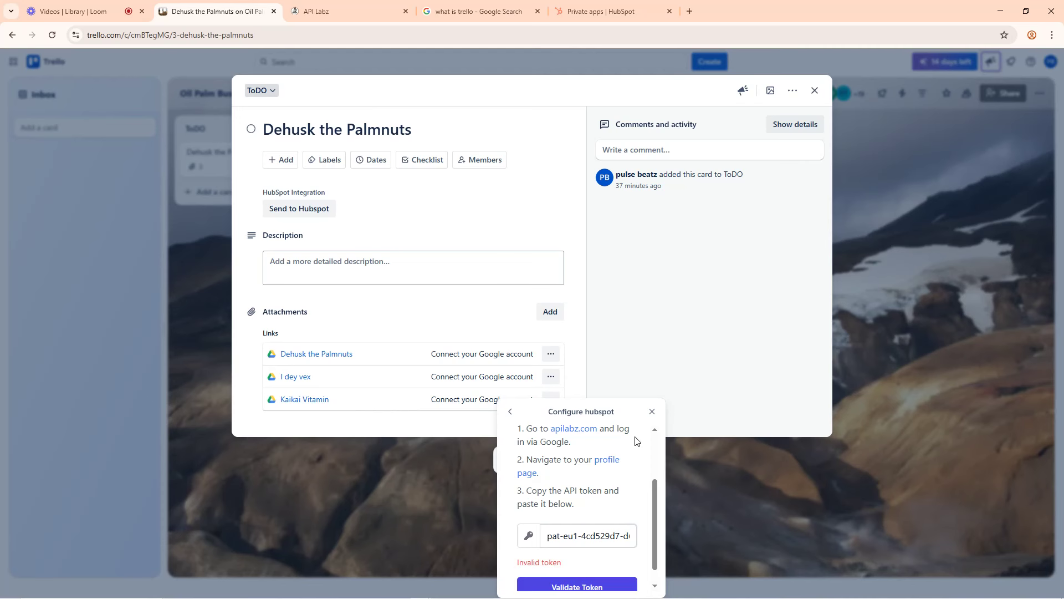
# Open the API Labz profile page linked in Trello's token instructions and try to generate a new API token
pyautogui.click(607, 459)
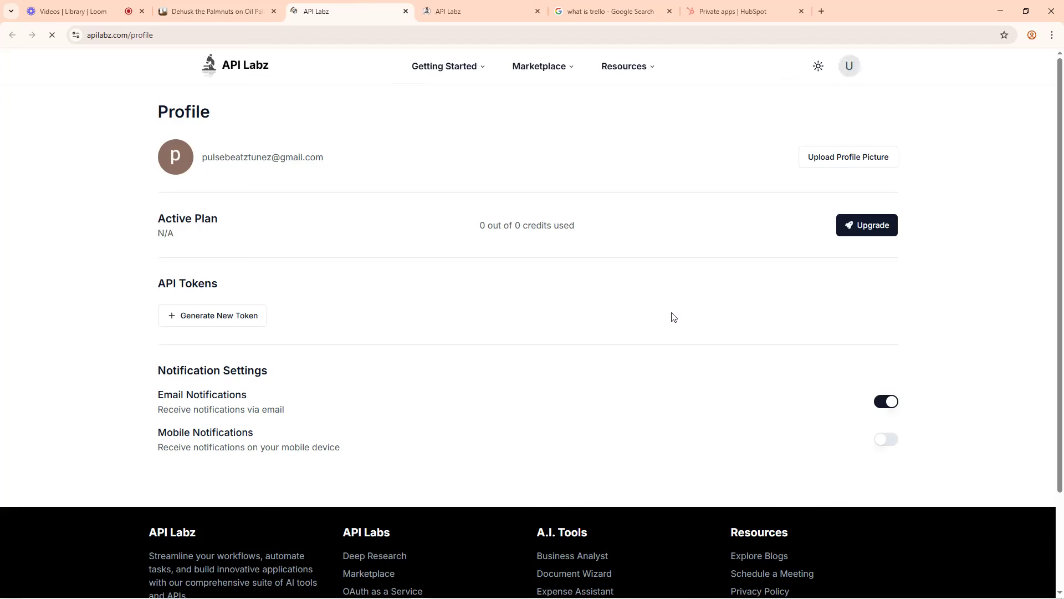
pyautogui.click(208, 320)
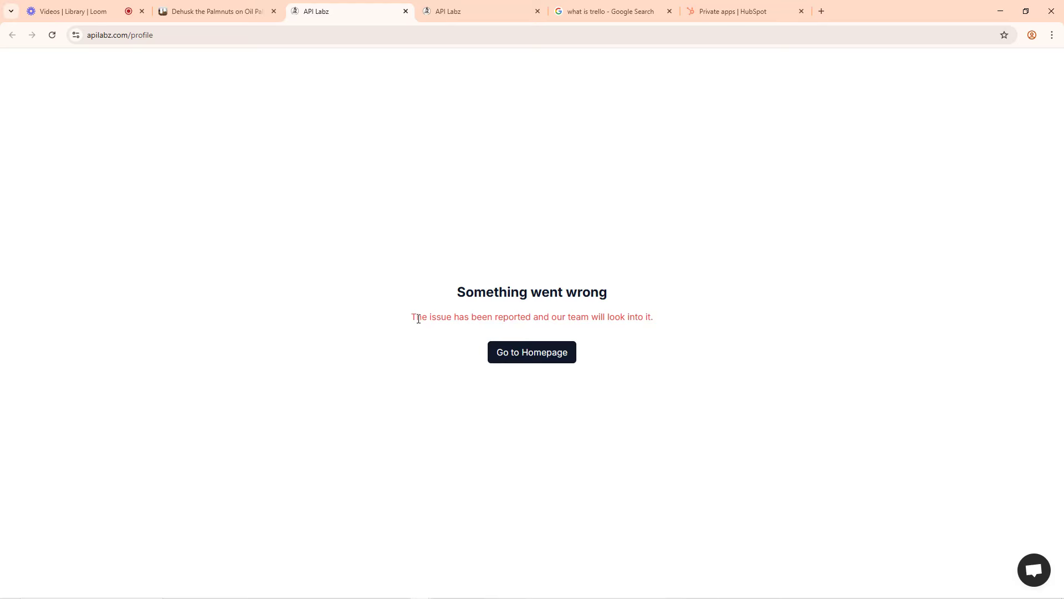
pyautogui.moveTo(418, 318); pyautogui.dragTo(715, 319)
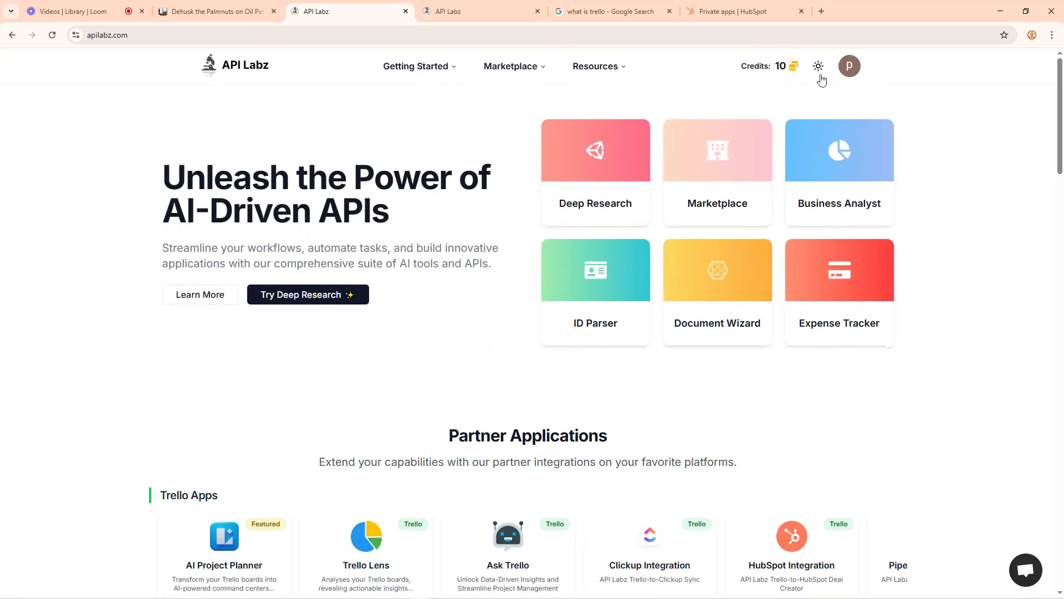
pyautogui.click(849, 68)
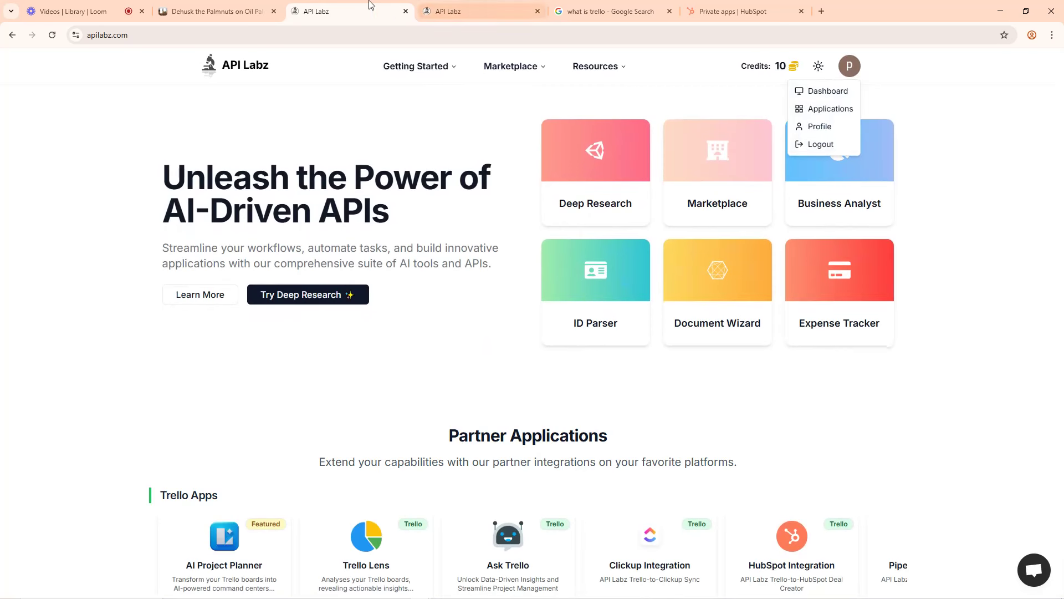
# Go back to Trello, reopen the linked API Labz profile page, and retry generating an API token
pyautogui.click(204, 7)
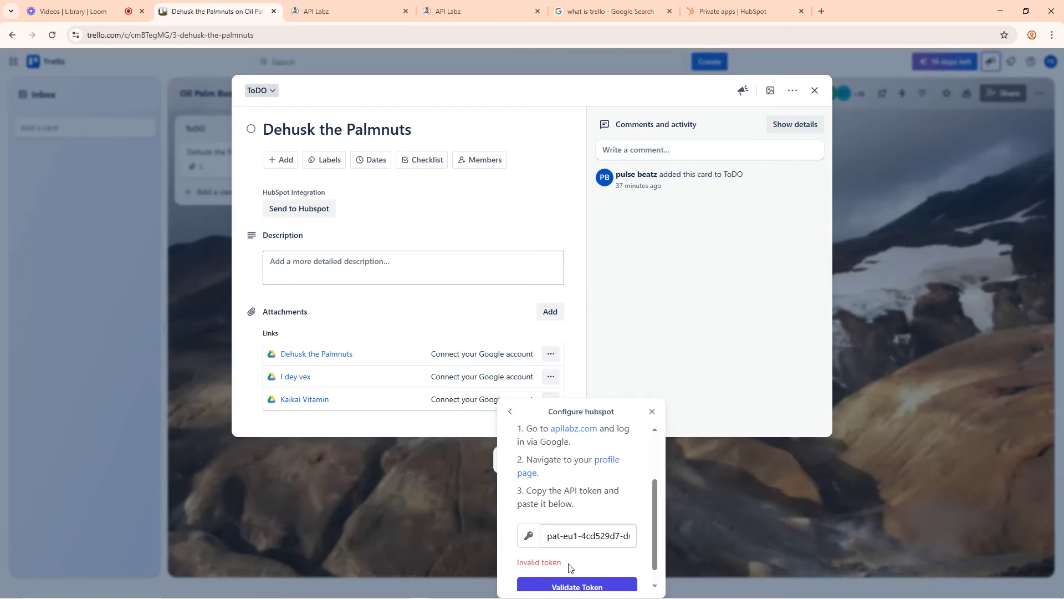
pyautogui.click(610, 461)
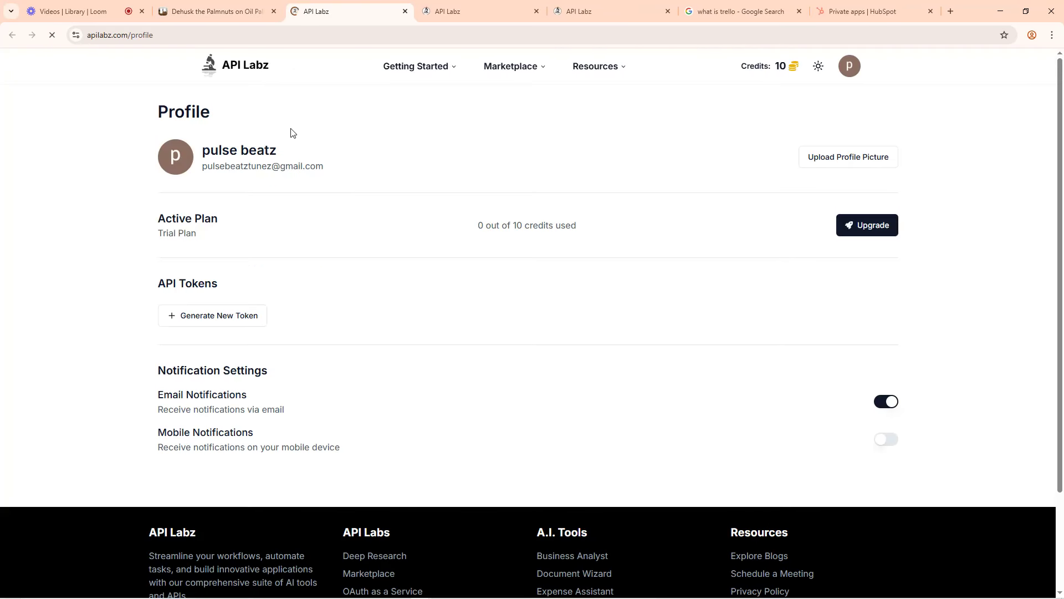
pyautogui.click(210, 318)
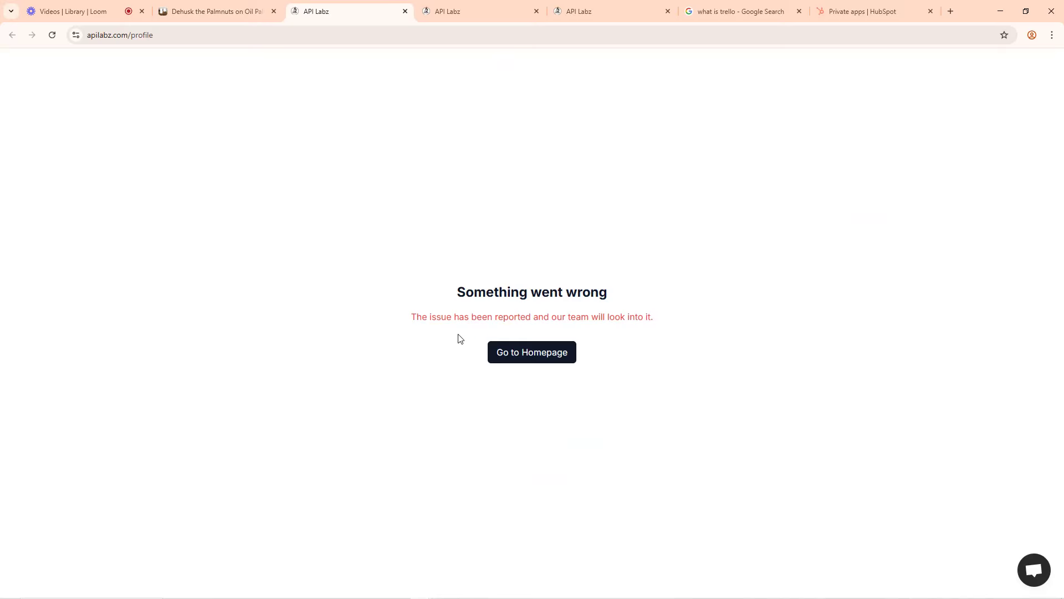
pyautogui.moveTo(410, 321); pyautogui.dragTo(671, 309)
pyautogui.moveTo(610, 290); pyautogui.dragTo(466, 287)
pyautogui.click(417, 247)
# Return to Trello, dismiss the HubSpot configuration, and close the Dehusk the Palmnuts card
pyautogui.click(211, 12)
pyautogui.click(78, 11)
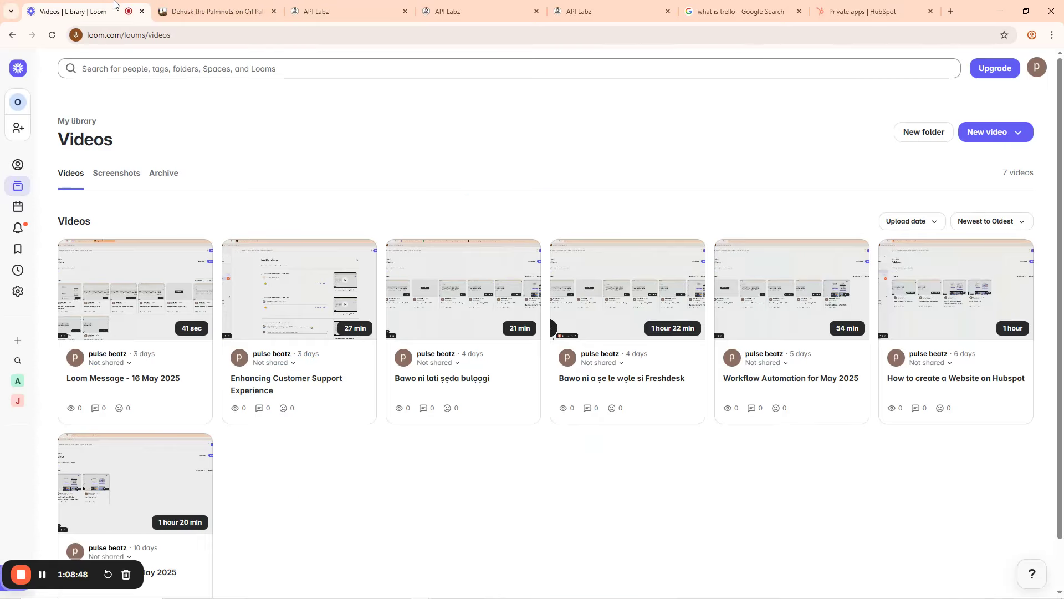
pyautogui.click(194, 6)
pyautogui.click(668, 358)
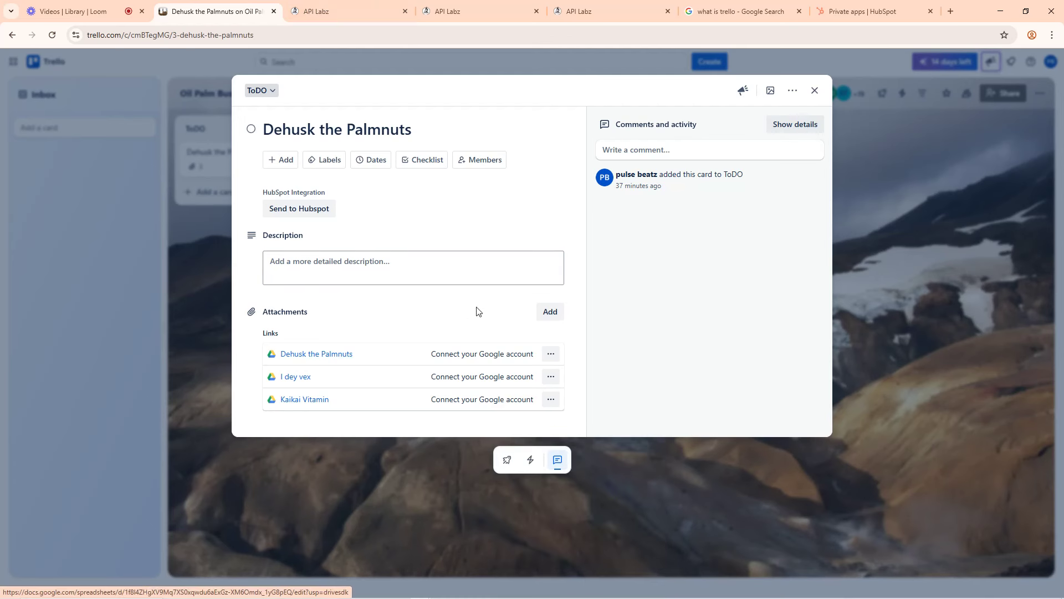
pyautogui.click(815, 90)
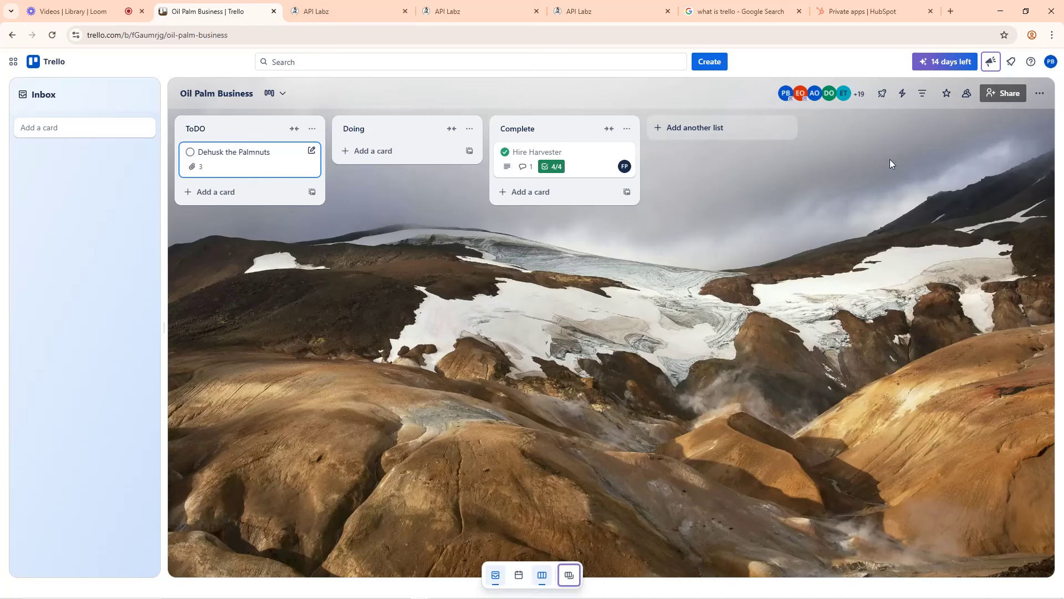
# Start a new automation rule on the Oil Palm Business board and bring up the trigger choices
pyautogui.click(902, 95)
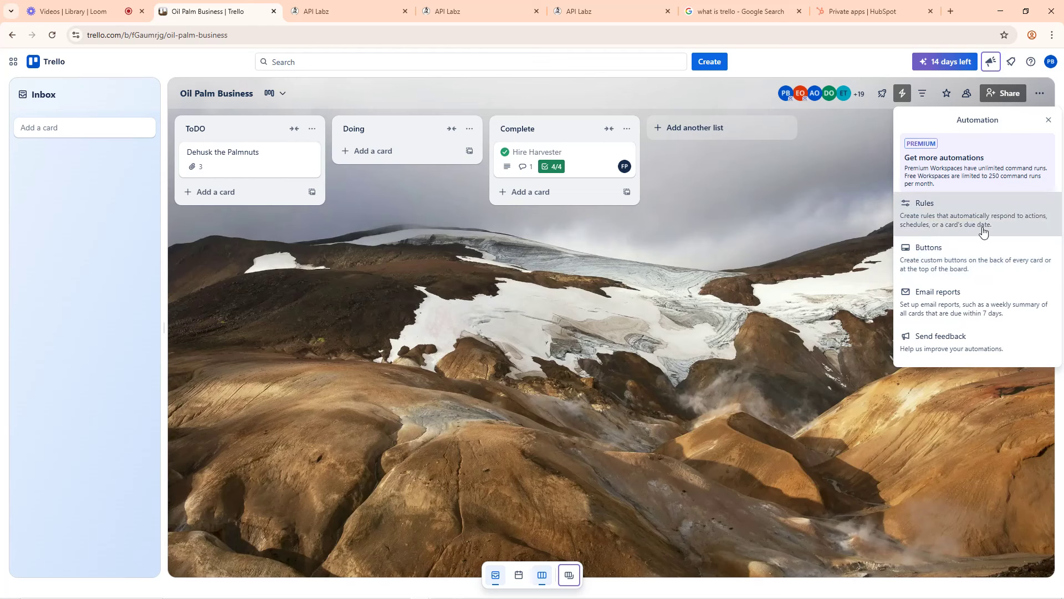
pyautogui.click(953, 219)
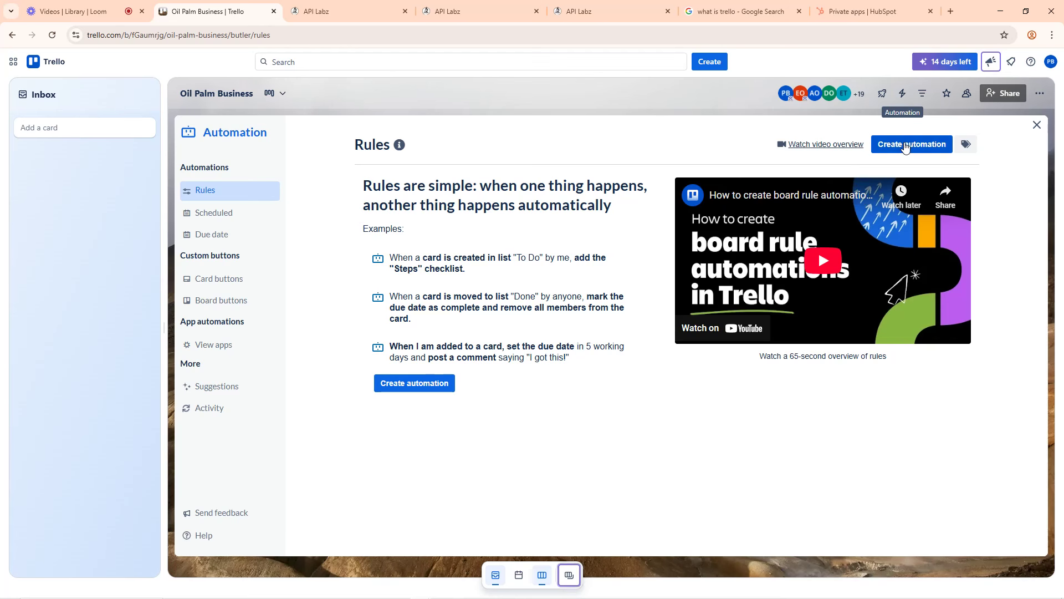
pyautogui.click(412, 388)
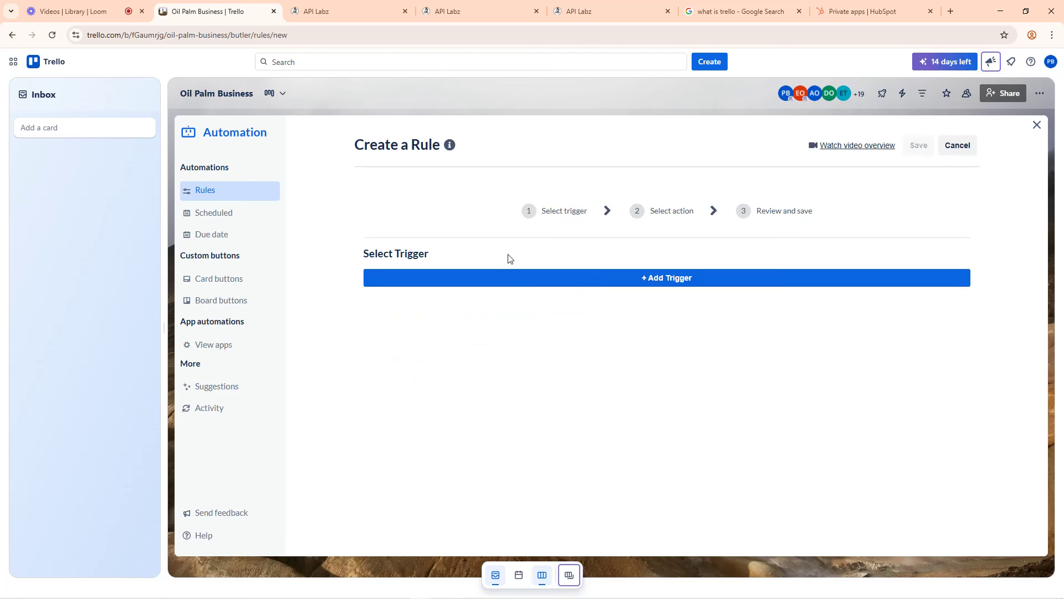
pyautogui.moveTo(360, 256); pyautogui.dragTo(434, 250)
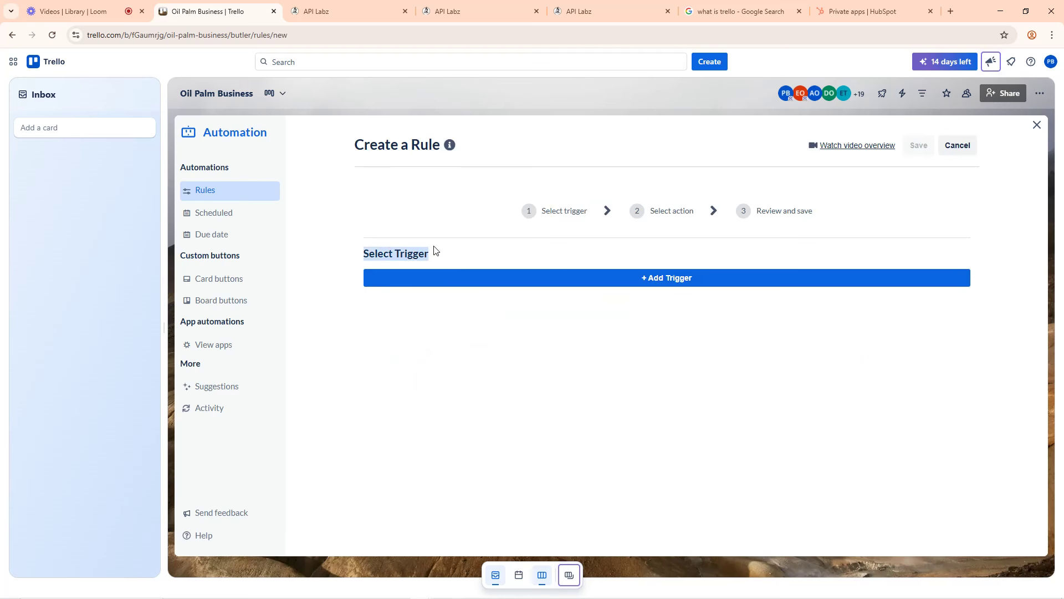
pyautogui.click(433, 254)
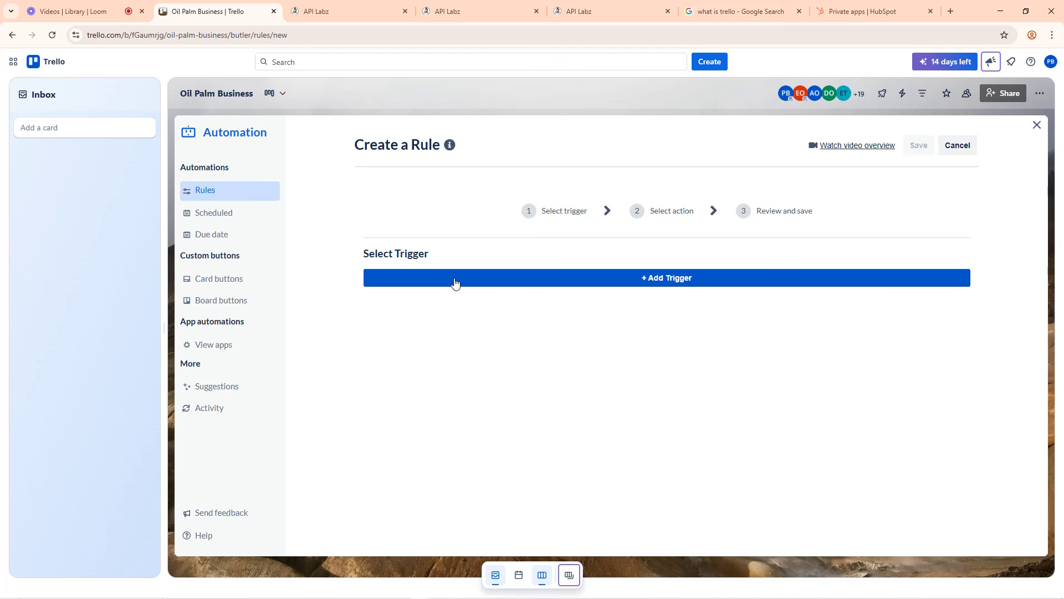
pyautogui.click(657, 280)
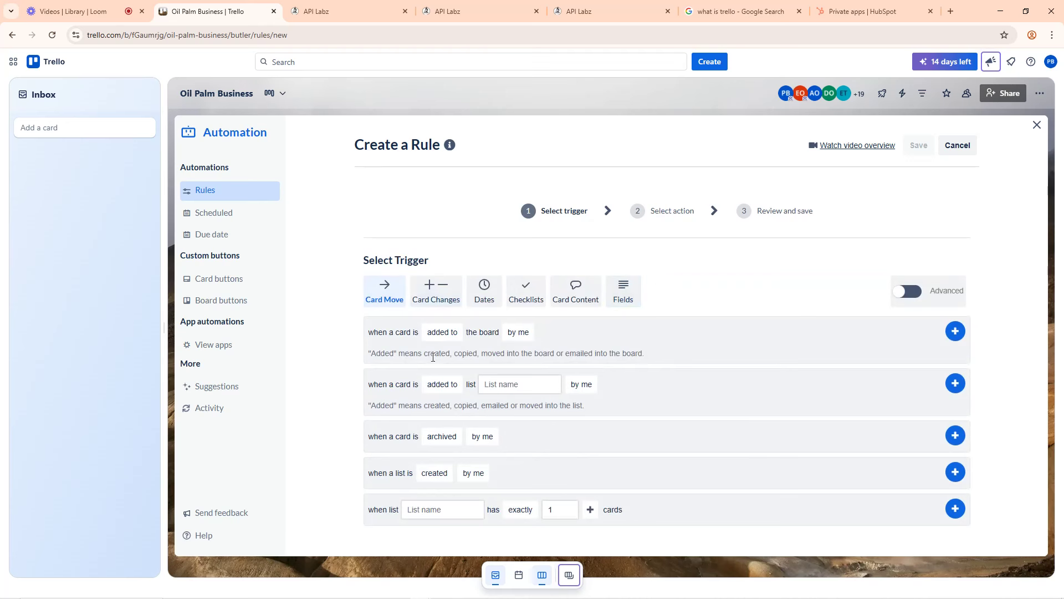
# Check the Card Move trigger's action options, and set the Card Changes completion trigger to a card marked complete by anyone
pyautogui.click(434, 333)
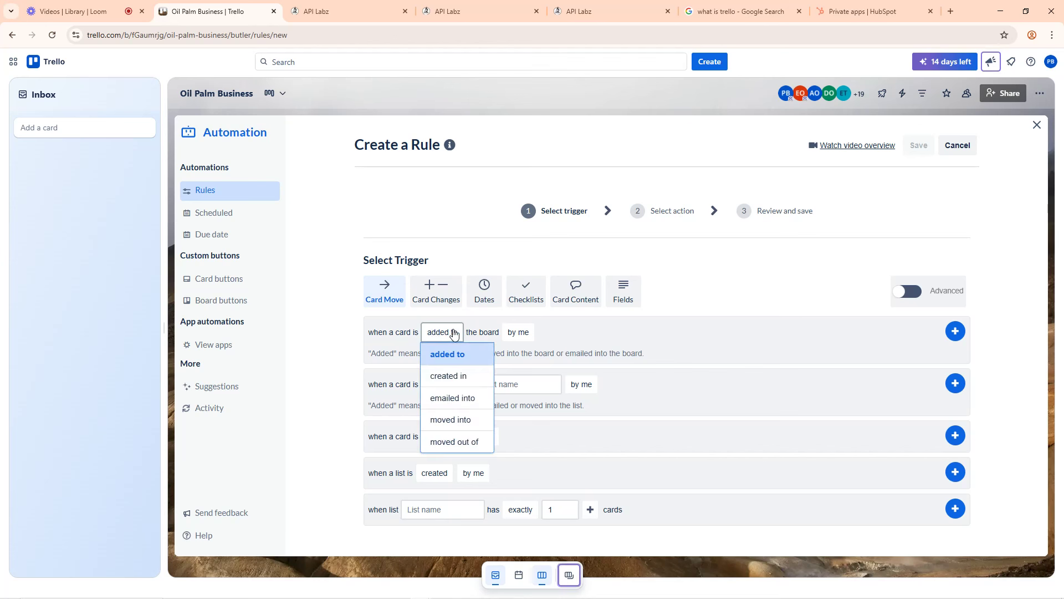
pyautogui.click(392, 346)
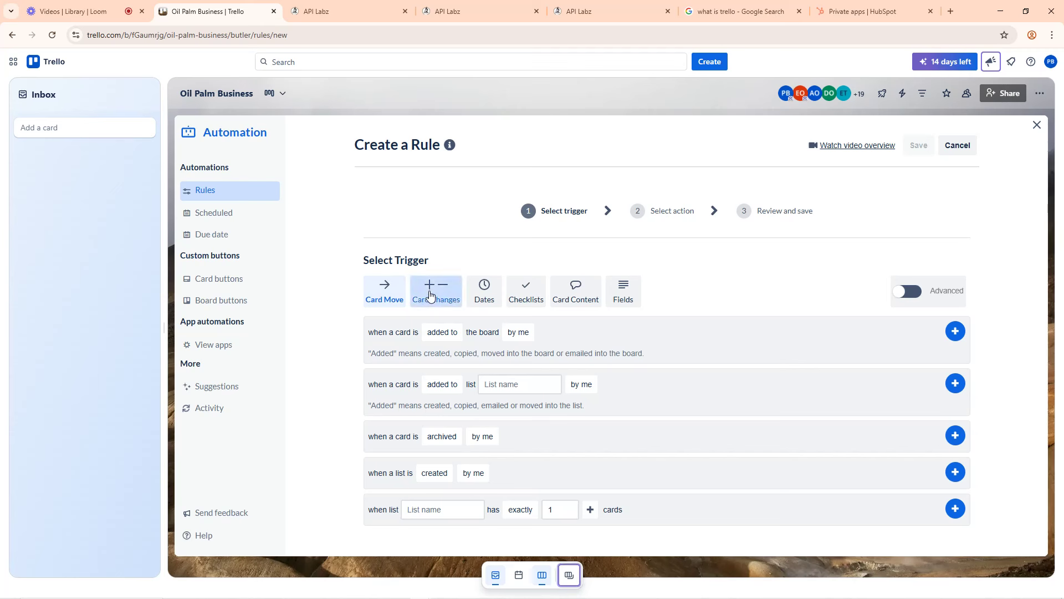
pyautogui.click(447, 304)
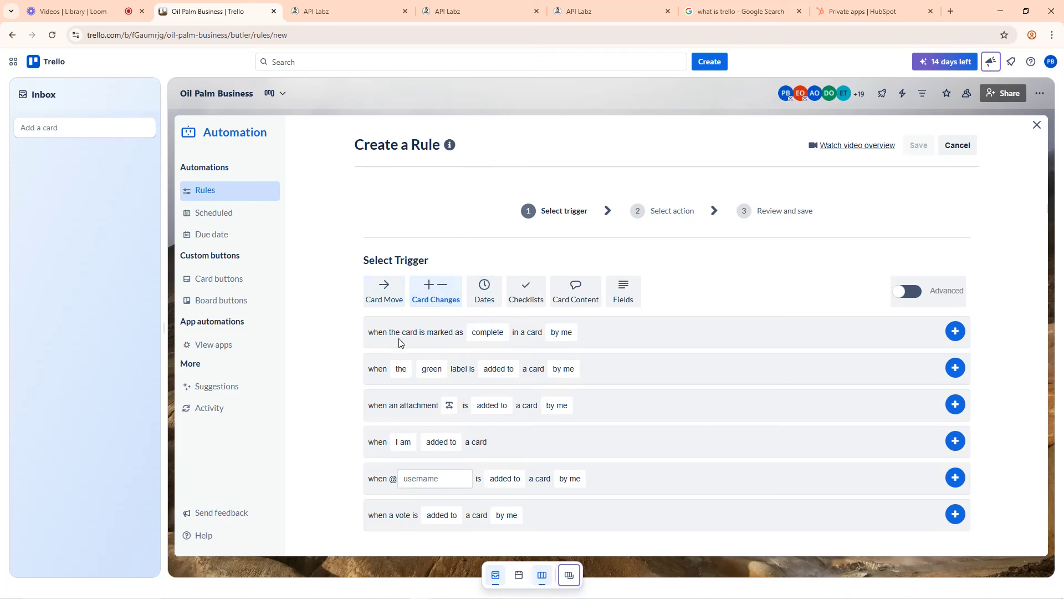
pyautogui.click(488, 333)
pyautogui.click(487, 351)
pyautogui.click(560, 331)
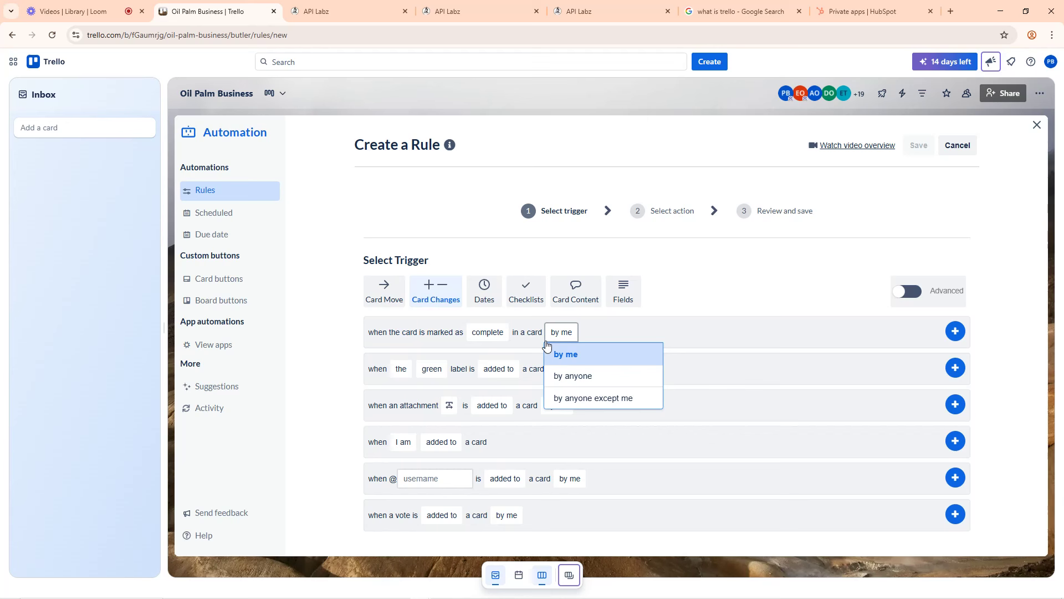
pyautogui.click(574, 375)
pyautogui.click(563, 369)
pyautogui.click(641, 360)
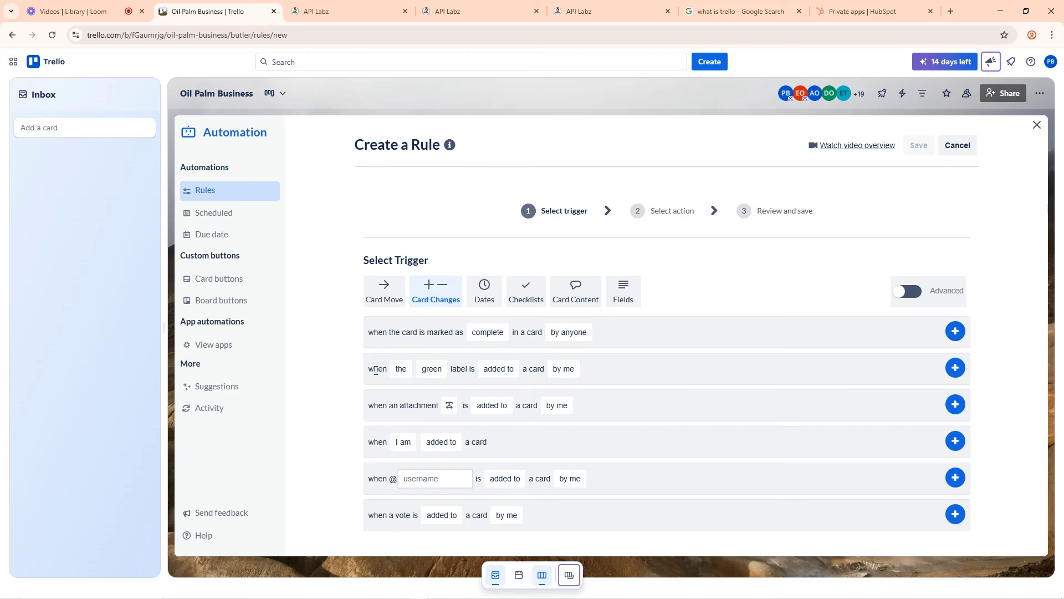
# Check the article, colour and added-or-removed options of the label trigger under Card Changes
pyautogui.click(401, 368)
pyautogui.click(425, 371)
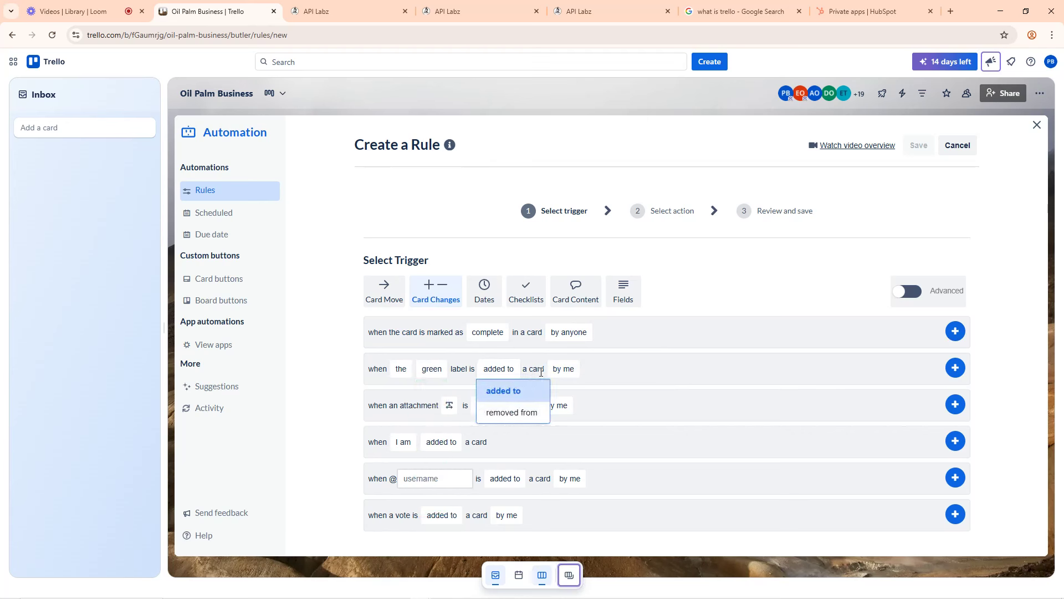
pyautogui.moveTo(565, 372)
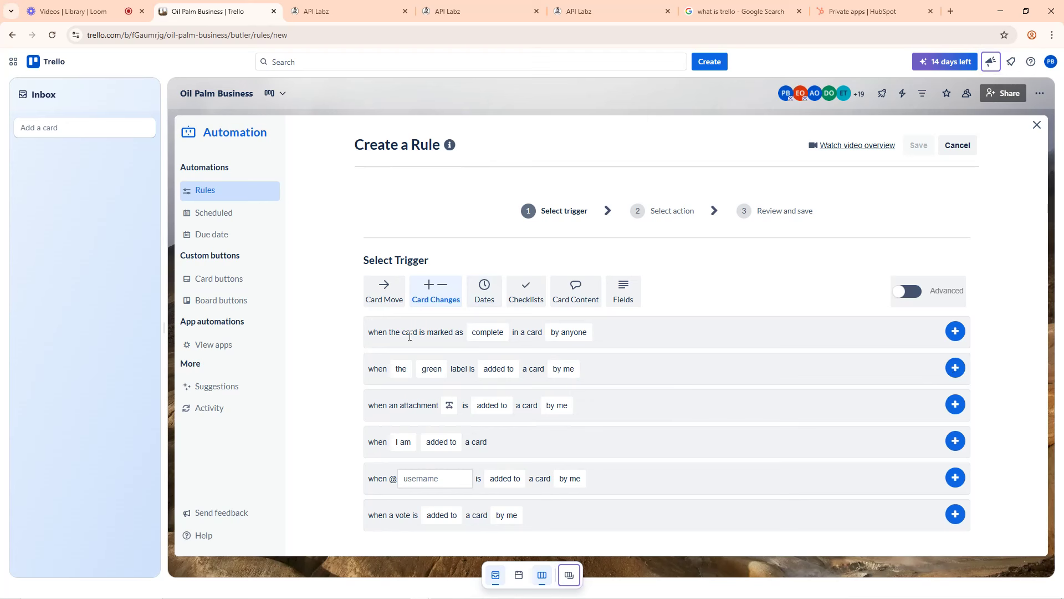
# Check the due-or-start choices and the date range filter of the first trigger under Dates
pyautogui.click(484, 294)
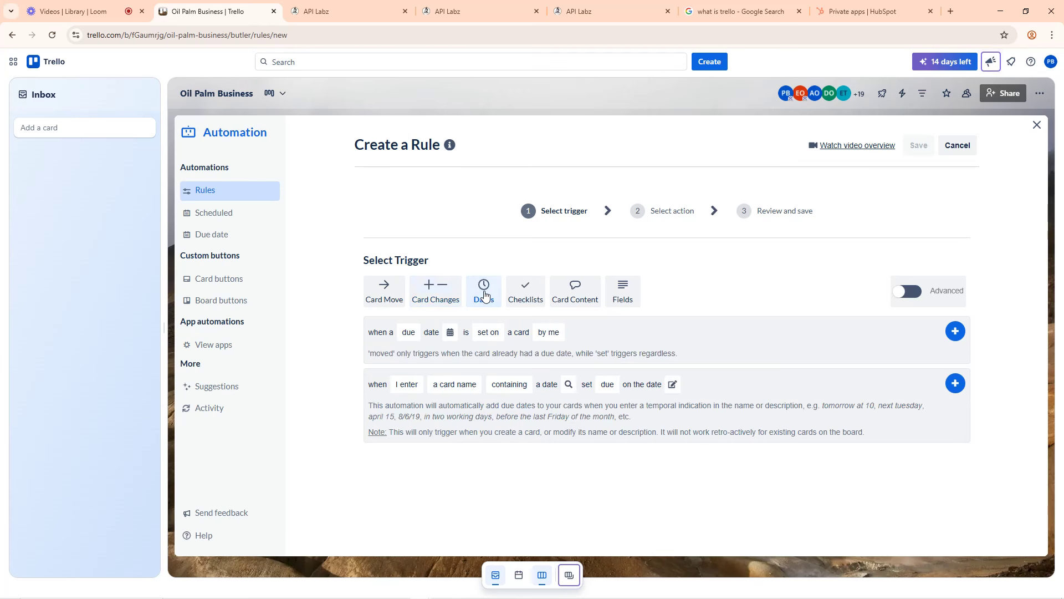
pyautogui.click(409, 333)
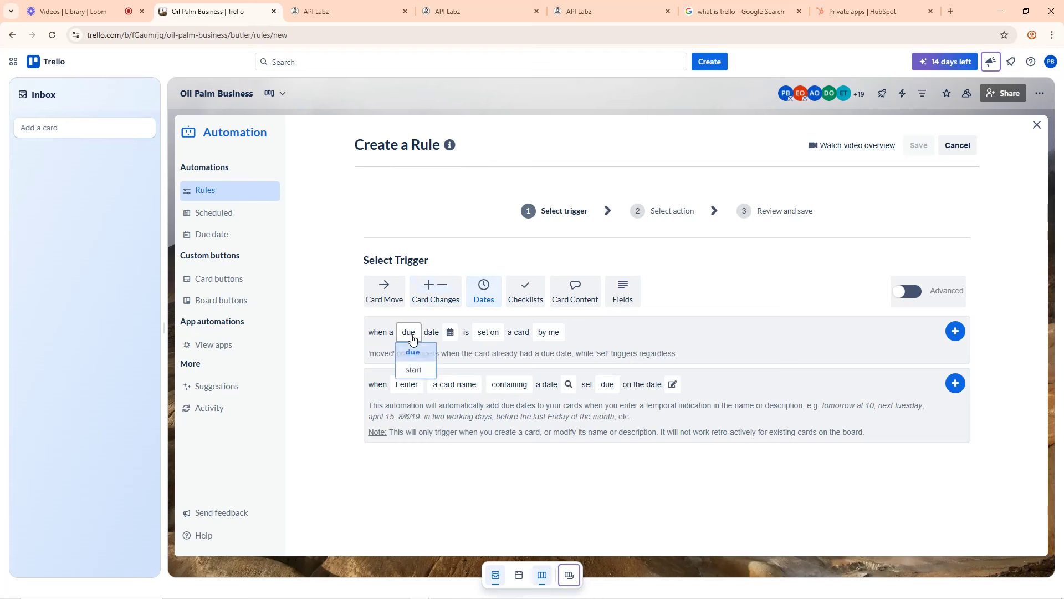
pyautogui.click(450, 333)
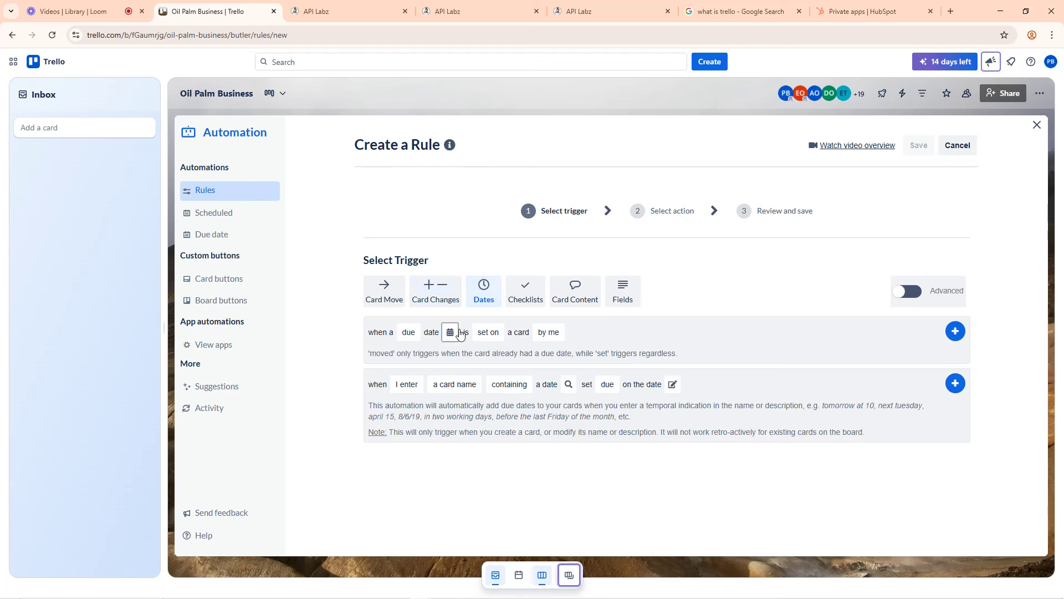
pyautogui.click(408, 334)
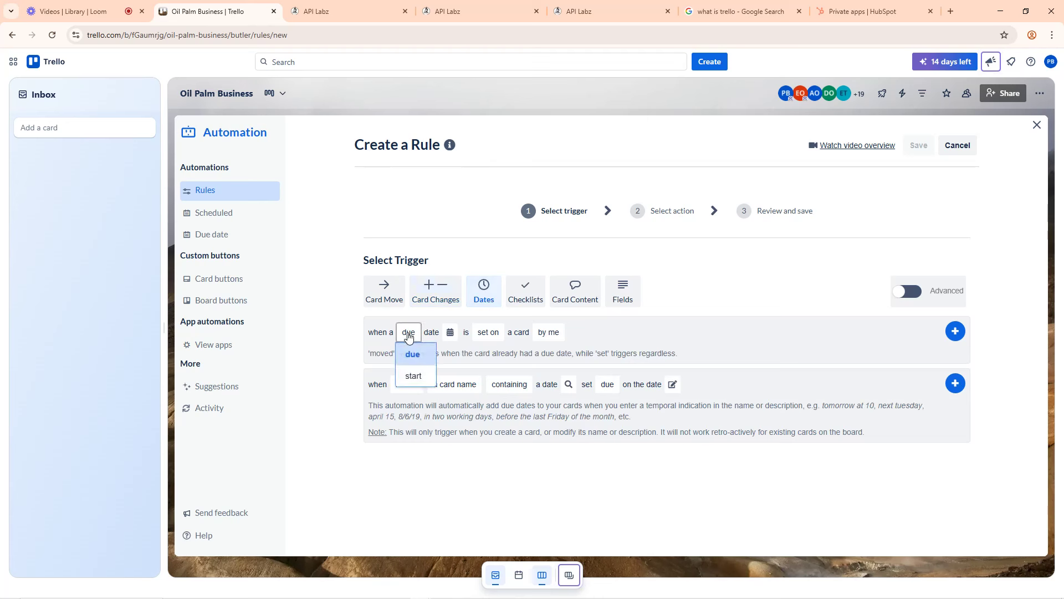
pyautogui.click(449, 332)
pyautogui.click(412, 335)
pyautogui.click(449, 333)
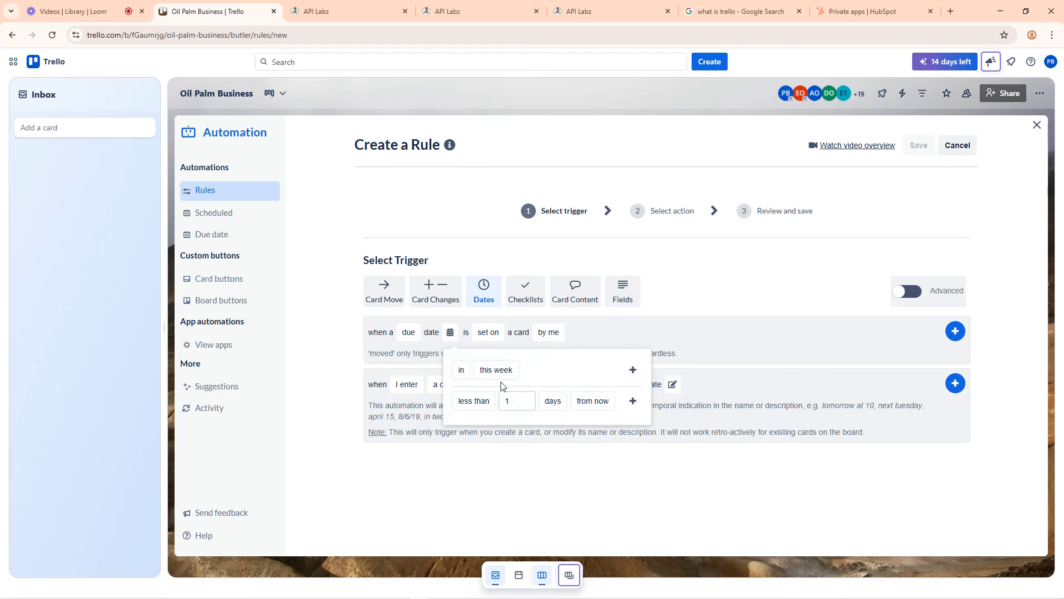
# Check the set, moved or removed options and the who-did-it options of the due date trigger
pyautogui.click(480, 332)
pyautogui.click(490, 336)
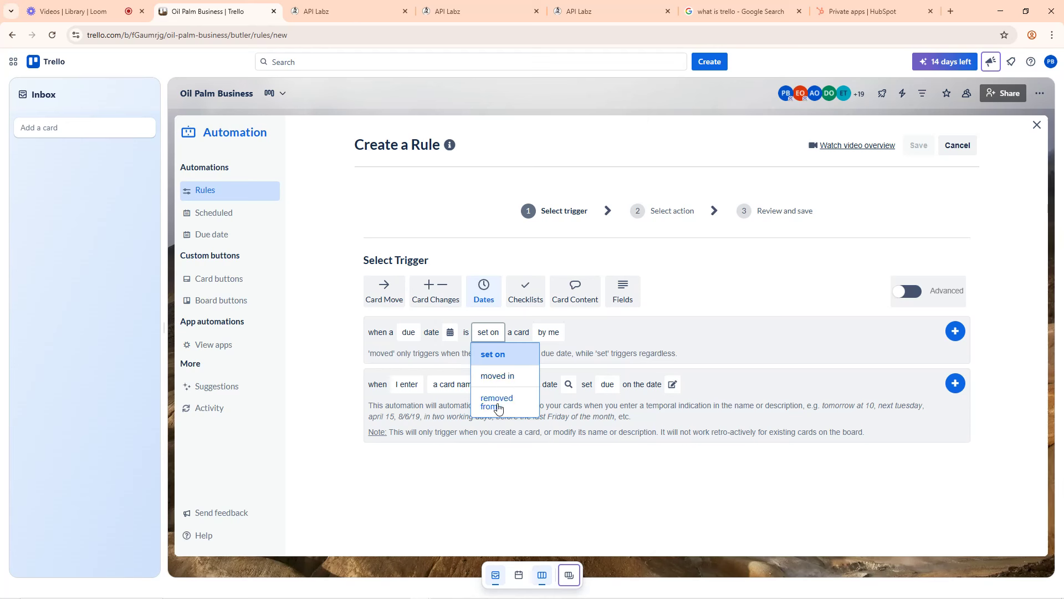
pyautogui.click(557, 335)
pyautogui.click(549, 333)
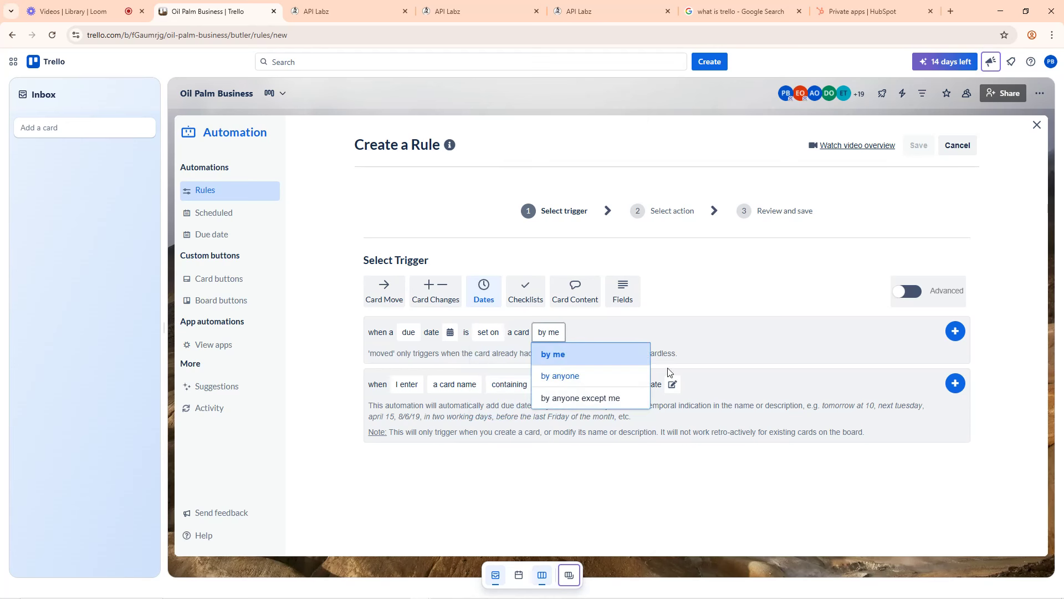
pyautogui.click(669, 372)
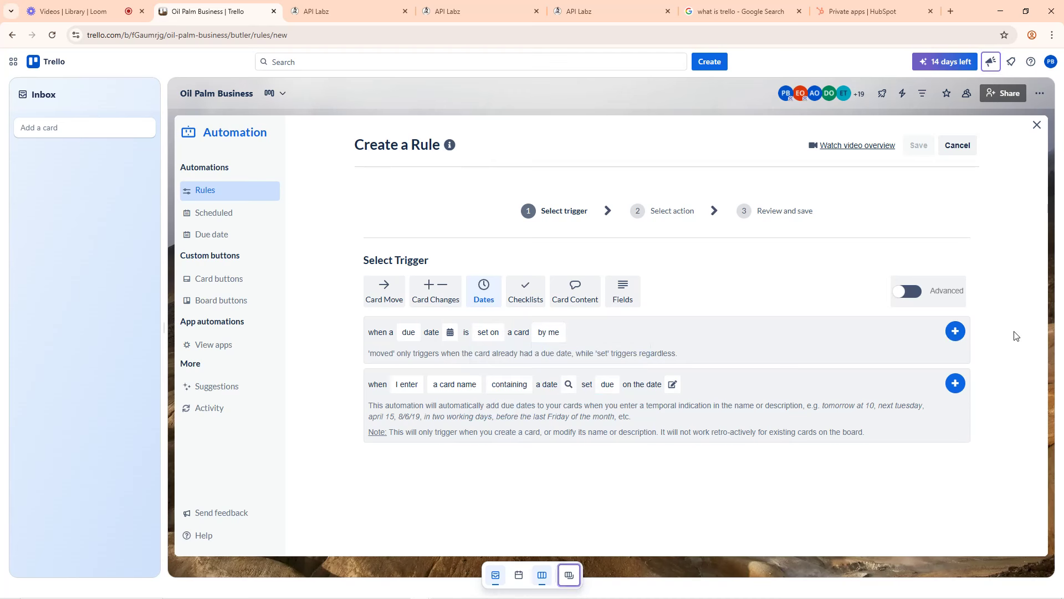
# Check the name, added-or-removed and who-did-it options of the first checklist trigger under Checklists
pyautogui.click(513, 292)
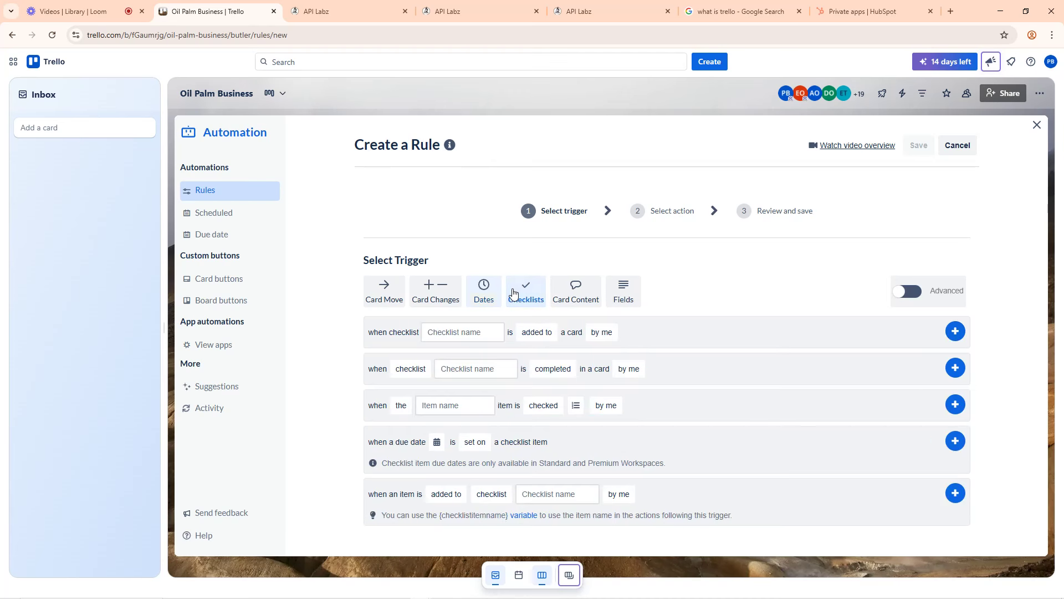
pyautogui.click(469, 338)
pyautogui.click(521, 333)
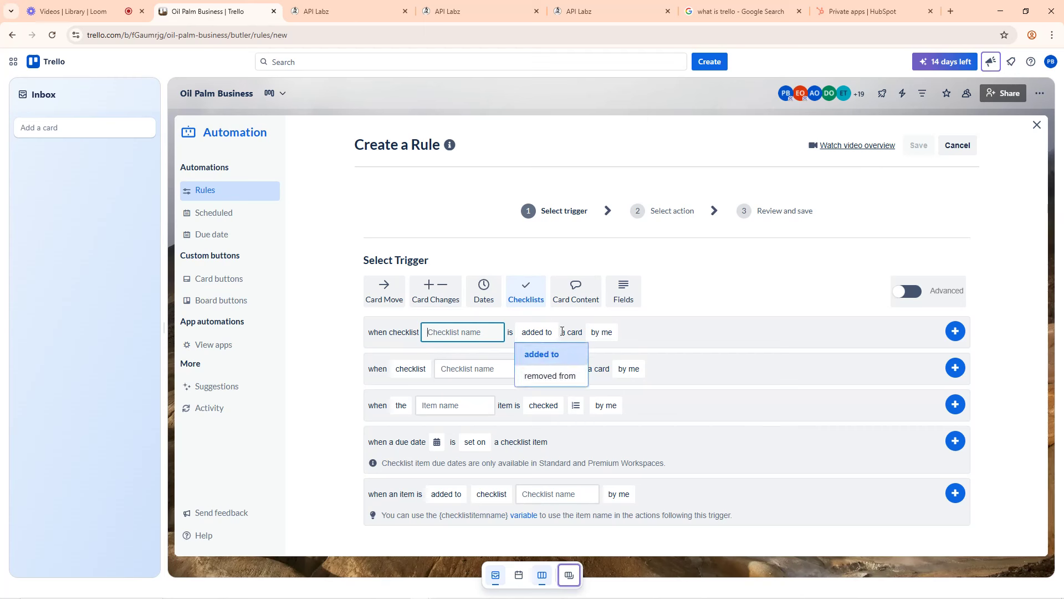
pyautogui.click(573, 332)
pyautogui.click(542, 332)
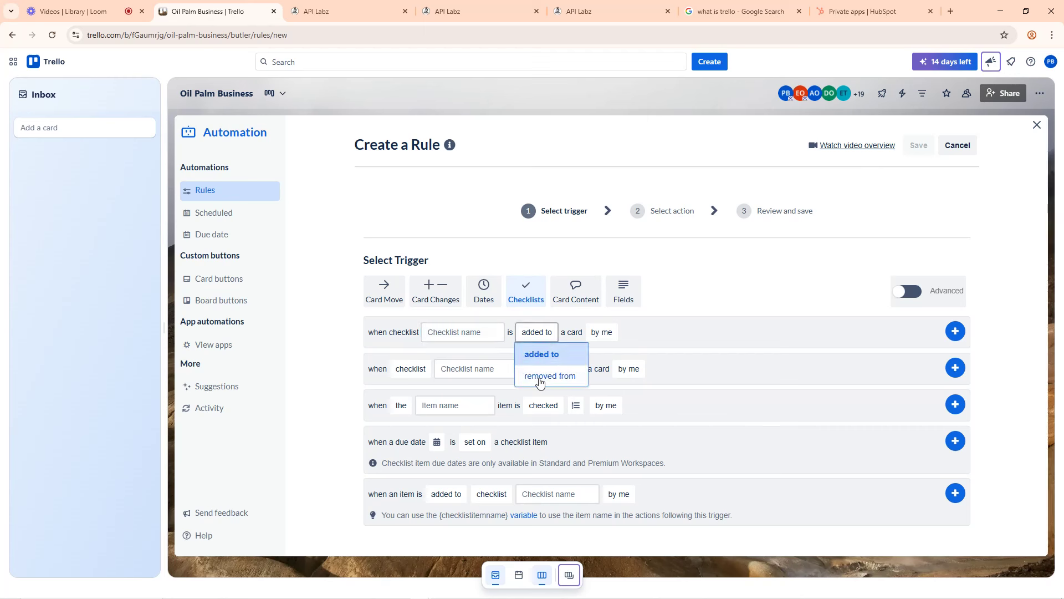
pyautogui.click(598, 332)
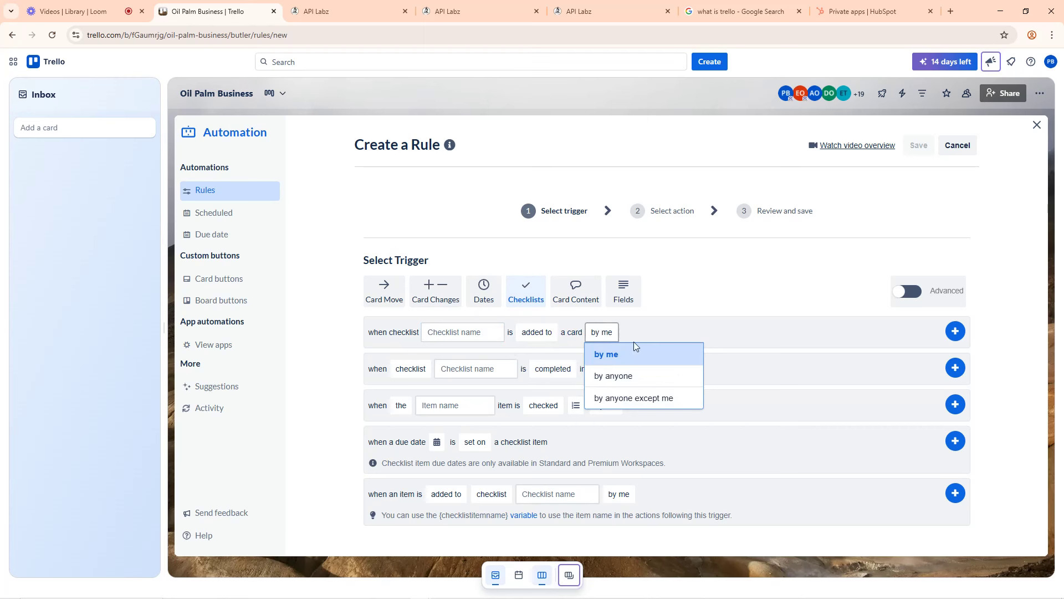
pyautogui.click(635, 346)
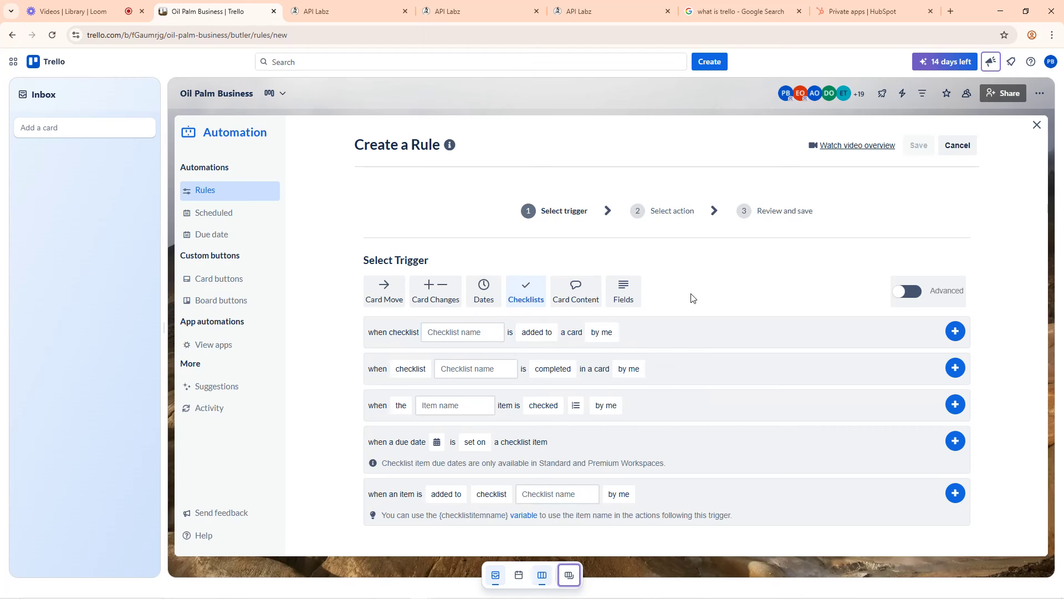